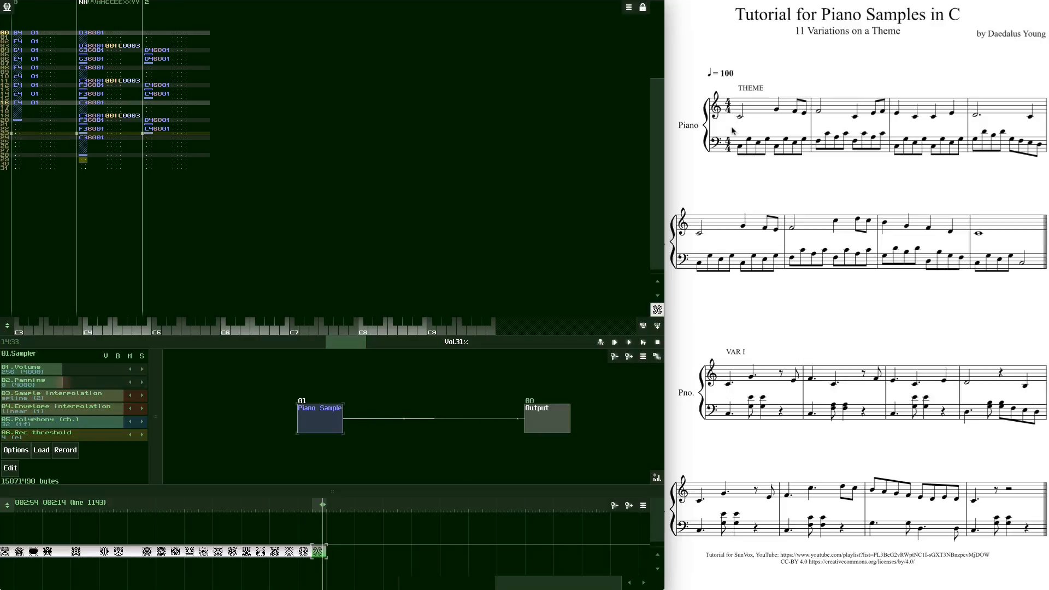
# Add a new empty pattern to the timeline for Variation IX and place it directly after the last pattern
pyautogui.scroll(-1, 724, 131)
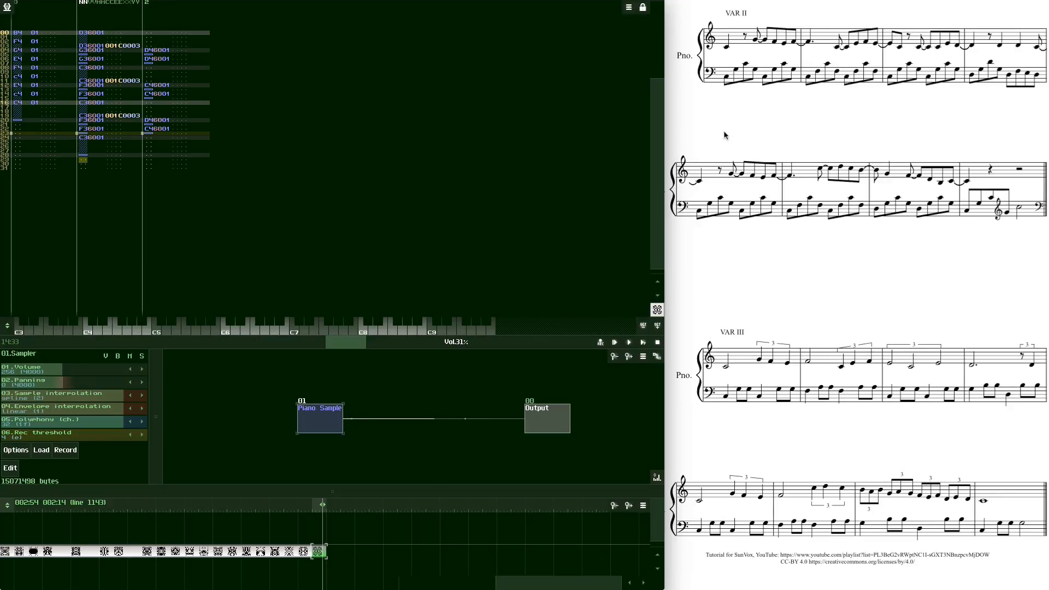
pyautogui.scroll(-1, 725, 135)
pyautogui.scroll(-3, 724, 134)
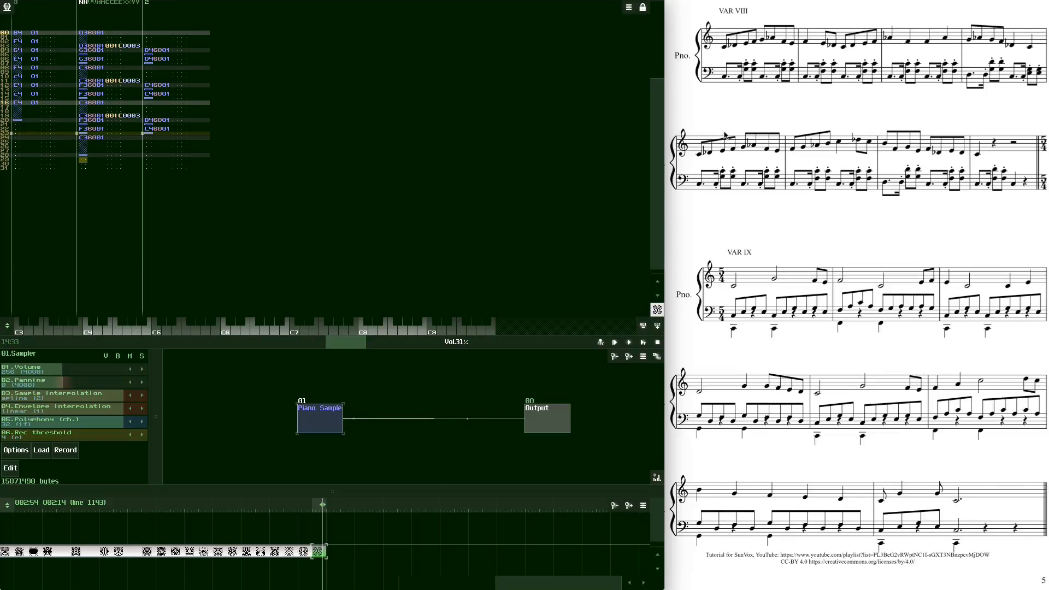
pyautogui.scroll(1, 725, 134)
pyautogui.doubleClick(346, 552)
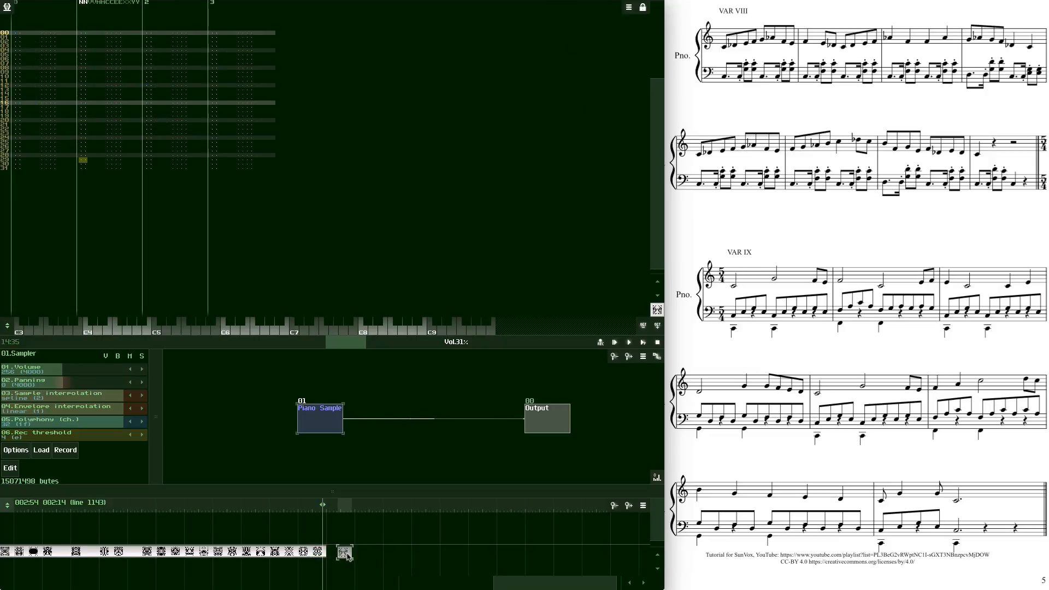
pyautogui.moveTo(345, 553); pyautogui.dragTo(341, 550)
pyautogui.moveTo(339, 549); pyautogui.dragTo(336, 551)
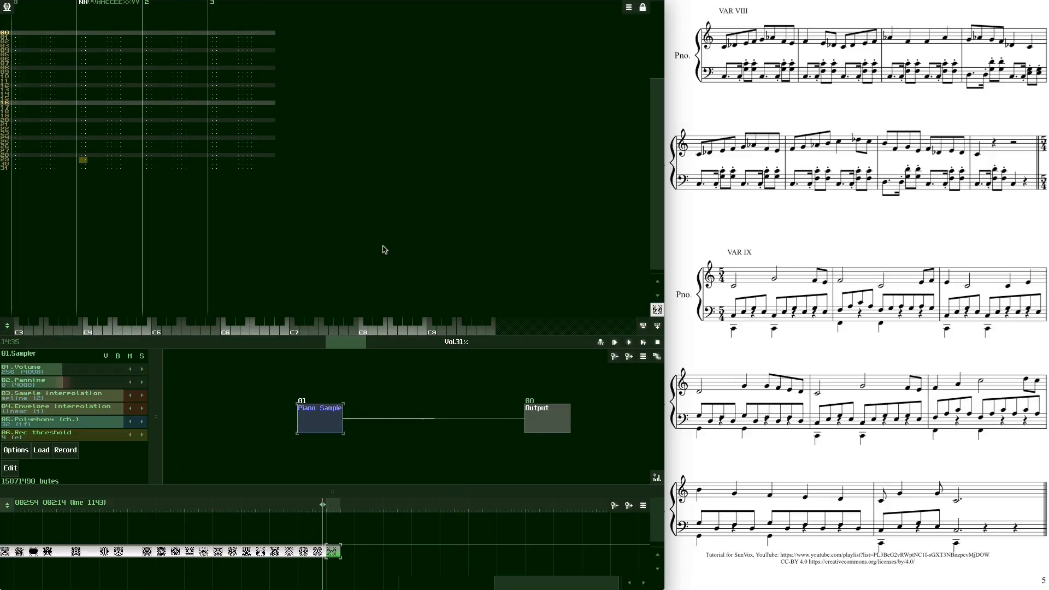
pyautogui.press('Up')
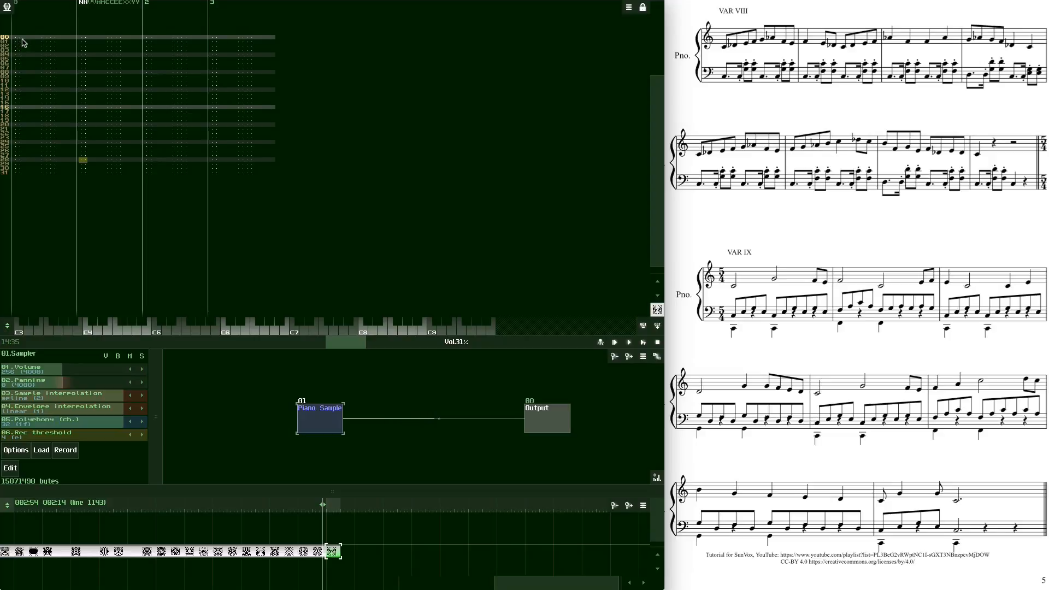
pyautogui.press('alt+super+8')
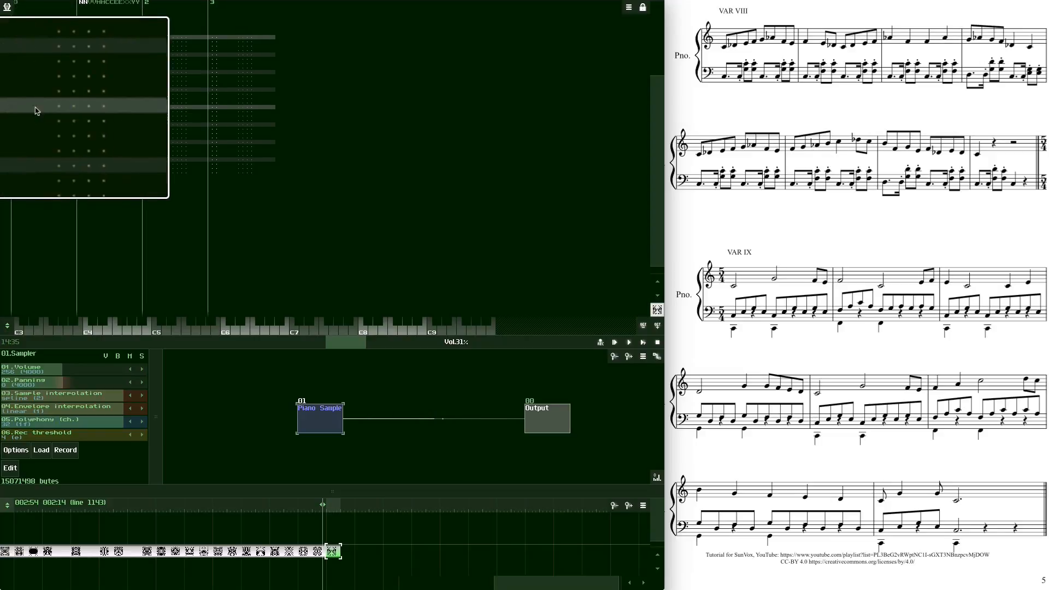
pyautogui.press('alt+super+8')
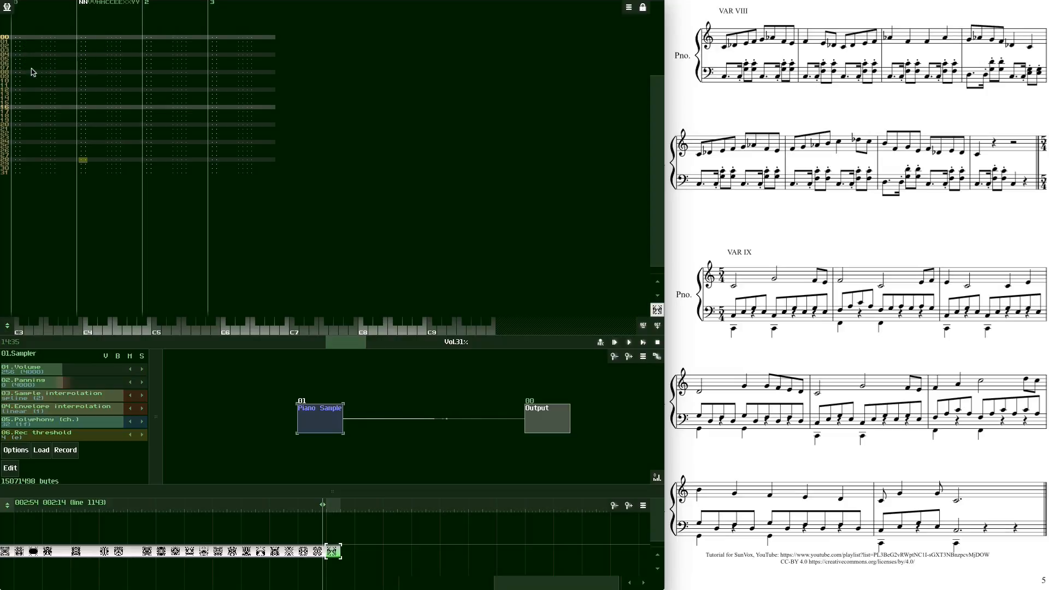
pyautogui.press('alt+super+8')
pyautogui.press('alt+super+8')
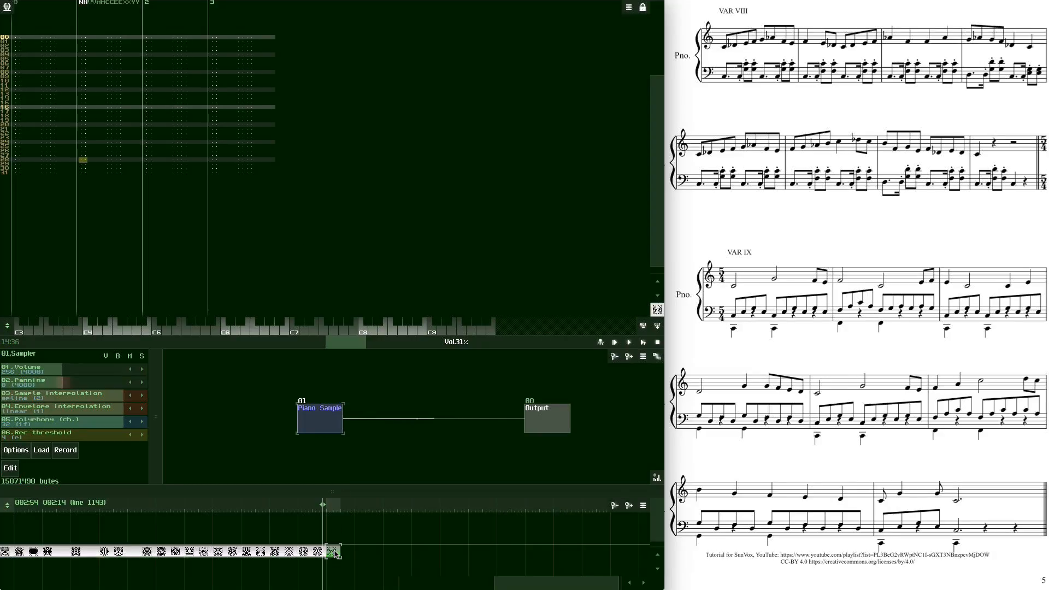
# Inspect the new pattern's properties from the timeline and close them again
pyautogui.click(334, 551)
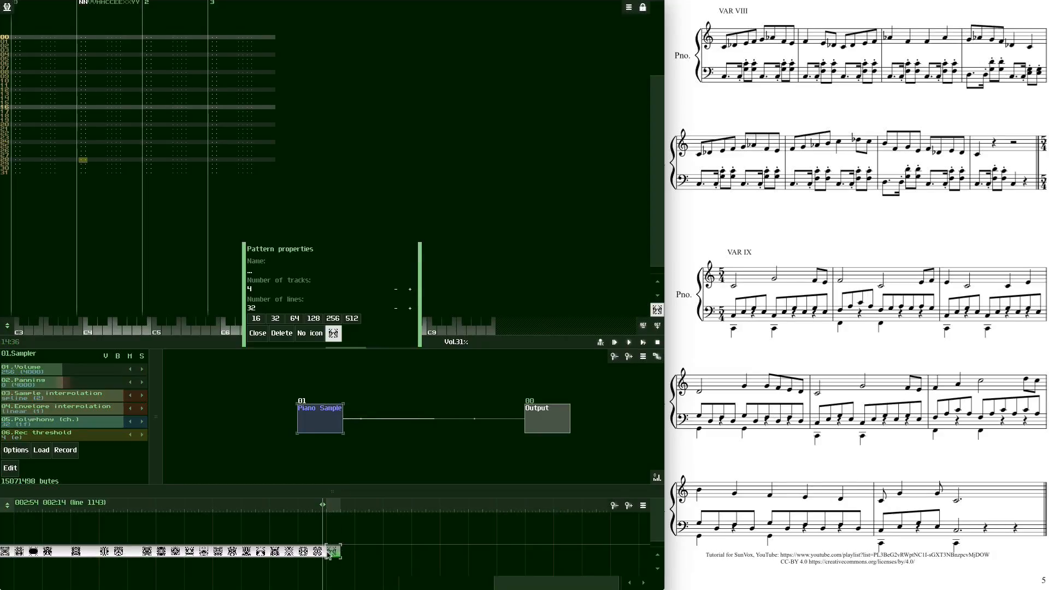
pyautogui.click(257, 333)
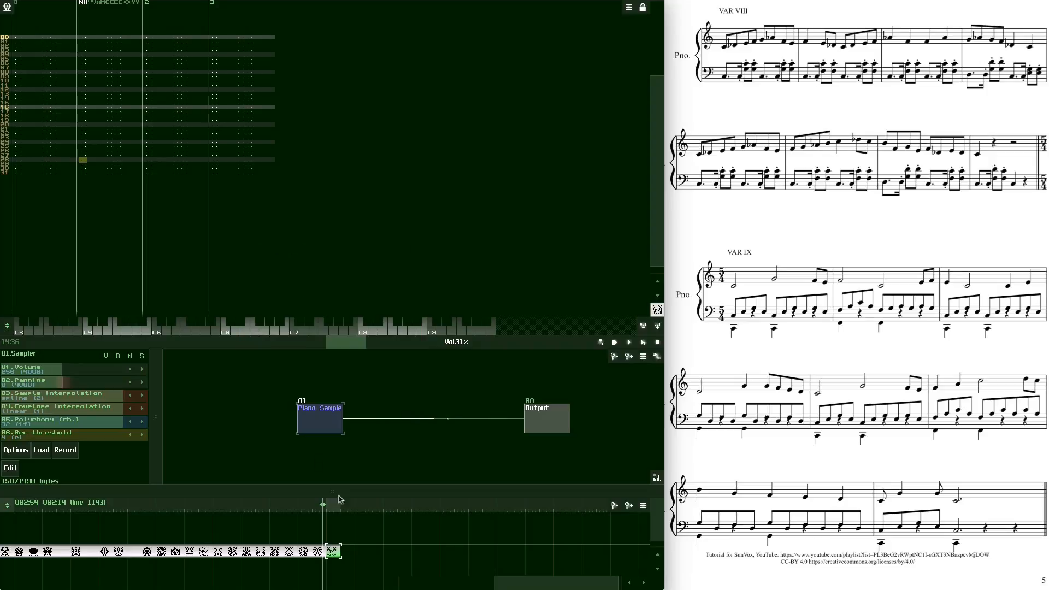
pyautogui.rightClick(335, 552)
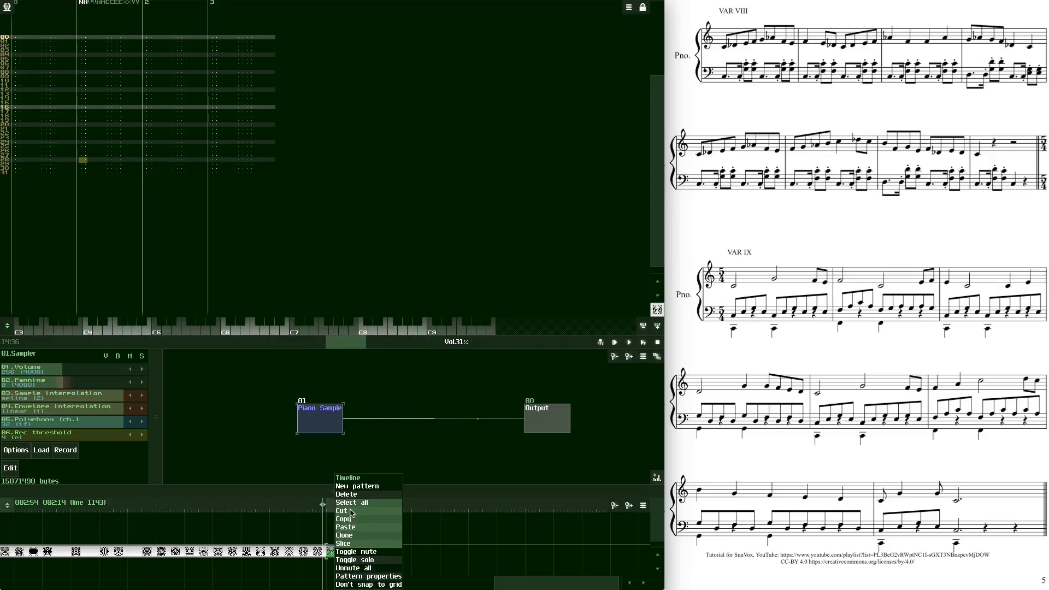
pyautogui.click(374, 577)
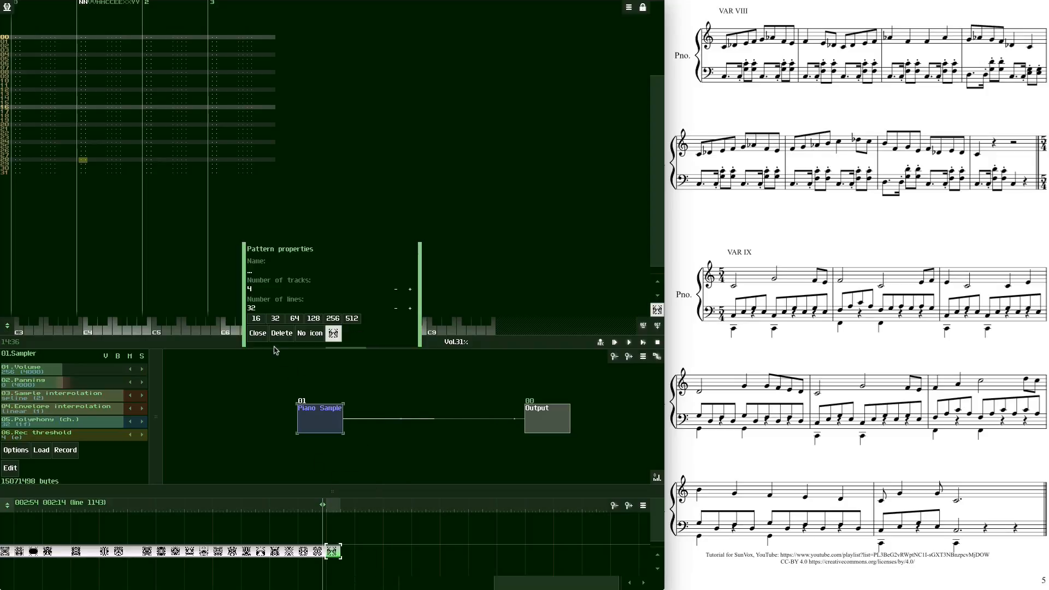
pyautogui.click(258, 334)
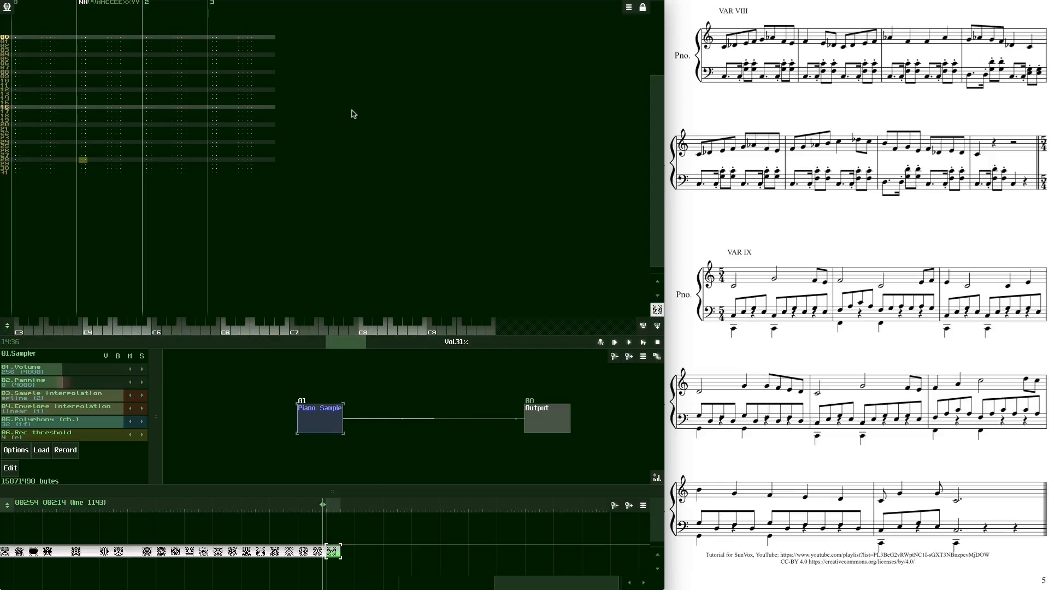
# Set the new pattern's number of lines to 40 in its pattern properties
pyautogui.rightClick(416, 144)
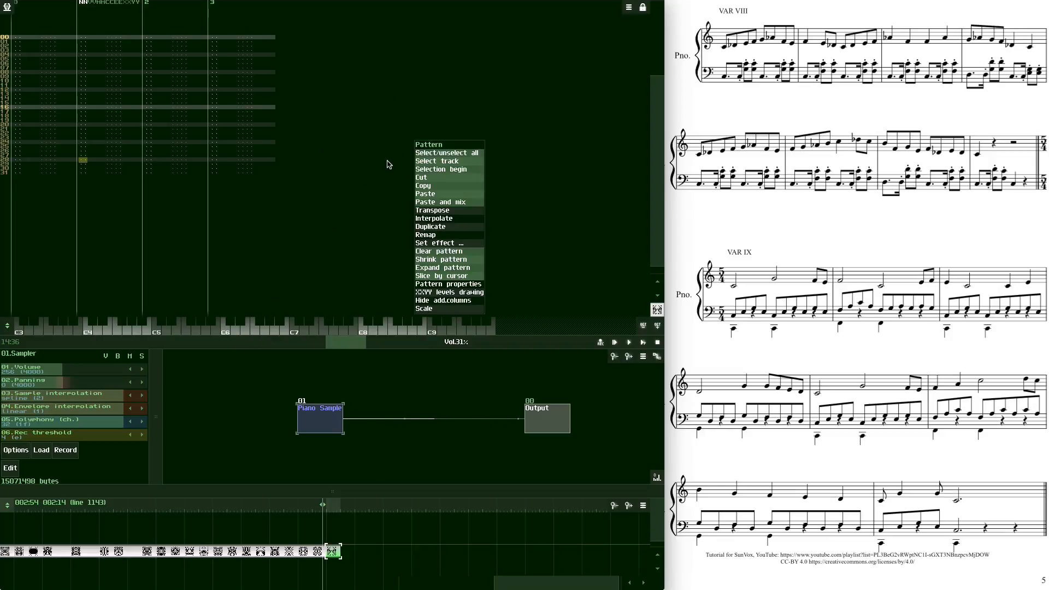
pyautogui.click(445, 285)
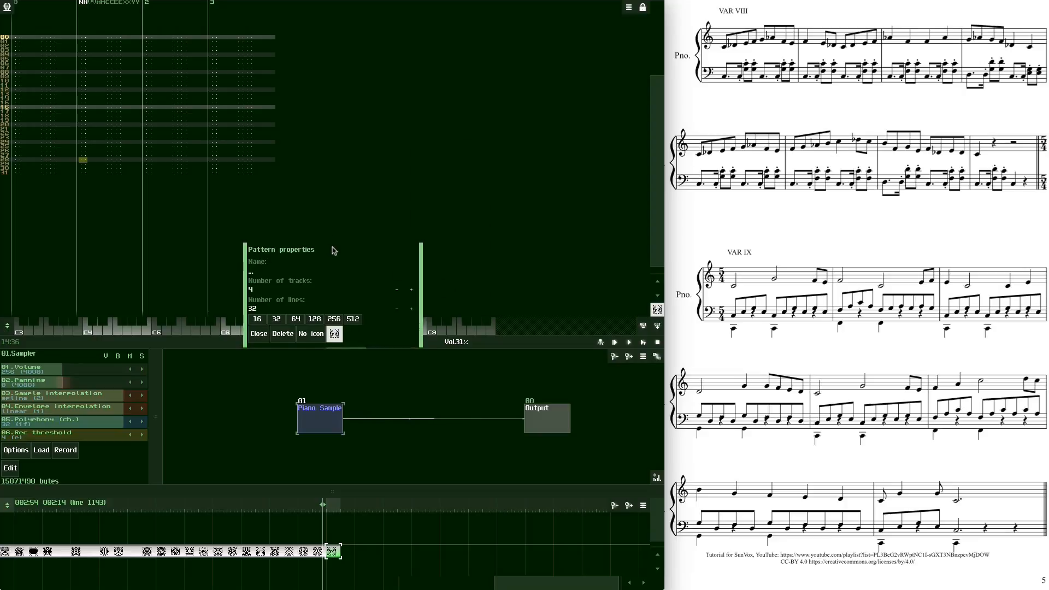
pyautogui.moveTo(333, 249); pyautogui.dragTo(372, 201)
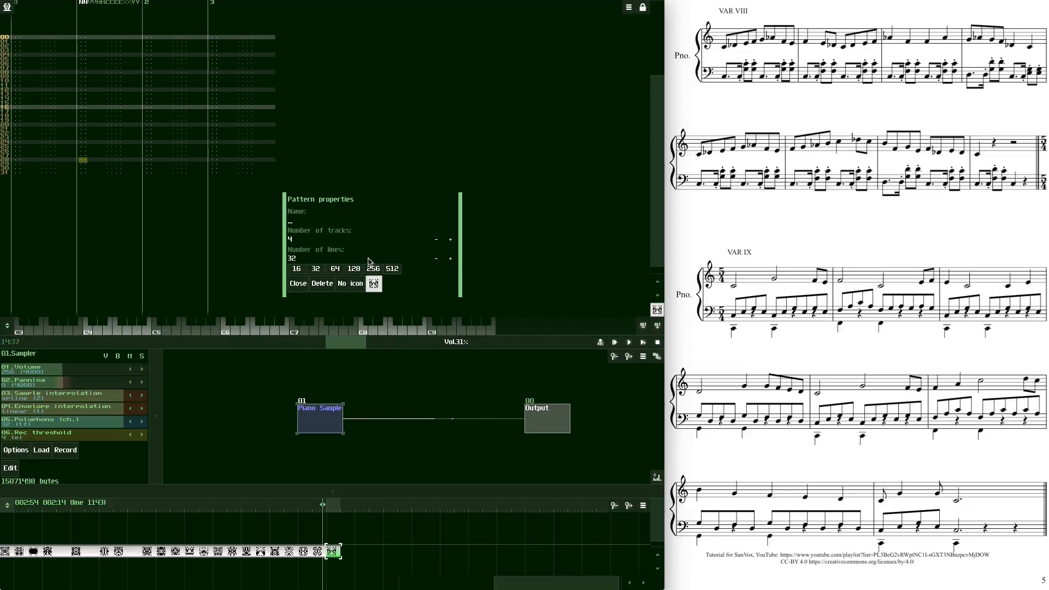
pyautogui.click(294, 259)
pyautogui.press('BackSpace')
pyautogui.press('BackSpace')
pyautogui.write('40')
pyautogui.press('Return')
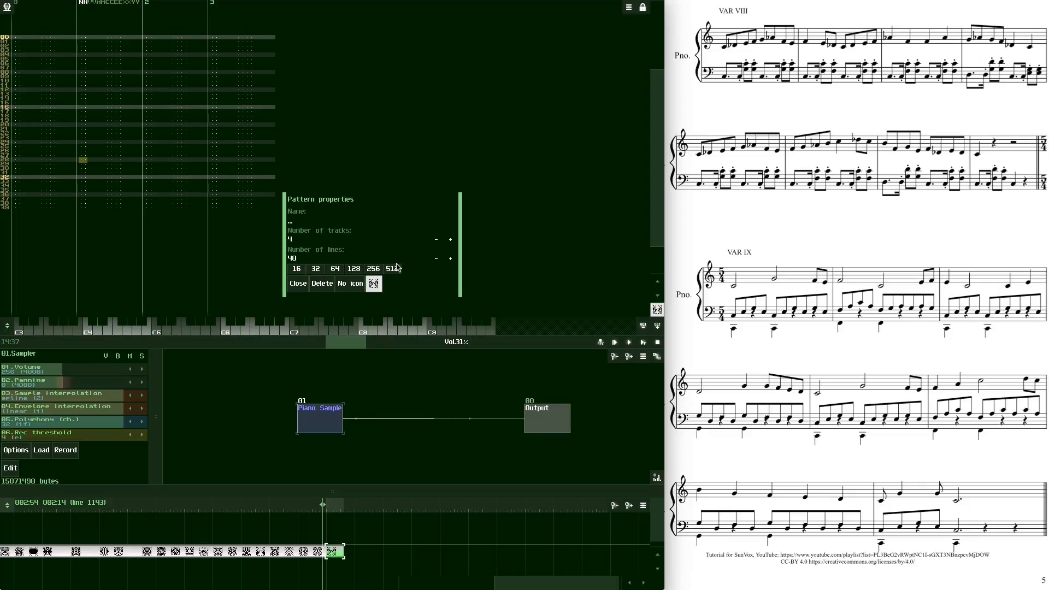
pyautogui.click(299, 283)
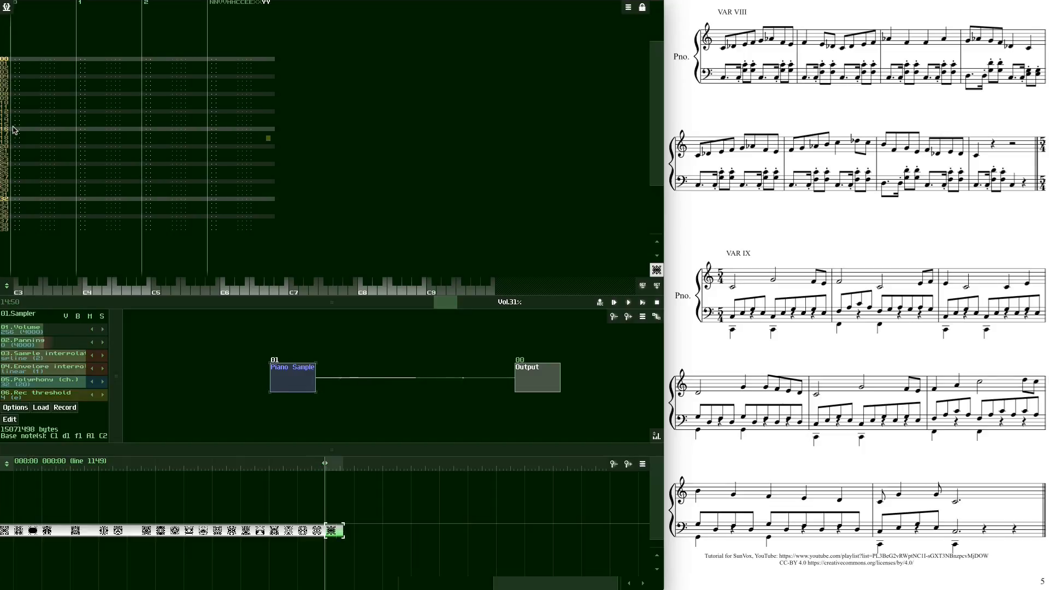
# Enter Variation IX's first-bar melody in track 0: C4, G4, F4 and E4 on lines 00, 08, 16 and 18
pyautogui.click(354, 131)
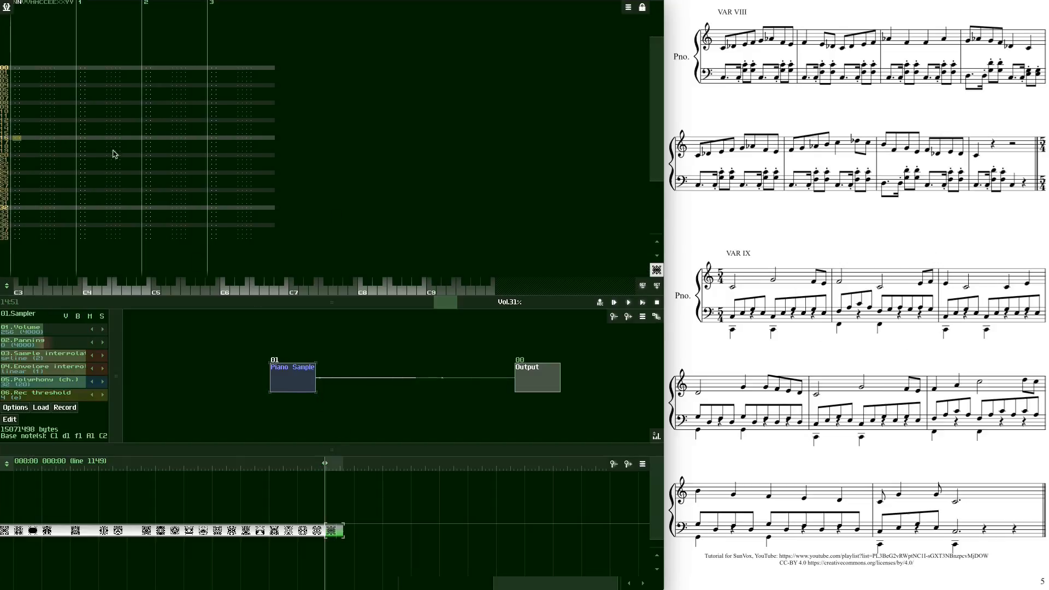
pyautogui.click(17, 70)
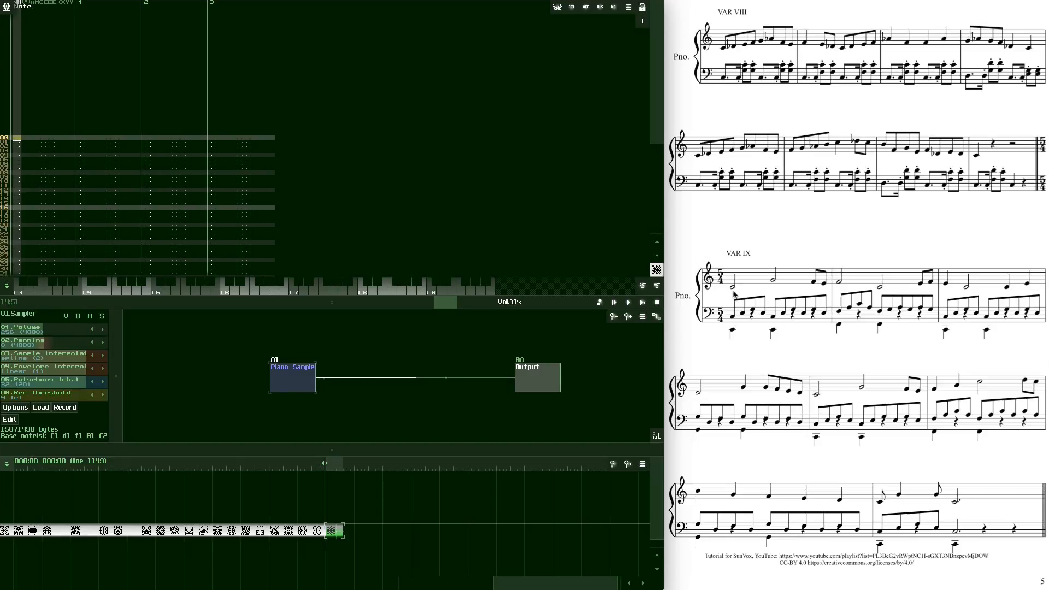
pyautogui.press('z')
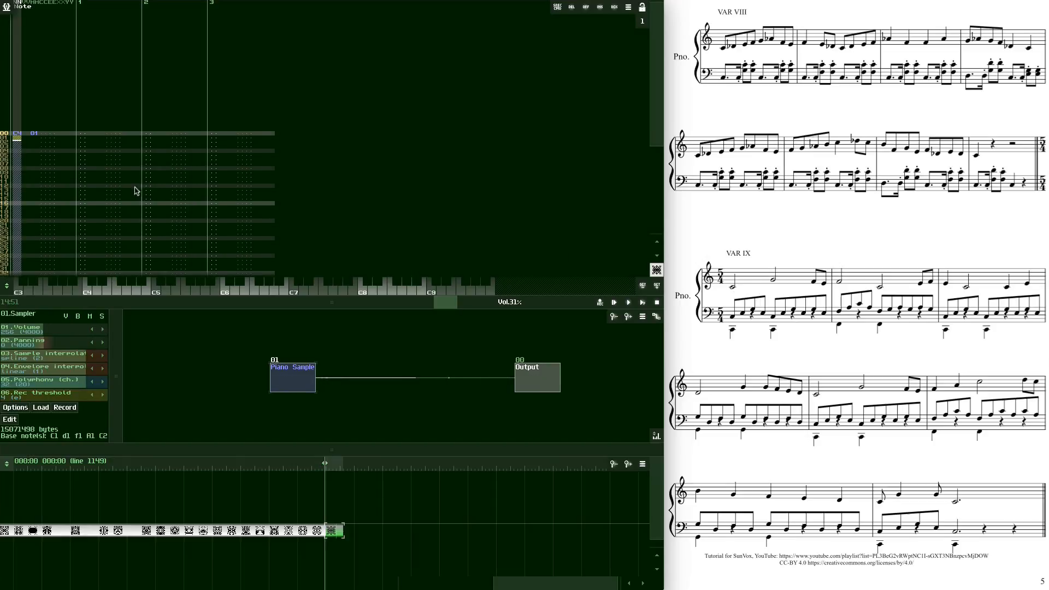
pyautogui.click(18, 172)
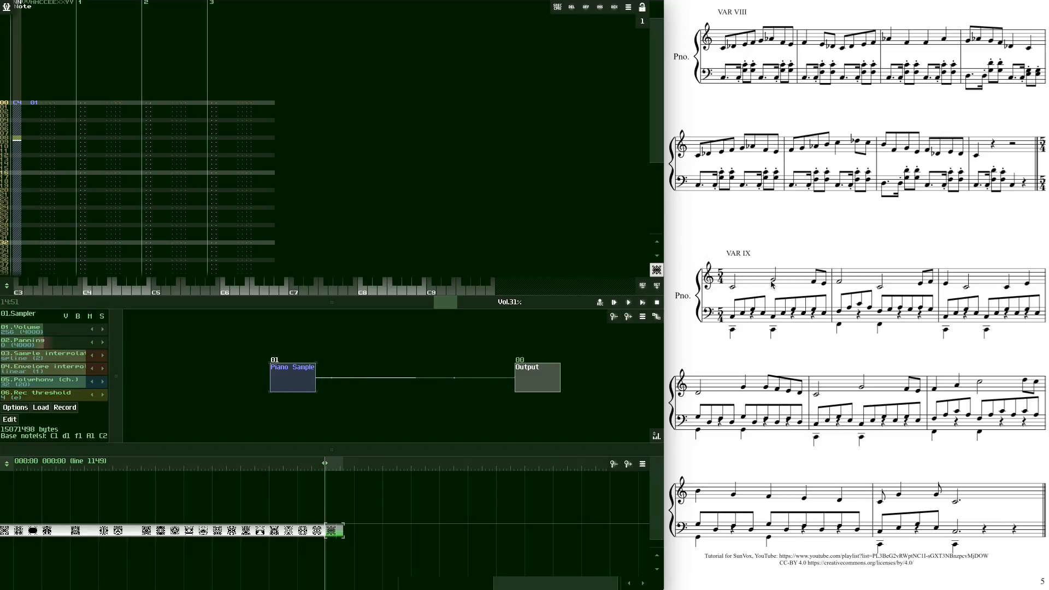
pyautogui.press('z')
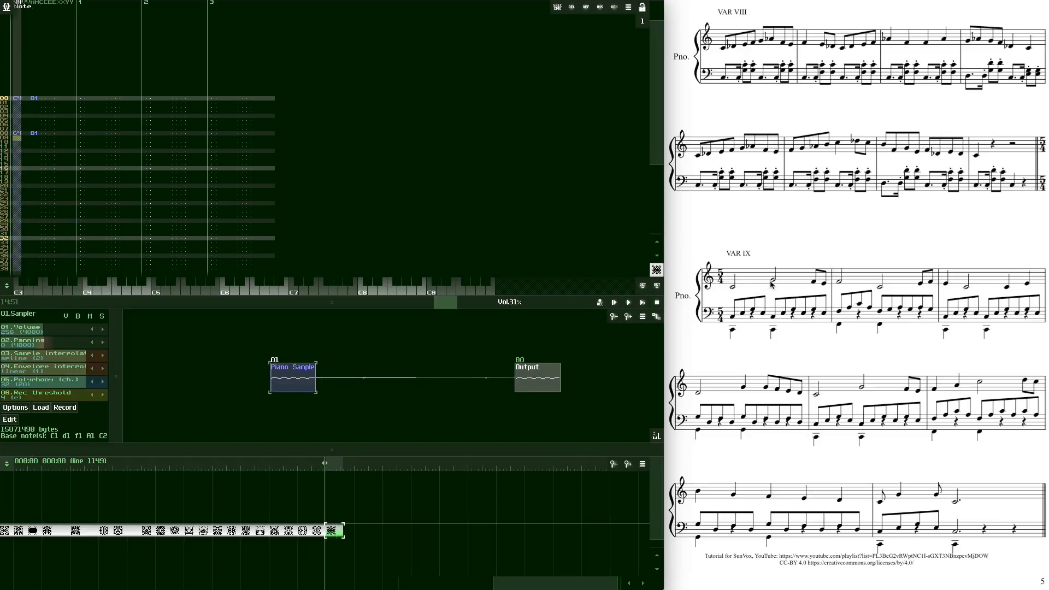
pyautogui.click(16, 172)
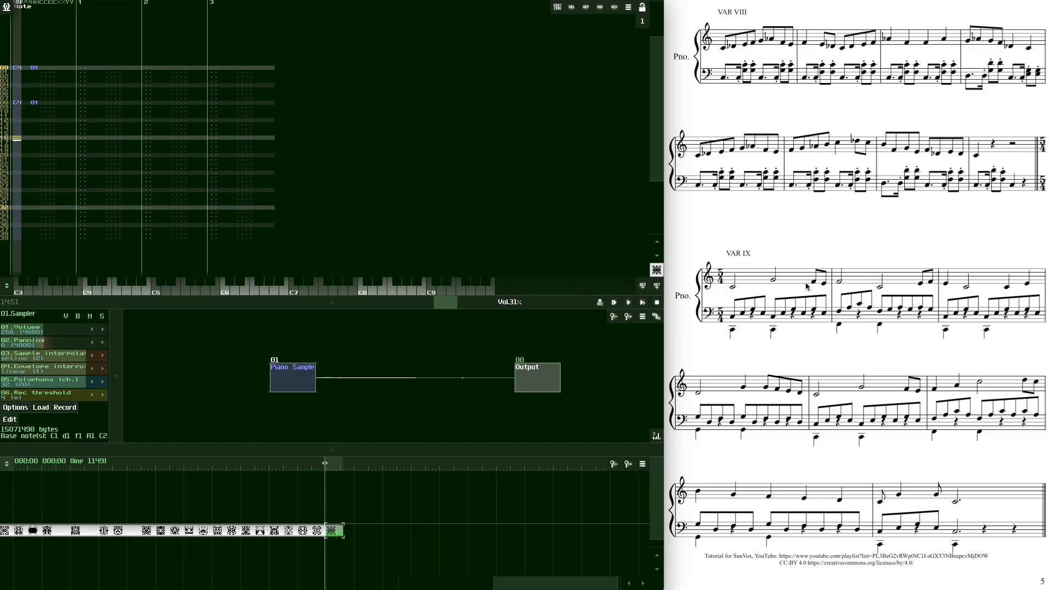
pyautogui.press('v')
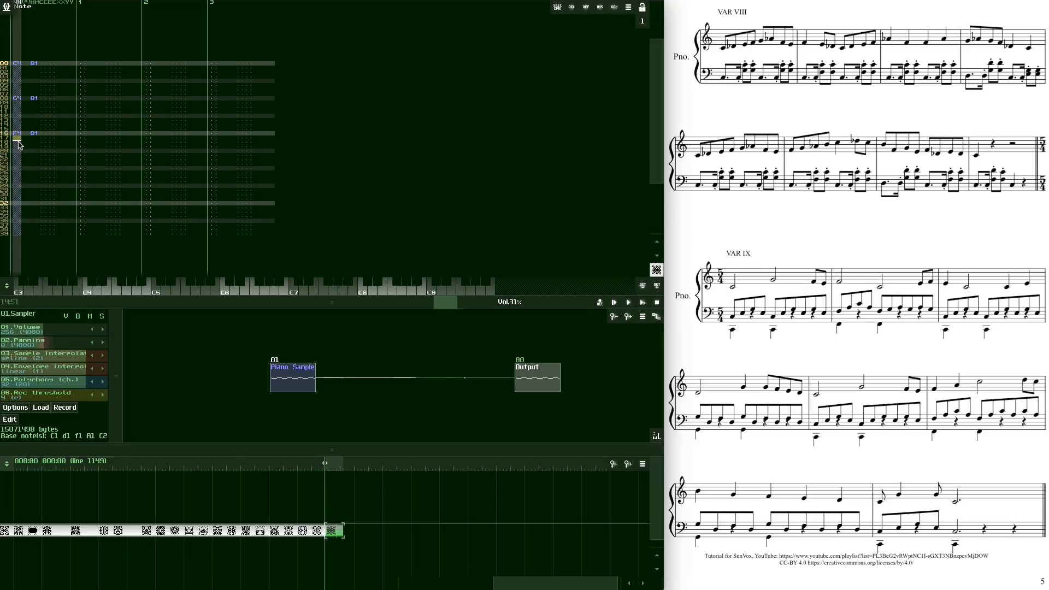
pyautogui.press('c')
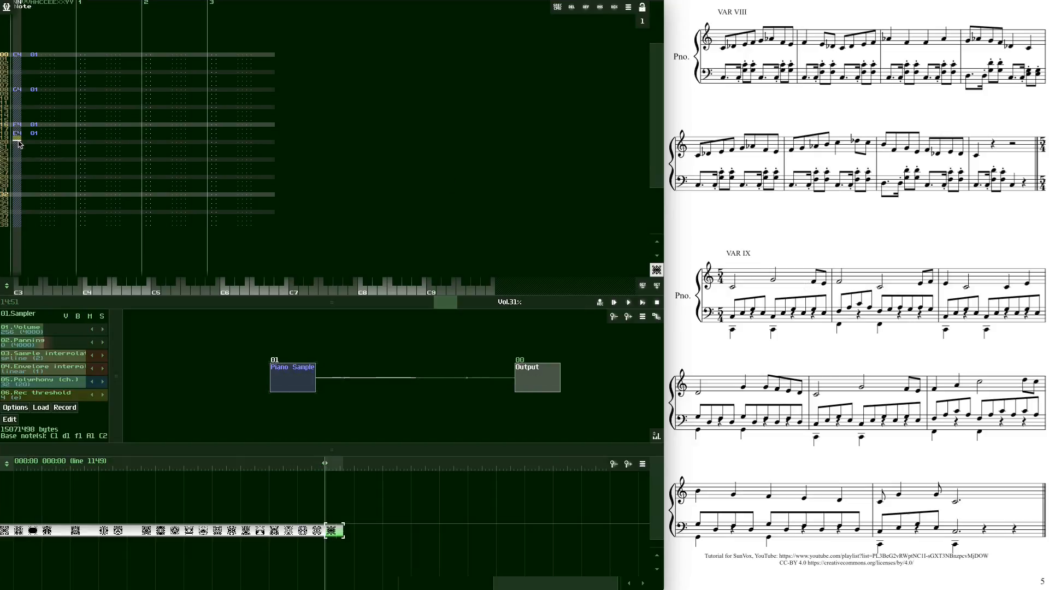
# Enter the second bar's two half notes in track 0: F4 on line 20 and C4 on line 28
pyautogui.click(18, 142)
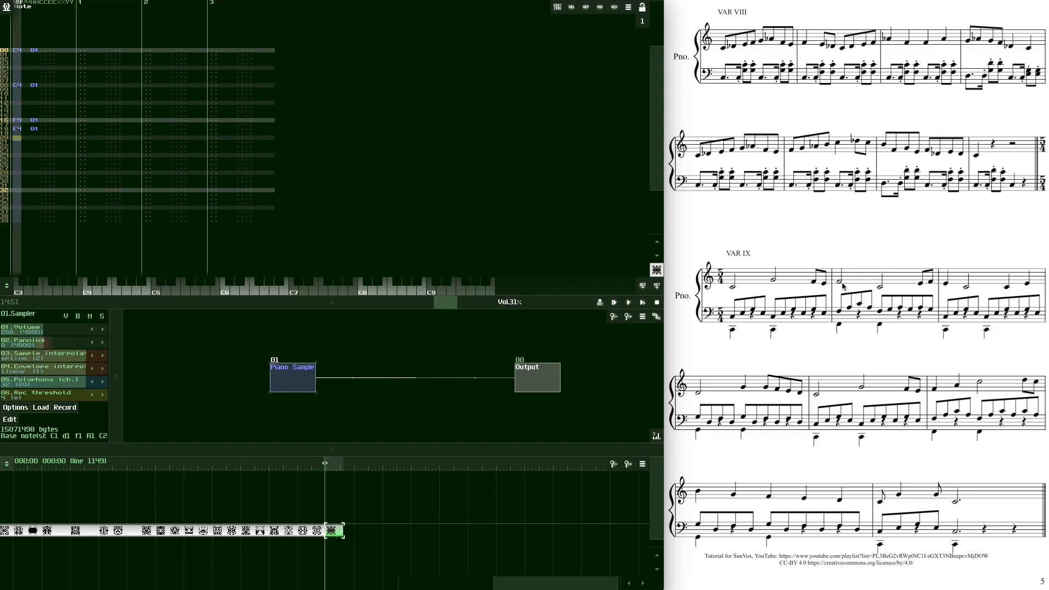
pyautogui.press('v')
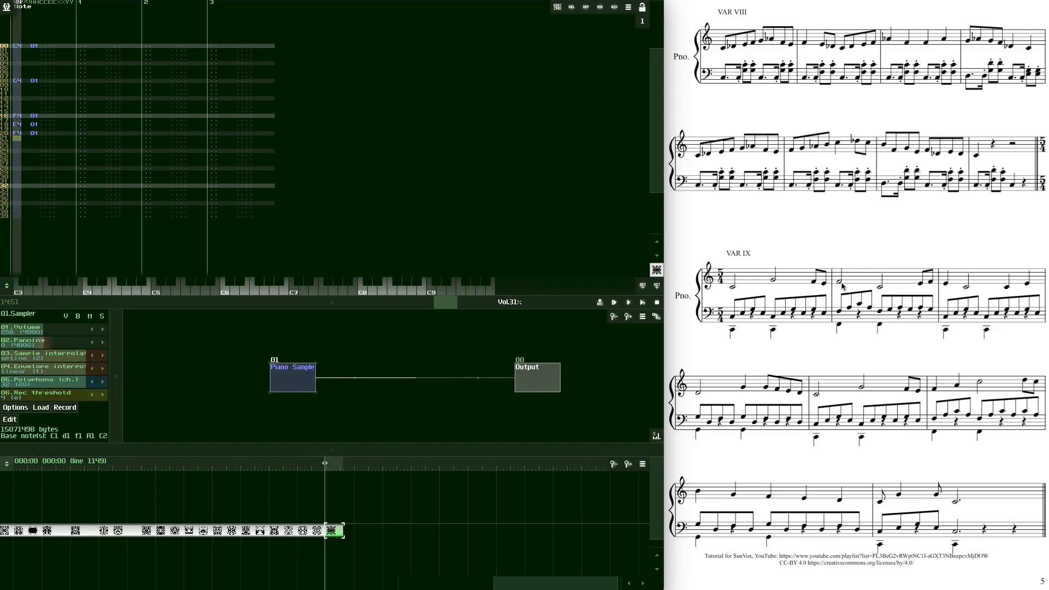
pyautogui.press('Down')
pyautogui.press('Down')
pyautogui.press('Down')
pyautogui.press('Down')
pyautogui.press('Down')
pyautogui.press('Down')
pyautogui.press('Down')
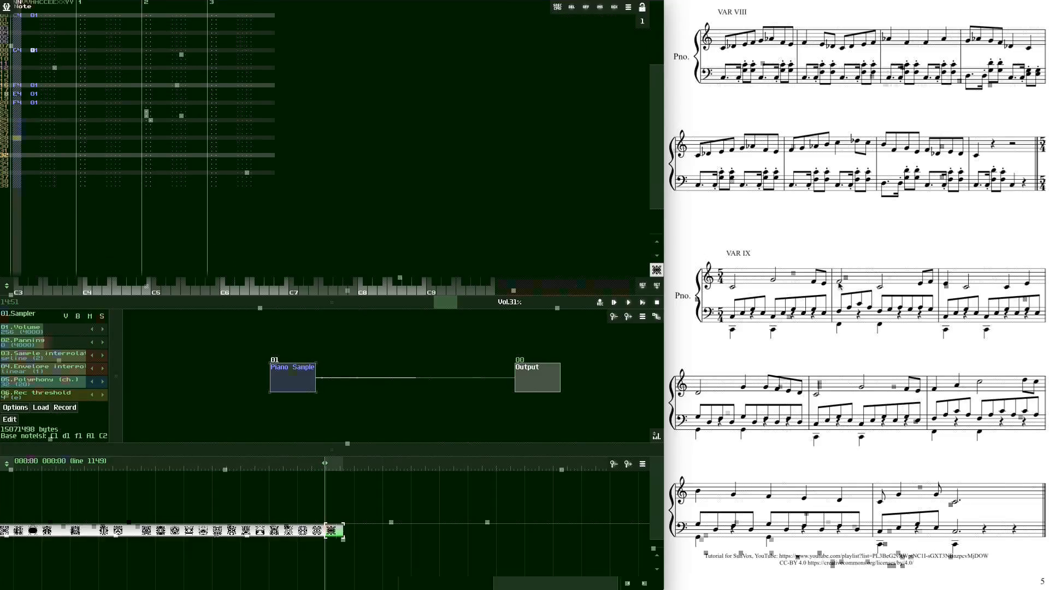
pyautogui.press('z')
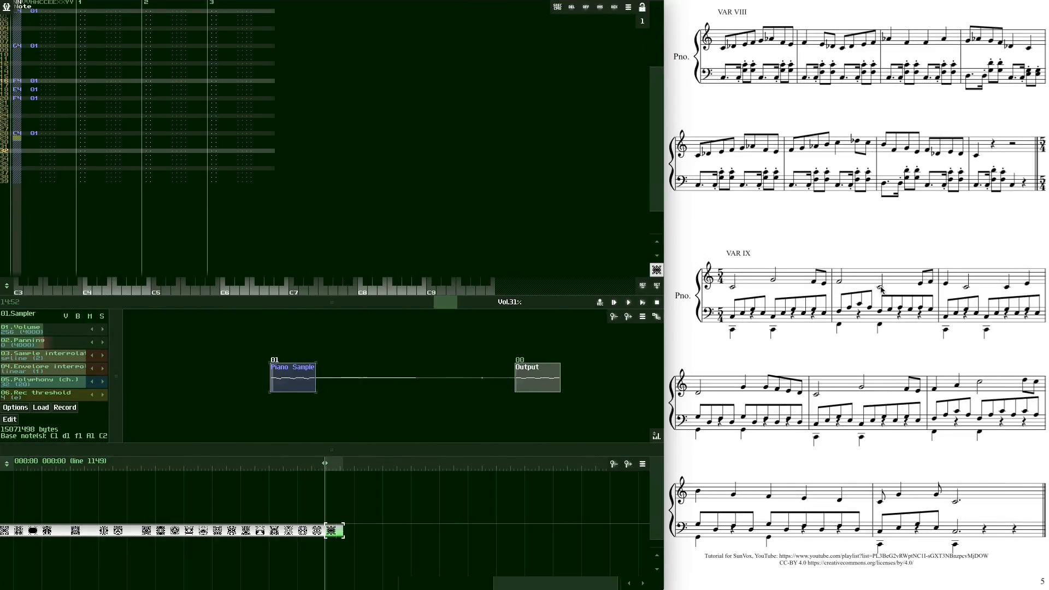
# Complete the second bar's melody in track 0 with E4 on line 36 and F4 on line 38
pyautogui.press('Down')
pyautogui.press('Down')
pyautogui.press('Down')
pyautogui.press('Down')
pyautogui.press('Down')
pyautogui.press('Down')
pyautogui.press('Down')
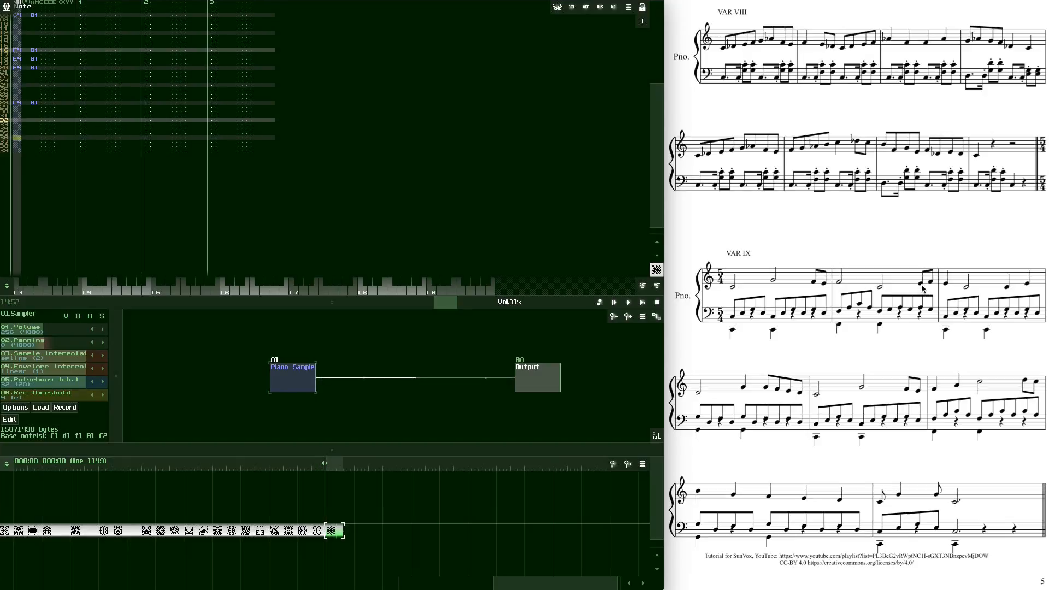
pyautogui.press('c')
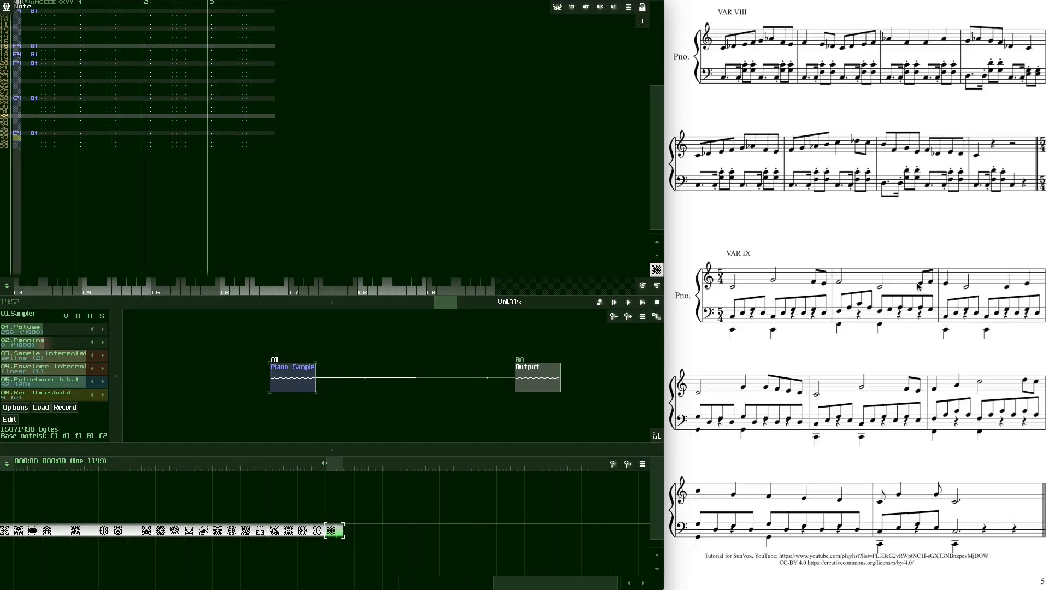
pyautogui.press('Down')
pyautogui.press('v')
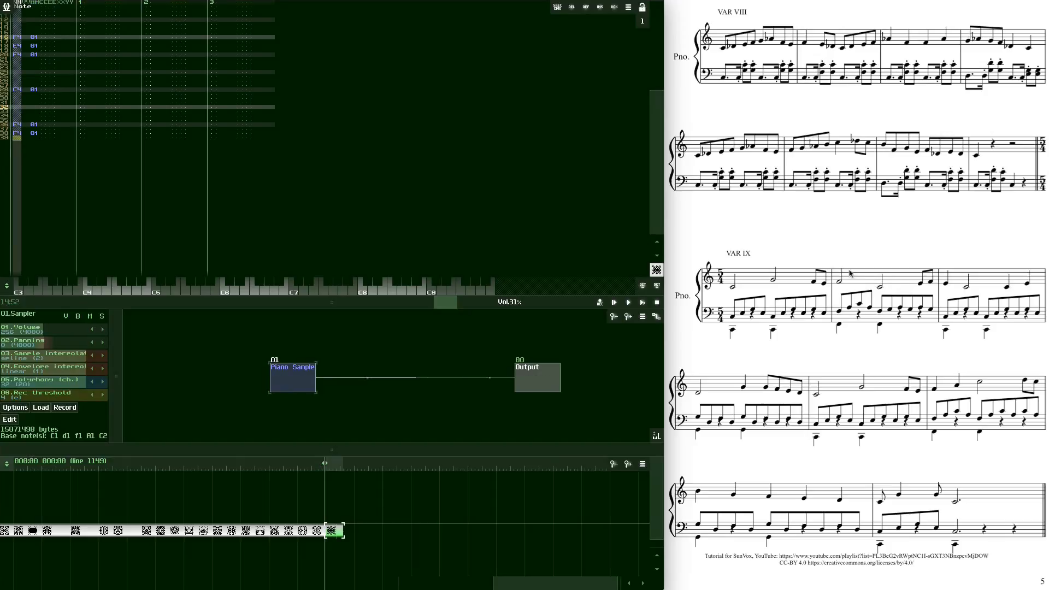
pyautogui.press('Down')
# Enter the first bar's left-hand eighth notes in track 1 on even lines 00 to 10, starting with C3, E3, G3, E3
pyautogui.click(82, 138)
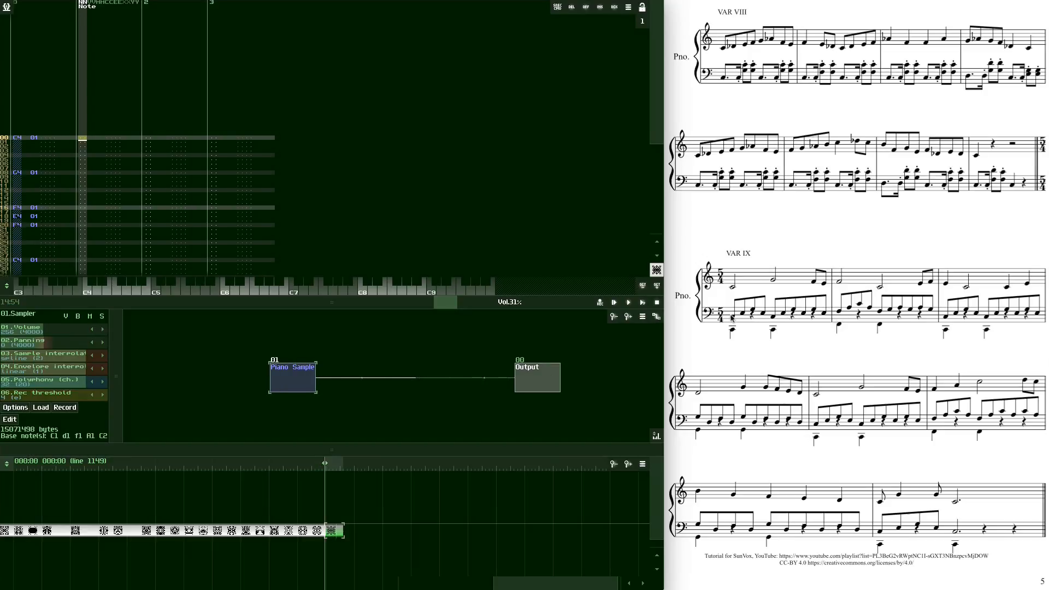
pyautogui.press('z')
pyautogui.press('Down')
pyautogui.press('c')
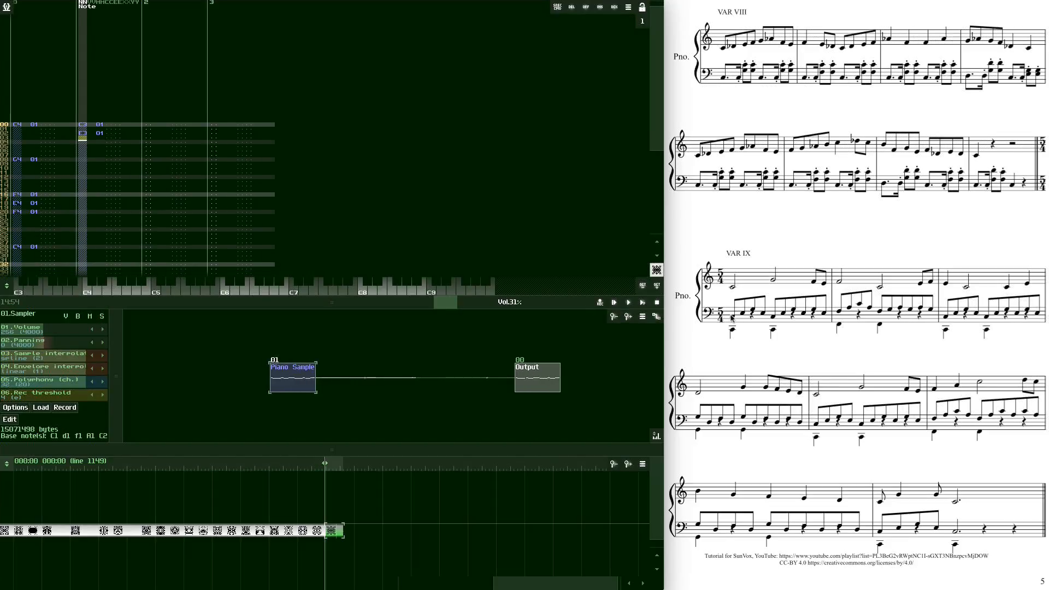
pyautogui.press('Down')
pyautogui.press('z')
pyautogui.press('Down')
pyautogui.press('c')
pyautogui.press('Down')
pyautogui.press('z')
pyautogui.press('Down')
pyautogui.press('c')
pyautogui.press('Down')
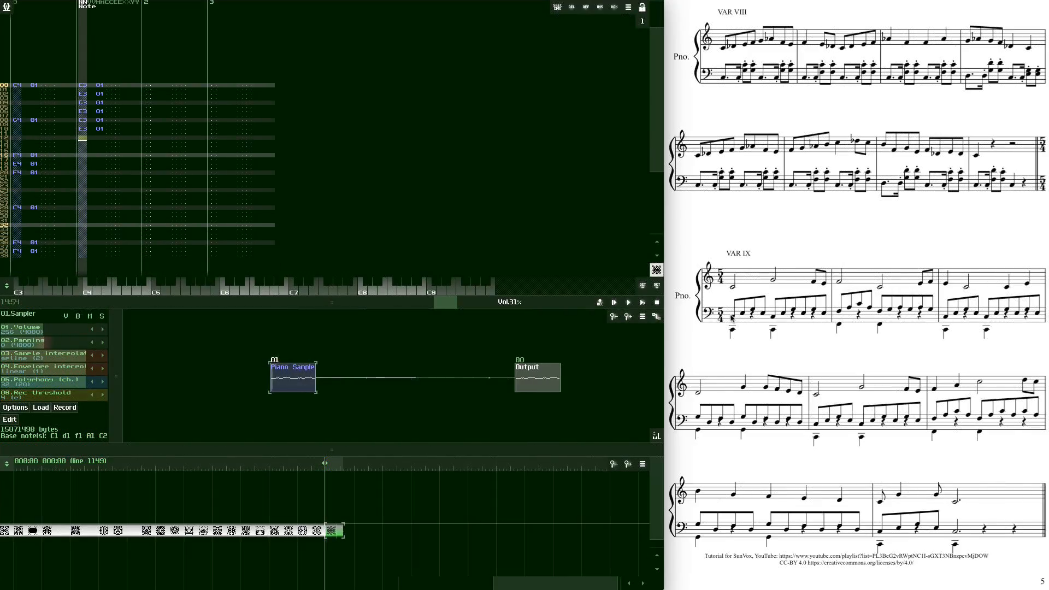
# Complete the first bar's left-hand eighth notes in track 1 on even lines 12 to 18, alternating G3 and E3
pyautogui.press('z')
pyautogui.press('Down')
pyautogui.press('c')
pyautogui.press('Down')
pyautogui.press('c')
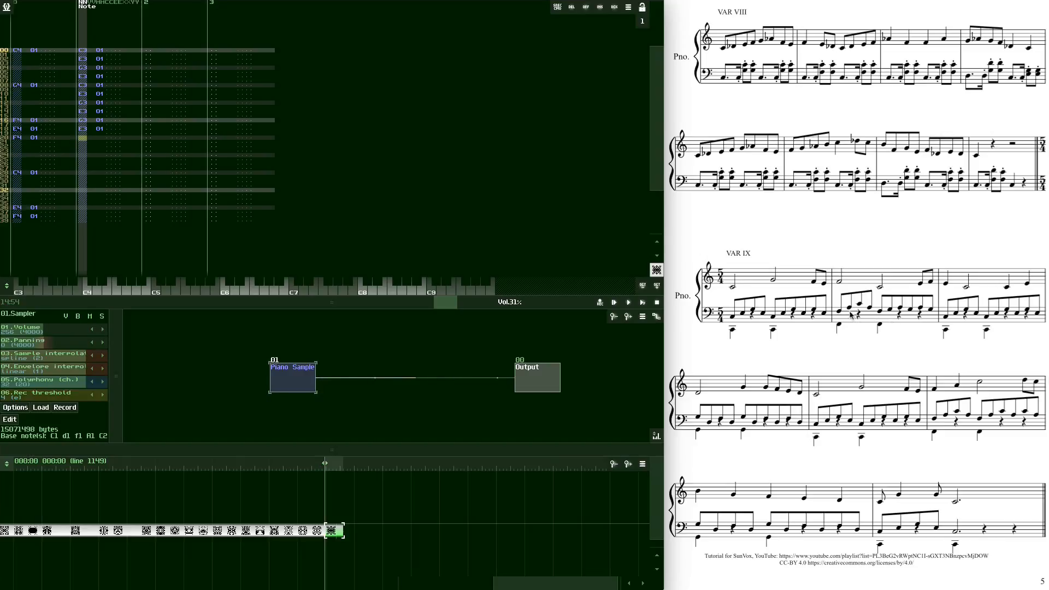
# Enter the second bar's first four left-hand eighth notes in track 1: F3, A3, C4 and A3 on lines 20, 22, 24 and 26
pyautogui.press('v')
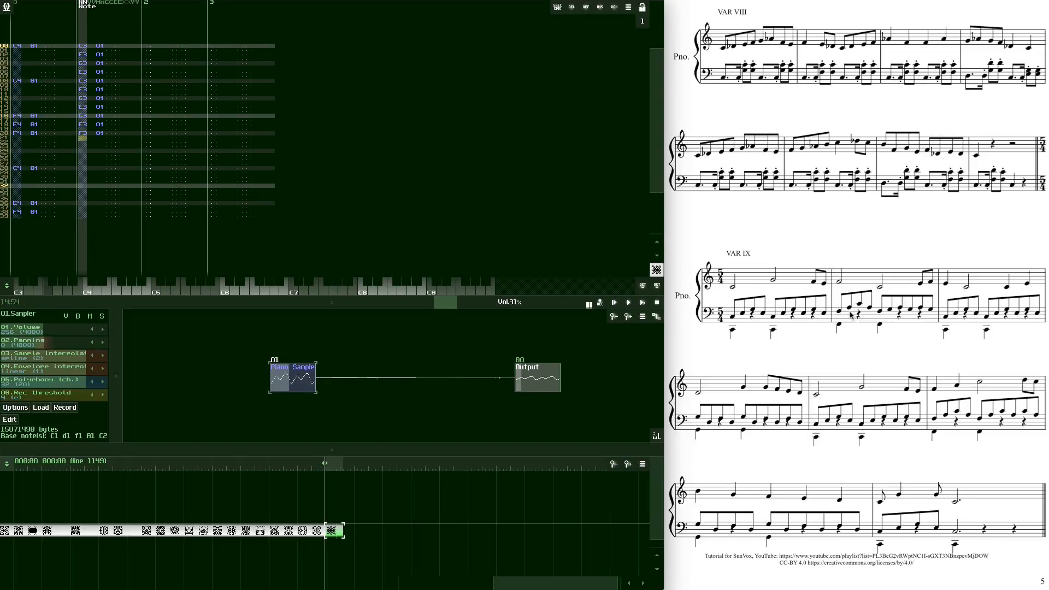
pyautogui.press('Down')
pyautogui.press('n')
pyautogui.press('Down')
pyautogui.press('q')
pyautogui.press('Down')
pyautogui.press('n')
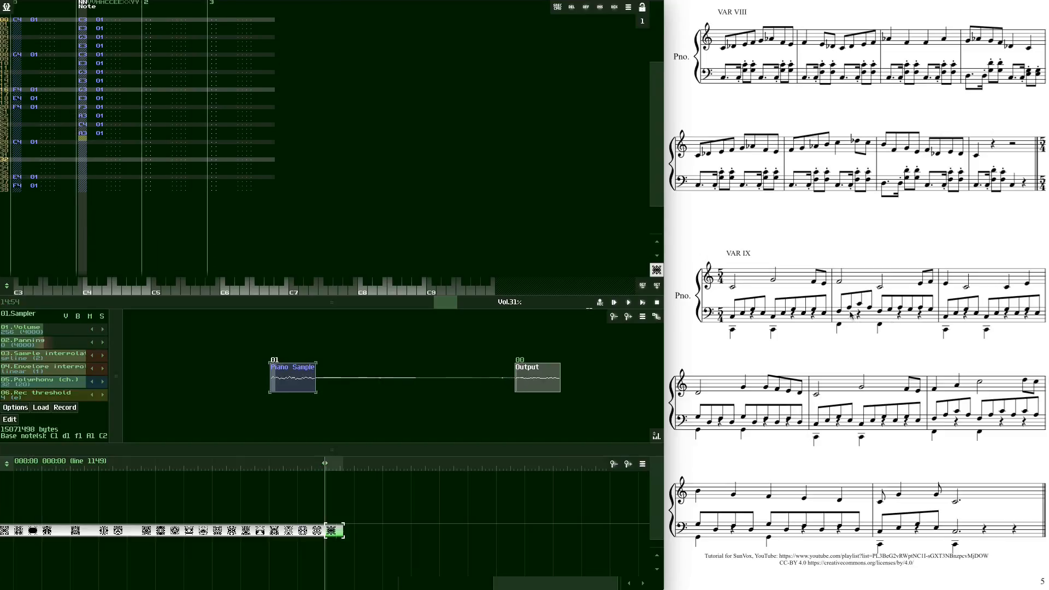
# Complete the second bar's left-hand part in track 1 with F3, G3, A3, G3, A3, G3 on even lines 28 to 38
pyautogui.press('Down')
pyautogui.press('v')
pyautogui.press('Down')
pyautogui.press('b')
pyautogui.press('Down')
pyautogui.press('n')
pyautogui.press('Down')
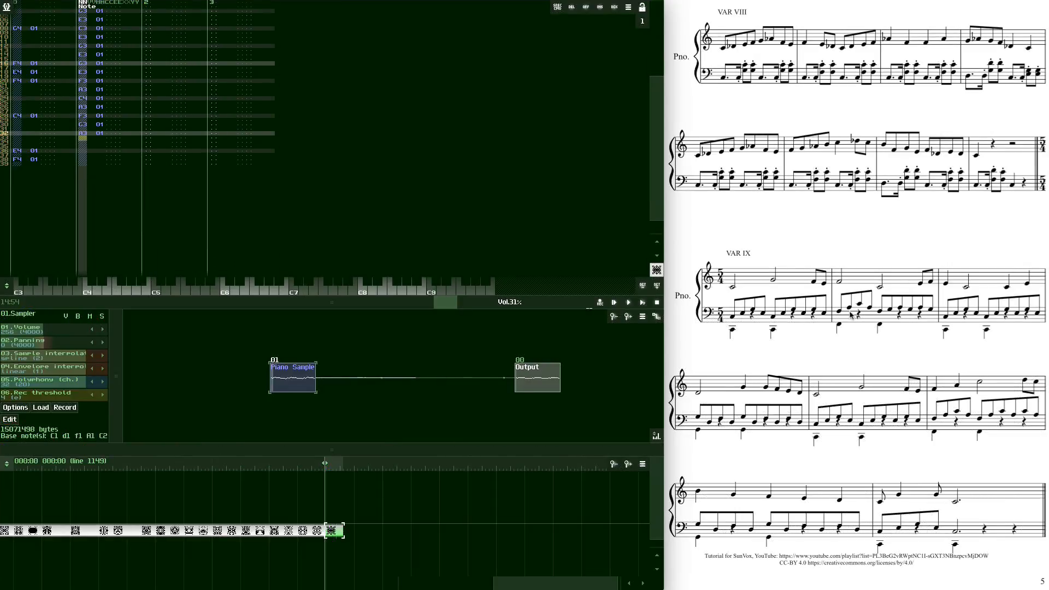
pyautogui.press('b')
pyautogui.press('Down')
pyautogui.press('n')
pyautogui.press('Down')
pyautogui.press('b')
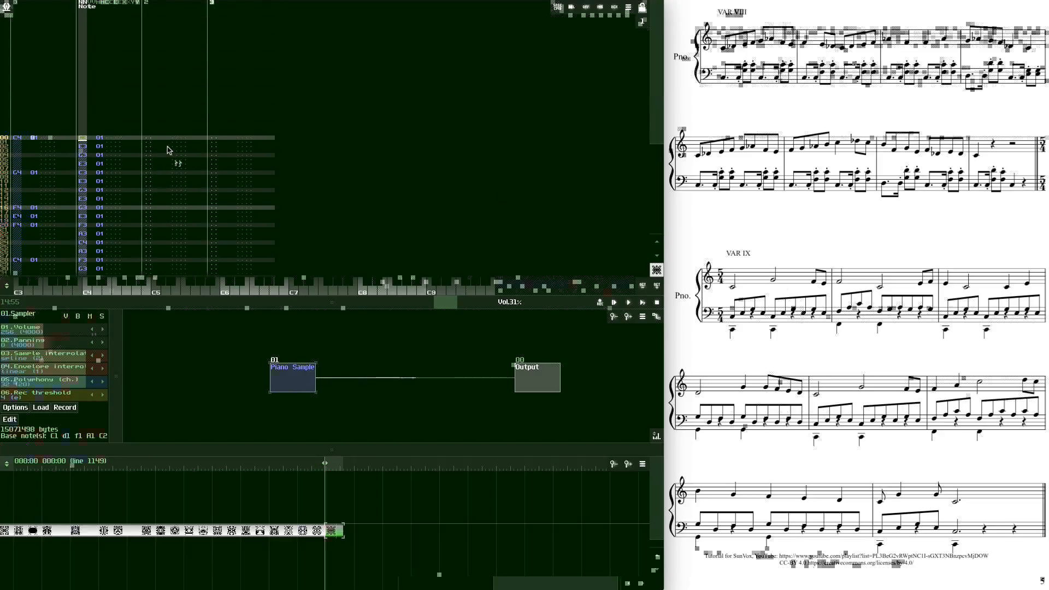
# Enter the first low bass note in track 2: C2 on line 00 with a note-off on line 04
pyautogui.click(151, 141)
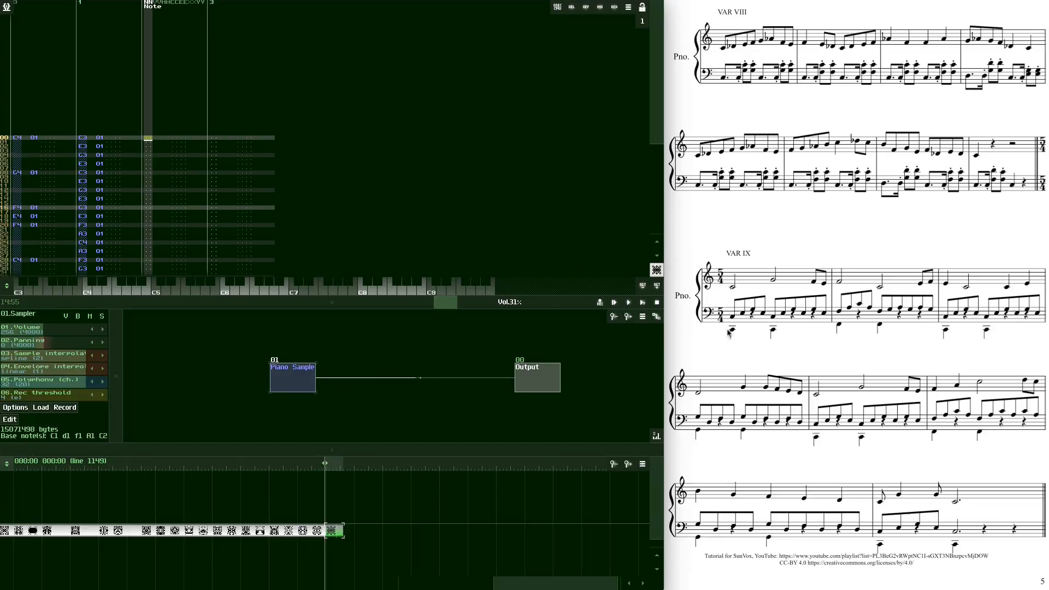
pyautogui.press('F2')
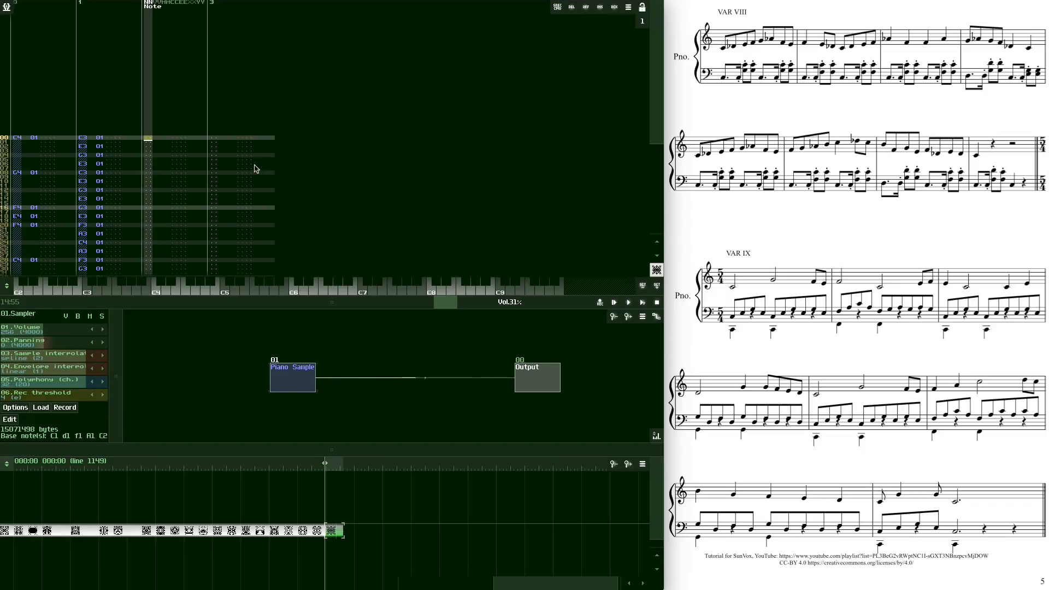
pyautogui.press('z')
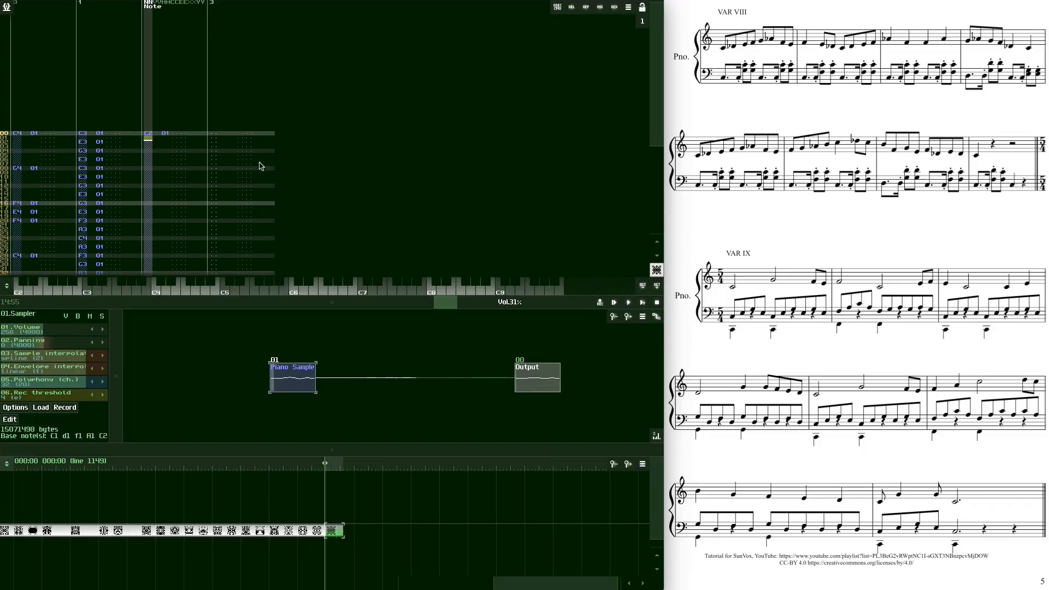
pyautogui.click(149, 150)
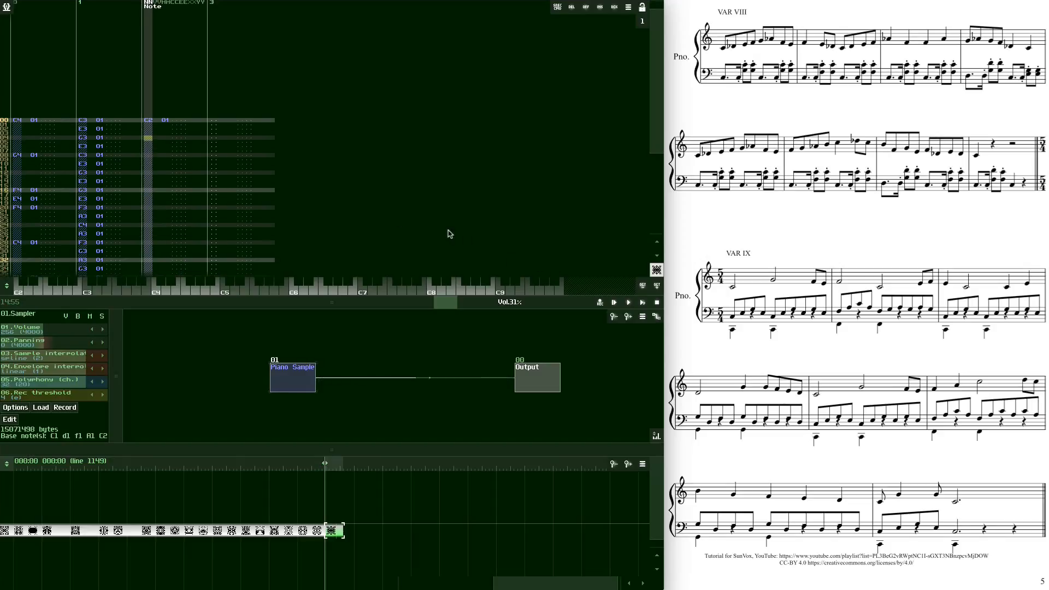
pyautogui.press('capslock')
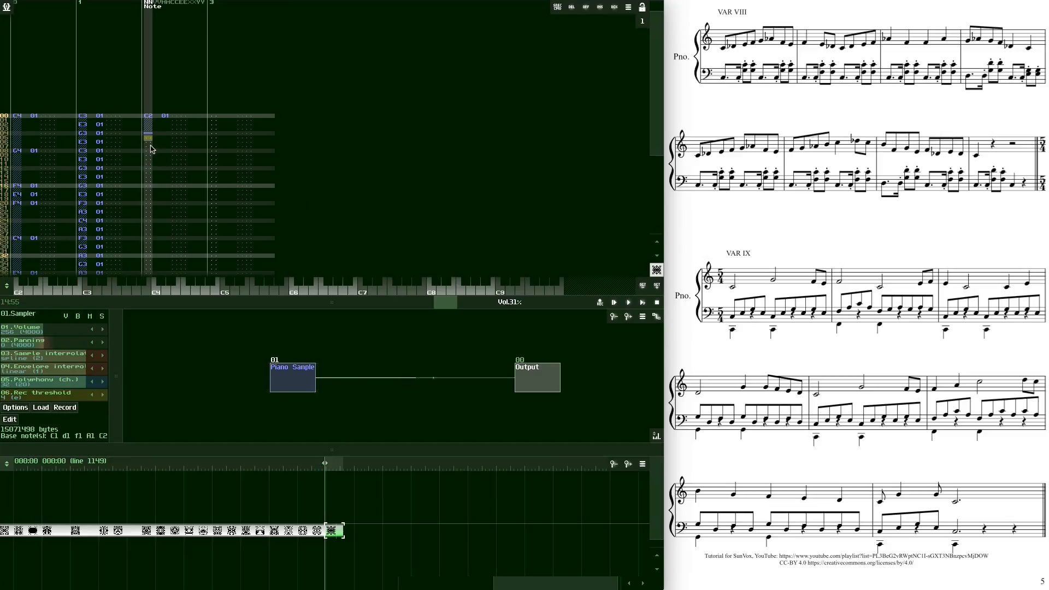
# Enter the first bar's second bass note in track 2: C2 on line 08 with a note-off on line 12
pyautogui.scroll(-3, 148, 155)
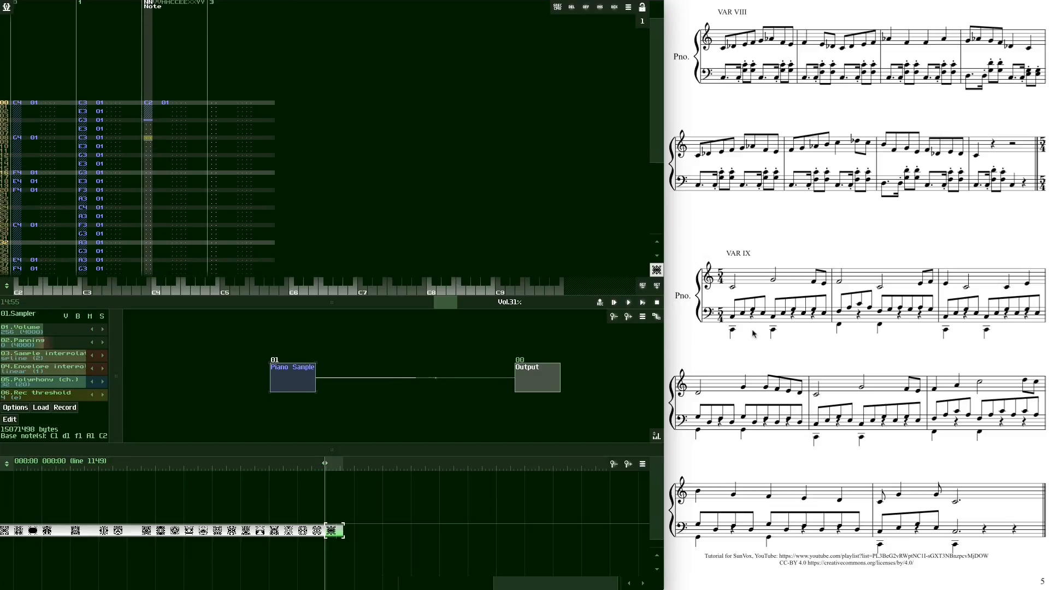
pyautogui.press('z')
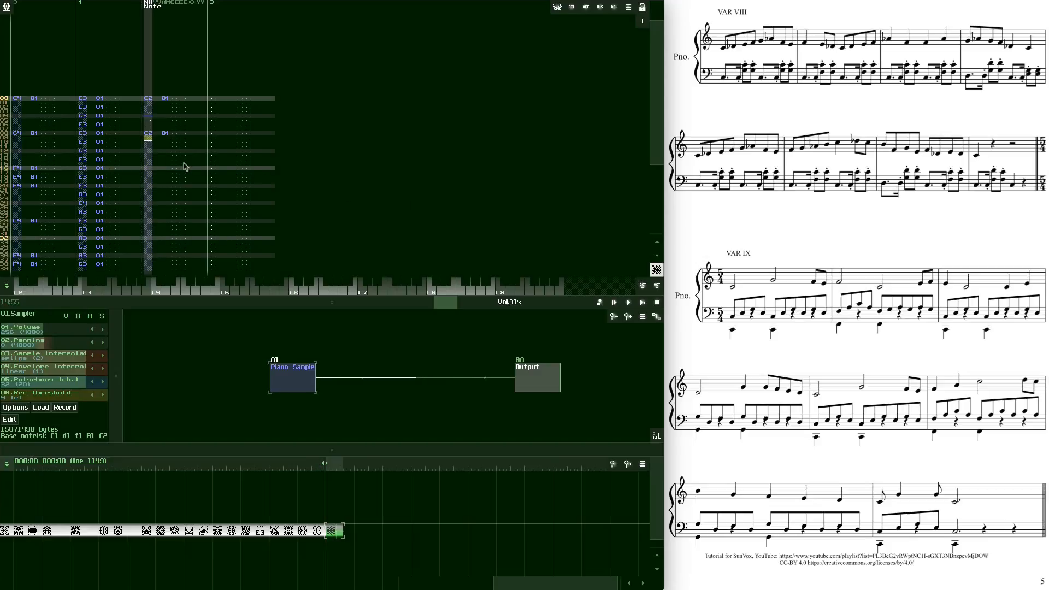
pyautogui.scroll(-4, 149, 155)
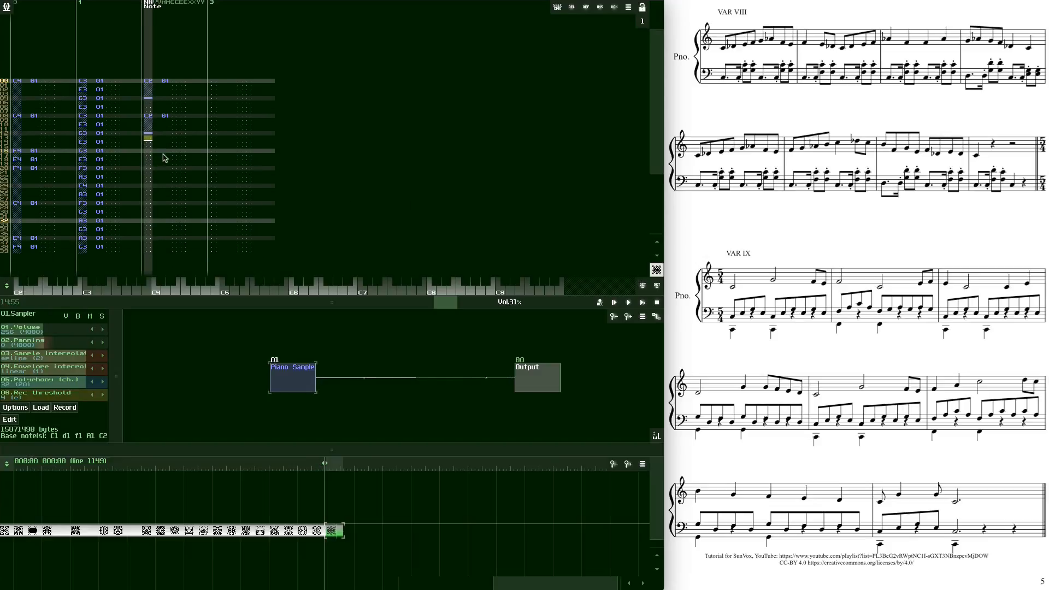
pyautogui.scroll(-3, 148, 154)
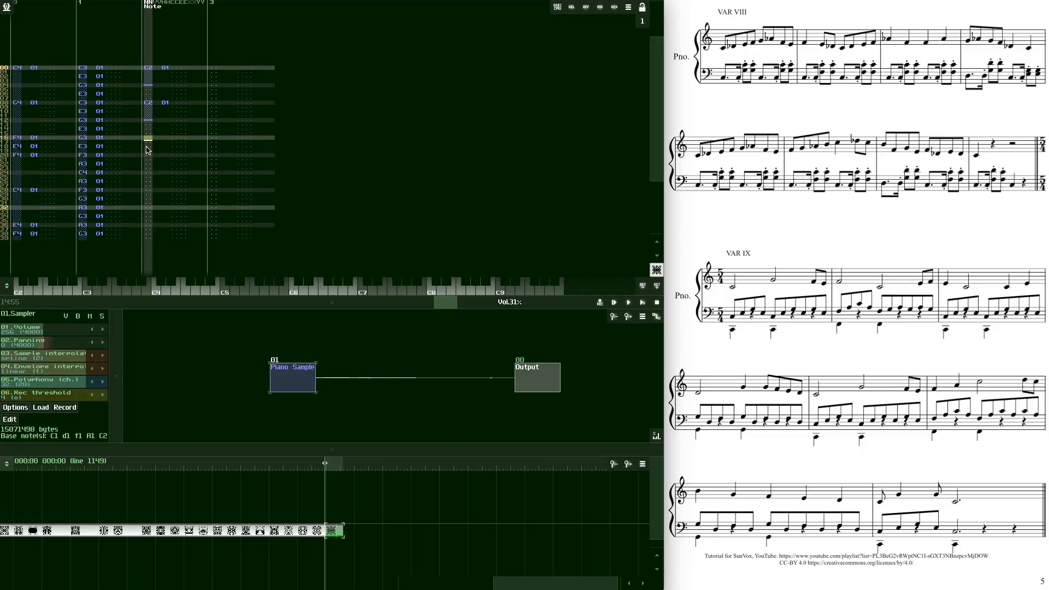
# Enter the second bar's first bass note in track 2: F2 on line 20 with a note-off on line 24
pyautogui.scroll(-4, 147, 150)
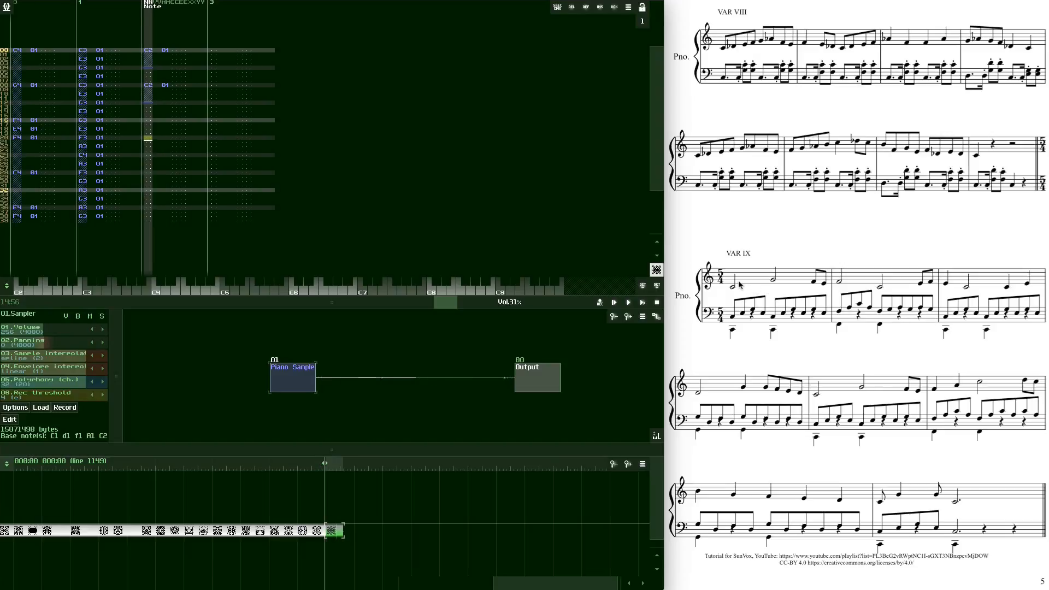
pyautogui.press('v')
pyautogui.press('Down')
pyautogui.press('Down')
pyautogui.press('Down')
pyautogui.press('capslock')
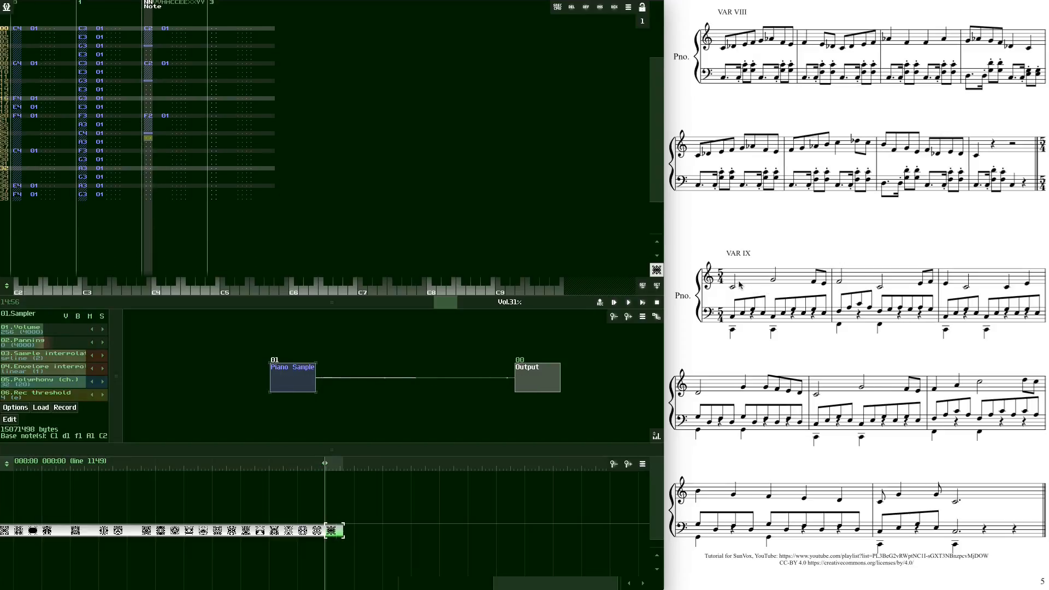
# Enter the second bar's other bass note in track 2: F2 on line 28 with a note-off on line 32
pyautogui.press('Down')
pyautogui.press('Down')
pyautogui.press('Down')
pyautogui.press('Down')
pyautogui.press('Down')
pyautogui.press('Down')
pyautogui.press('Down')
pyautogui.press('Down')
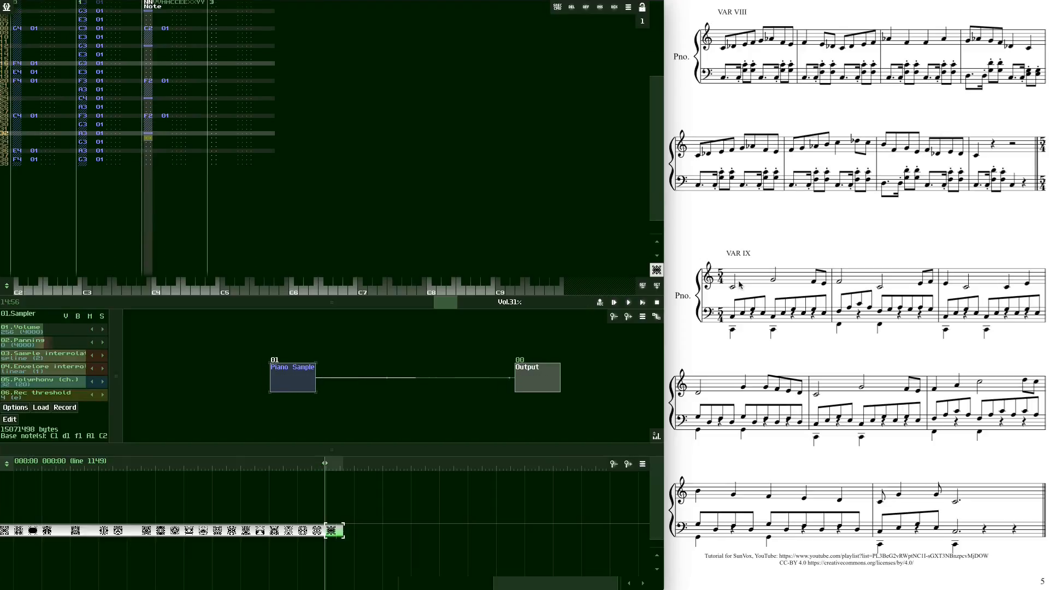
# Check the velocities in the preceding pattern and set every track 1 note of the Variation IX pattern to velocity 60
pyautogui.click(319, 530)
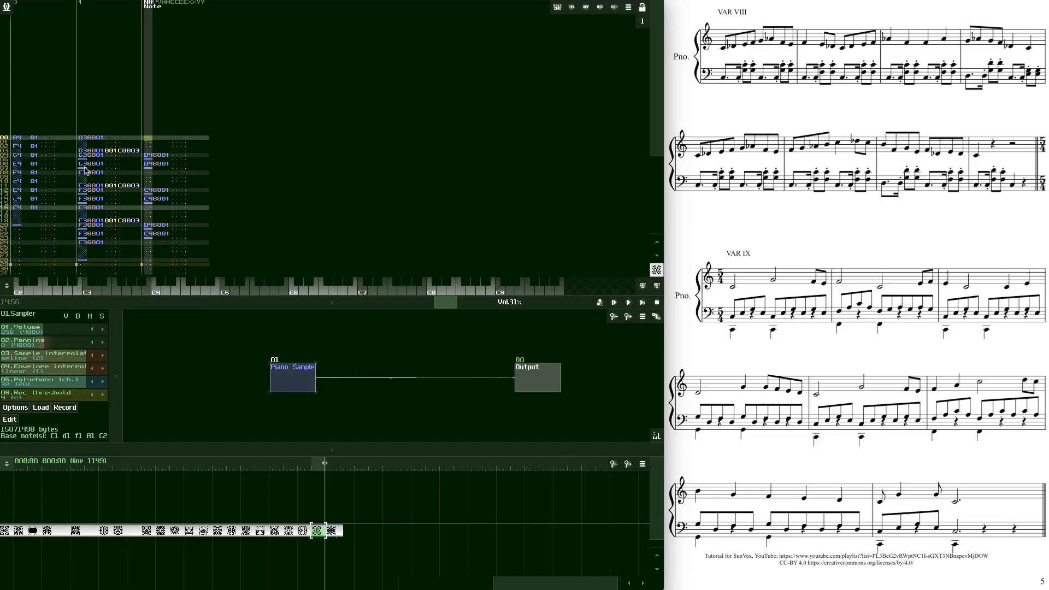
pyautogui.click(334, 531)
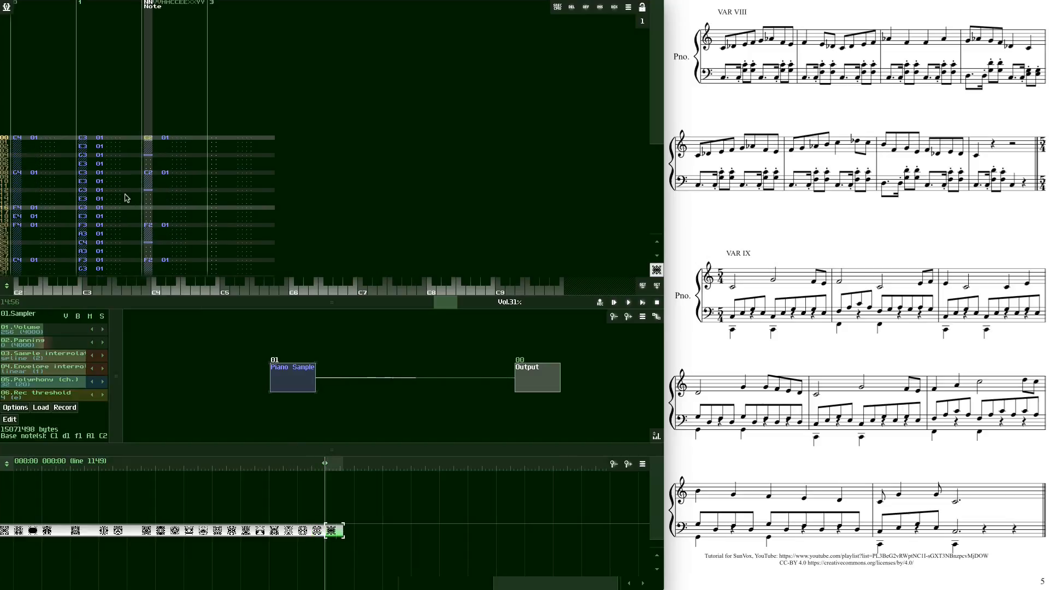
pyautogui.click(91, 138)
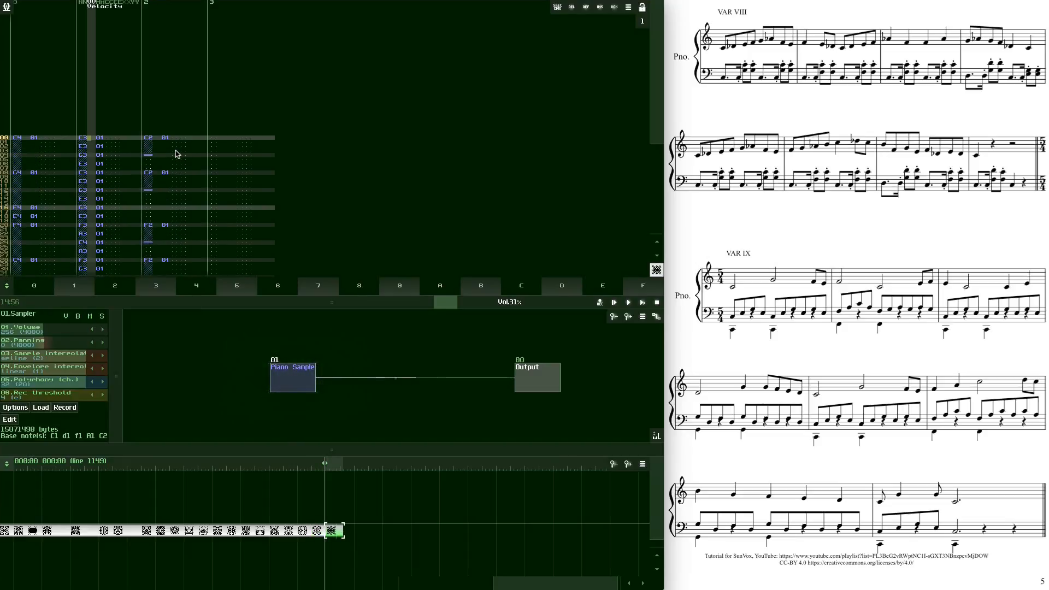
pyautogui.write('606060606060')
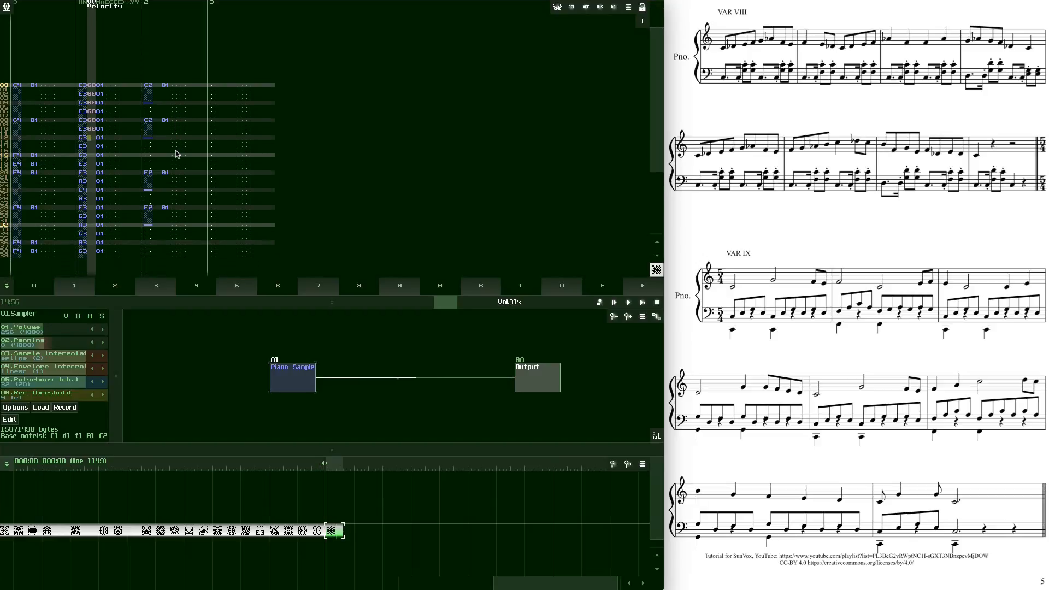
pyautogui.write('606060606060606060')
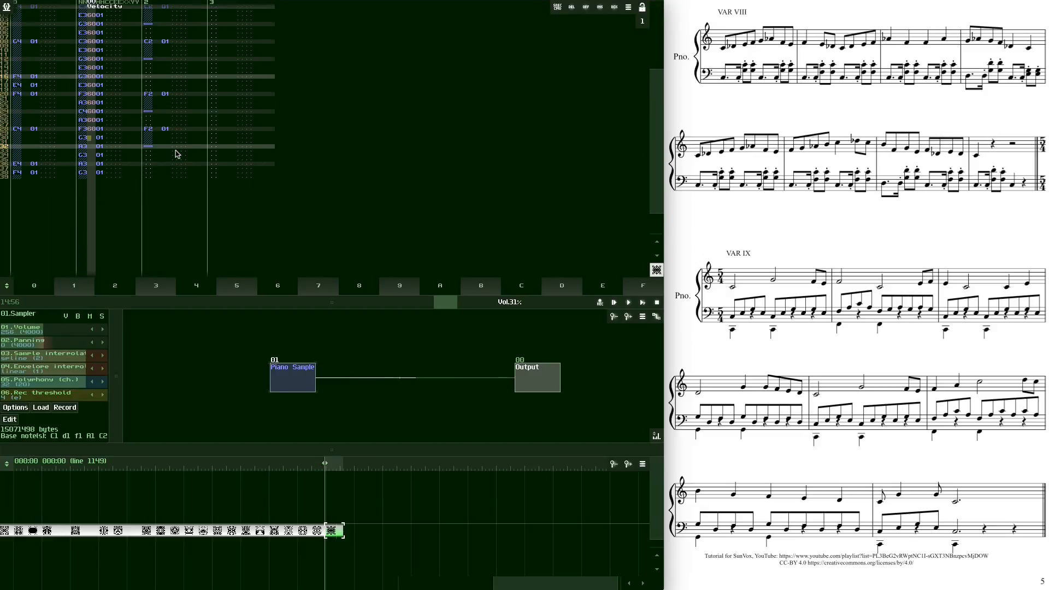
pyautogui.write('6060606060')
# Set the velocity of the two C2 bass notes in track 2, on lines 00 and 08, to 60
pyautogui.press('Tab')
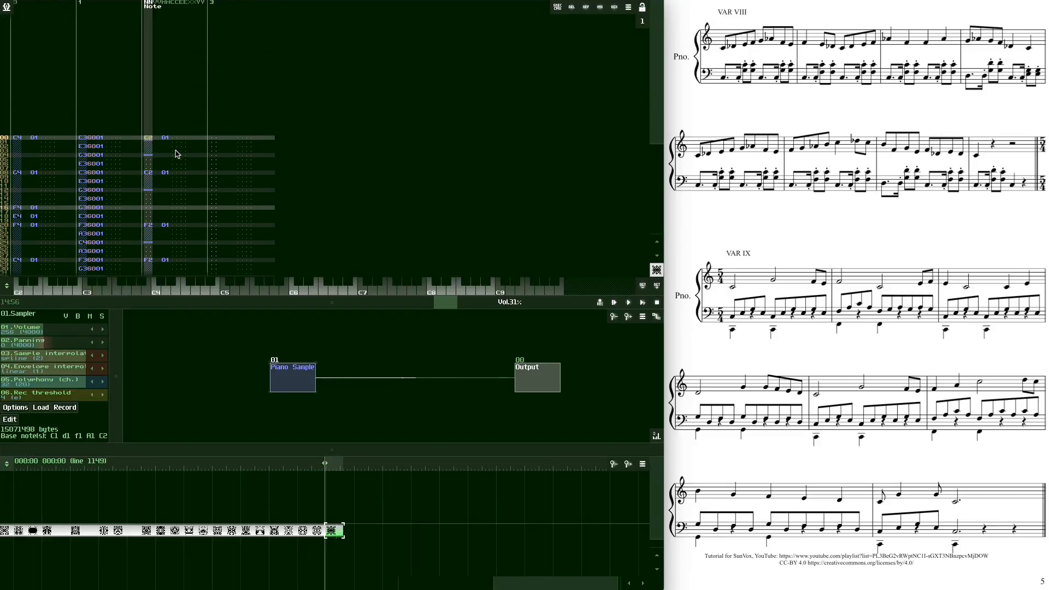
pyautogui.press('Right')
pyautogui.write('60')
pyautogui.press('Down')
pyautogui.press('Down')
pyautogui.press('Down')
pyautogui.press('Down')
pyautogui.press('Down')
pyautogui.press('Down')
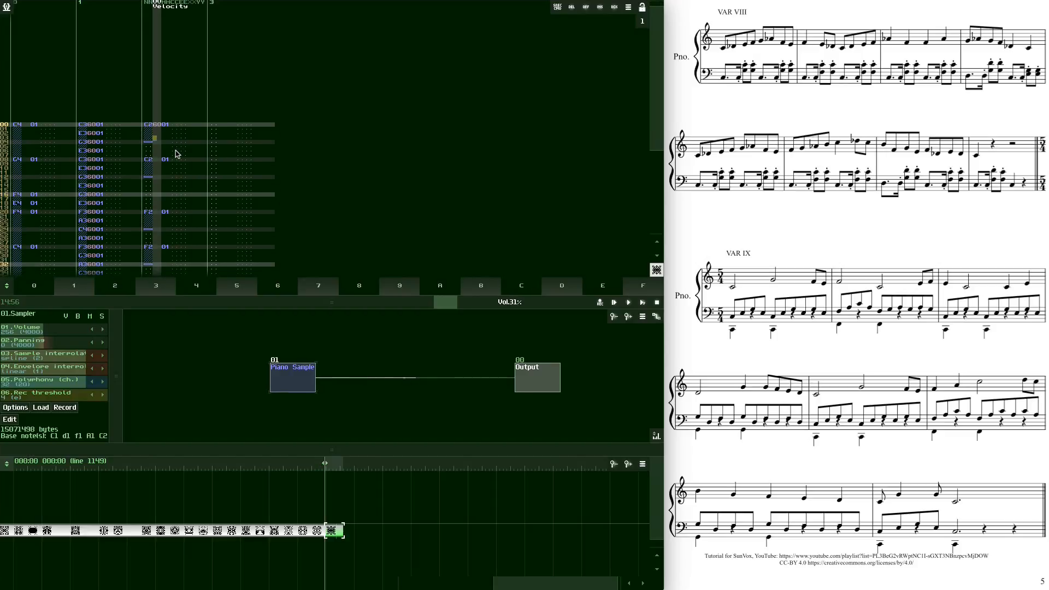
pyautogui.write('60')
# Set the velocity of the two F2 bass notes in track 2, on lines 20 and 28, to 60
pyautogui.press('Down')
pyautogui.press('Down')
pyautogui.press('Down')
pyautogui.press('Down')
pyautogui.press('Down')
pyautogui.press('Down')
pyautogui.press('Down')
pyautogui.press('Down')
pyautogui.press('Down')
pyautogui.press('Down')
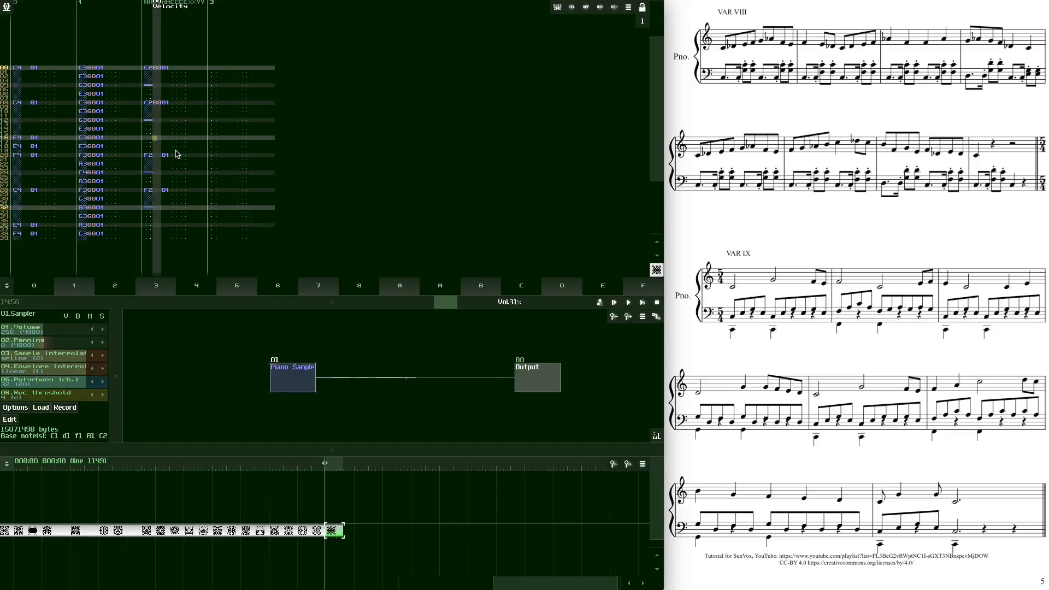
pyautogui.write('60')
pyautogui.press('Down')
pyautogui.press('Down')
pyautogui.press('Down')
pyautogui.press('Down')
pyautogui.press('Down')
pyautogui.press('Down')
pyautogui.write('60')
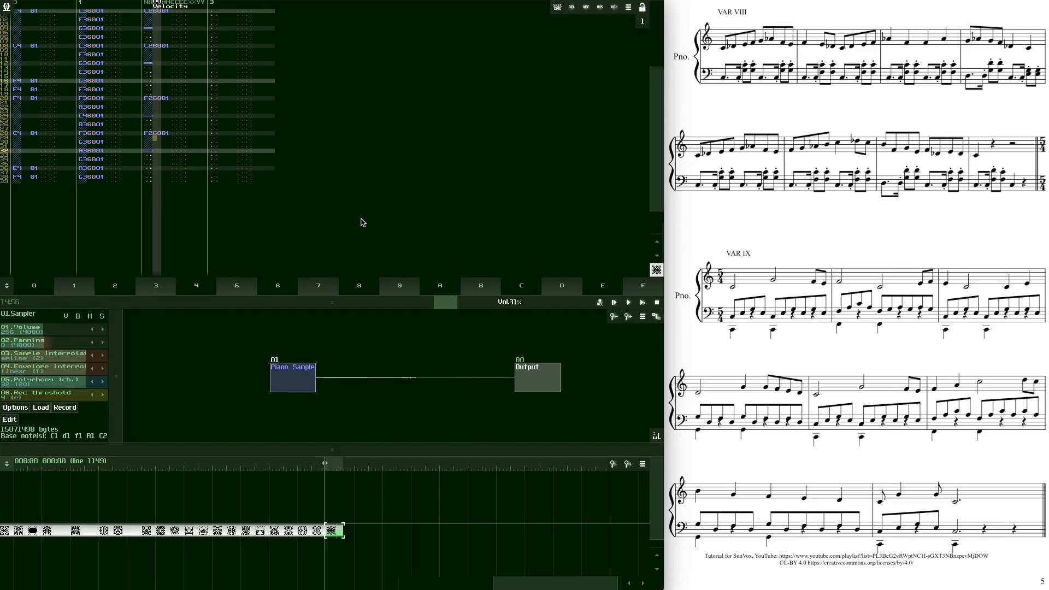
# Turn off edit mode and play back the Variation IX pattern to check how it sounds
pyautogui.press('space')
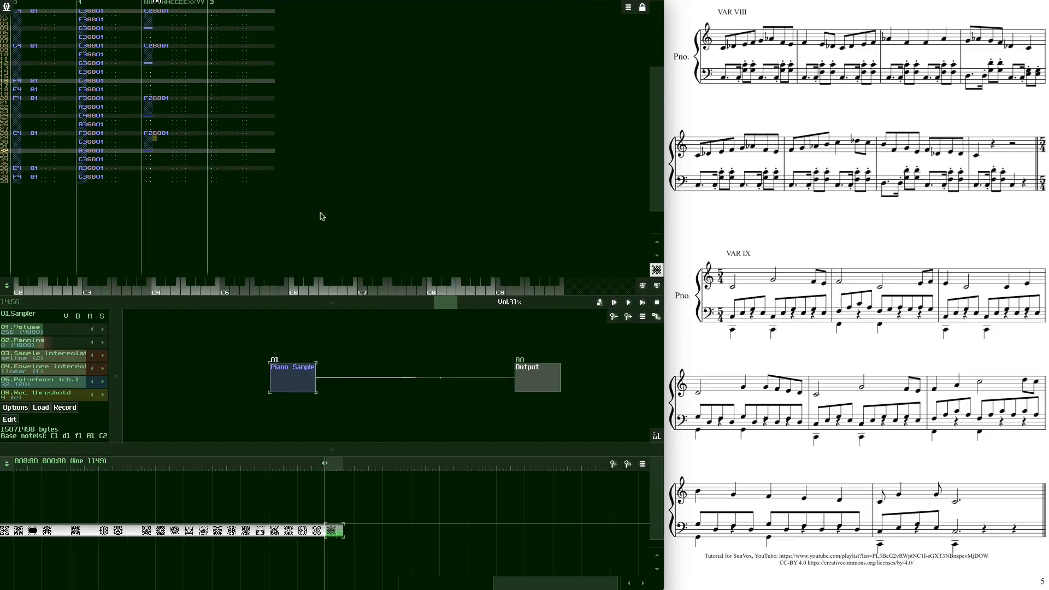
pyautogui.click(644, 303)
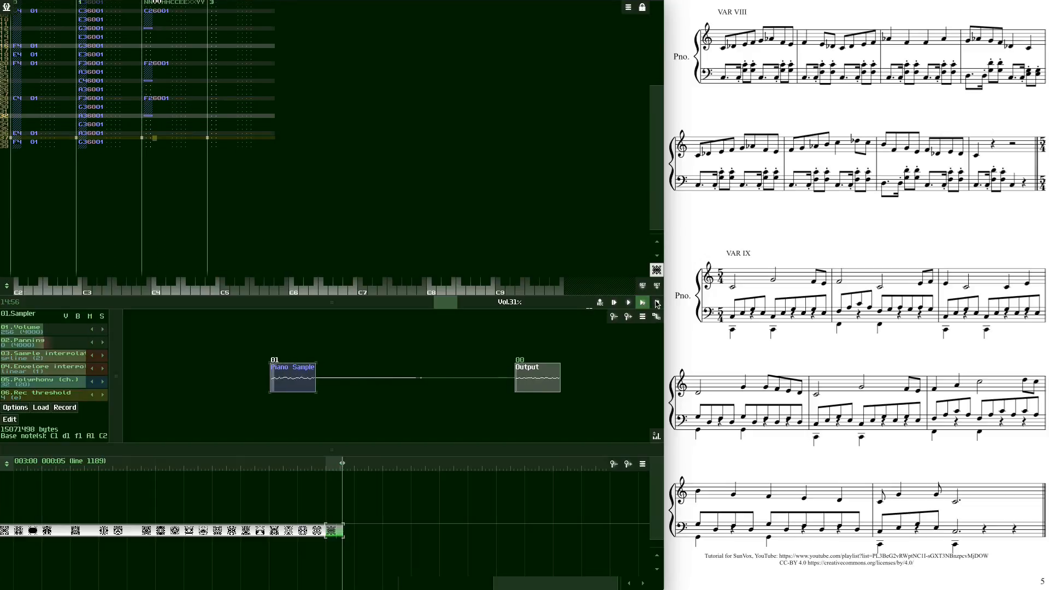
pyautogui.click(657, 305)
pyautogui.click(658, 304)
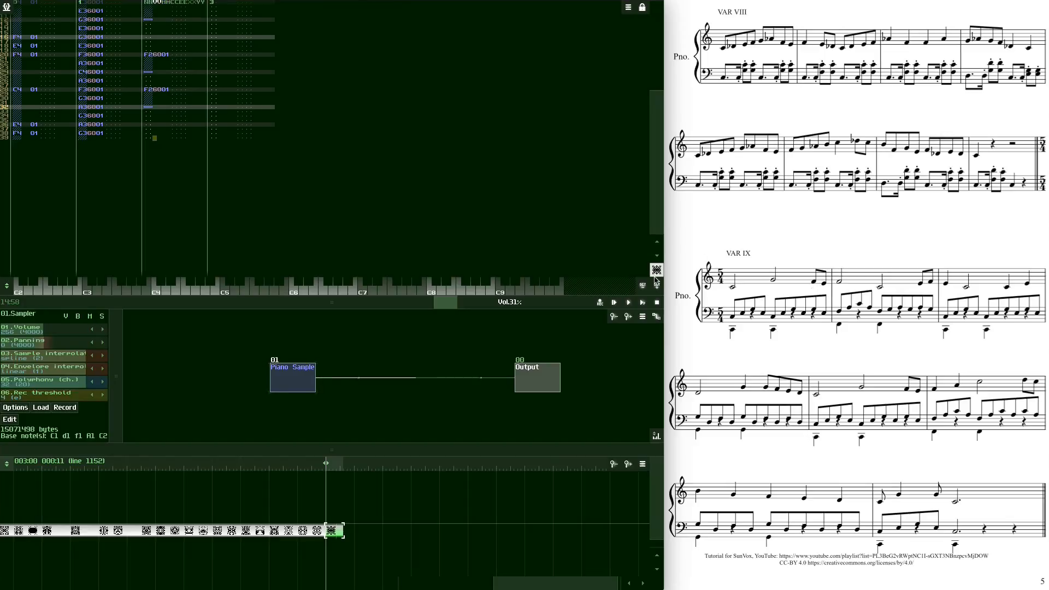
pyautogui.click(644, 303)
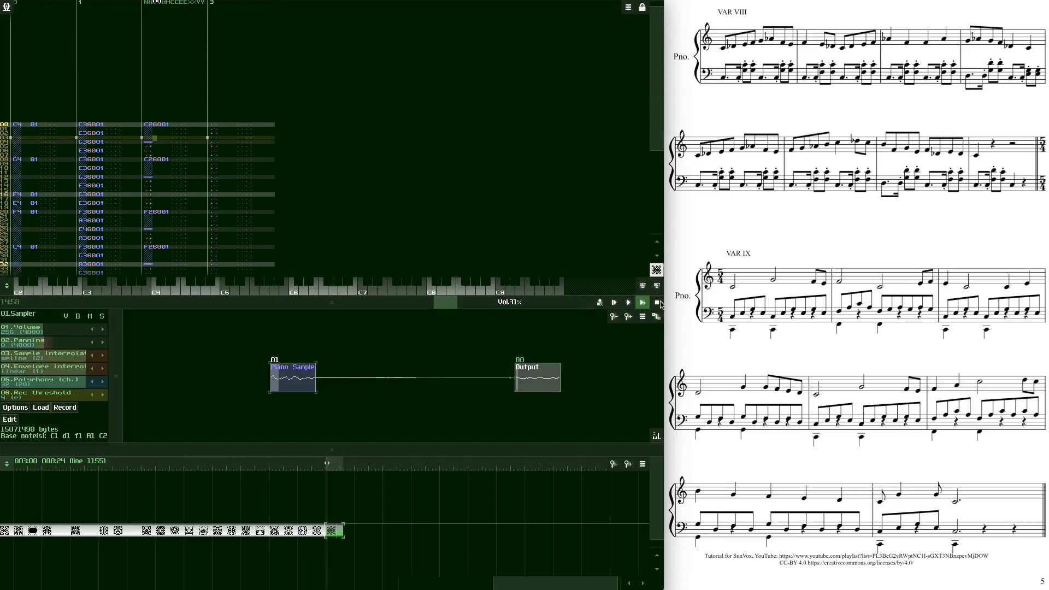
pyautogui.press('space')
# Create a new empty pattern on the timeline directly after the 40-line Variation IX pattern
pyautogui.scroll(-5, 526, 217)
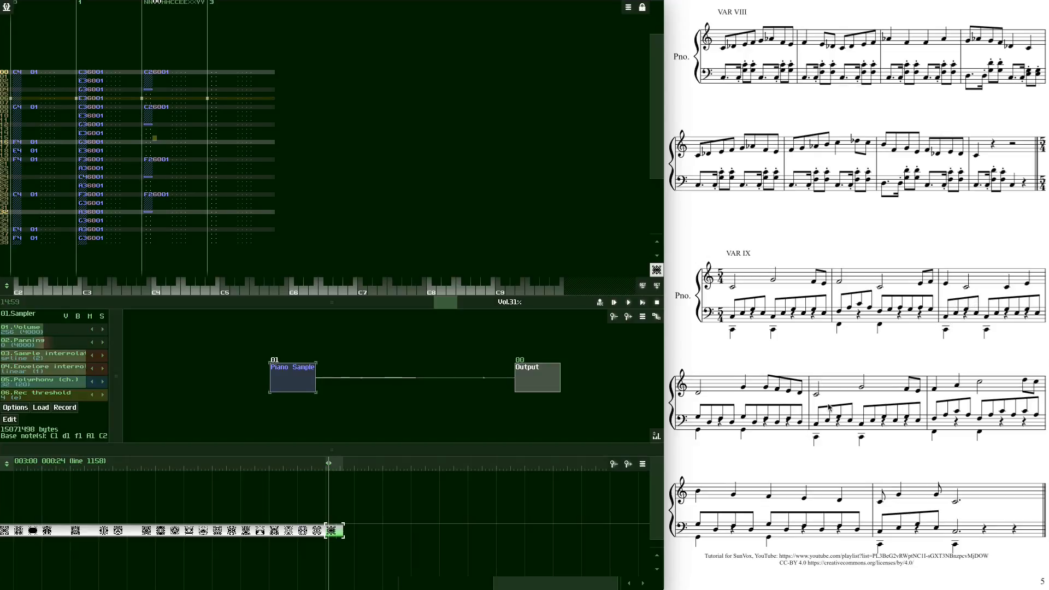
pyautogui.doubleClick(351, 533)
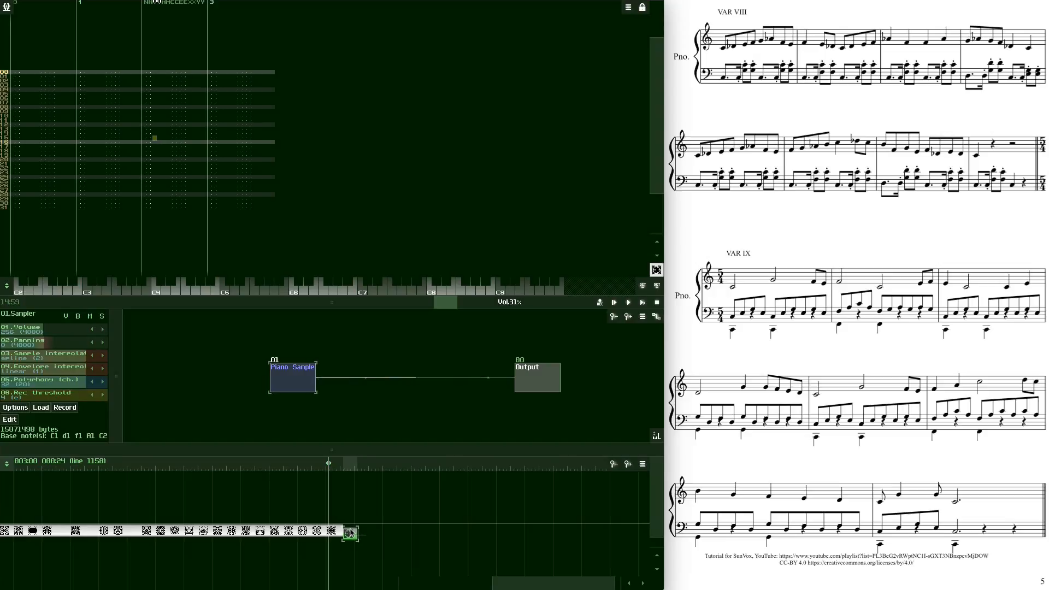
# Set the number of lines of the new pattern to 40
pyautogui.click(350, 530)
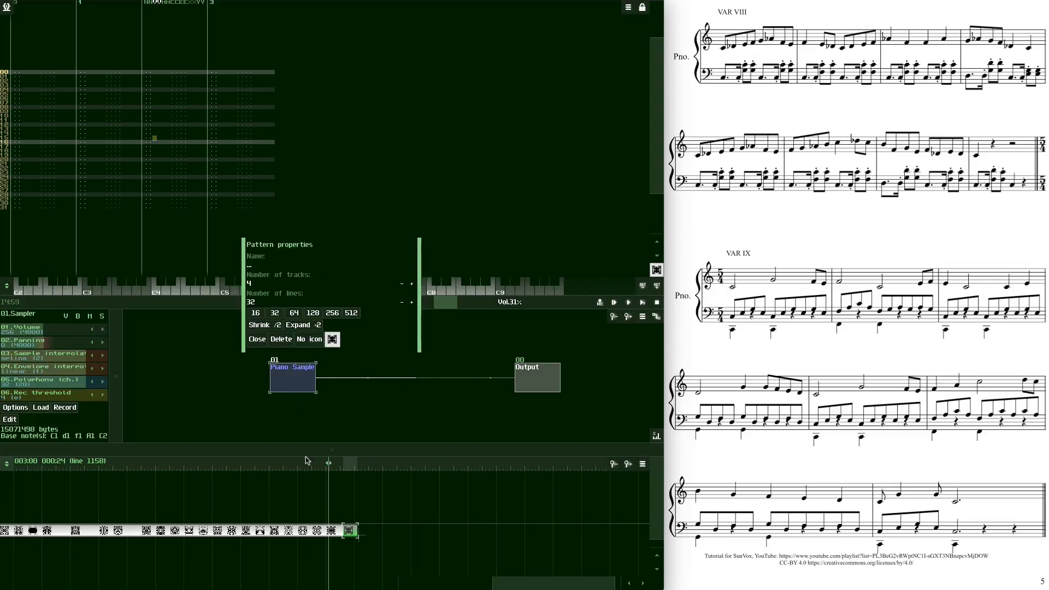
pyautogui.click(270, 305)
pyautogui.press('BackSpace')
pyautogui.press('BackSpace')
pyautogui.press('Return')
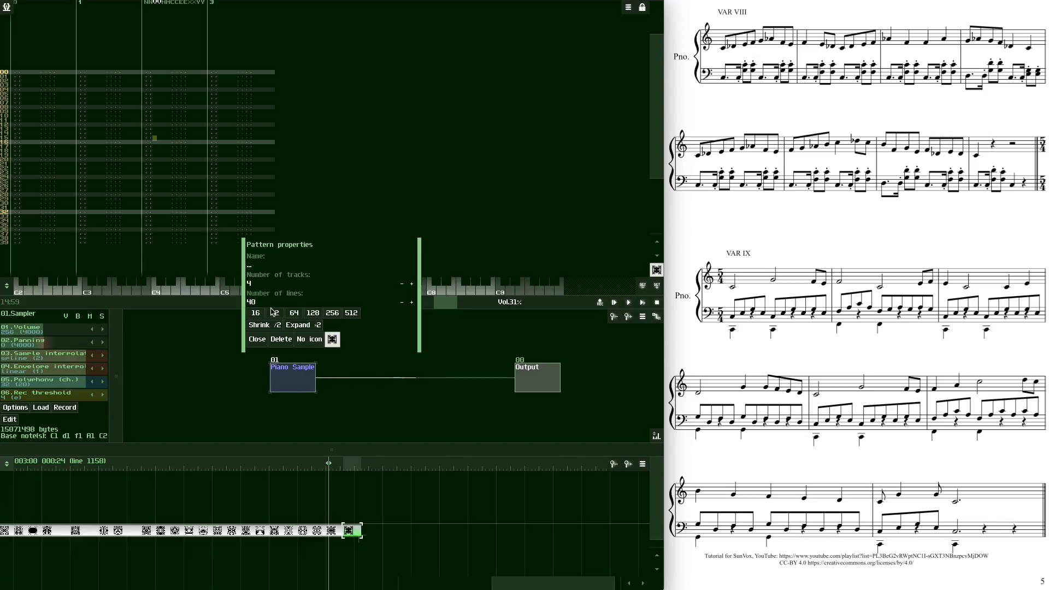
pyautogui.click(256, 339)
# Turn on edit mode and enter the first measure's melody in track 0: E4 on line 00, C4 on 04 and 12, E4 on 16
pyautogui.click(18, 73)
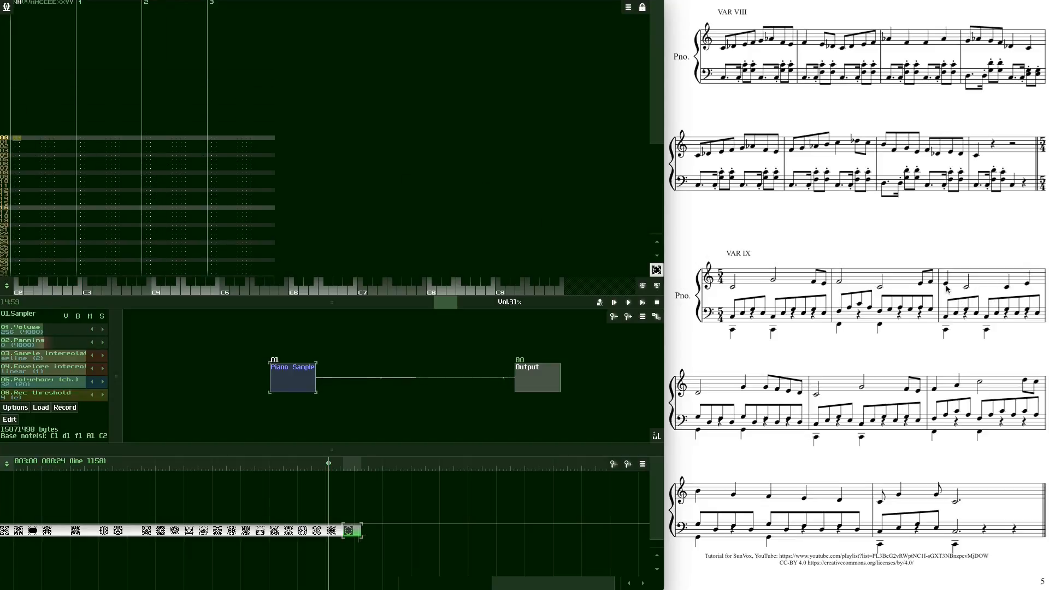
pyautogui.press('F4')
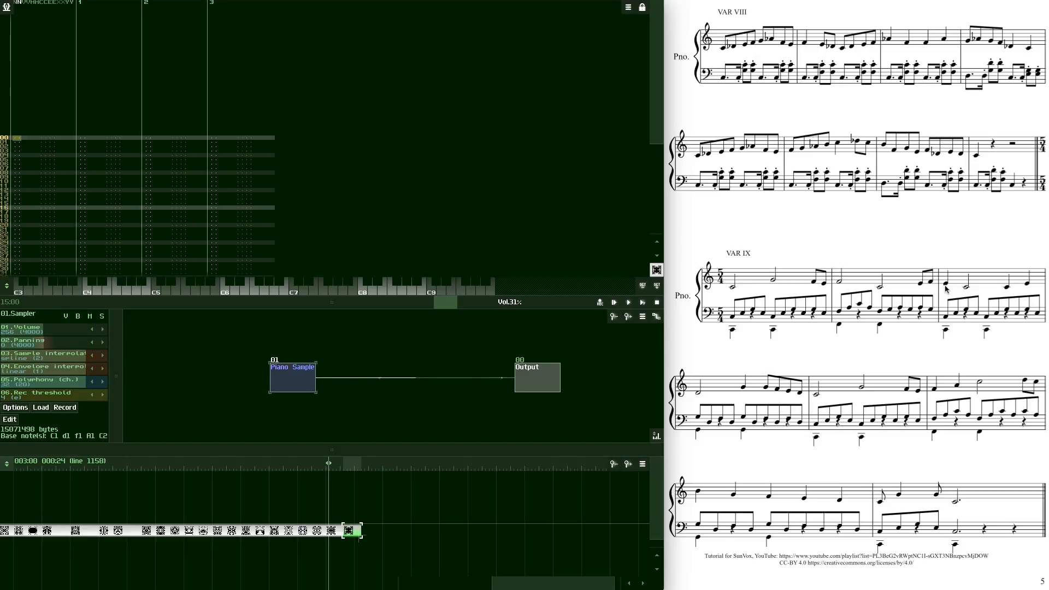
pyautogui.press('space')
pyautogui.press('e')
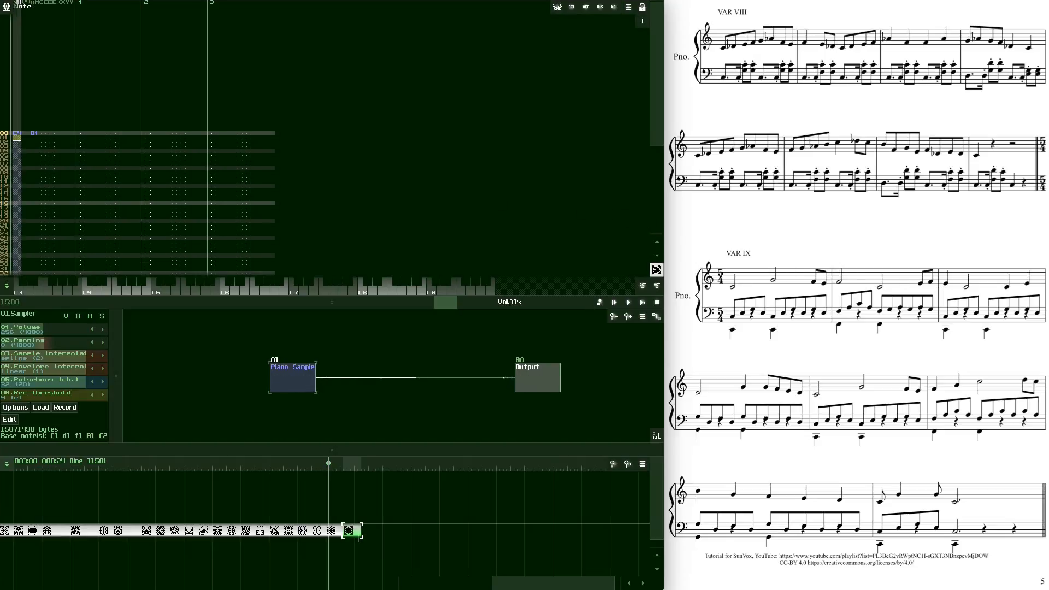
pyautogui.click(19, 151)
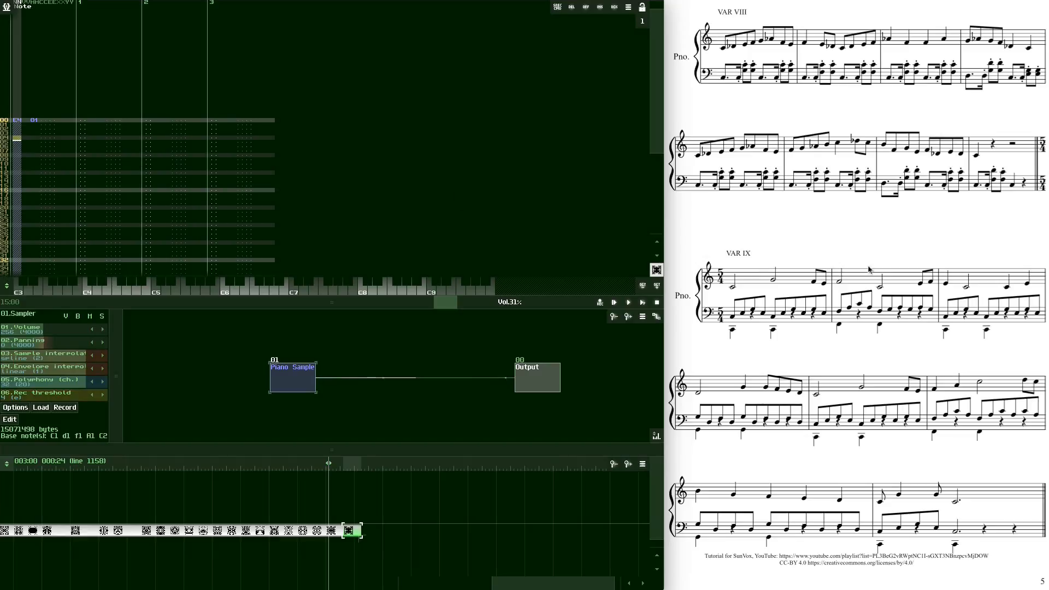
pyautogui.press('q')
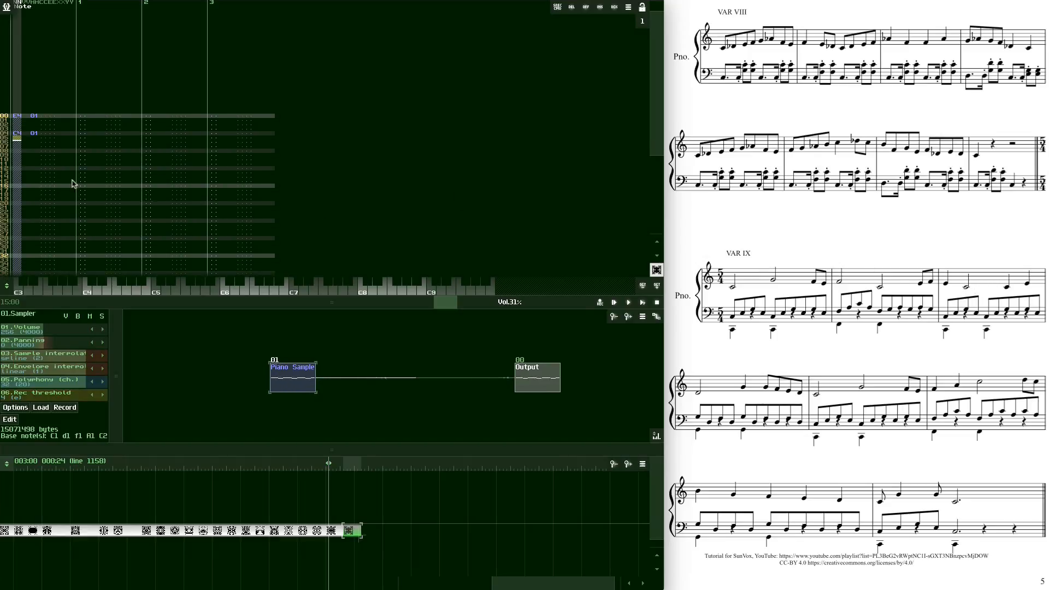
pyautogui.click(18, 168)
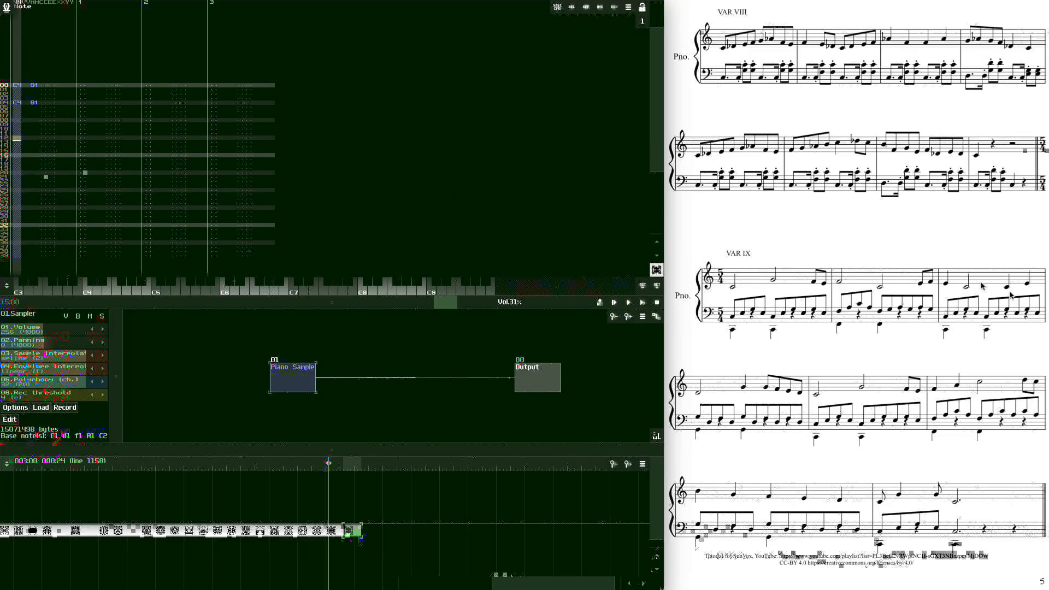
pyautogui.press('q')
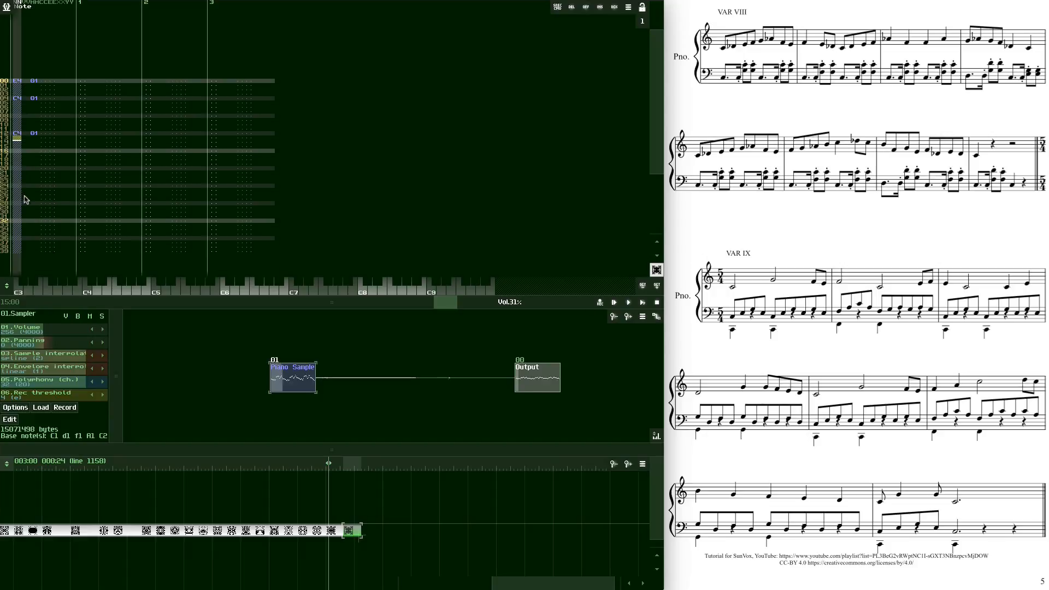
pyautogui.click(18, 152)
pyautogui.press('e')
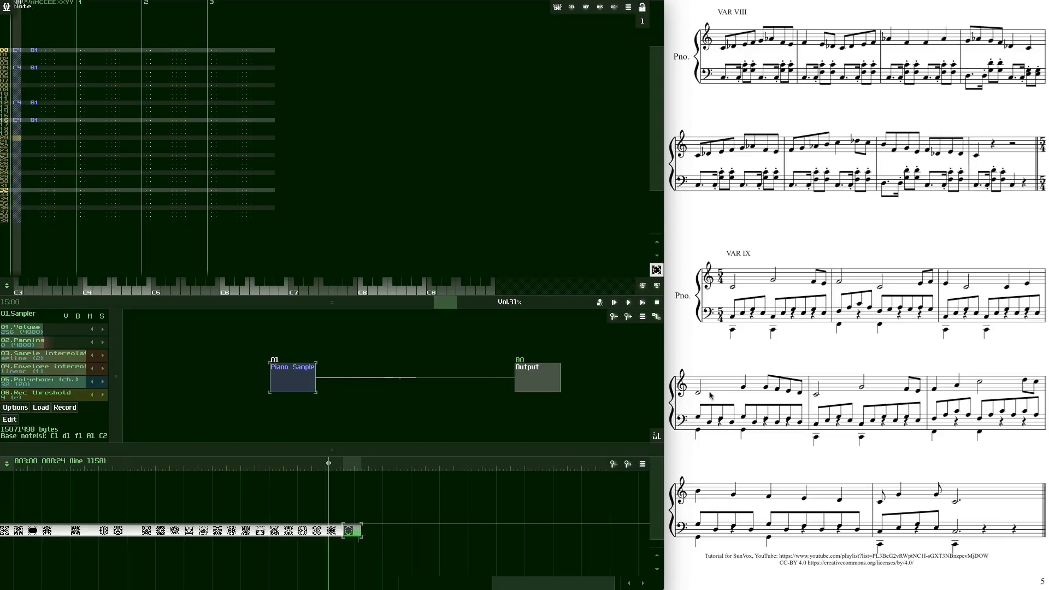
# Enter the second measure's melody in track 0: D4 on line 20, G4 on 28 and 32, F4 on 34, E4 on 36, D4 on 38
pyautogui.press('x')
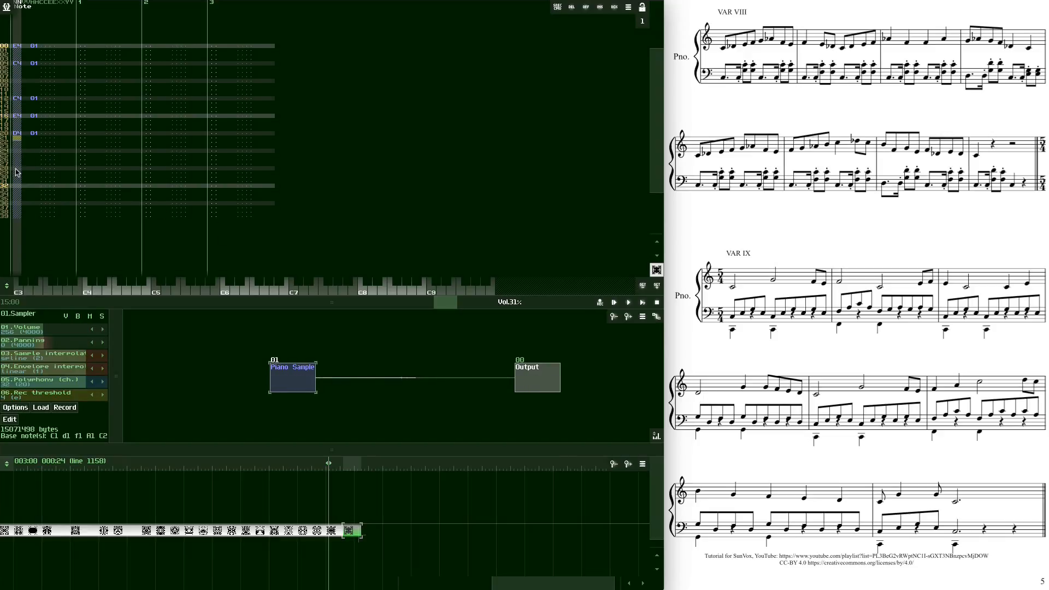
pyautogui.press('Down')
pyautogui.press('Down')
pyautogui.press('Down')
pyautogui.press('Down')
pyautogui.press('Down')
pyautogui.press('Down')
pyautogui.press('Down')
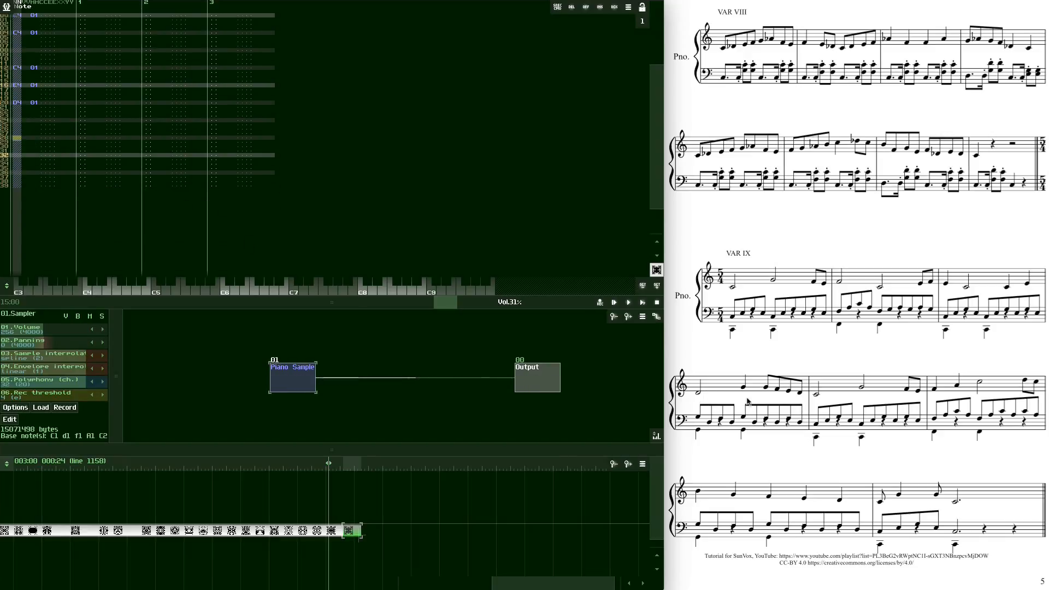
pyautogui.press('z')
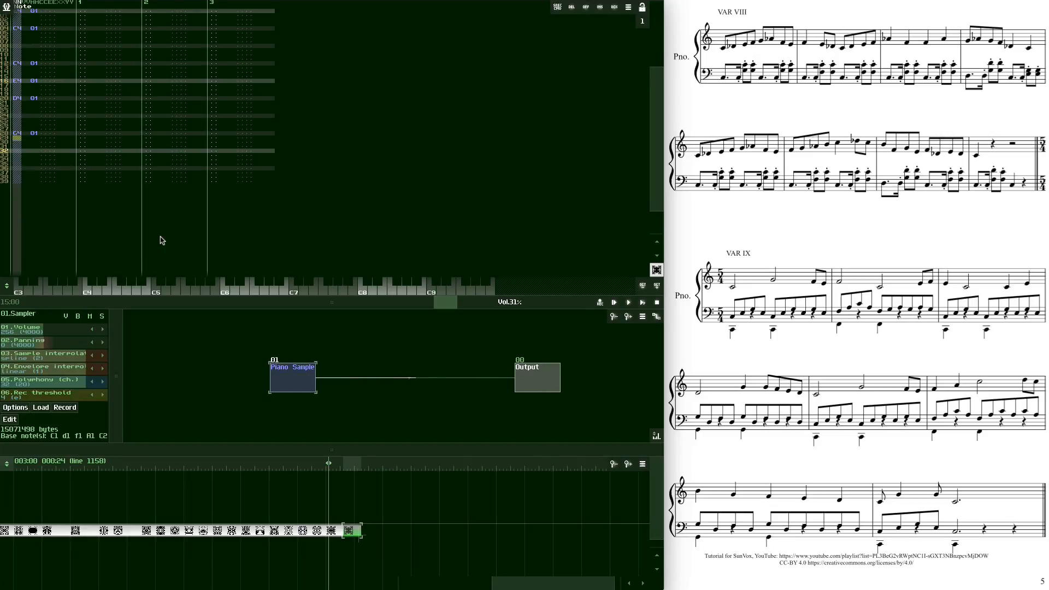
pyautogui.press('Down')
pyautogui.press('Down')
pyautogui.press('Down')
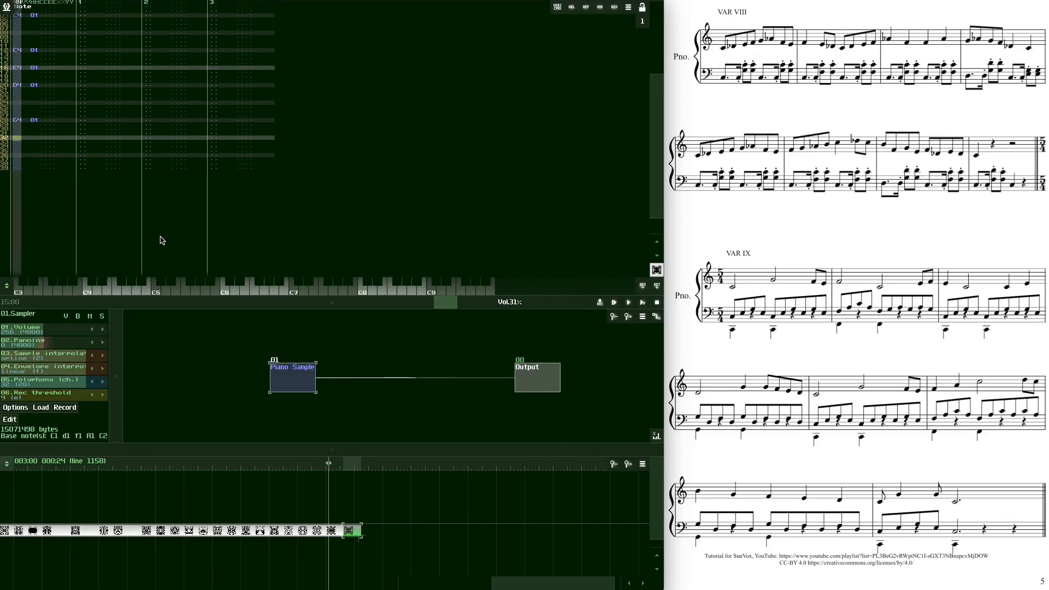
pyautogui.press('z')
pyautogui.press('Down')
pyautogui.press('v')
pyautogui.press('Down')
pyautogui.press('Down')
pyautogui.press('Down')
pyautogui.press('Down')
pyautogui.press('Down')
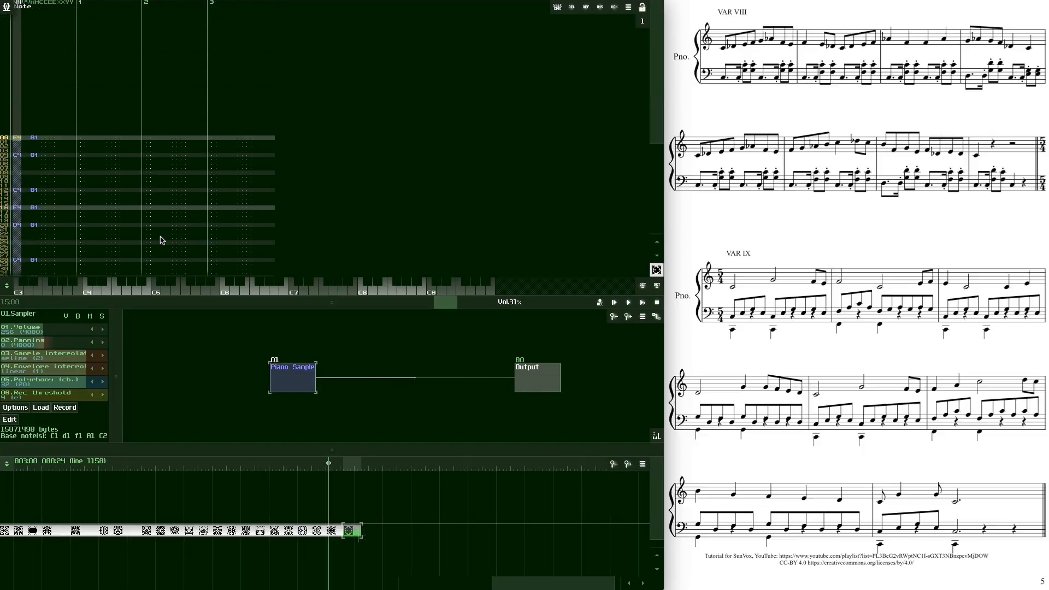
# Enter the accompaniment in track 1 on every second line: C3, E3 and G3 on lines 00–18, then G3, D3 and F3 on lines 20–38
pyautogui.press('Tab')
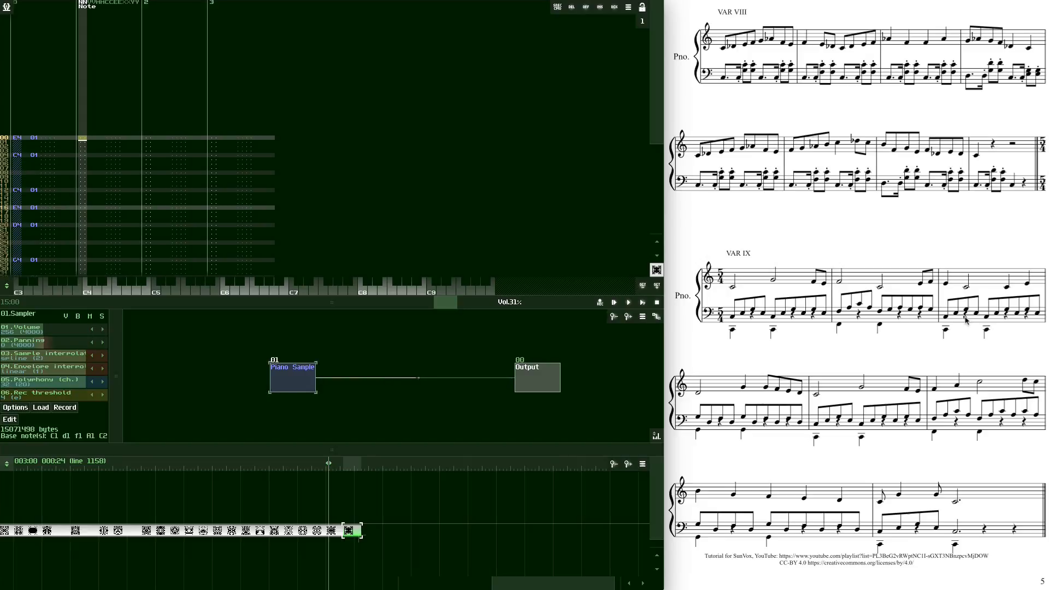
pyautogui.press('z')
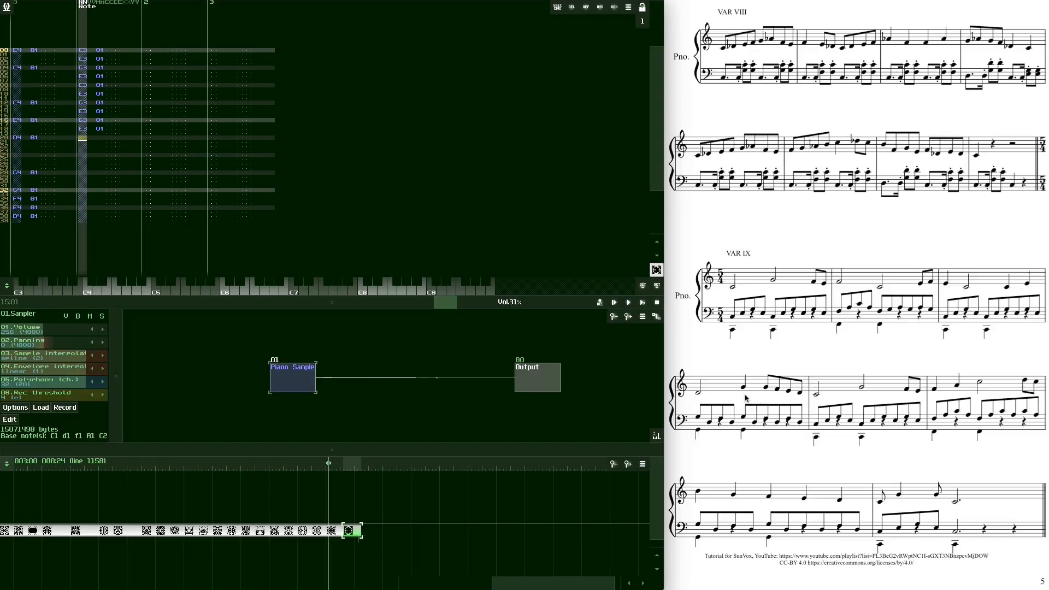
pyautogui.press('b')
pyautogui.press('Down')
pyautogui.press('x')
pyautogui.press('Down')
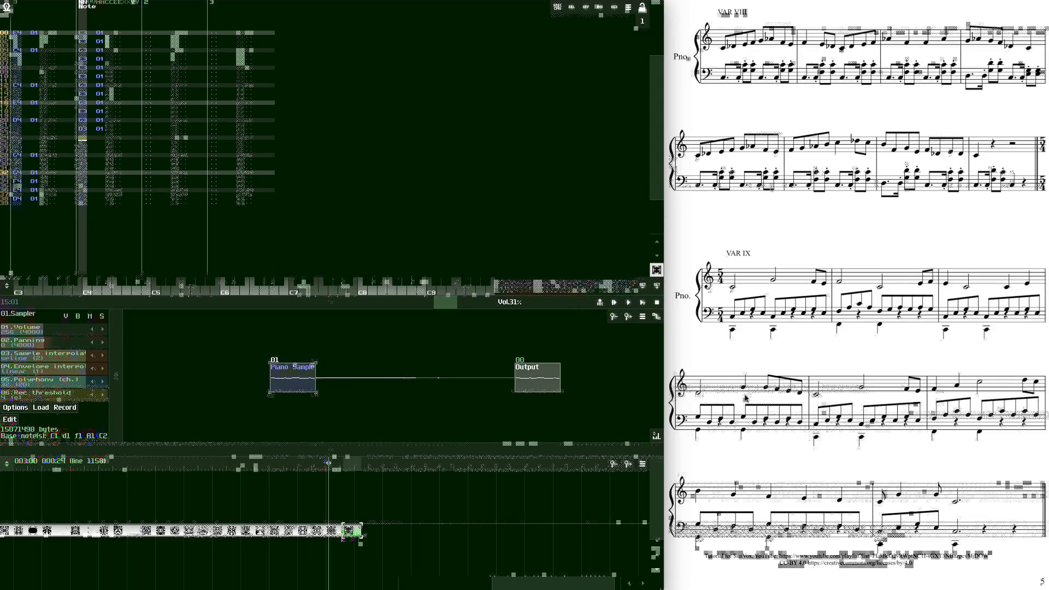
pyautogui.press('v')
pyautogui.press('Down')
pyautogui.press('x')
pyautogui.press('Down')
pyautogui.press('z')
pyautogui.press('Down')
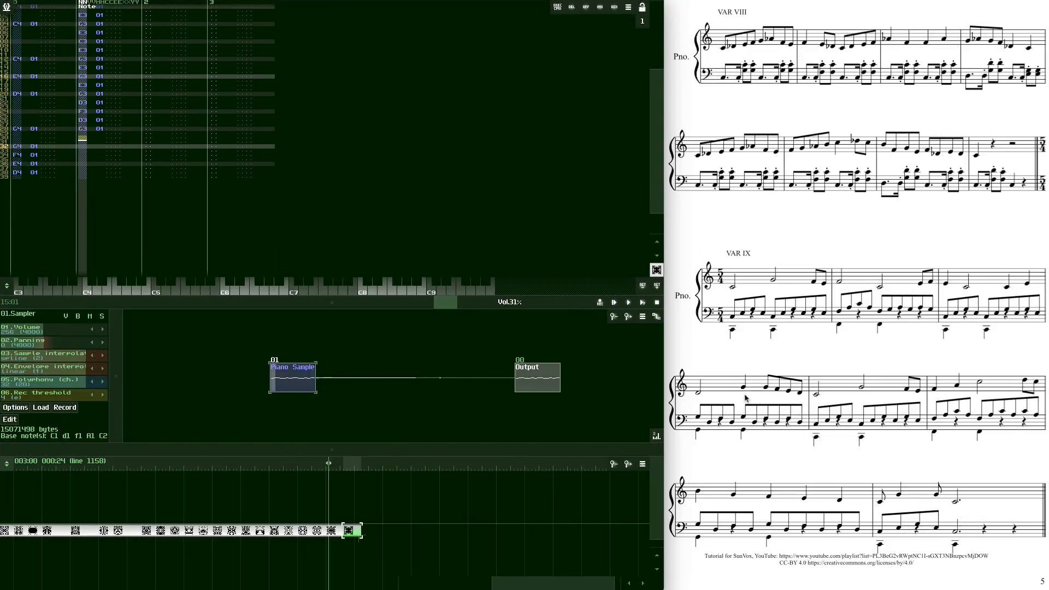
pyautogui.press('x')
pyautogui.press('Down')
pyautogui.press('v')
pyautogui.press('Down')
pyautogui.press('x')
pyautogui.press('Down')
pyautogui.press('v')
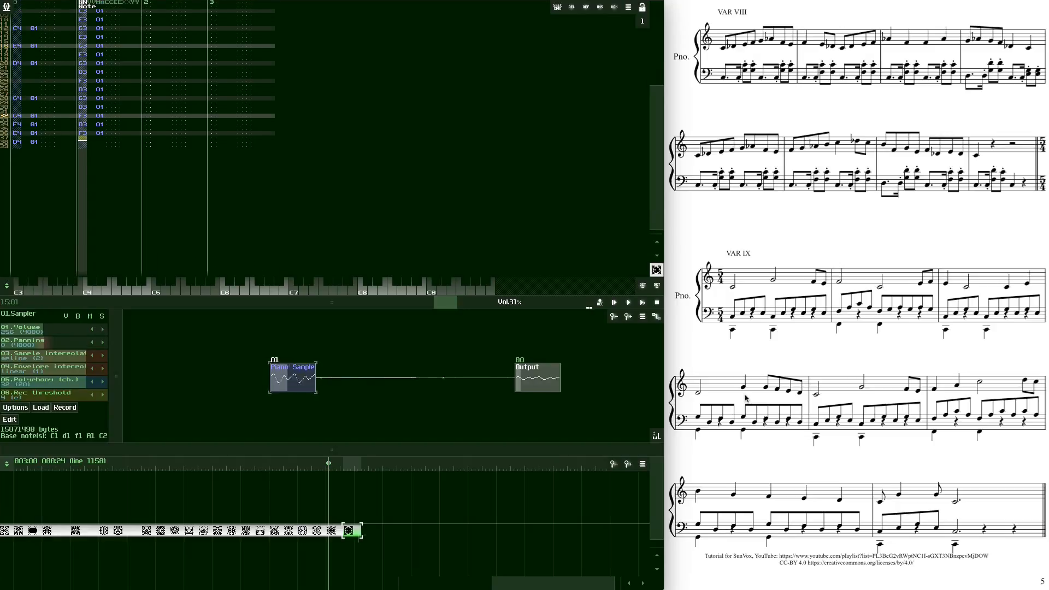
pyautogui.press('Down')
pyautogui.press('x')
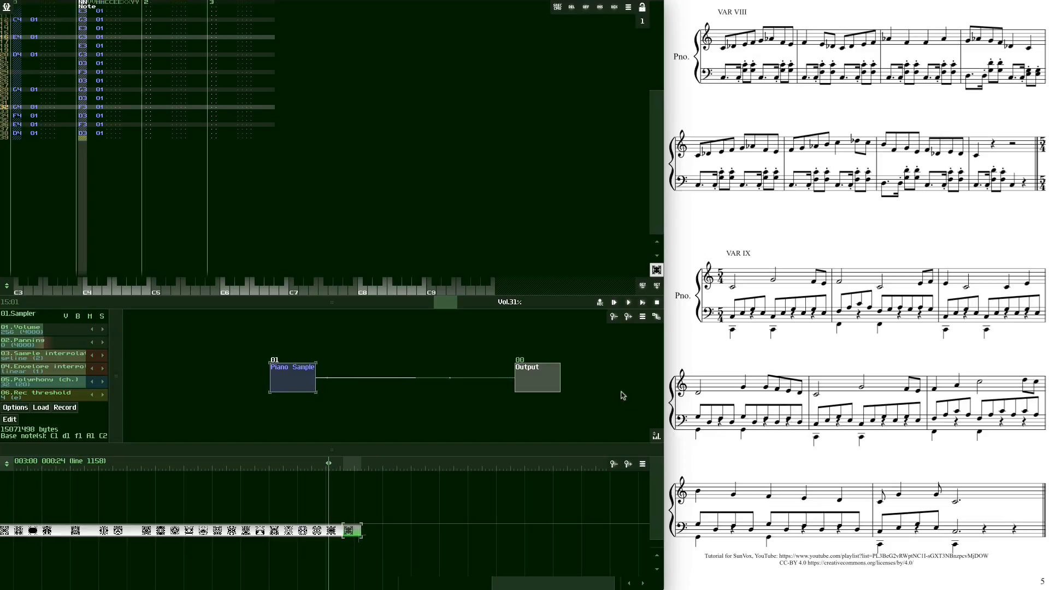
# Enter C2 bass notes in track 2 on lines 00 and 08, with note-offs on lines 04 and 12
pyautogui.scroll(10, 441, 175)
pyautogui.press('Tab')
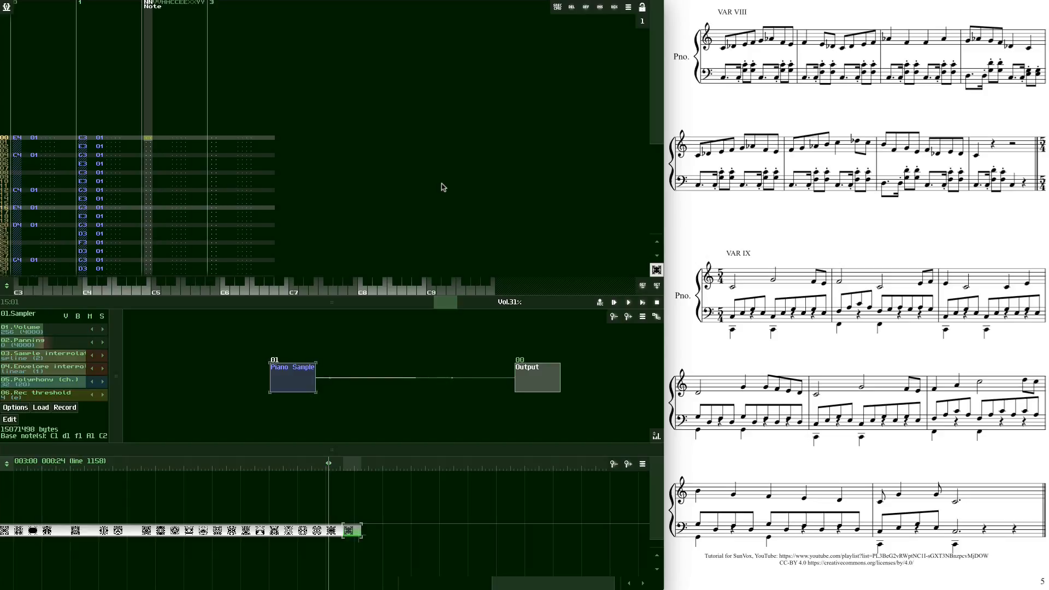
pyautogui.click(643, 285)
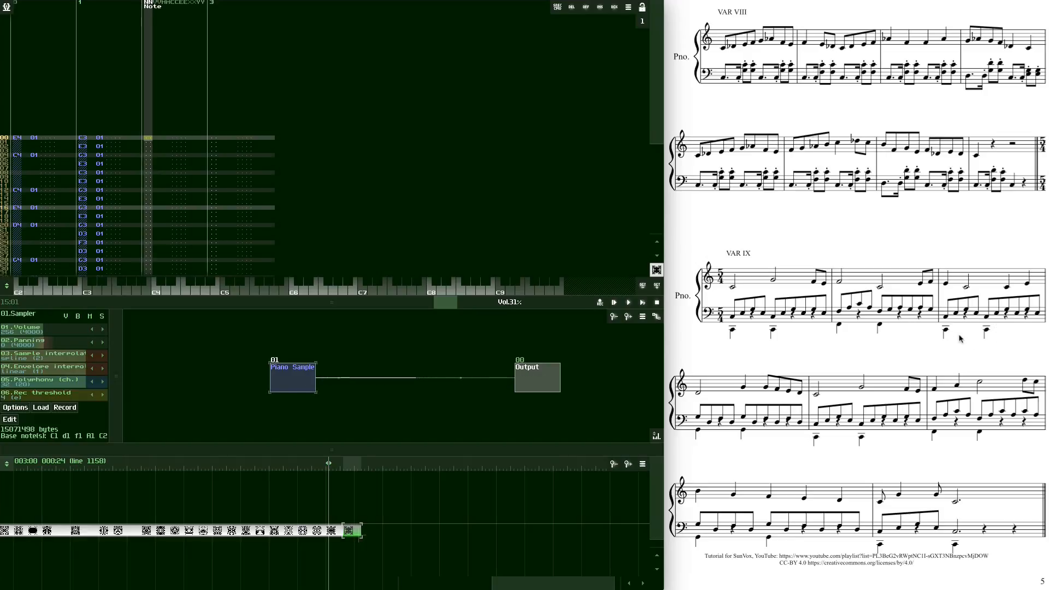
pyautogui.press('z')
pyautogui.press('Down')
pyautogui.press('capslock')
pyautogui.press('Down')
pyautogui.press('Down')
pyautogui.press('Down')
pyautogui.press('z')
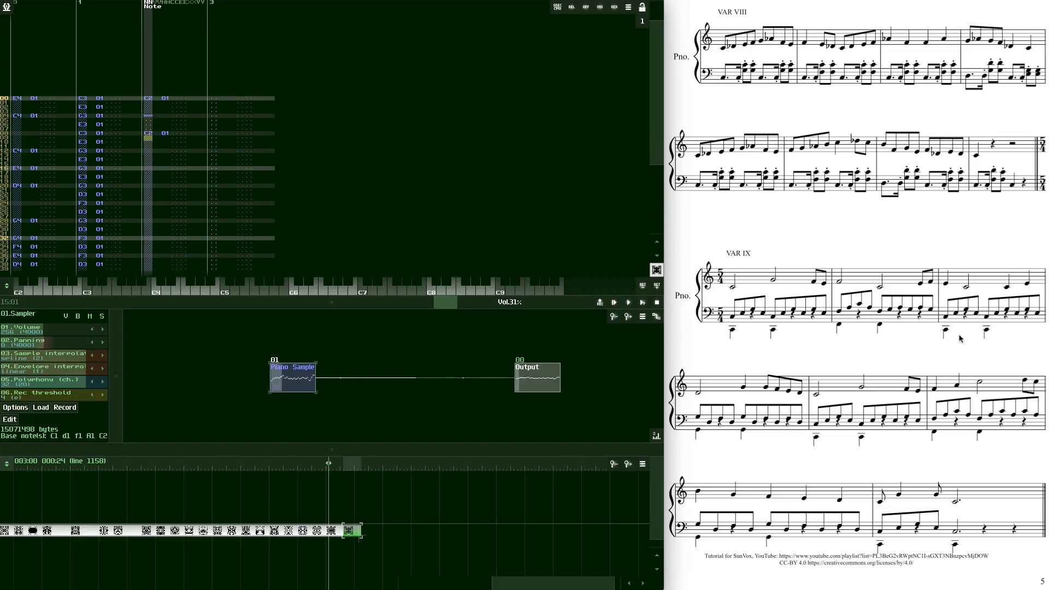
pyautogui.press('Down')
pyautogui.press('Down')
pyautogui.press('Down')
pyautogui.press('capslock')
# Enter G2 bass notes in track 2 on lines 20 and 28, with note-offs on lines 24 and 32
pyautogui.press('Down')
pyautogui.press('Down')
pyautogui.press('Down')
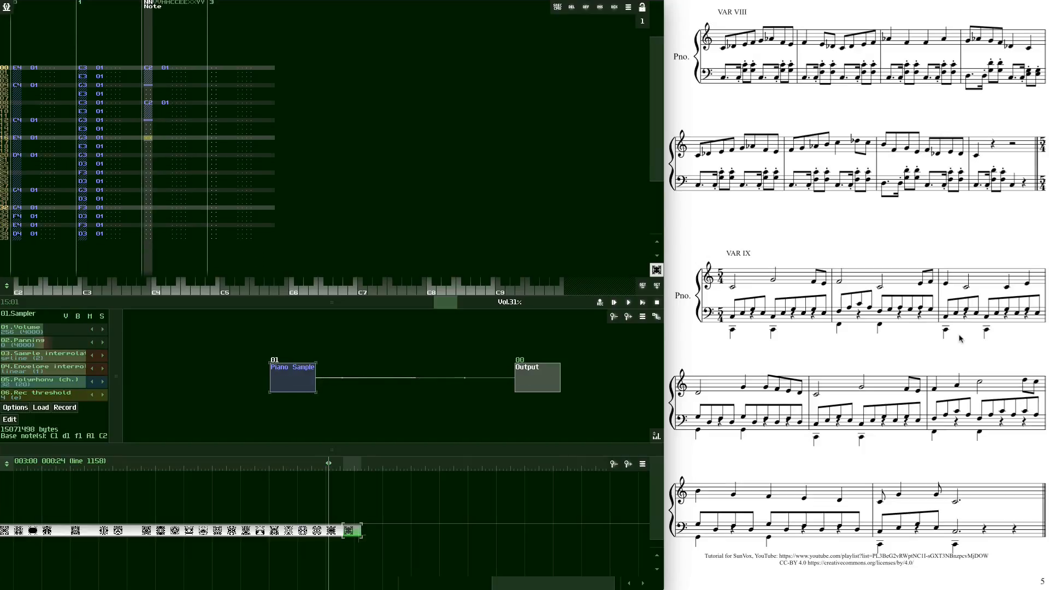
pyautogui.press('Down')
pyautogui.press('Down')
pyautogui.press('Down')
pyautogui.press('Down')
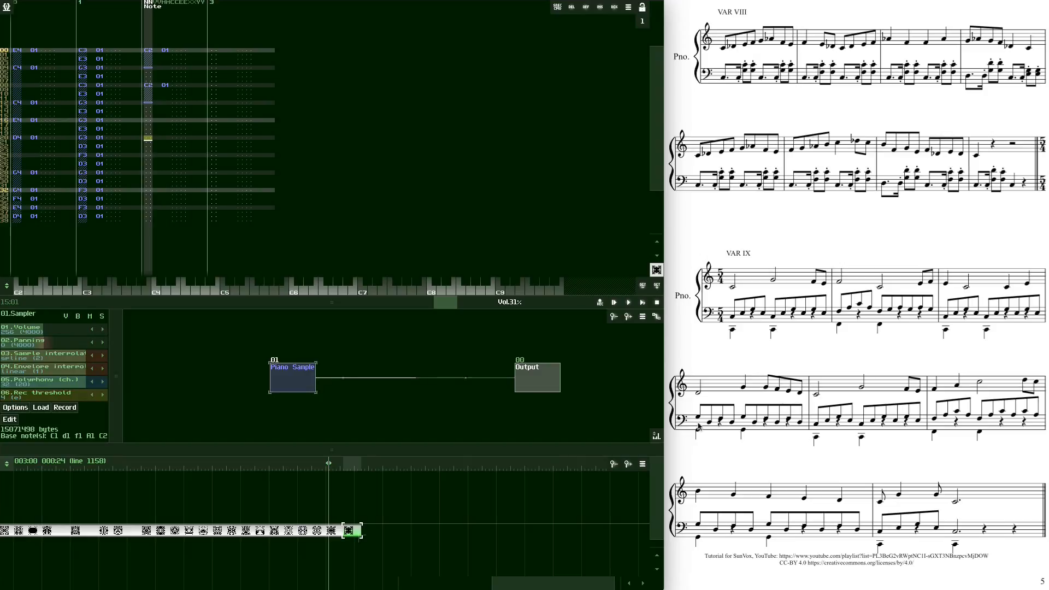
pyautogui.press('z')
pyautogui.press('Down')
pyautogui.press('Down')
pyautogui.press('Down')
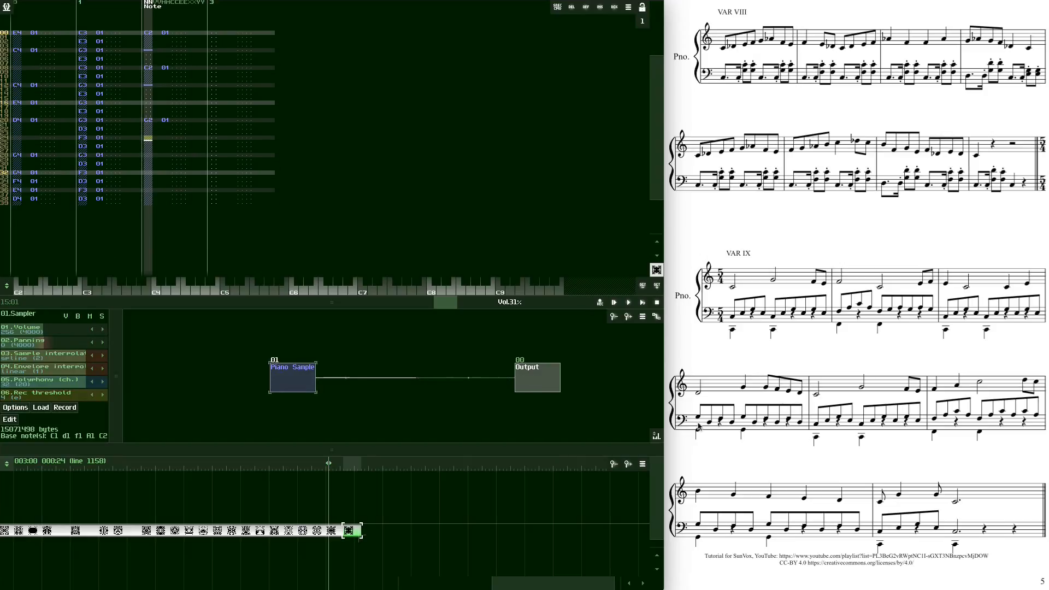
pyautogui.press('capslock')
pyautogui.press('Down')
pyautogui.press('Down')
pyautogui.press('Down')
pyautogui.press('z')
pyautogui.press('Down')
pyautogui.press('Down')
pyautogui.press('Down')
pyautogui.press('capslock')
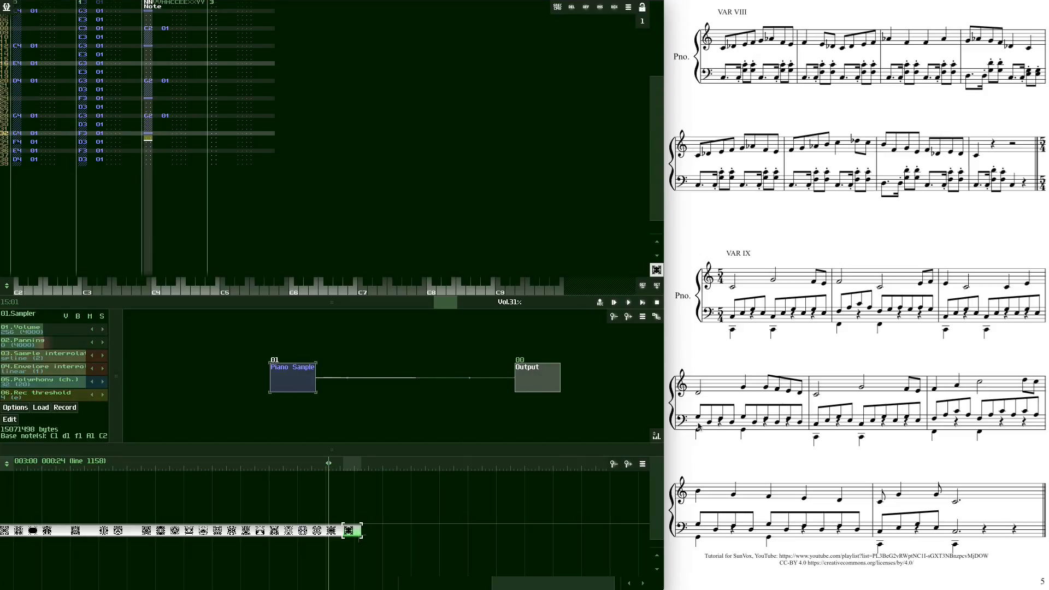
# Set the velocity of the four bass notes in track 2, on lines 00, 08, 20 and 28, to 60
pyautogui.press('Up')
pyautogui.press('Up')
pyautogui.press('Up')
pyautogui.press('Right')
pyautogui.press('Up')
pyautogui.press('Up')
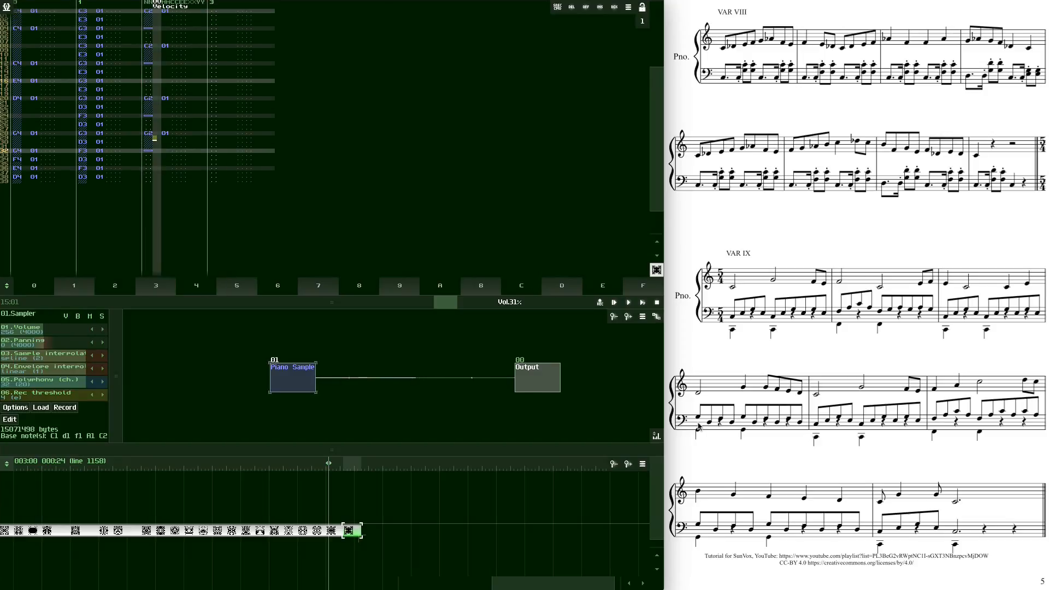
pyautogui.write('6')
pyautogui.press('Down')
pyautogui.press('Down')
pyautogui.press('Down')
pyautogui.press('Down')
pyautogui.press('Down')
pyautogui.press('Down')
pyautogui.press('Down')
pyautogui.press('Down')
pyautogui.press('Down')
pyautogui.press('Down')
pyautogui.press('Down')
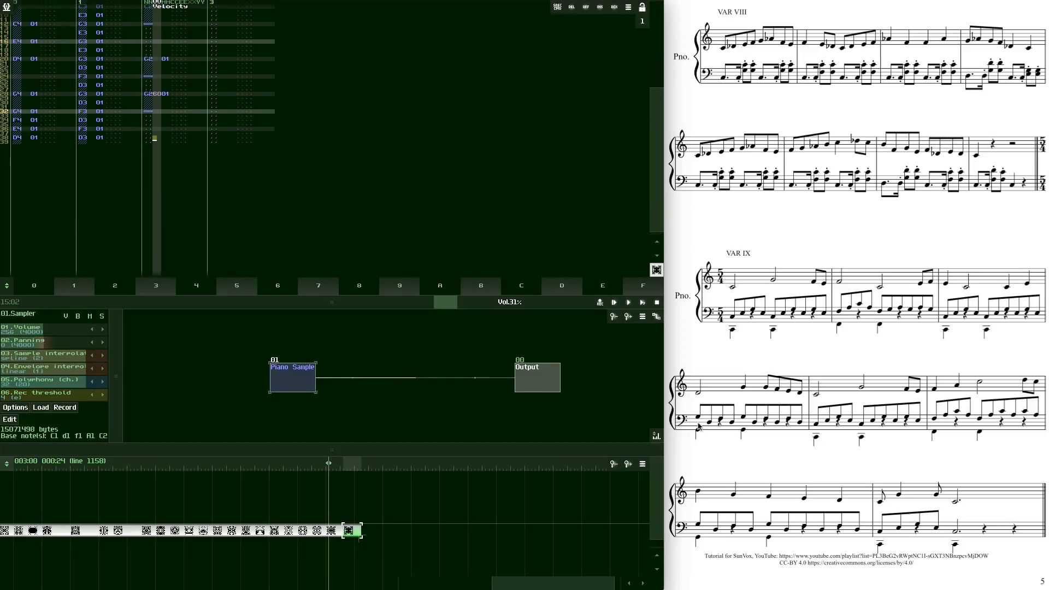
pyautogui.write('6')
pyautogui.press('Down')
pyautogui.press('Down')
pyautogui.press('Down')
pyautogui.press('Down')
pyautogui.press('Down')
pyautogui.press('Down')
pyautogui.press('Down')
pyautogui.write('6')
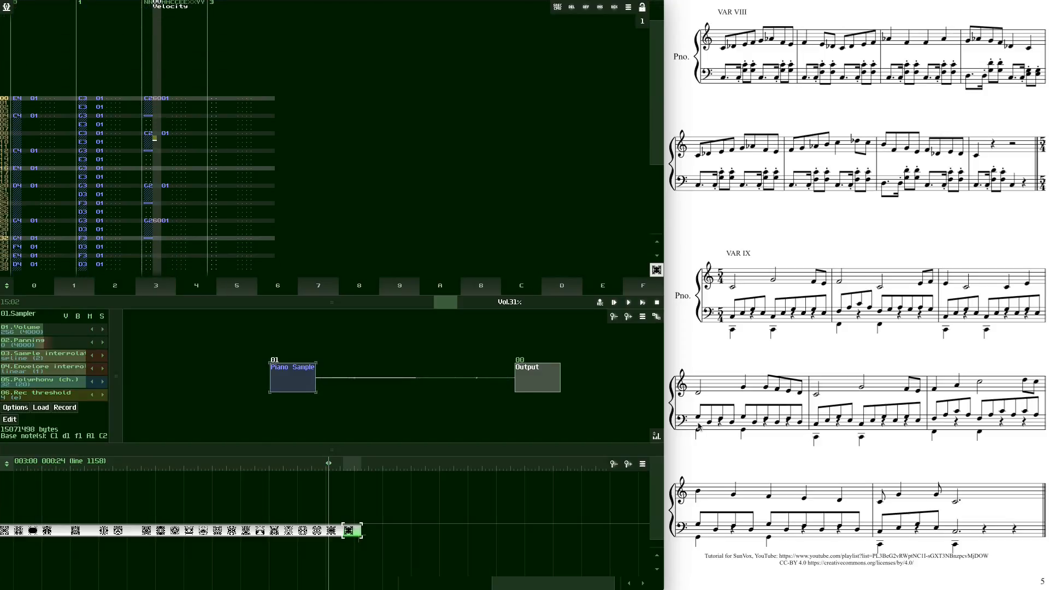
pyautogui.press('Down')
pyautogui.press('Down')
pyautogui.press('Down')
pyautogui.press('Down')
pyautogui.press('Down')
pyautogui.press('Down')
pyautogui.press('Down')
pyautogui.press('Down')
pyautogui.press('Down')
pyautogui.press('Down')
pyautogui.press('Down')
pyautogui.write('6')
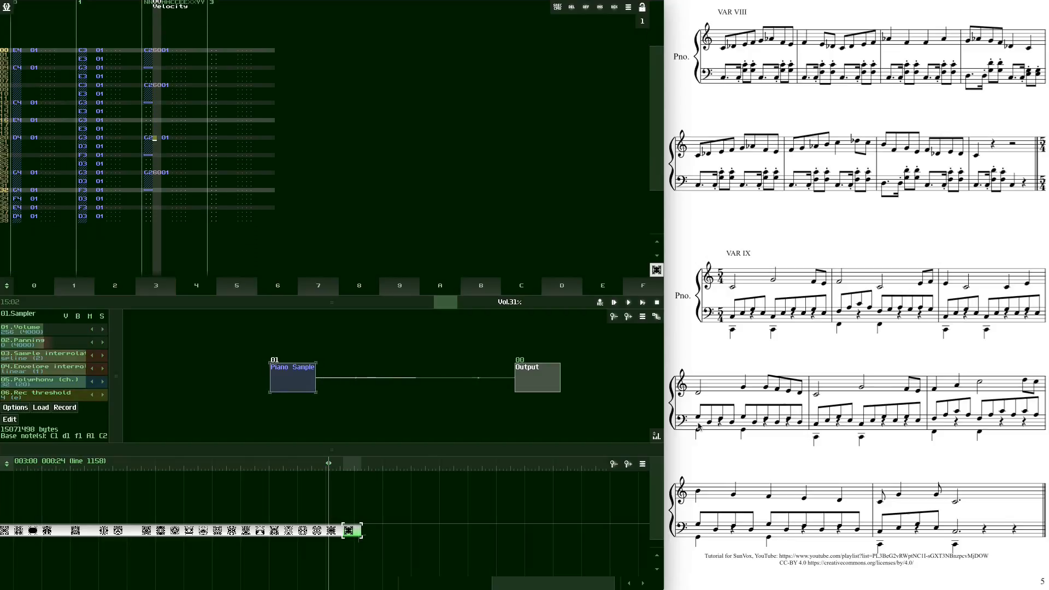
pyautogui.press('Down')
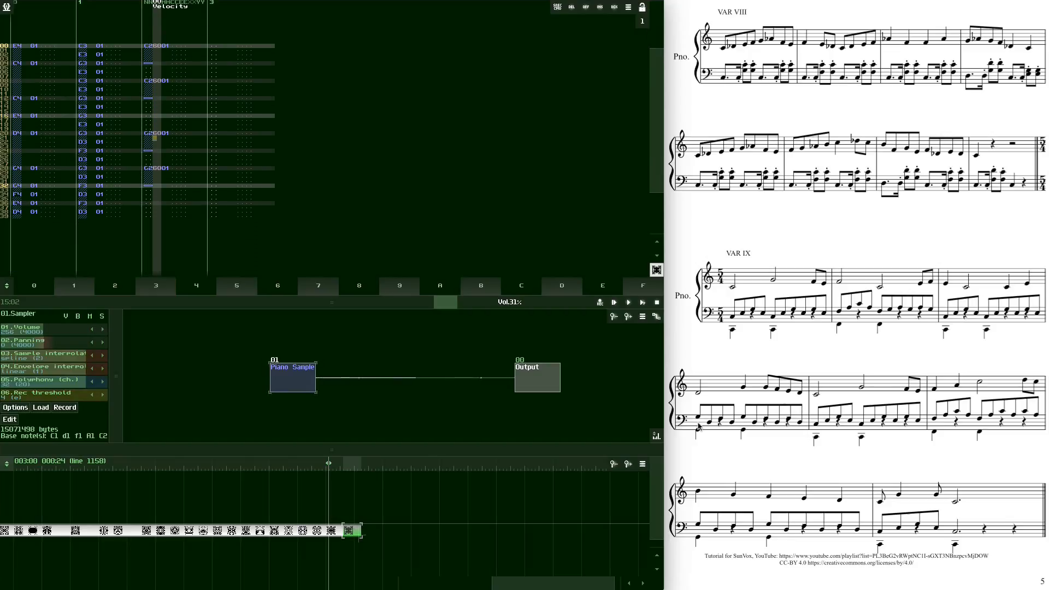
# Set the velocity of all accompaniment notes in track 1, on every second line from 00 to 38, to 60
pyautogui.hotkey('shift', 'Tab')
pyautogui.press('Right')
pyautogui.press('Down')
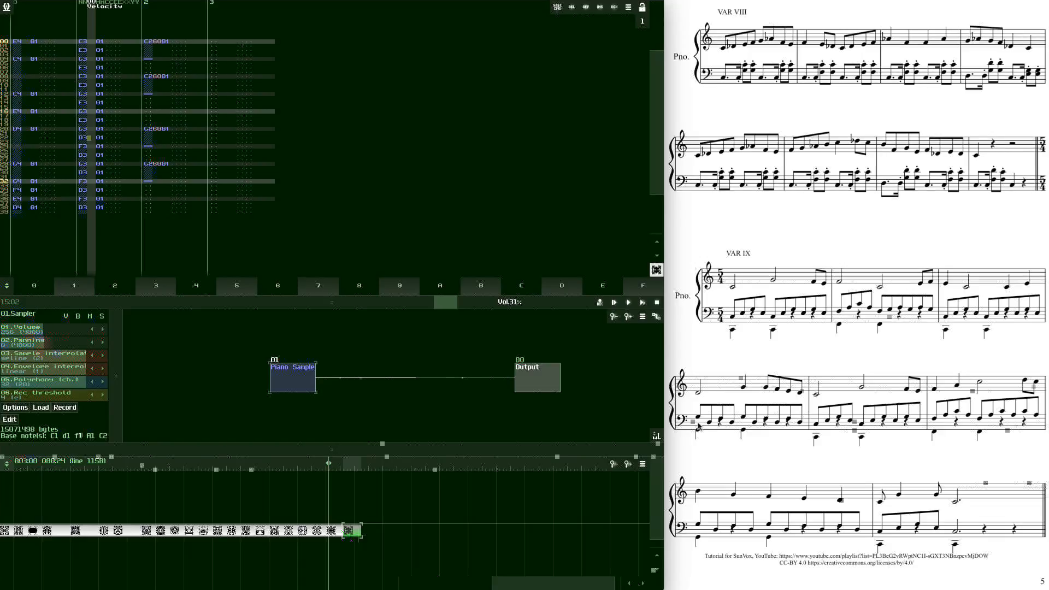
pyautogui.press('6')
pyautogui.press('Down')
pyautogui.press('6')
pyautogui.press('Down')
pyautogui.press('6')
pyautogui.press('Down')
pyautogui.press('6')
pyautogui.press('Down')
pyautogui.press('6')
pyautogui.press('Down')
pyautogui.press('6')
pyautogui.press('Down')
pyautogui.press('6')
pyautogui.press('Down')
pyautogui.press('6')
pyautogui.press('Down')
pyautogui.press('6')
pyautogui.press('Down')
pyautogui.press('6')
pyautogui.press('Down')
pyautogui.press('6')
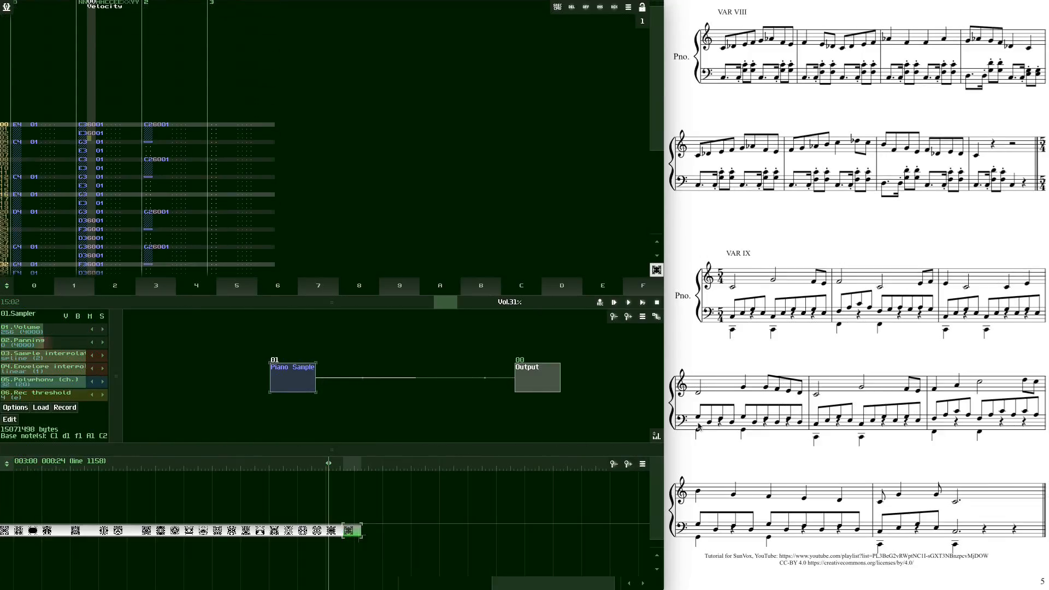
pyautogui.press('Down')
pyautogui.press('6')
pyautogui.press('Down')
pyautogui.press('6')
pyautogui.press('Down')
pyautogui.press('6')
pyautogui.press('Down')
pyautogui.press('6')
pyautogui.press('Down')
pyautogui.press('6')
pyautogui.press('Down')
pyautogui.press('6')
pyautogui.press('Down')
pyautogui.press('6')
pyautogui.press('Down')
pyautogui.press('6')
pyautogui.press('Down')
pyautogui.press('6')
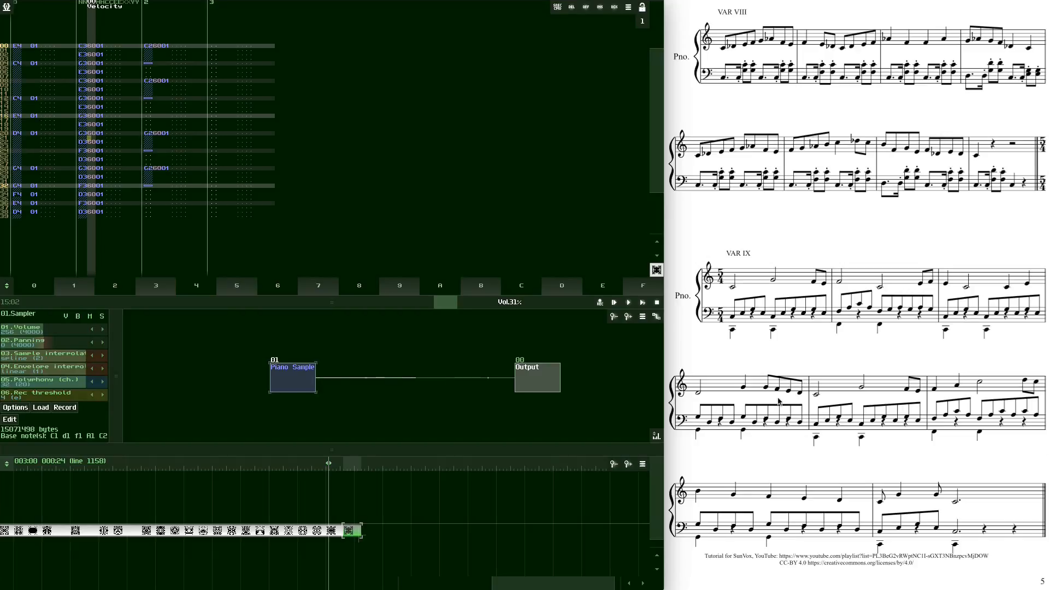
# Play back the finished pattern twice to check it by ear, stopping after each listen
pyautogui.click(643, 303)
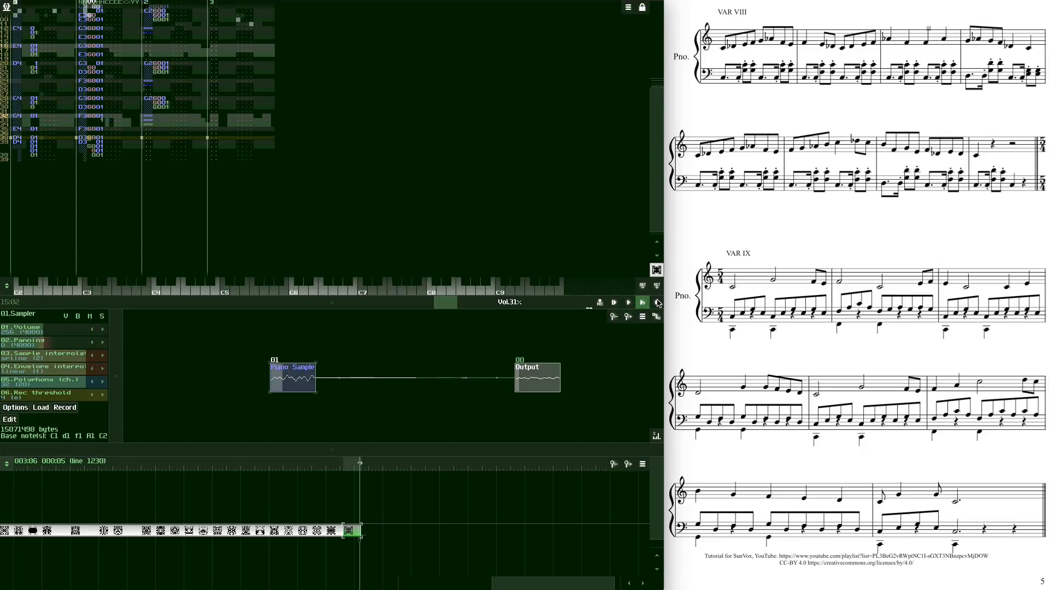
pyautogui.click(659, 304)
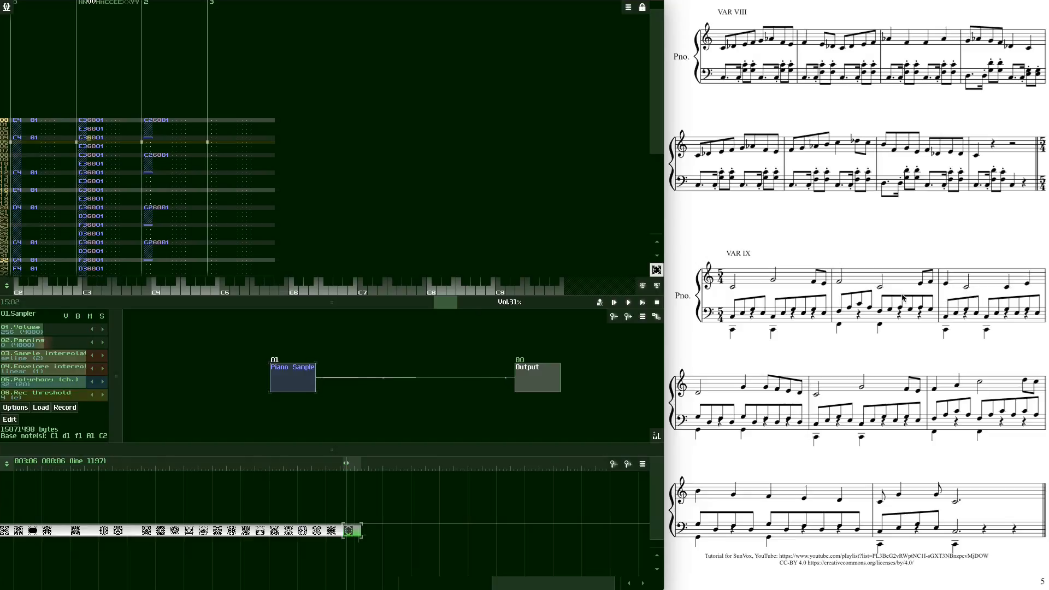
pyautogui.click(643, 303)
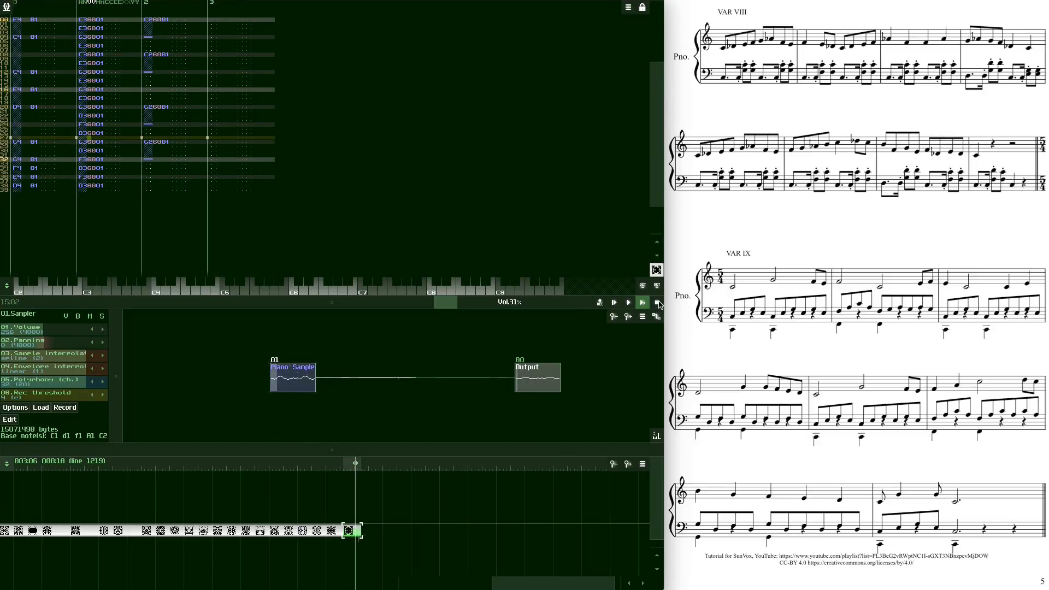
pyautogui.click(657, 303)
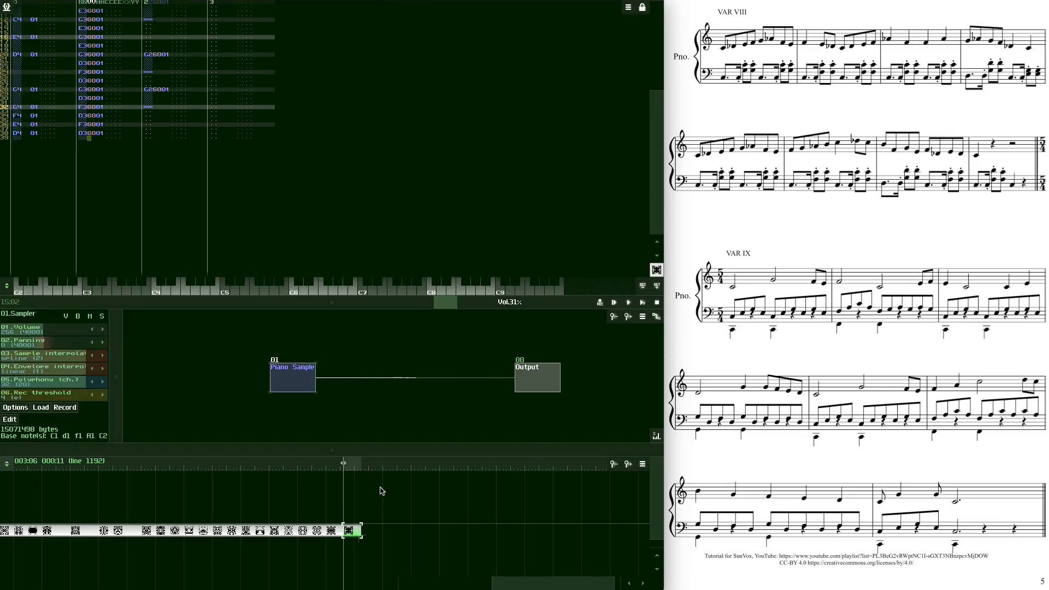
# Create a new pattern right after the last one on the timeline and set its number of lines to 40
pyautogui.doubleClick(369, 531)
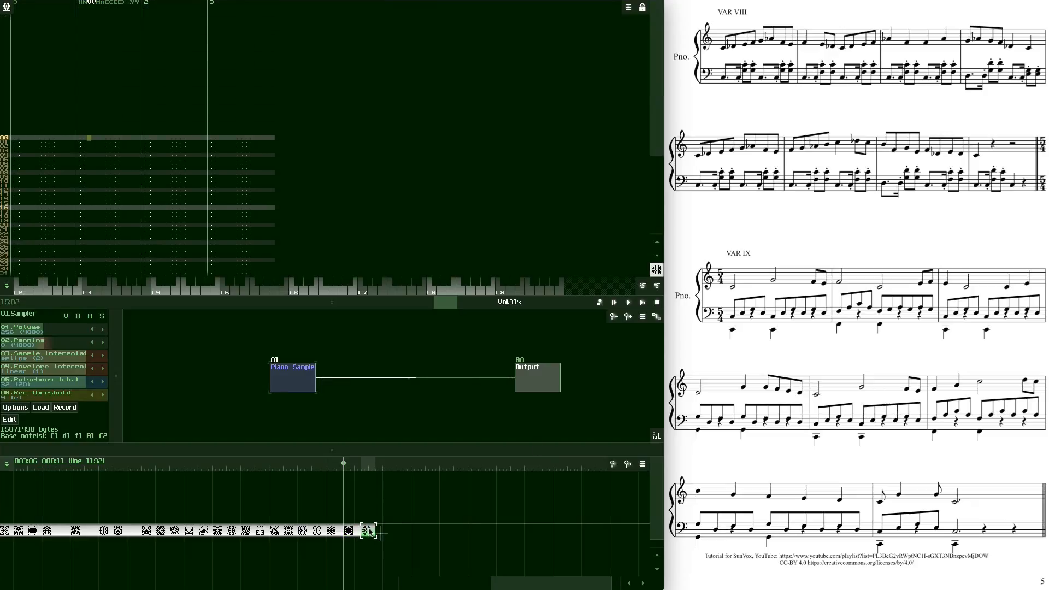
pyautogui.rightClick(368, 531)
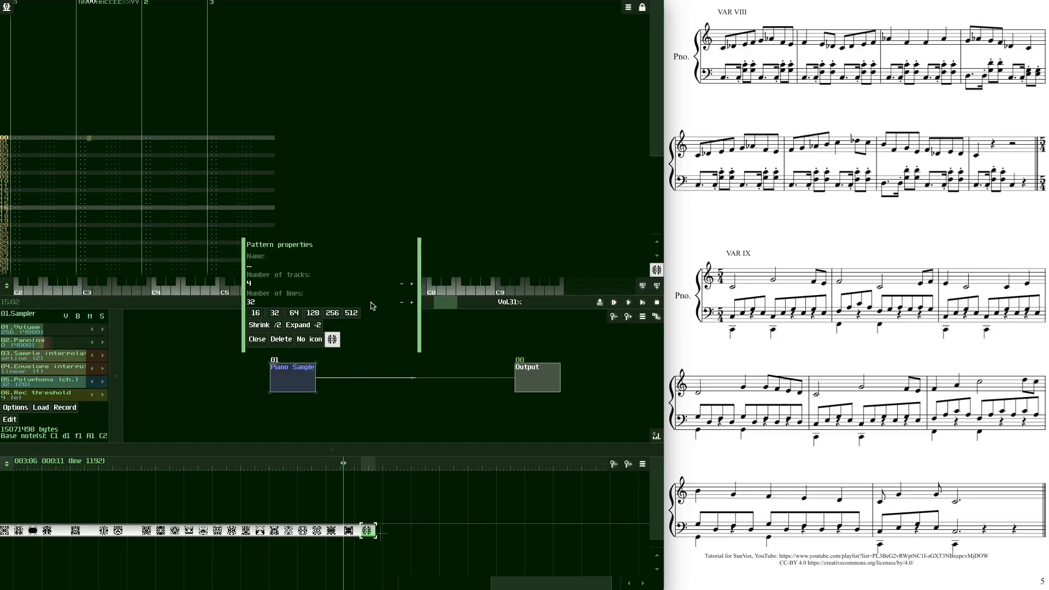
pyautogui.click(412, 302)
pyautogui.click(412, 302)
pyautogui.click(257, 340)
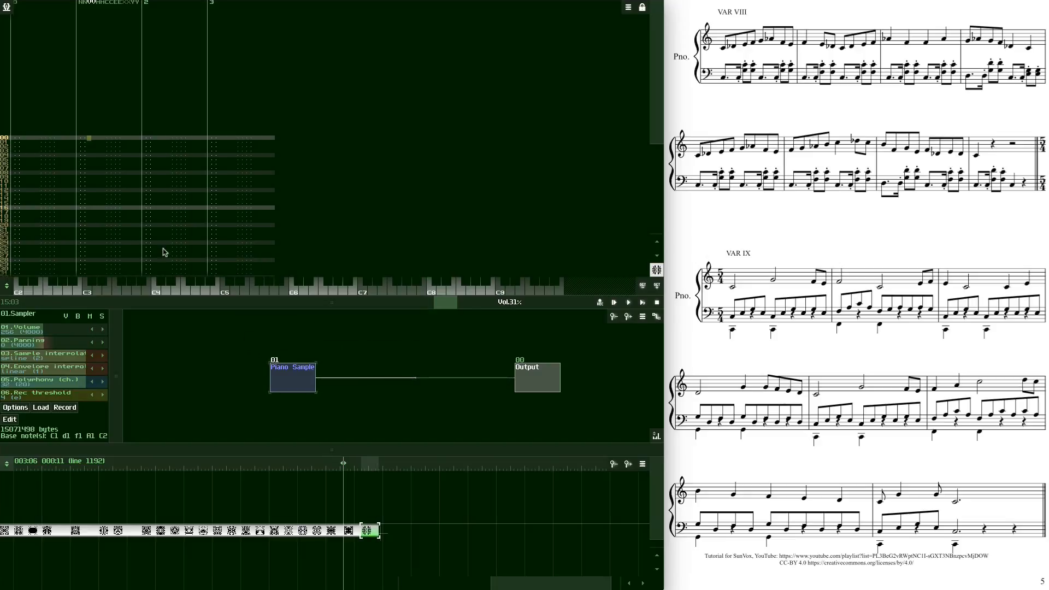
# Enter the first measure's melody in track 0: C4 on line 00, G4 on 08, F4 on 16 and E4 on 18
pyautogui.click(19, 140)
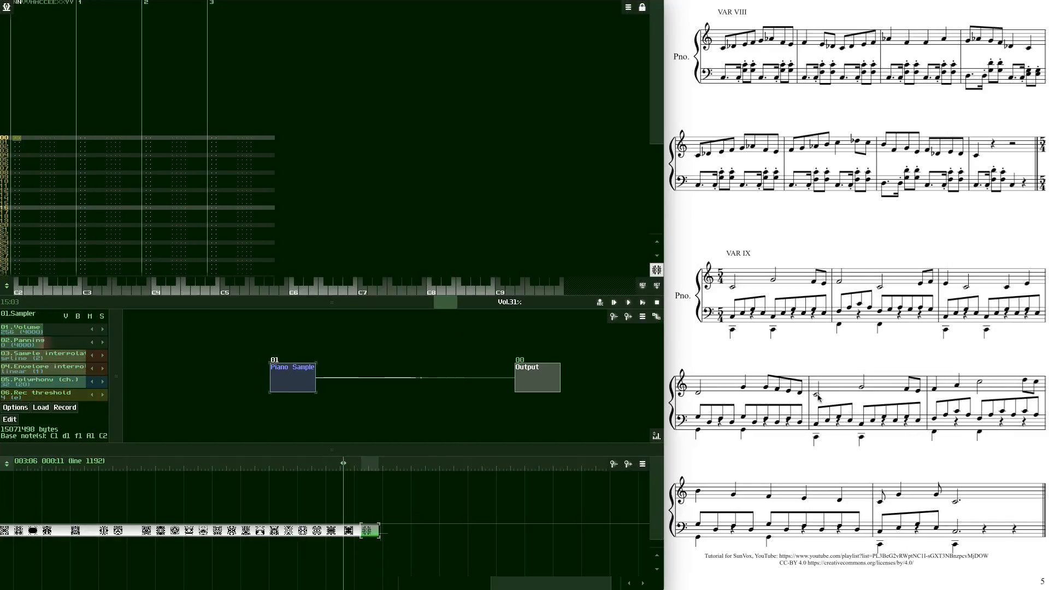
pyautogui.press('F4')
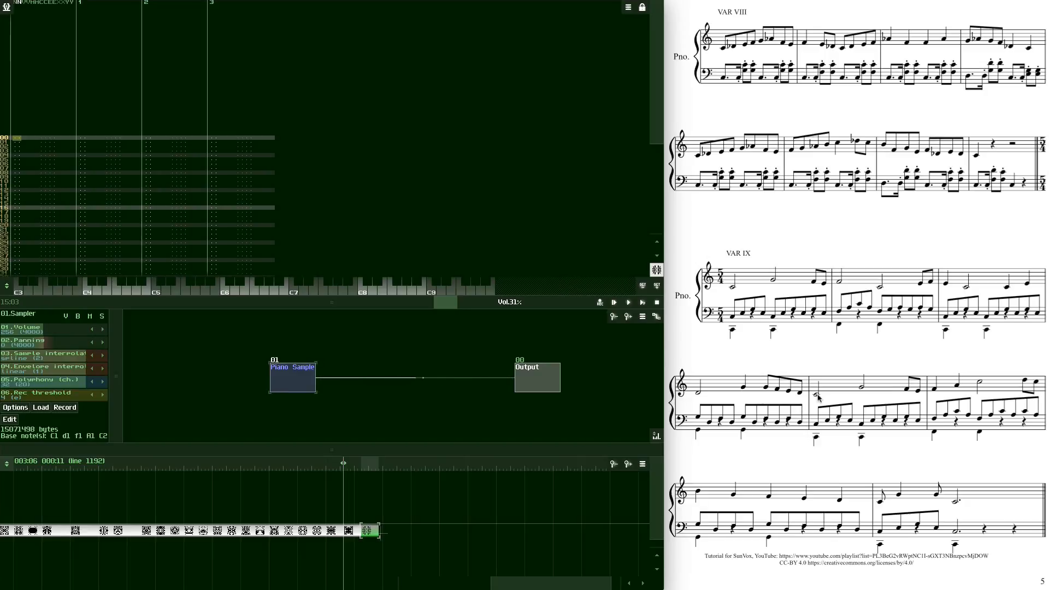
pyautogui.press('q')
pyautogui.press('Down')
pyautogui.press('Up')
pyautogui.press('space')
pyautogui.press('q')
pyautogui.press('Down')
pyautogui.press('Down')
pyautogui.press('Down')
pyautogui.press('Down')
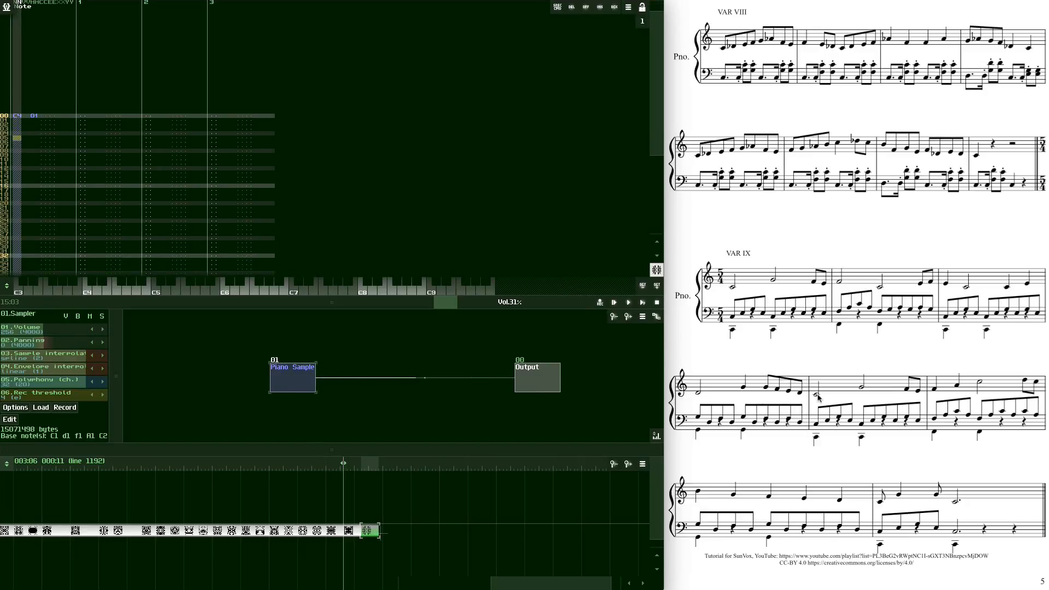
pyautogui.press('Down')
pyautogui.press('Down')
pyautogui.press('r')
pyautogui.press('b')
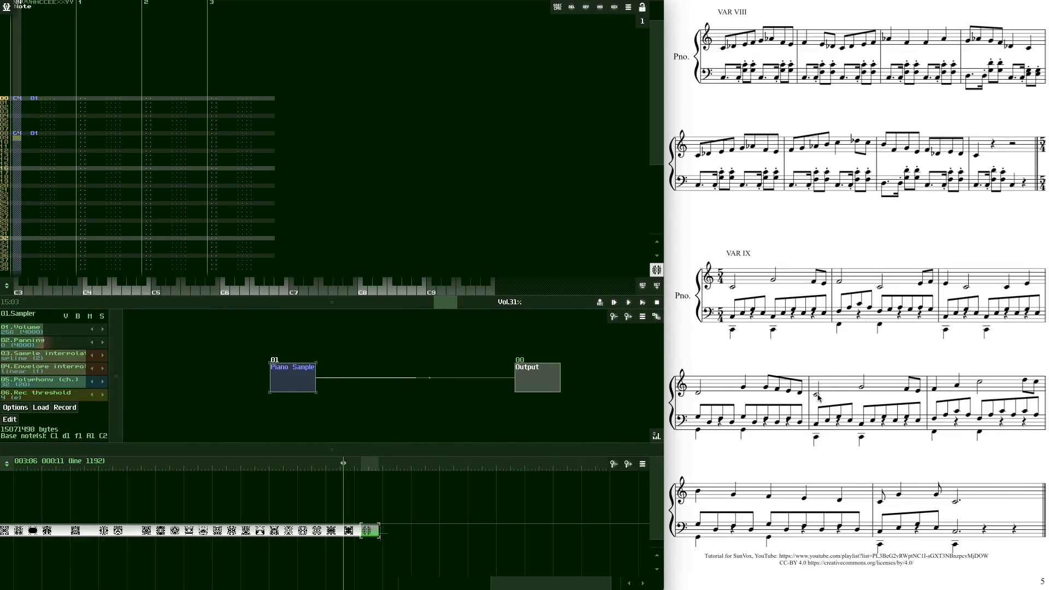
pyautogui.press('Down')
pyautogui.press('Down')
pyautogui.press('Down')
pyautogui.press('Down')
pyautogui.press('Down')
pyautogui.press('Down')
pyautogui.press('Down')
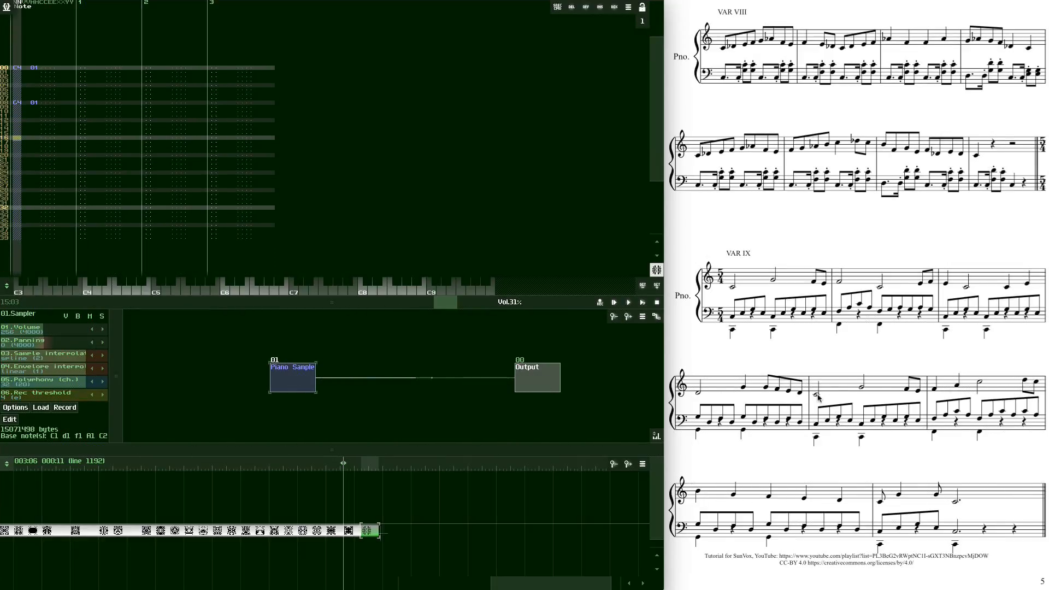
pyautogui.press('v')
pyautogui.press('Down')
pyautogui.press('c')
pyautogui.press('Down')
# Enter the second measure's melody in track 0: F4 on line 20, A4 on 24, C5 on 28, D5 on 36 and C5 on 38
pyautogui.press('v')
pyautogui.press('Down')
pyautogui.press('Down')
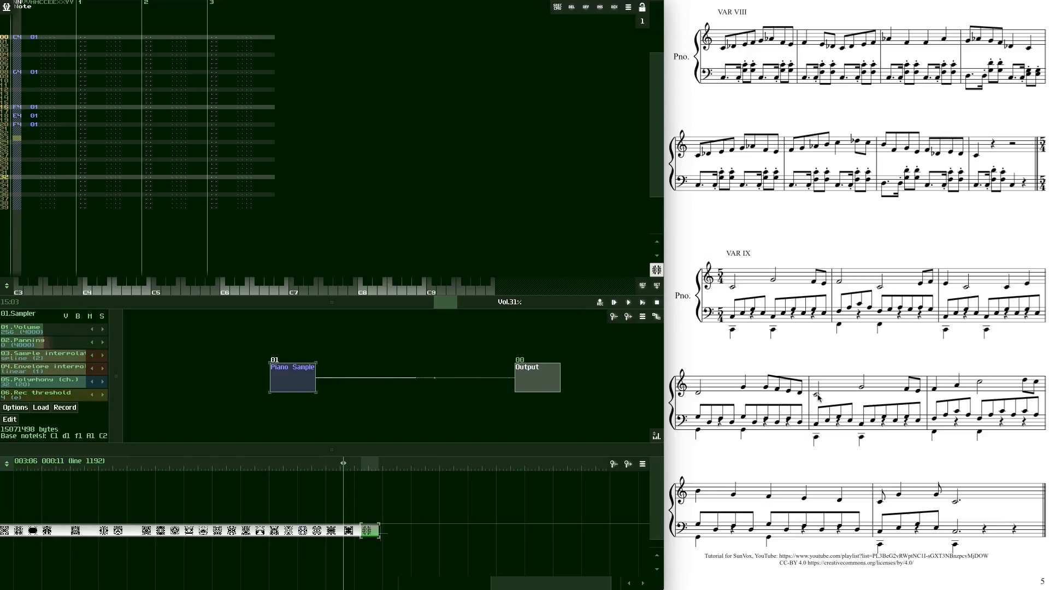
pyautogui.press('Down')
pyautogui.press('n')
pyautogui.press('Down')
pyautogui.press('Down')
pyautogui.press('Down')
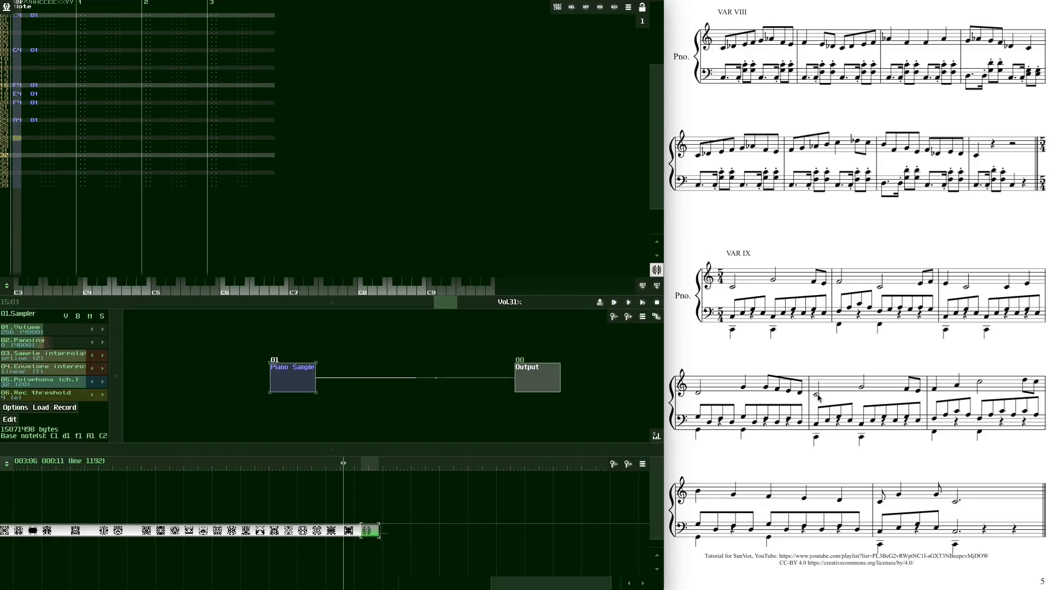
pyautogui.press('q')
pyautogui.press('Down')
pyautogui.press('Down')
pyautogui.press('Down')
pyautogui.press('Down')
pyautogui.press('Down')
pyautogui.press('Down')
pyautogui.press('Down')
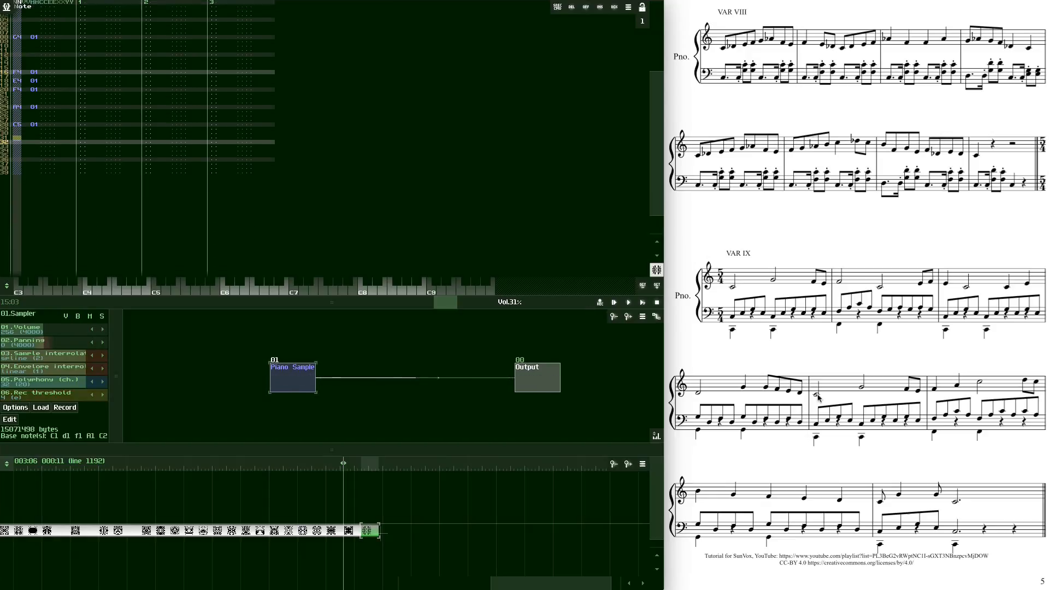
pyautogui.press('Down')
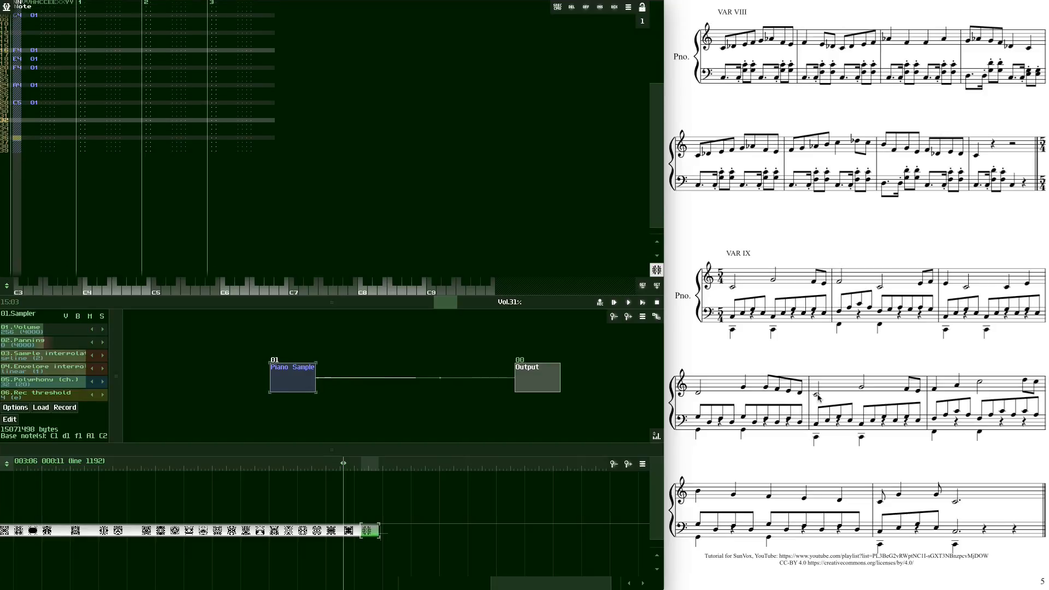
# Enter the first measure's accompaniment of C3, E3 and G3 in track 1 on every second line from 00 to 18
pyautogui.press('pageup')
pyautogui.press('pageup')
pyautogui.press('pageup')
pyautogui.press('Tab')
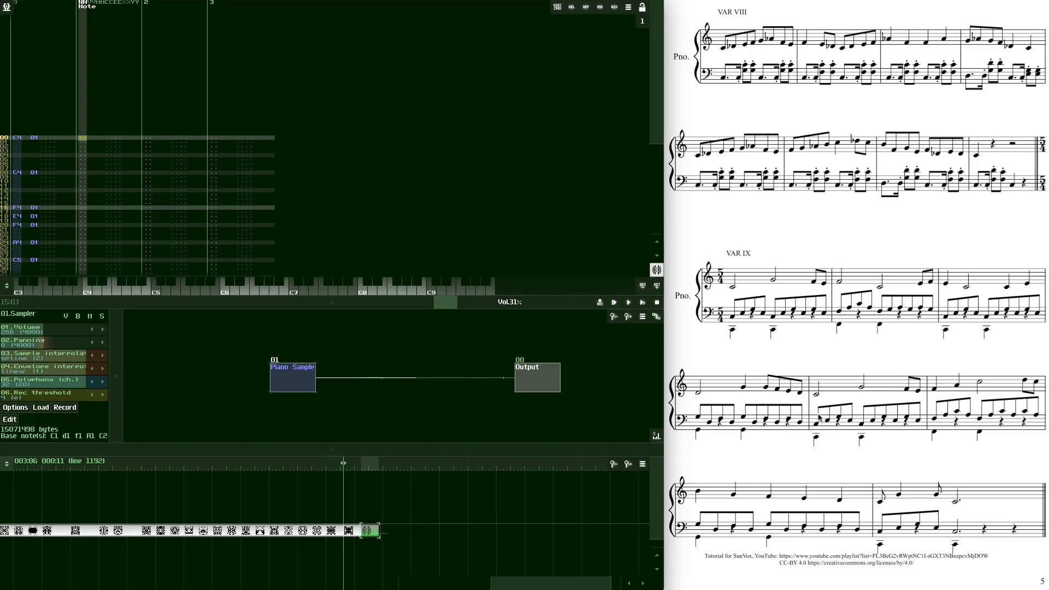
pyautogui.press('z')
pyautogui.press('Down')
pyautogui.press('c')
pyautogui.press('Down')
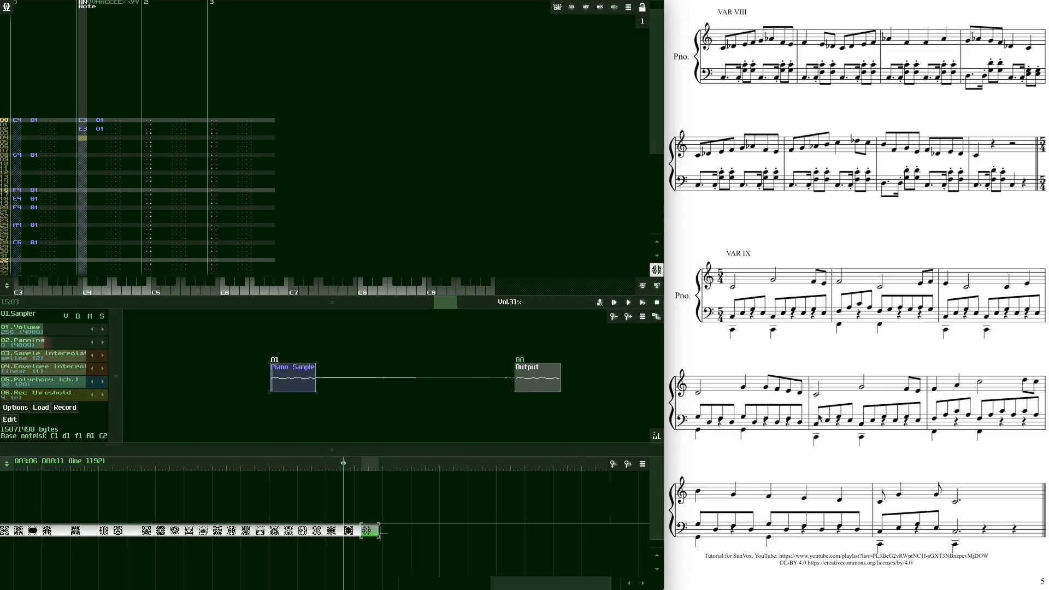
pyautogui.press('b')
pyautogui.press('Down')
pyautogui.press('c')
pyautogui.press('Down')
pyautogui.press('z')
pyautogui.press('Down')
pyautogui.press('c')
pyautogui.press('Down')
pyautogui.press('b')
pyautogui.press('Down')
pyautogui.press('c')
pyautogui.press('Down')
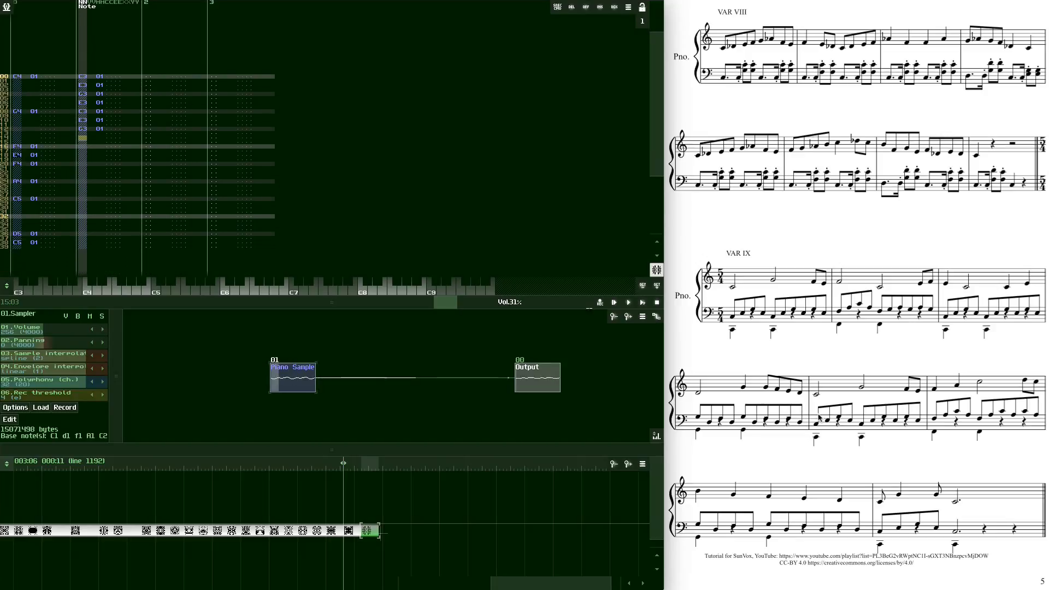
pyautogui.press('z')
pyautogui.press('Down')
pyautogui.press('c')
pyautogui.press('Down')
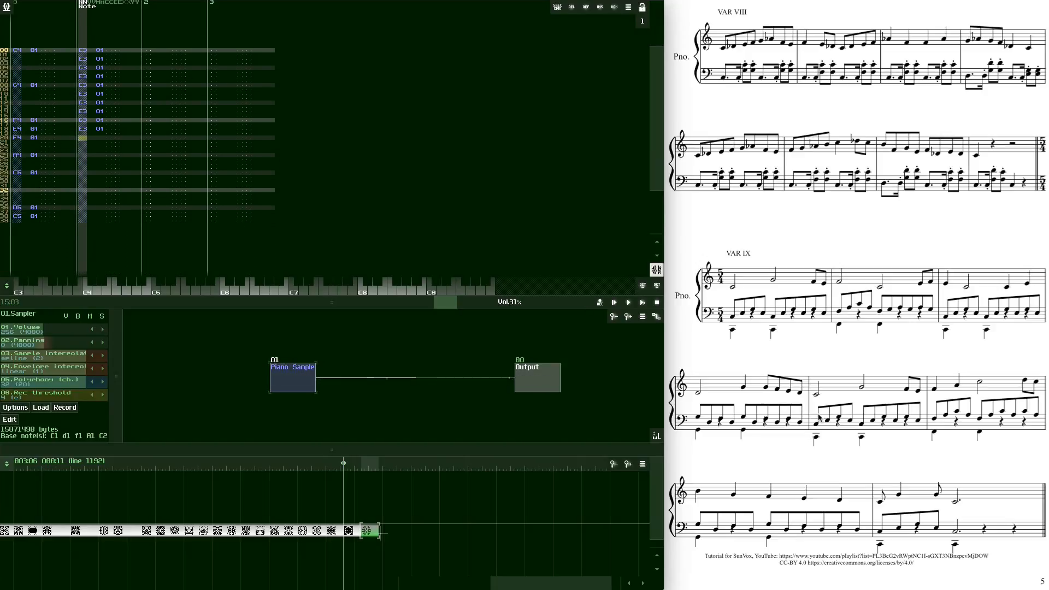
# Enter the second measure's accompaniment of F3, A3 and C4 in track 1 on every second line from 20 to 38
pyautogui.press('v')
pyautogui.press('Down')
pyautogui.press('n')
pyautogui.press('Down')
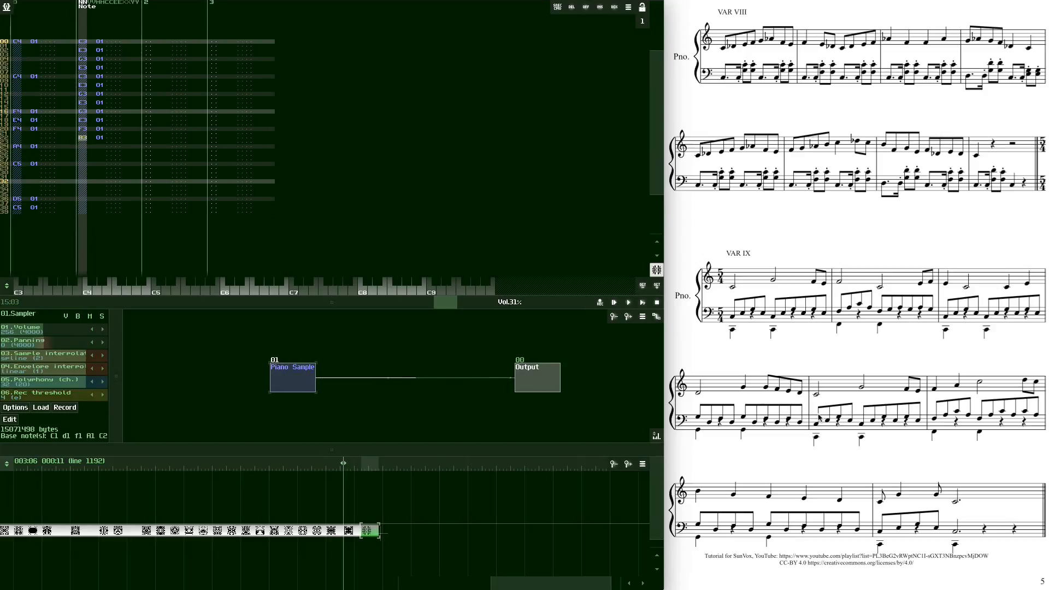
pyautogui.press('q')
pyautogui.press('Down')
pyautogui.press('n')
pyautogui.press('Down')
pyautogui.press('v')
pyautogui.press('Down')
pyautogui.press('n')
pyautogui.press('Down')
pyautogui.press('q')
pyautogui.press('Down')
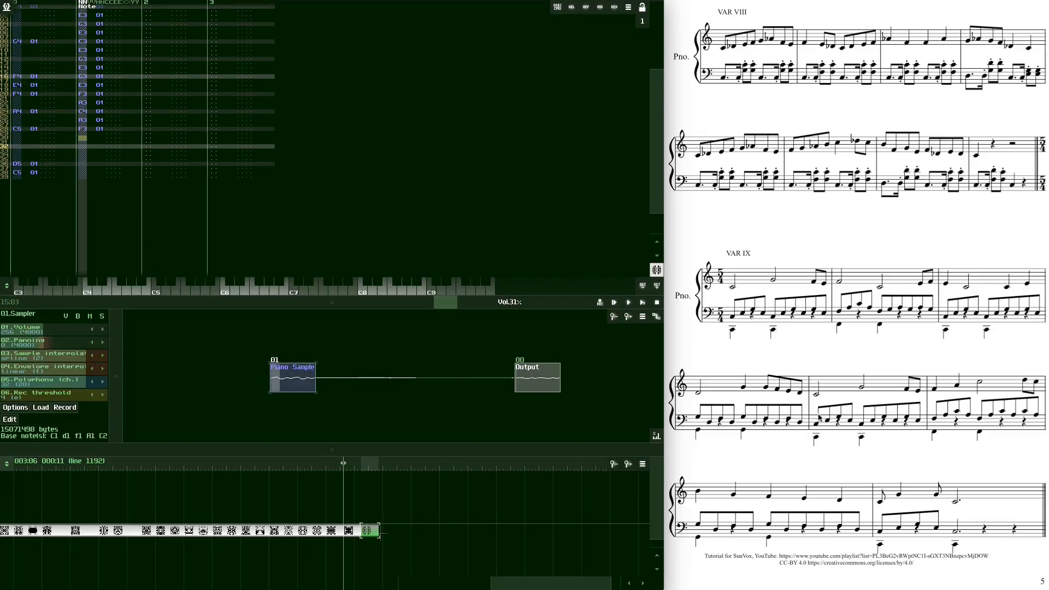
pyautogui.press('n')
pyautogui.press('Down')
pyautogui.press('q')
pyautogui.press('Down')
pyautogui.press('n')
pyautogui.press('Down')
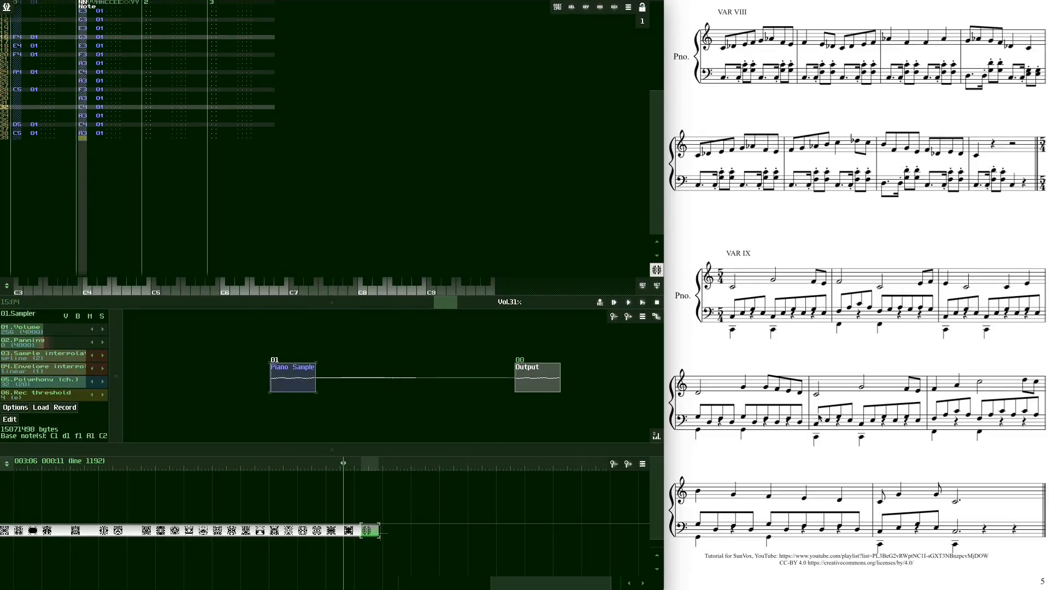
# Enter the first measure's bass in track 2: C2 on lines 00 and 08, with note-offs on lines 04 and 12
pyautogui.press('Home')
pyautogui.press('Tab')
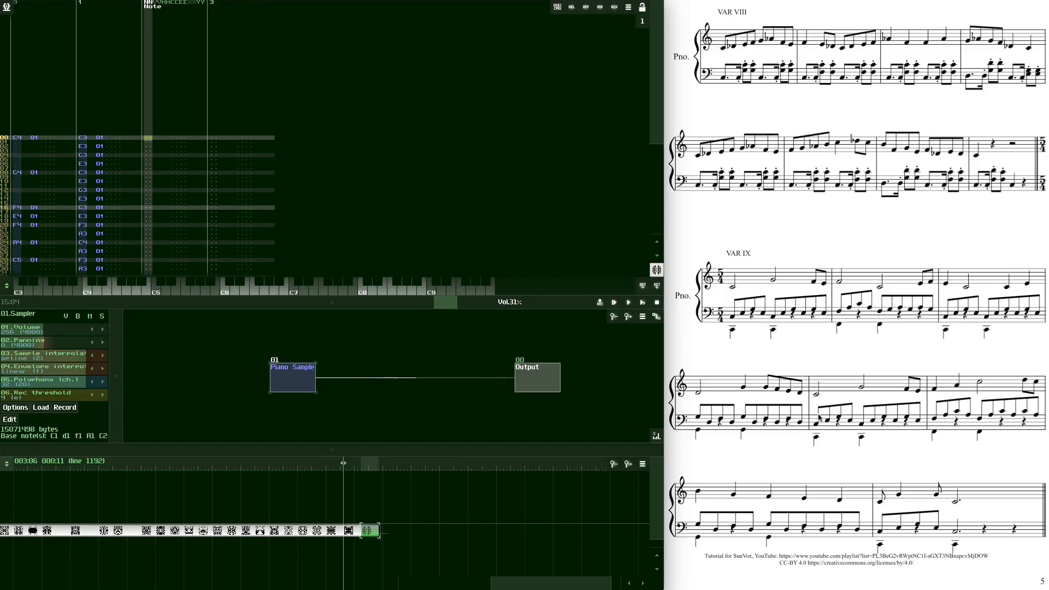
pyautogui.press('F3')
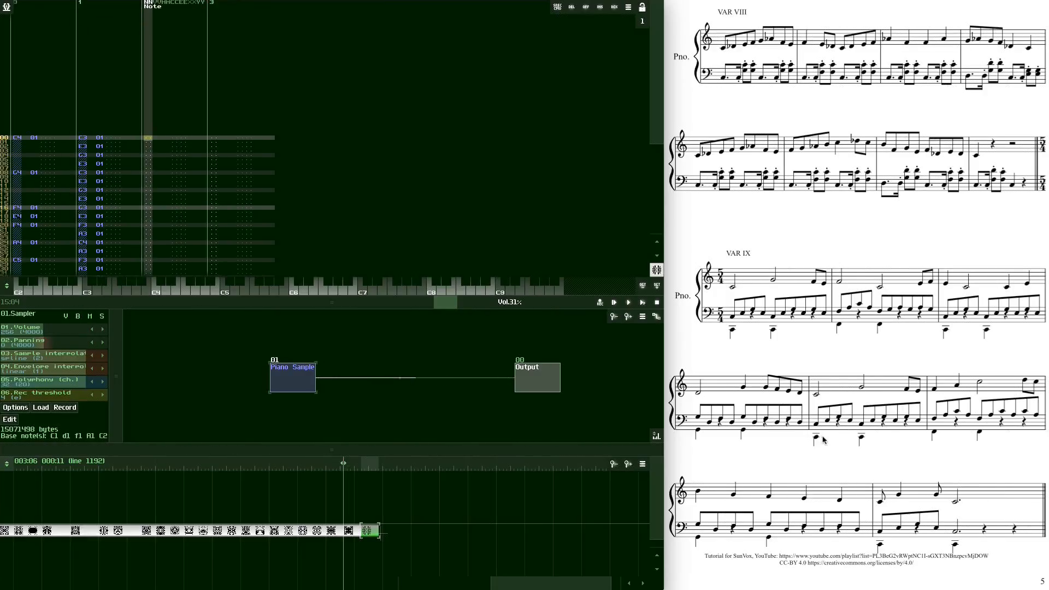
pyautogui.press('z')
pyautogui.press('Down')
pyautogui.press('Down')
pyautogui.press('Down')
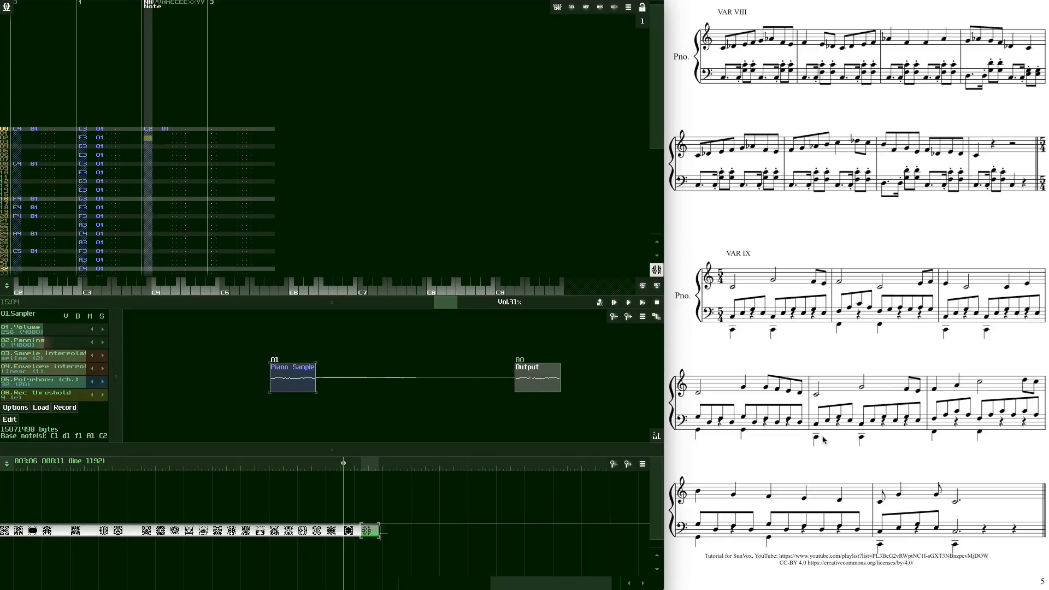
pyautogui.press('capslock')
pyautogui.press('Down')
pyautogui.press('Down')
pyautogui.press('Down')
pyautogui.press('z')
pyautogui.press('Down')
pyautogui.press('Down')
pyautogui.press('Down')
pyautogui.press('capslock')
pyautogui.press('Down')
pyautogui.press('Down')
pyautogui.press('Down')
pyautogui.press('Down')
pyautogui.press('Down')
pyautogui.press('Down')
pyautogui.press('Down')
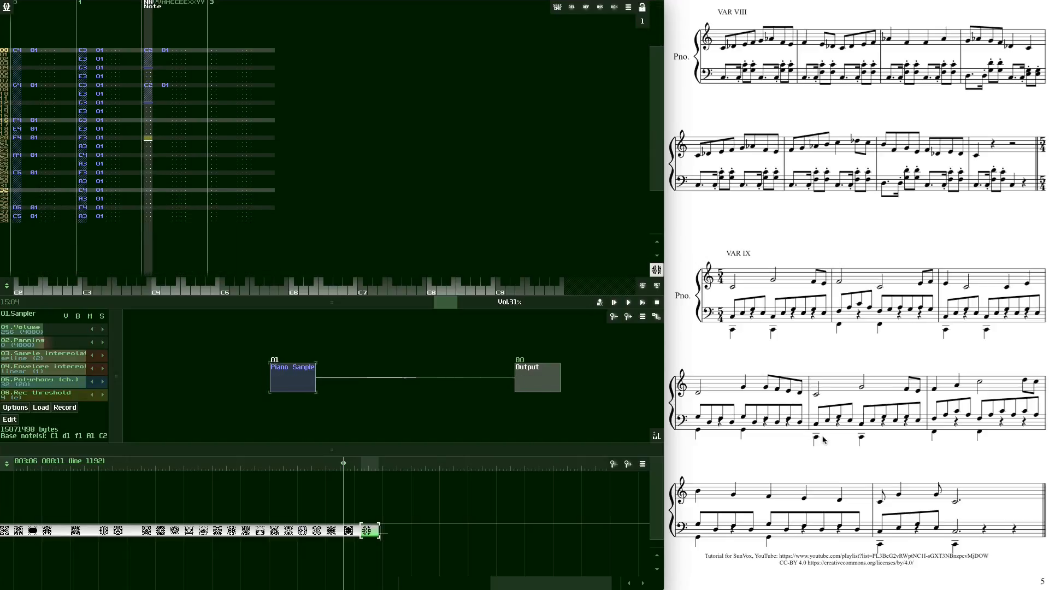
# Enter the second measure's bass in track 2: F2 on lines 20 and 28, with note-offs on lines 24 and 32
pyautogui.press('v')
pyautogui.press('Down')
pyautogui.press('Down')
pyautogui.press('Down')
pyautogui.press('capslock')
pyautogui.press('Down')
pyautogui.press('Down')
pyautogui.press('Down')
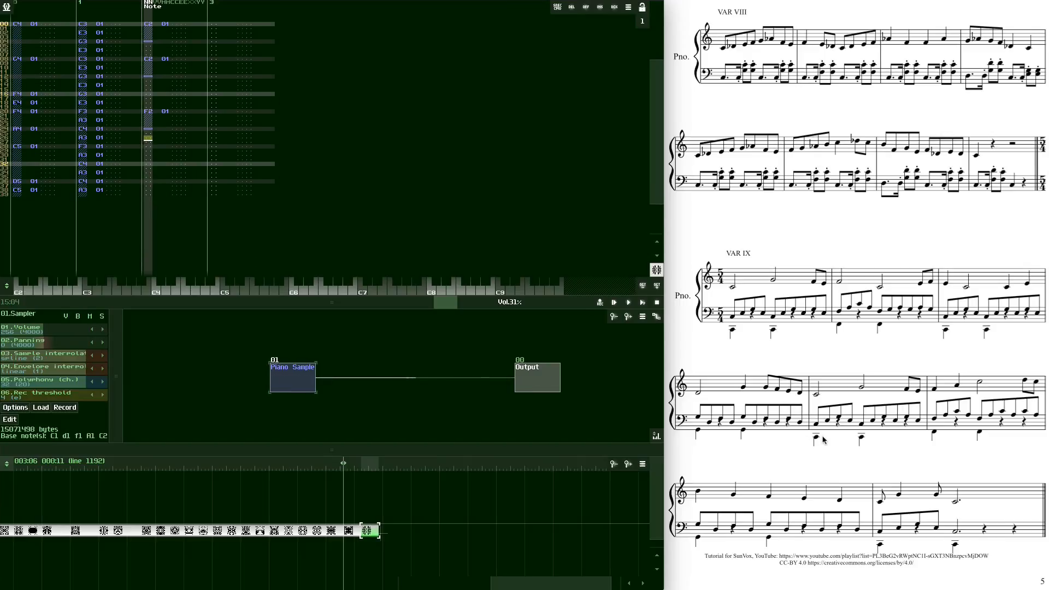
pyautogui.press('v')
pyautogui.press('Down')
pyautogui.press('Down')
pyautogui.press('Down')
pyautogui.press('capslock')
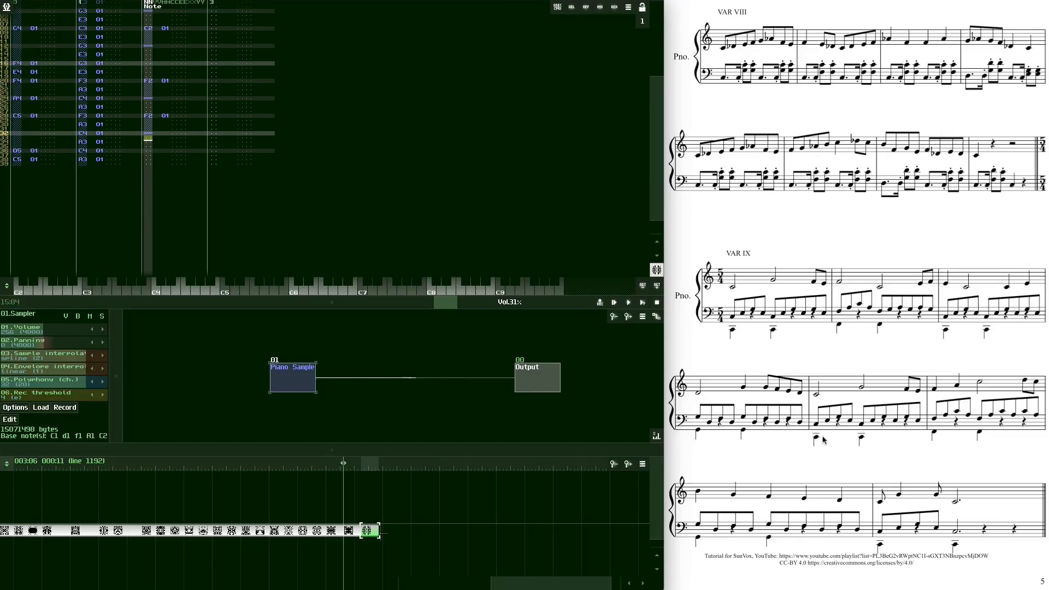
# Set the velocity of the notes in tracks 1 and 2 to 60, and play the pattern back
pyautogui.click(96, 106)
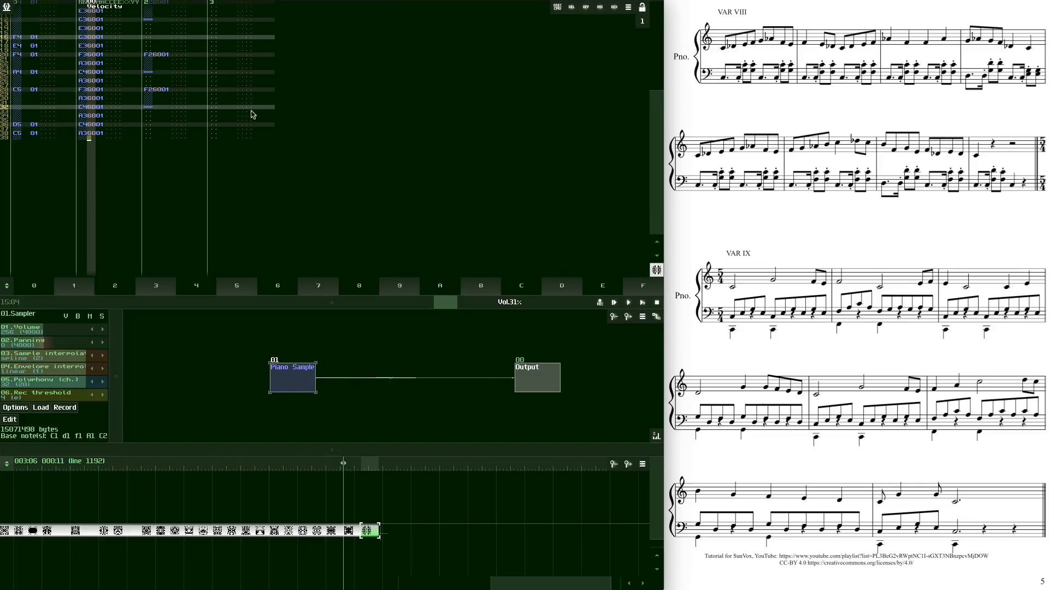
pyautogui.click(643, 303)
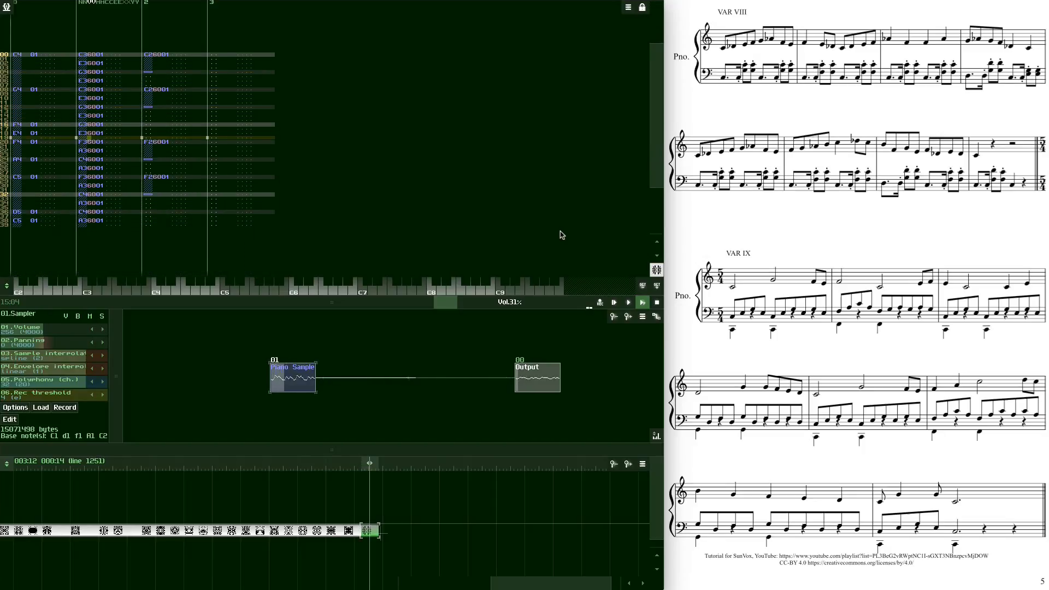
pyautogui.click(658, 303)
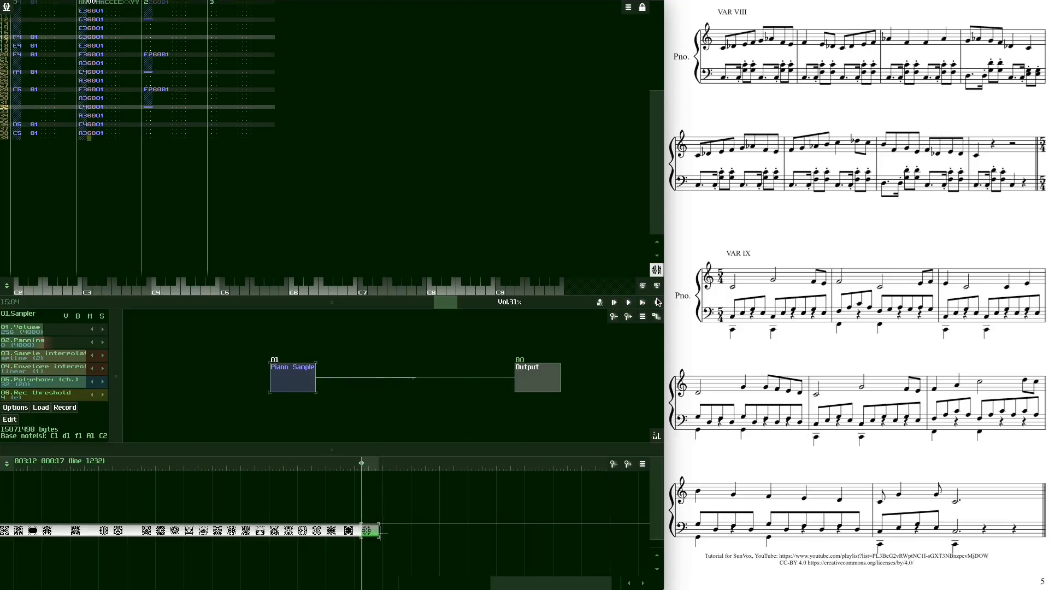
# Create a new pattern after the last one on the timeline and set its length to 40 lines
pyautogui.doubleClick(398, 530)
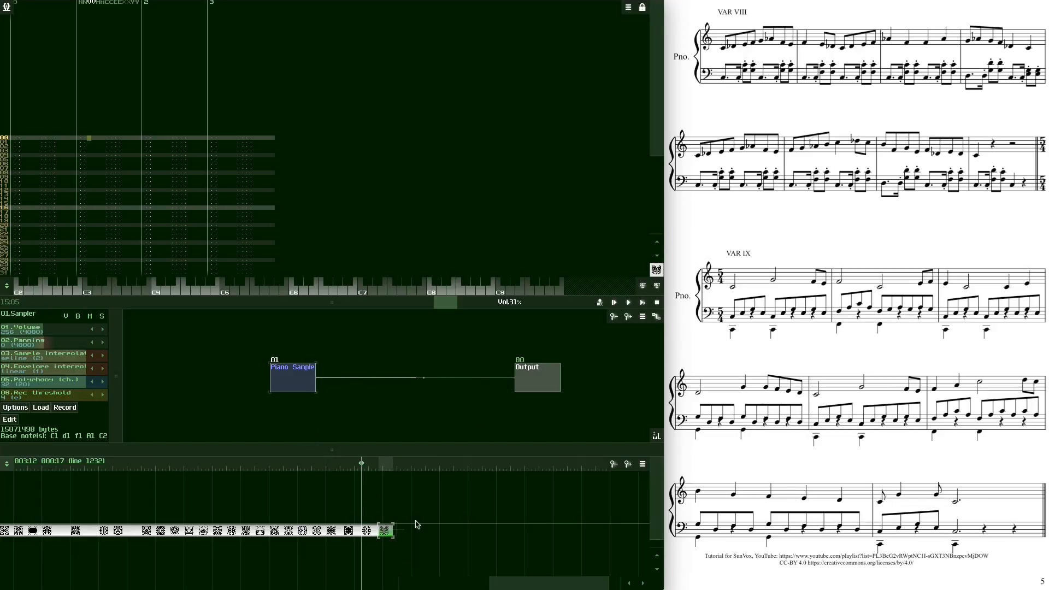
pyautogui.doubleClick(388, 531)
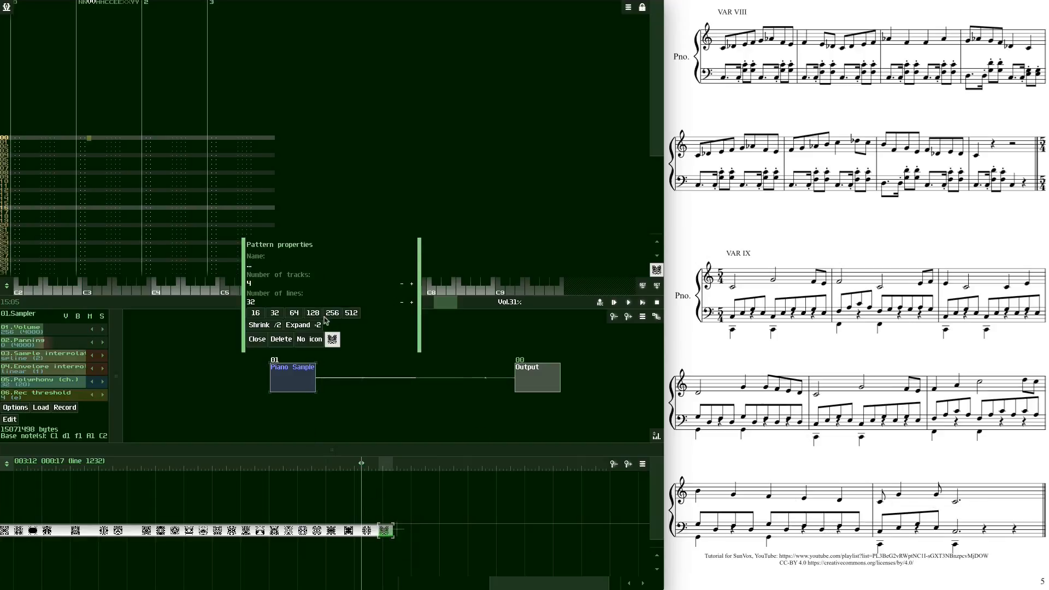
pyautogui.click(412, 302)
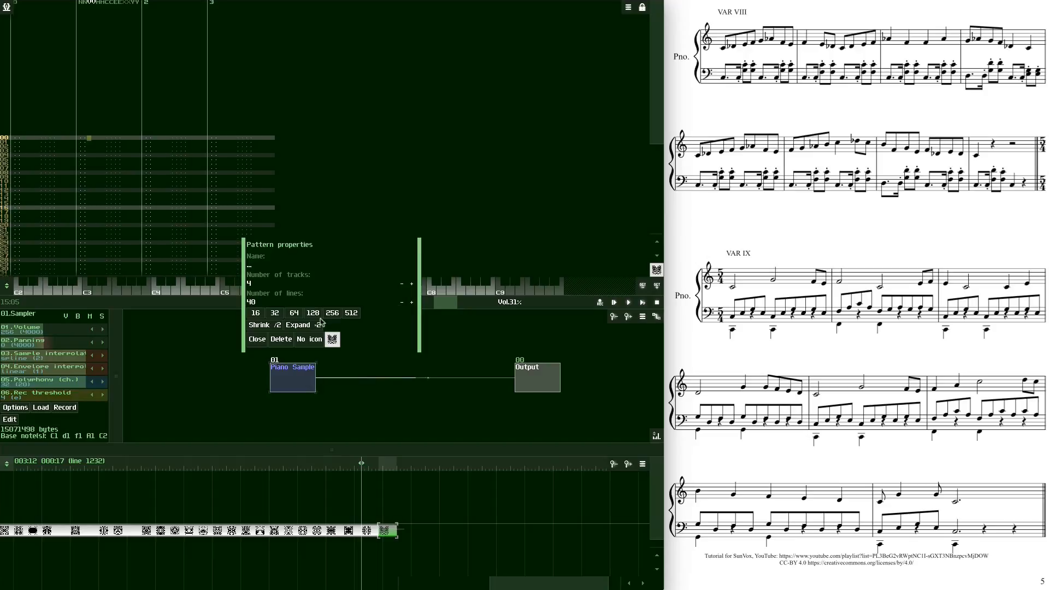
pyautogui.click(253, 340)
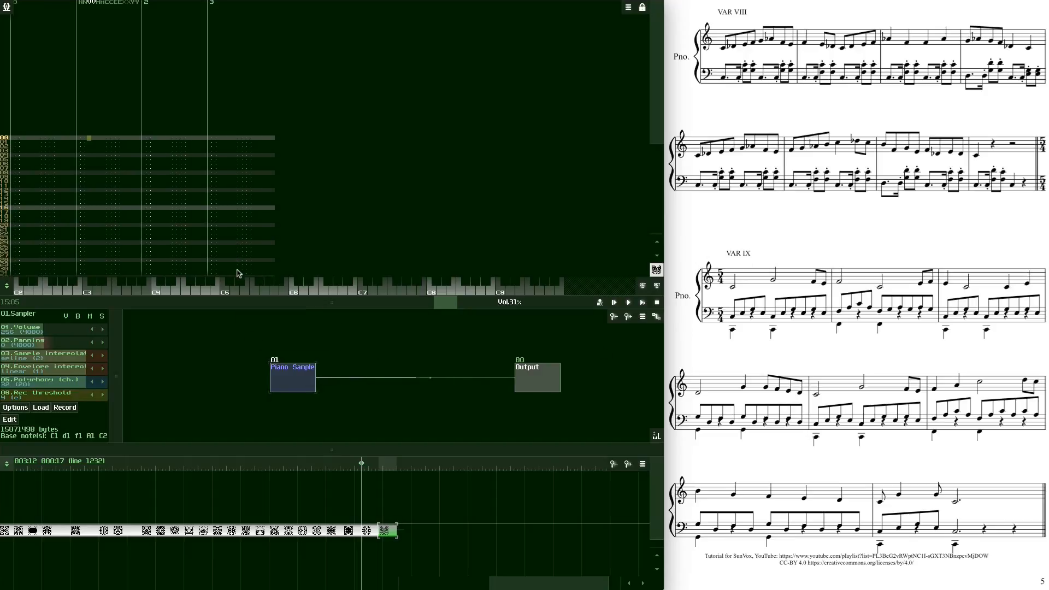
# Enter the first measure's melody in track 0: B4 on line 00, G4 on 04, F4 on 08, E4 on 12 and D4 on 16
pyautogui.click(17, 139)
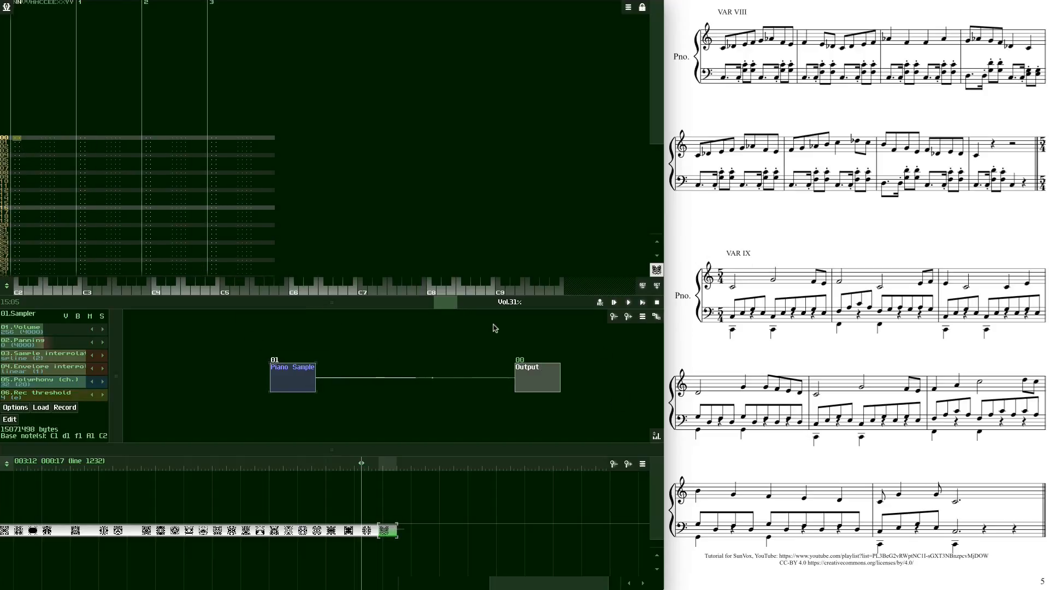
pyautogui.press('space')
pyautogui.press('u')
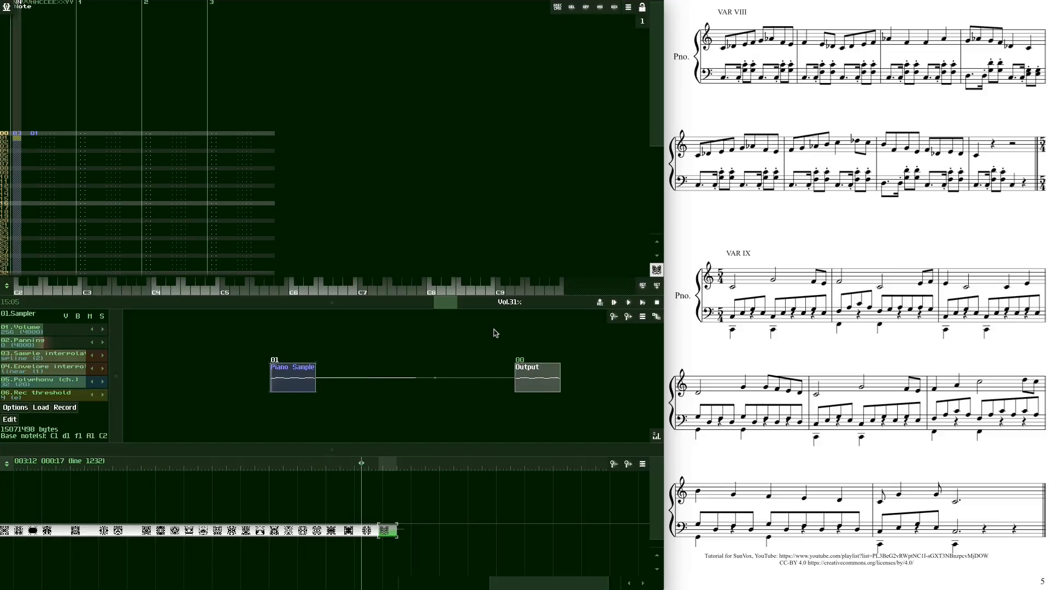
pyautogui.press('F4')
pyautogui.press('Up')
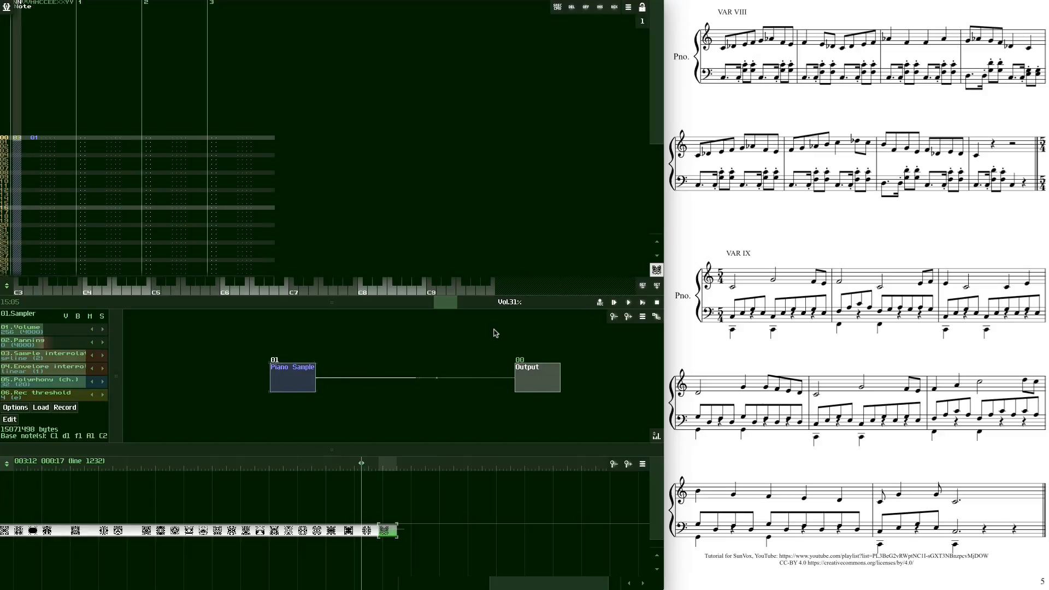
pyautogui.press('u')
pyautogui.press('Down')
pyautogui.press('Down')
pyautogui.press('Down')
pyautogui.press('y')
pyautogui.press('Up')
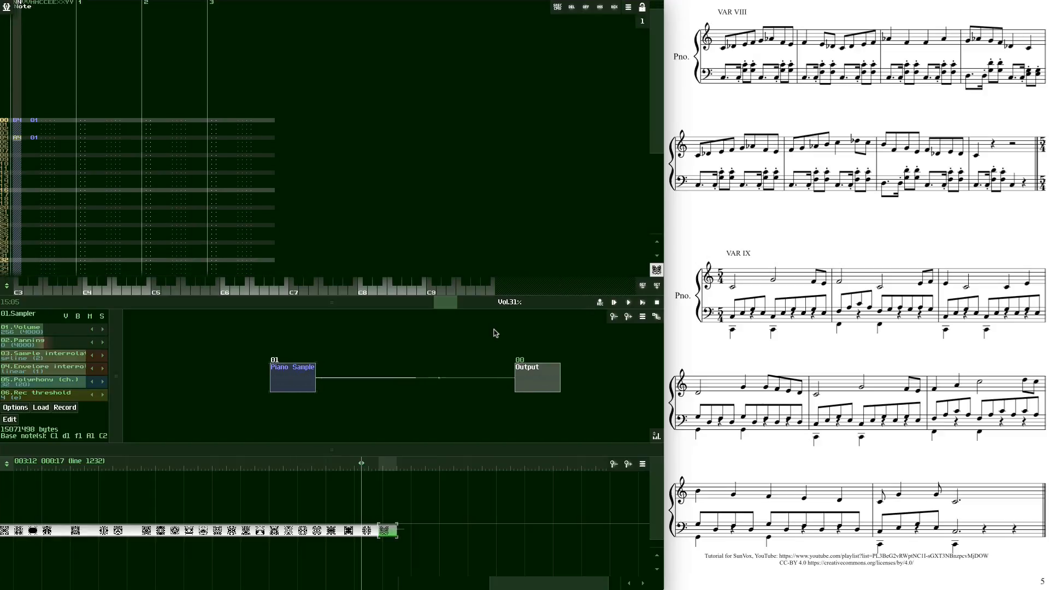
pyautogui.press('t')
pyautogui.press('Down')
pyautogui.press('Down')
pyautogui.press('Down')
pyautogui.press('r')
pyautogui.press('Down')
pyautogui.press('Down')
pyautogui.press('Down')
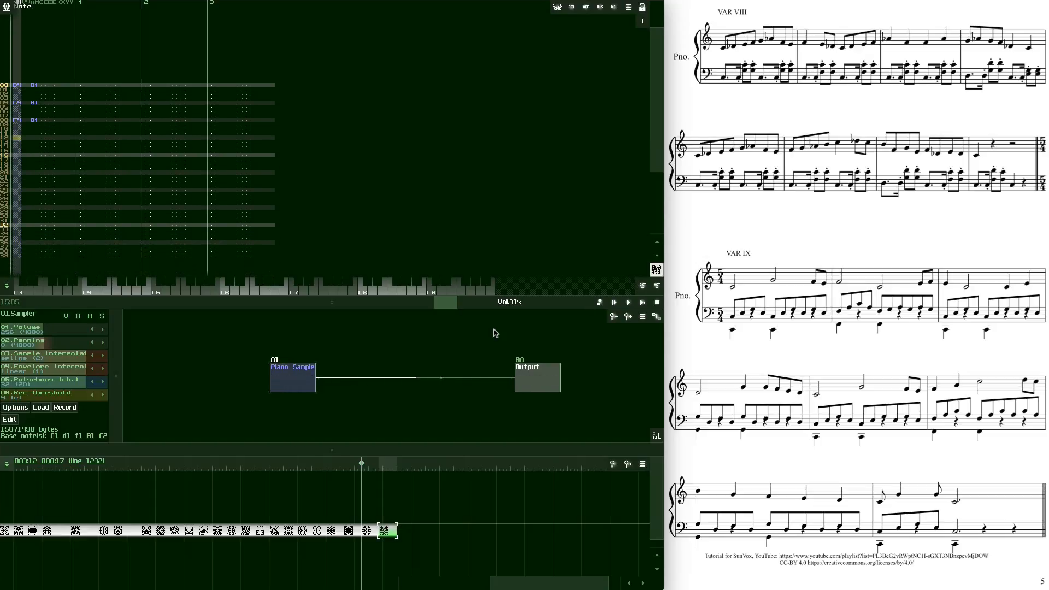
pyautogui.press('e')
pyautogui.press('Down')
pyautogui.press('Down')
pyautogui.press('Down')
pyautogui.press('w')
pyautogui.press('Down')
pyautogui.press('Down')
pyautogui.press('Down')
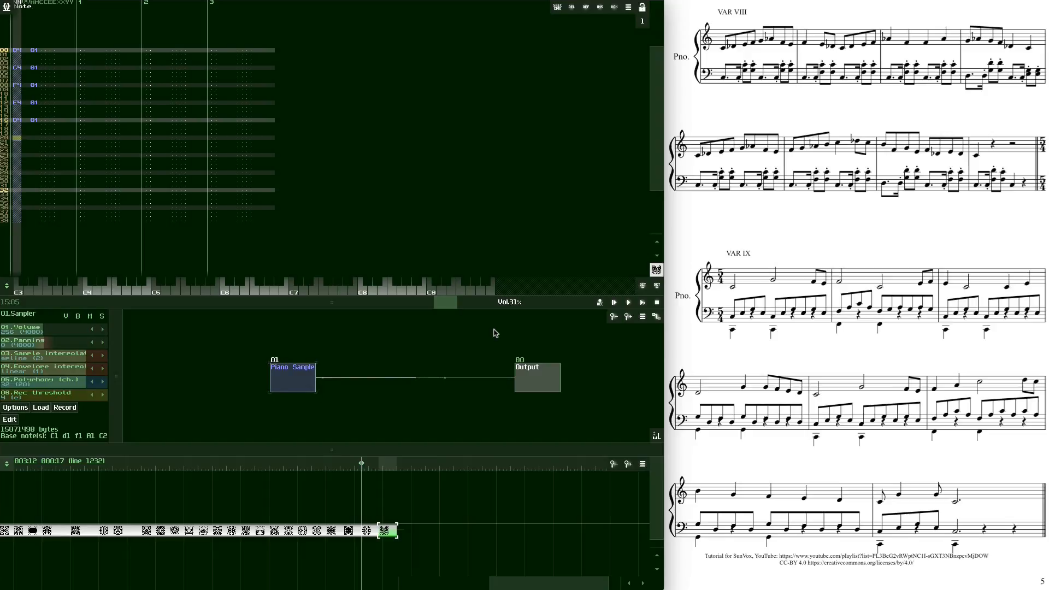
# Enter the second measure's melody in track 0: C4 on line 20, G4 on 22 and 26, and C4 on 28
pyautogui.press('q')
pyautogui.press('Down')
pyautogui.press('q')
pyautogui.press('Down')
pyautogui.press('Down')
pyautogui.press('Down')
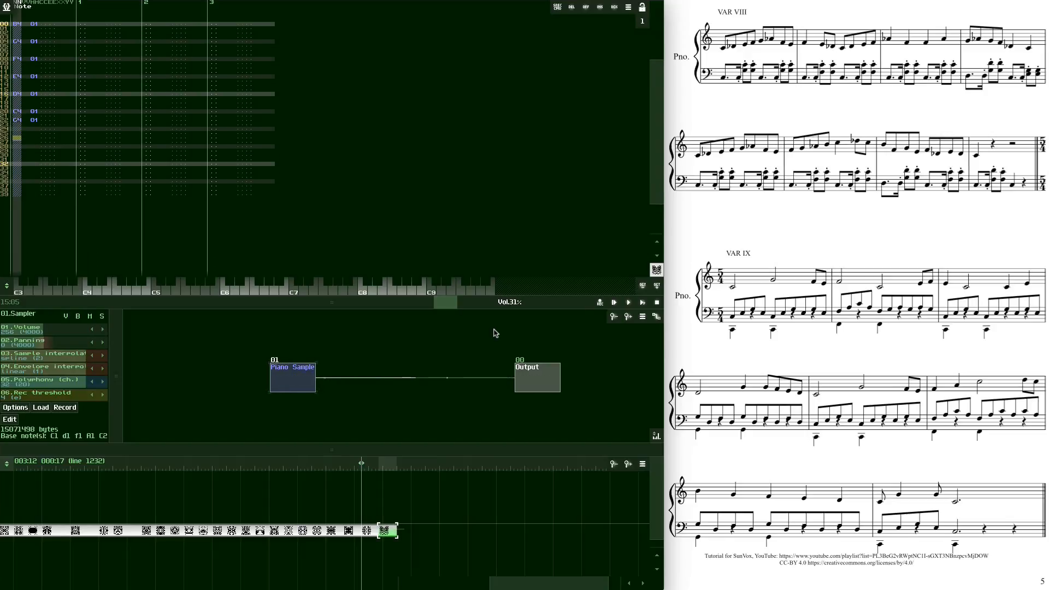
pyautogui.press('q')
pyautogui.press('Down')
pyautogui.press('q')
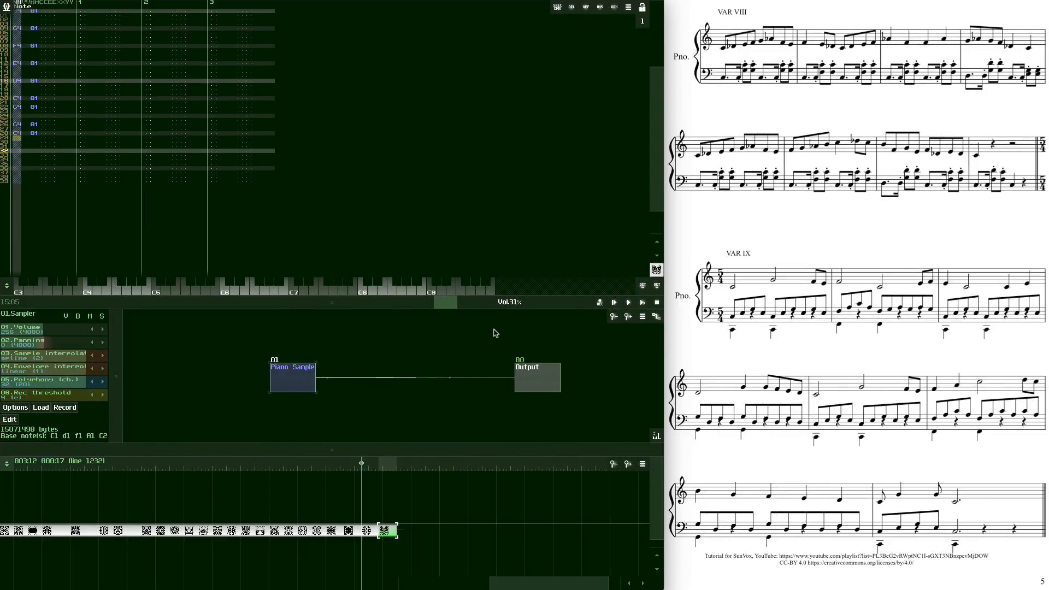
pyautogui.press('Down')
pyautogui.press('Down')
pyautogui.press('Down')
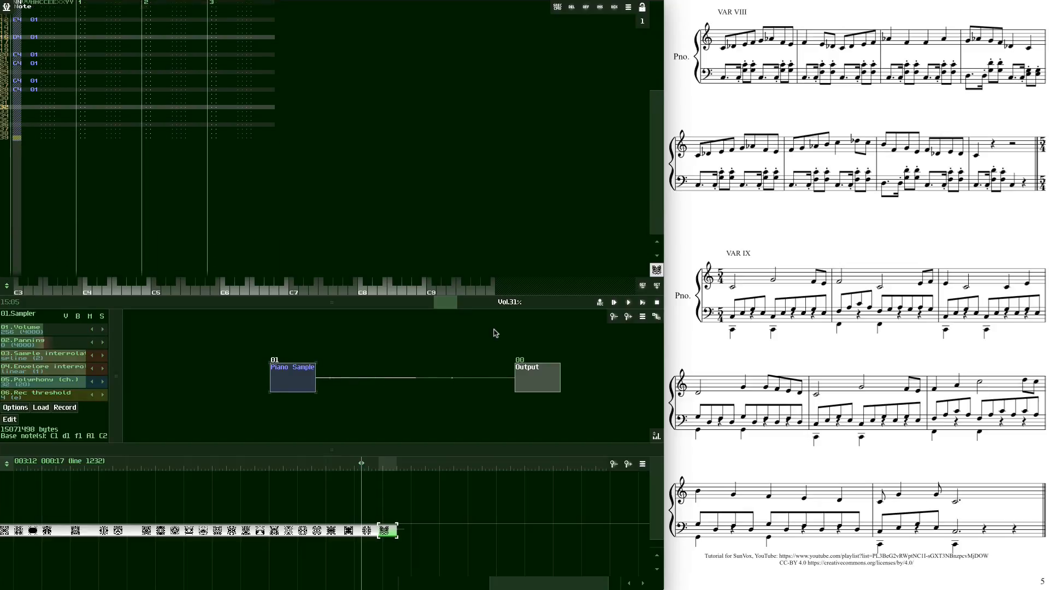
# Enter the first measure's accompaniment of G3, D3 and F3 in track 1 on every second line from 00 to 18
pyautogui.press('Tab')
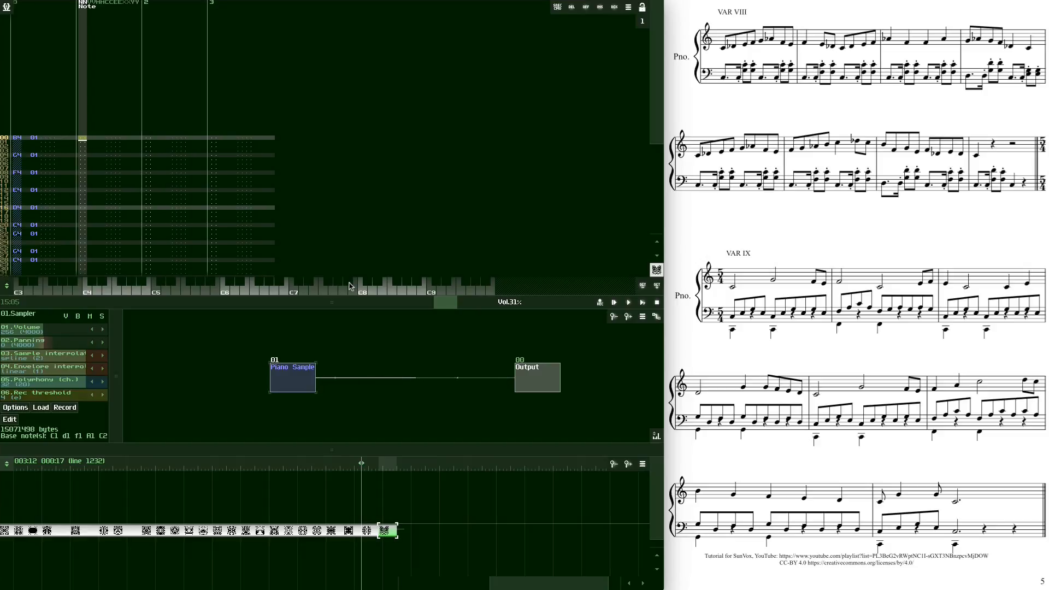
pyautogui.press('z')
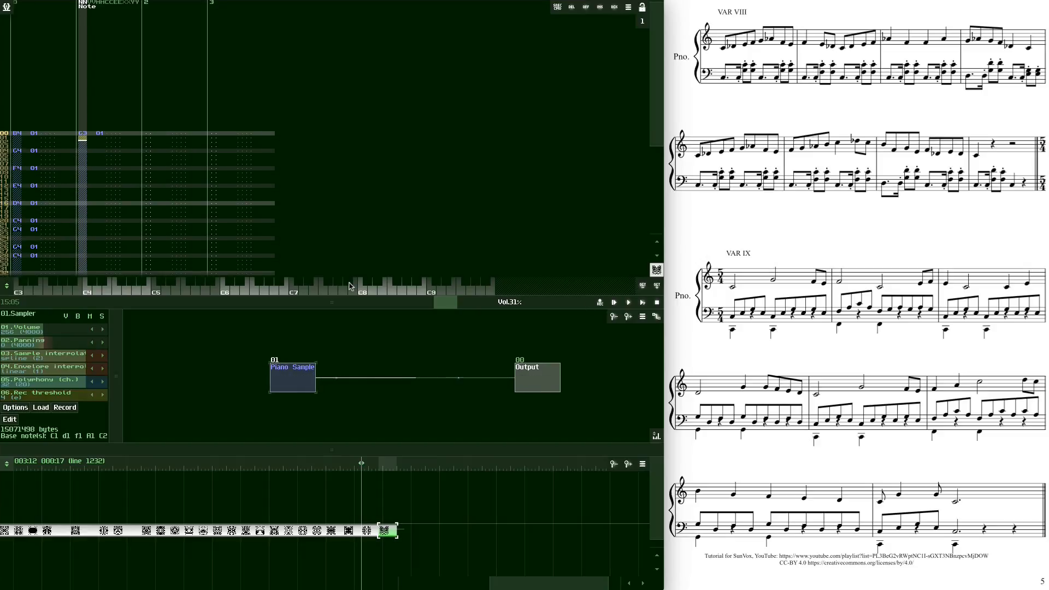
pyautogui.press('Down')
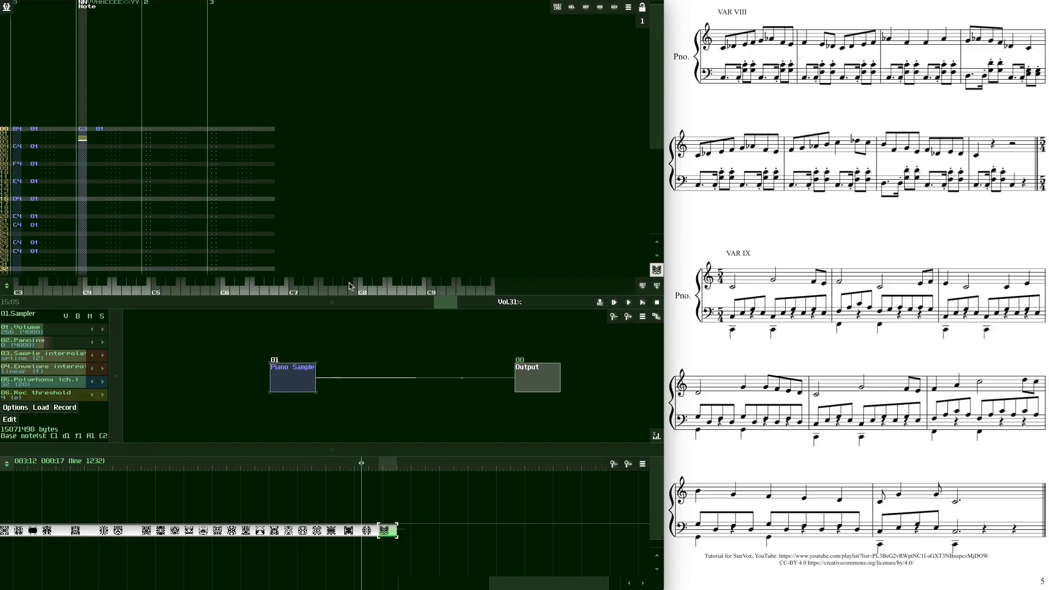
pyautogui.press('x')
pyautogui.press('Down')
pyautogui.press('v')
pyautogui.press('Down')
pyautogui.press('x')
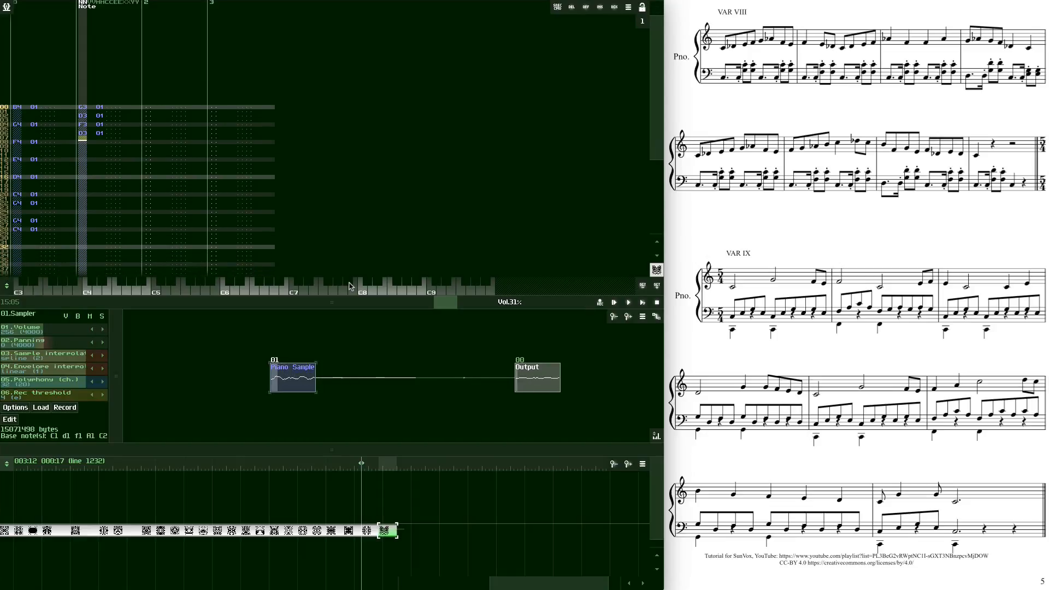
pyautogui.press('Down')
pyautogui.press('z')
pyautogui.press('Down')
pyautogui.press('x')
pyautogui.press('Down')
pyautogui.press('v')
pyautogui.press('Down')
pyautogui.press('x')
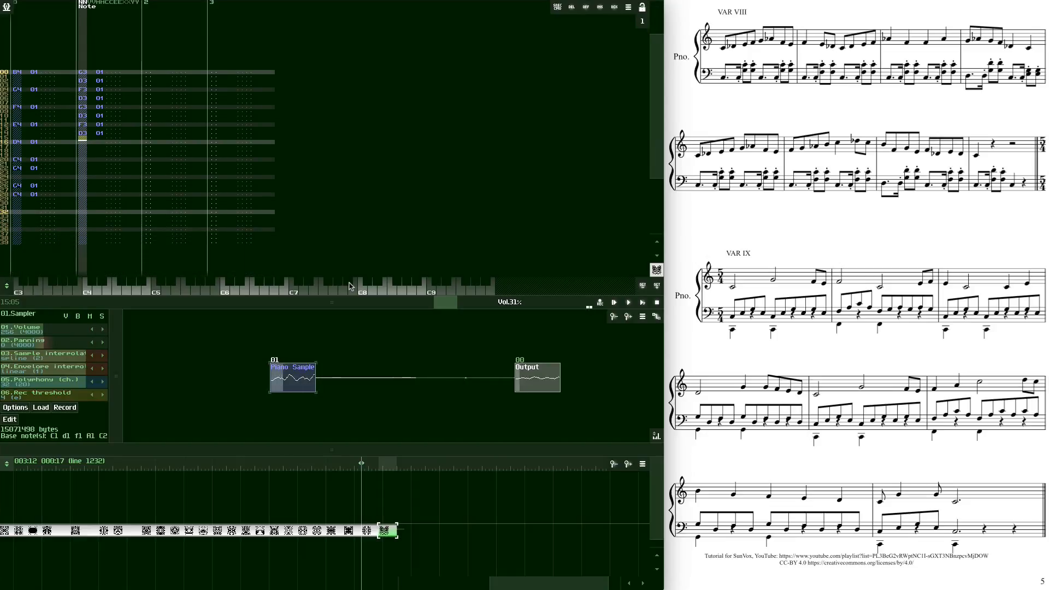
pyautogui.press('Down')
pyautogui.press('v')
pyautogui.press('Down')
pyautogui.press('x')
pyautogui.press('Down')
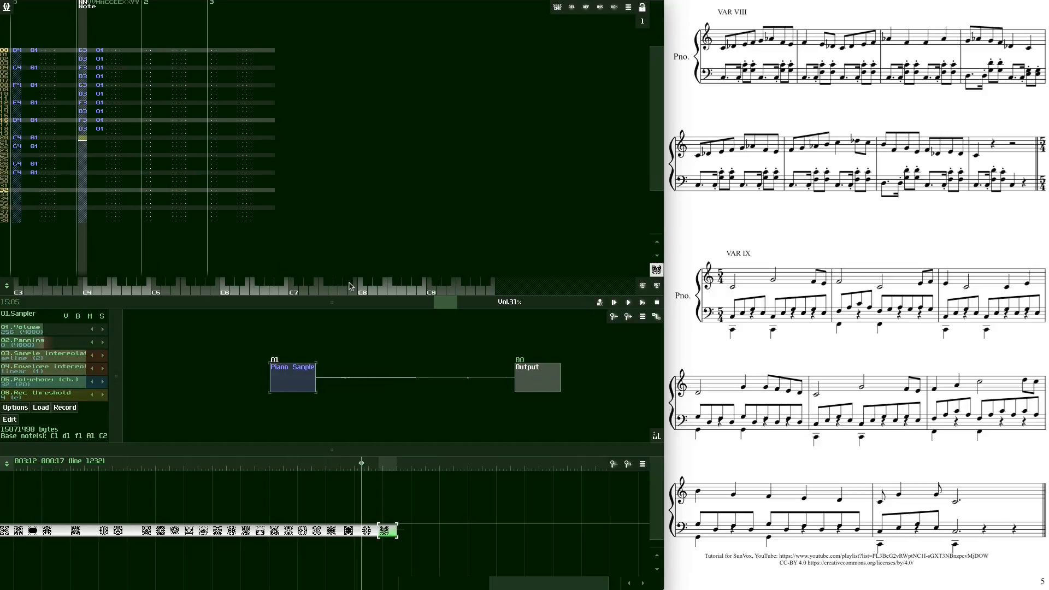
# Enter the second measure's accompaniment in track 1: C3, E3, G3, E3 and C3 on every second line from 20 to 28
pyautogui.press('z')
pyautogui.press('Down')
pyautogui.press('c')
pyautogui.press('Down')
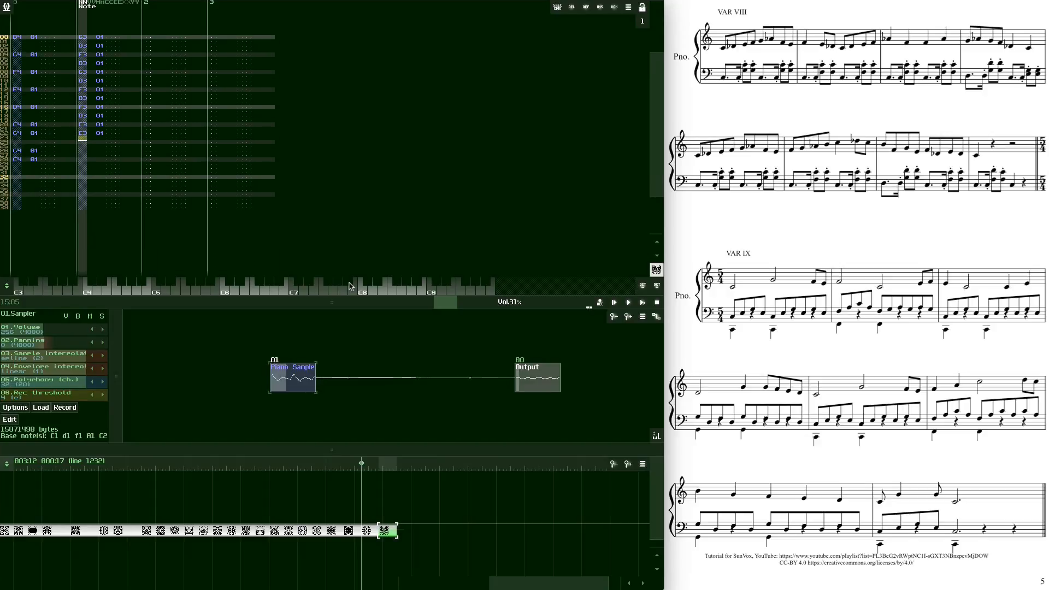
pyautogui.press('z')
pyautogui.press('Down')
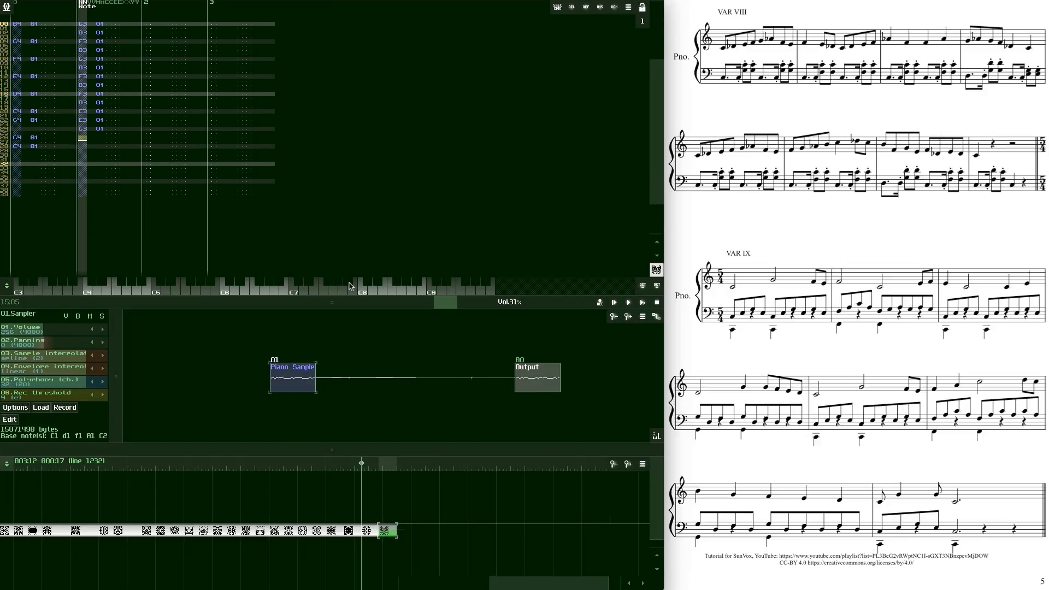
pyautogui.press('c')
pyautogui.press('Down')
pyautogui.press('z')
pyautogui.press('Down')
pyautogui.press('Down')
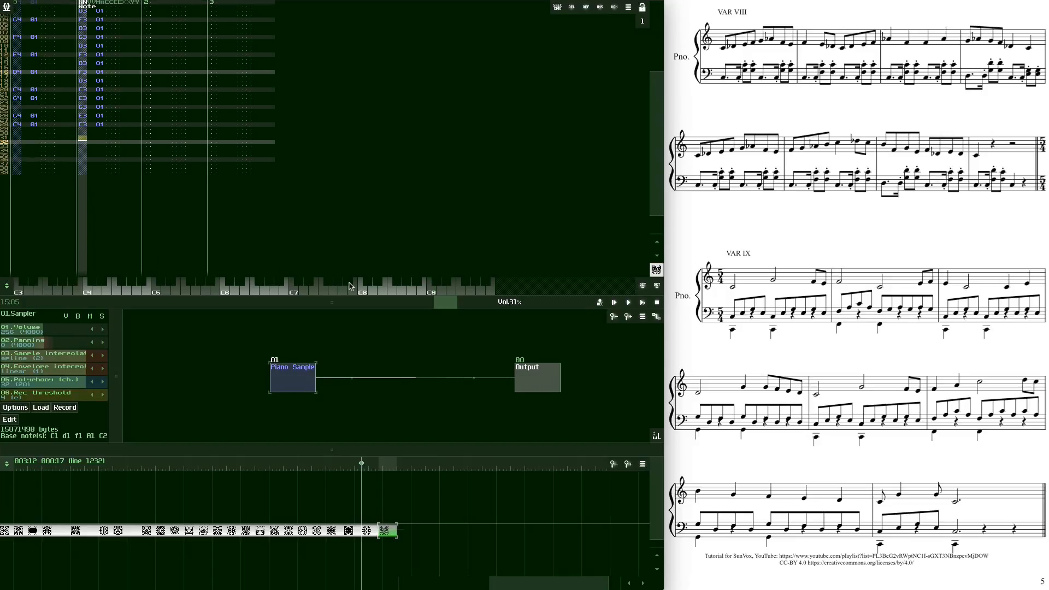
# Enter the first measure's bass in track 2: G2 on lines 00 and 08, with note-offs on lines 04 and 12
pyautogui.press('Tab')
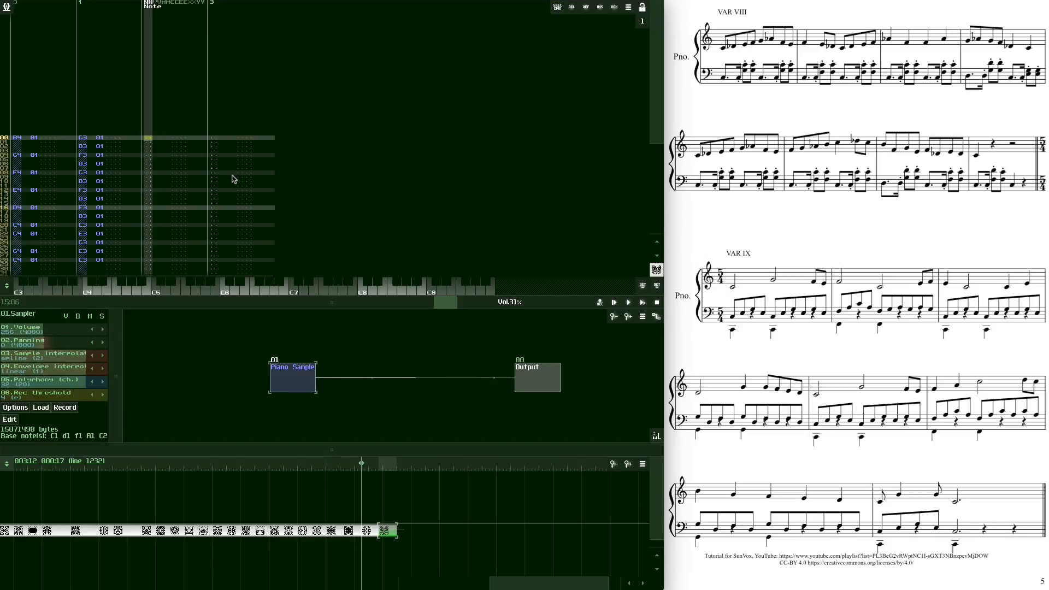
pyautogui.press('F1')
pyautogui.press('b')
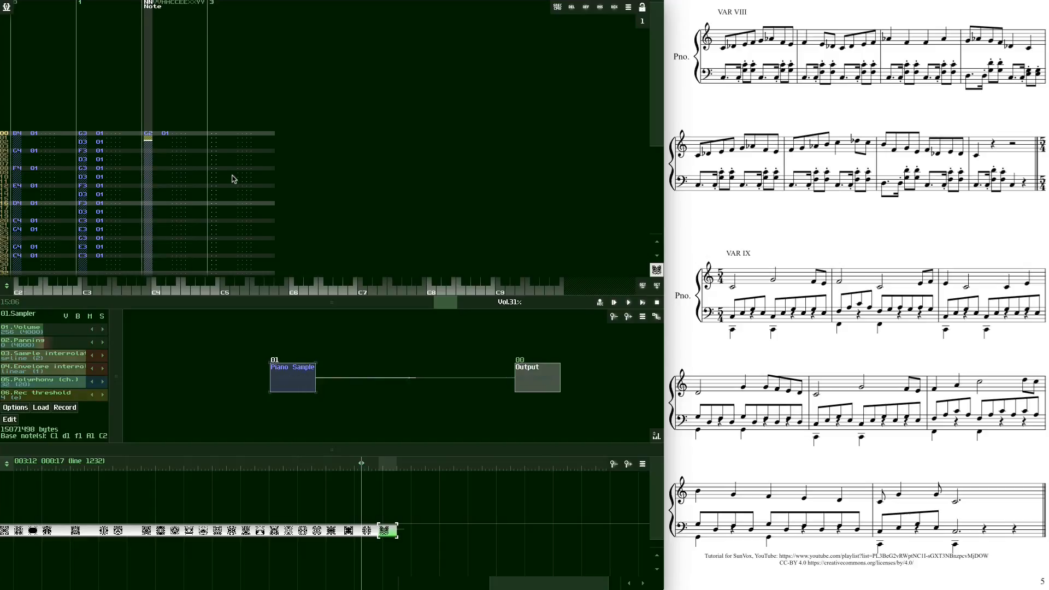
pyautogui.press('Down')
pyautogui.press('Down')
pyautogui.press('Down')
pyautogui.press('z')
pyautogui.press('Down')
pyautogui.press('Up')
pyautogui.press('Up')
pyautogui.press('a')
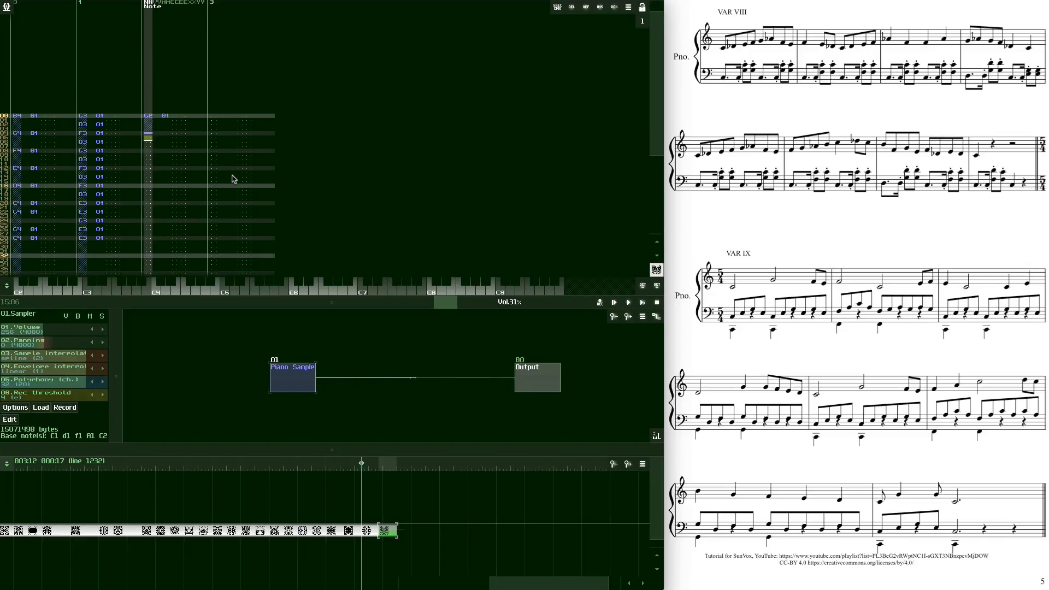
pyautogui.press('Down')
pyautogui.press('Down')
pyautogui.press('Down')
pyautogui.press('b')
pyautogui.press('Down')
pyautogui.press('Down')
pyautogui.press('Down')
pyautogui.press('a')
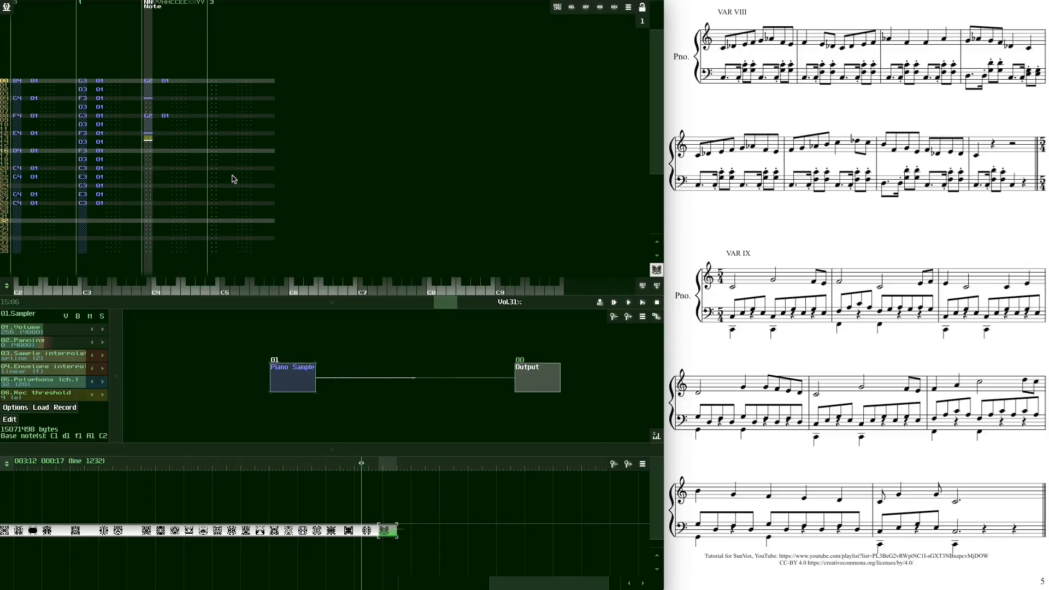
# Enter the second measure's bass in track 2: C2 on lines 20 and 28, with note-offs on lines 24 and 32
pyautogui.press('Down')
pyautogui.press('Down')
pyautogui.press('Down')
pyautogui.press('Down')
pyautogui.press('Down')
pyautogui.press('Down')
pyautogui.press('Down')
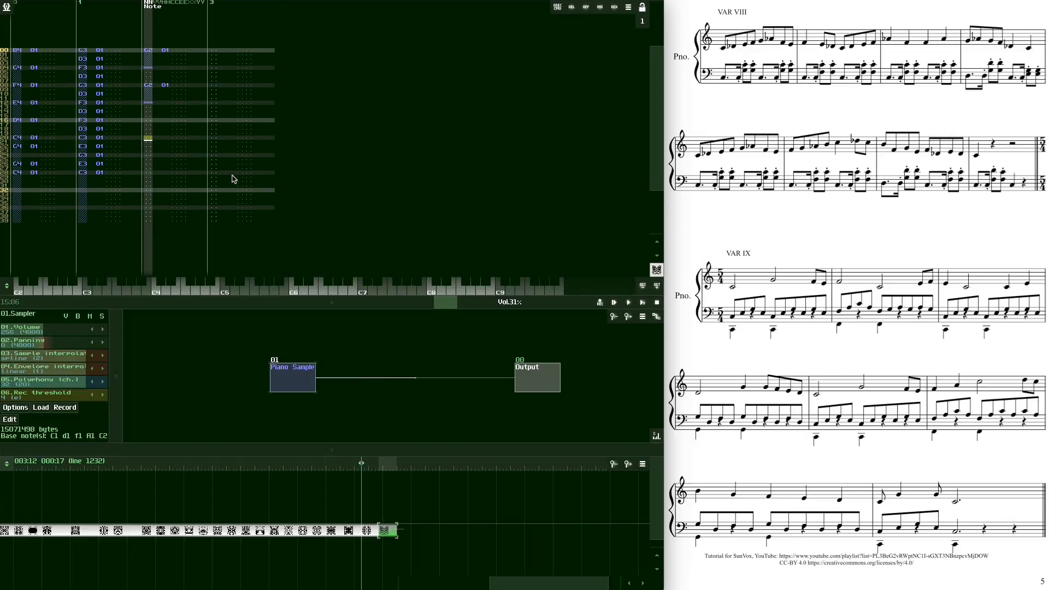
pyautogui.press('z')
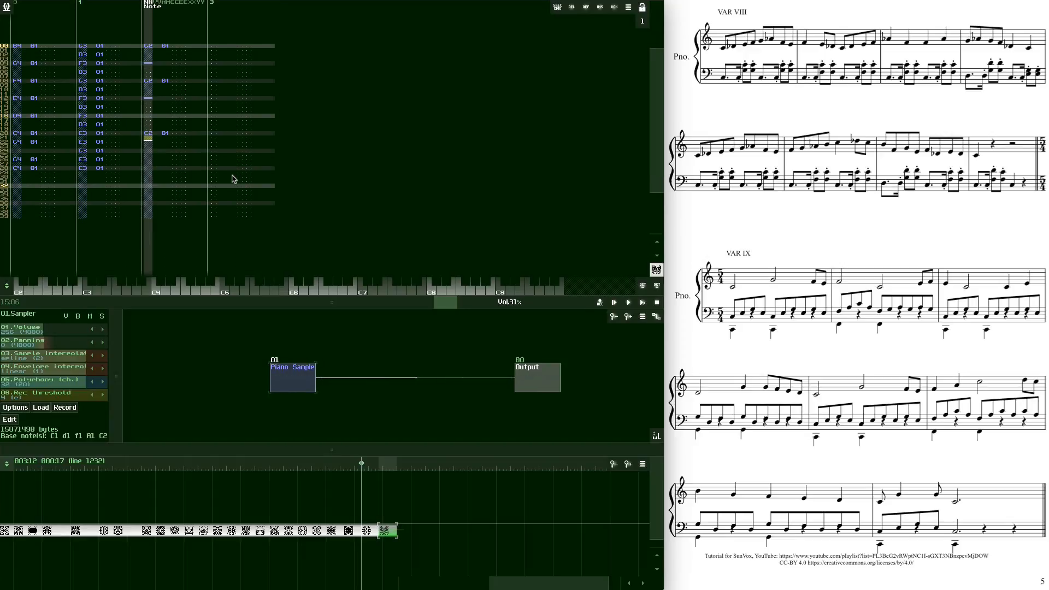
pyautogui.press('Down')
pyautogui.press('Down')
pyautogui.press('Down')
pyautogui.press('a')
pyautogui.press('Down')
pyautogui.press('Down')
pyautogui.press('Down')
pyautogui.press('z')
pyautogui.press('Down')
pyautogui.press('Down')
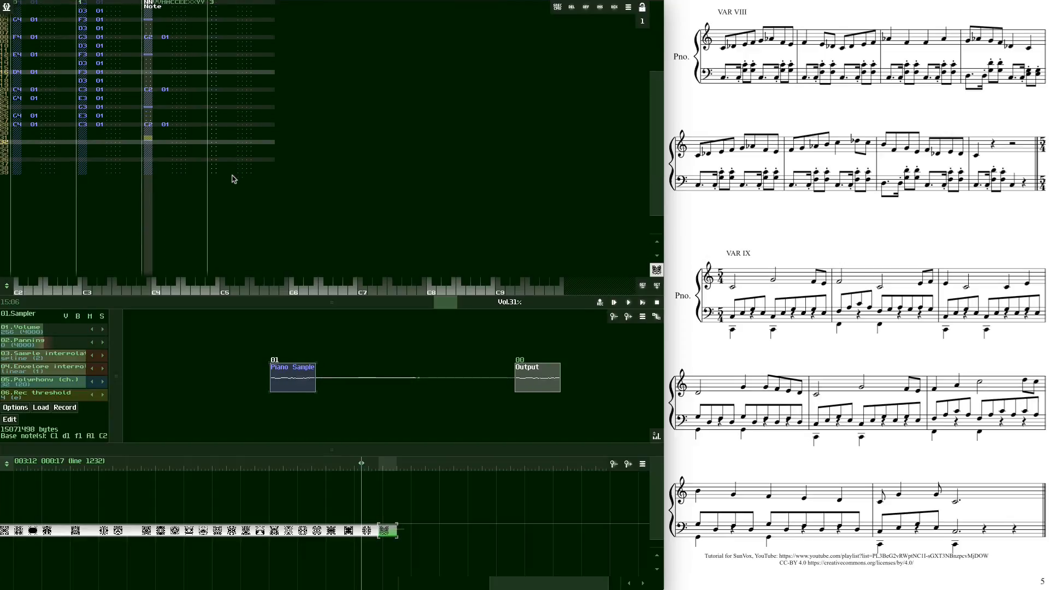
pyautogui.press('a')
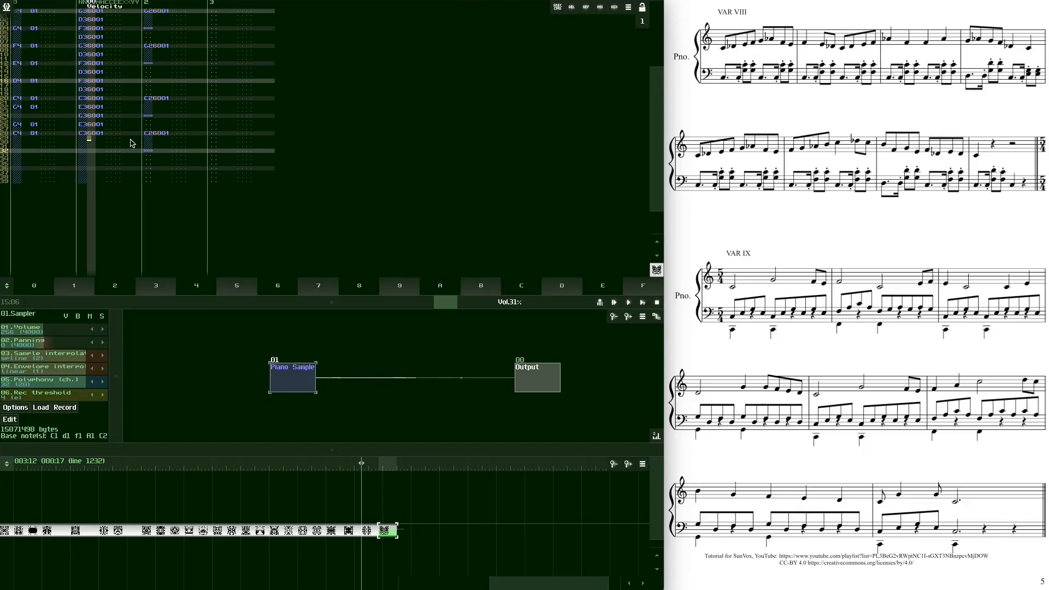
# Play back the end of the fourth pattern and the whole of Variation IX from the start of its first pattern
pyautogui.click(645, 304)
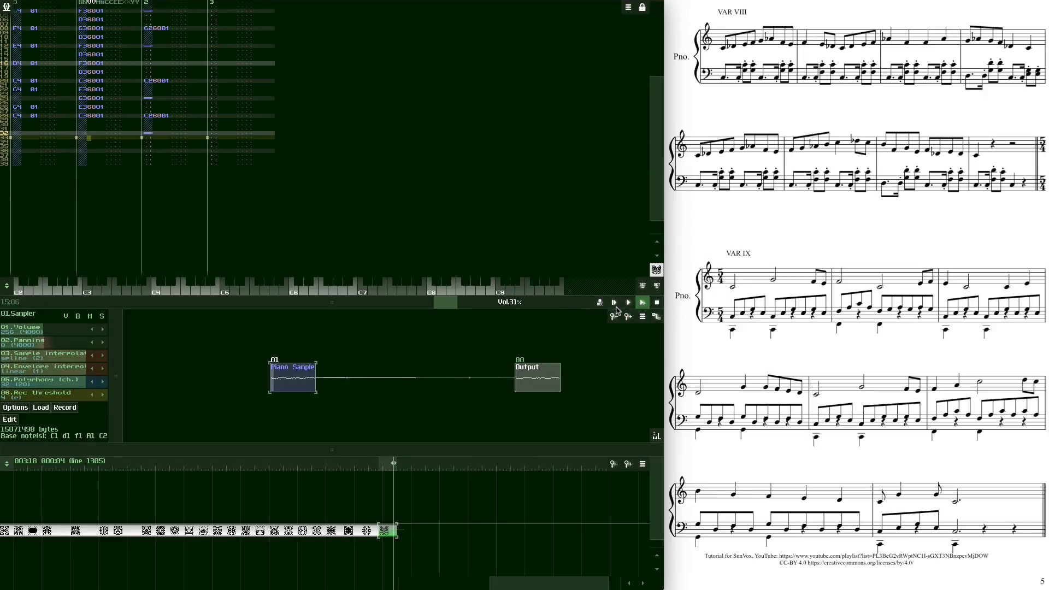
pyautogui.click(658, 303)
pyautogui.click(331, 534)
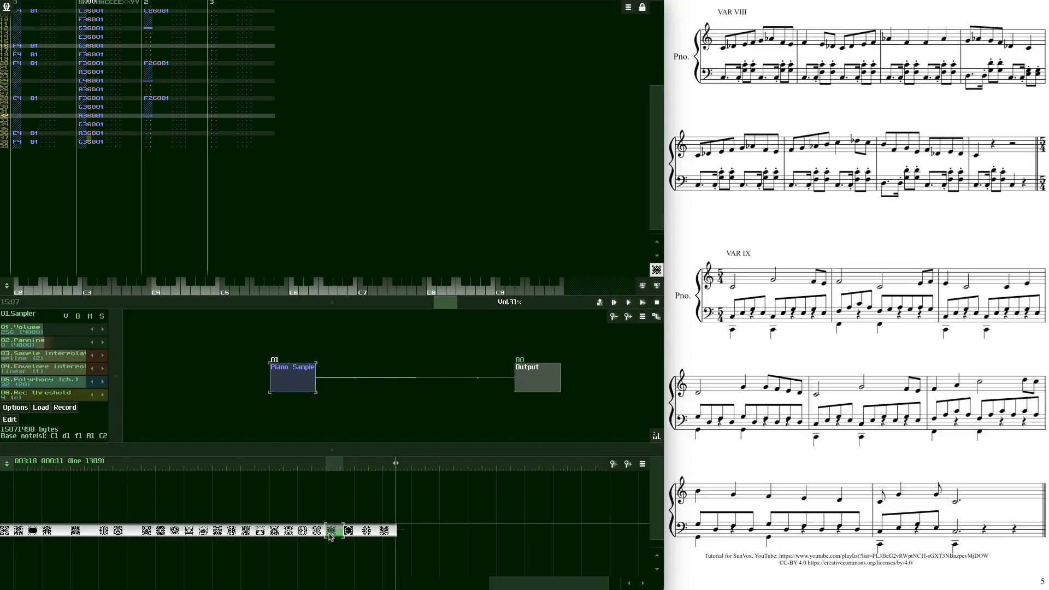
pyautogui.click(326, 466)
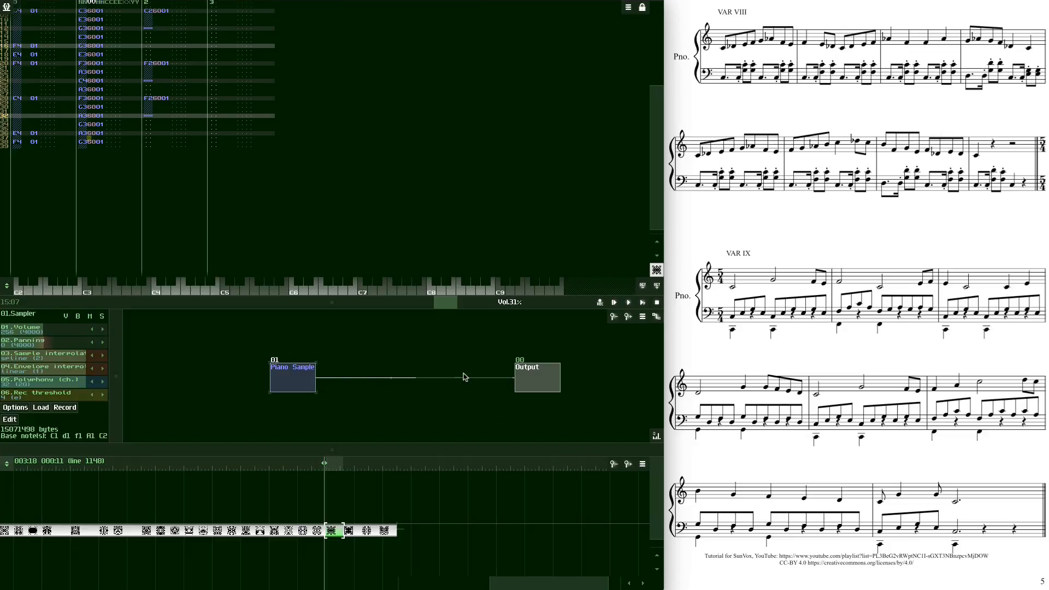
pyautogui.click(630, 304)
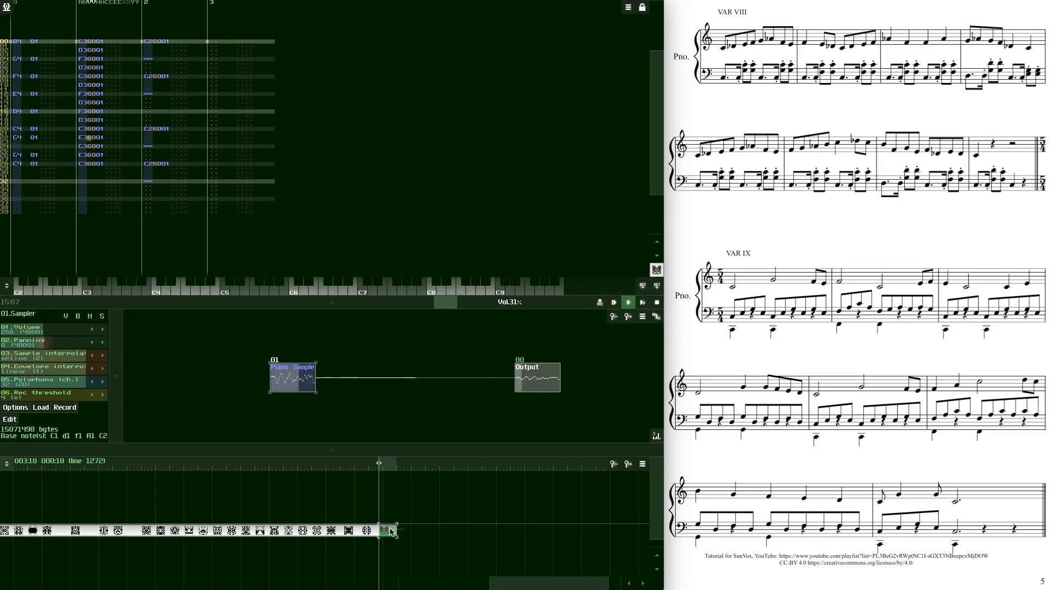
pyautogui.click(657, 303)
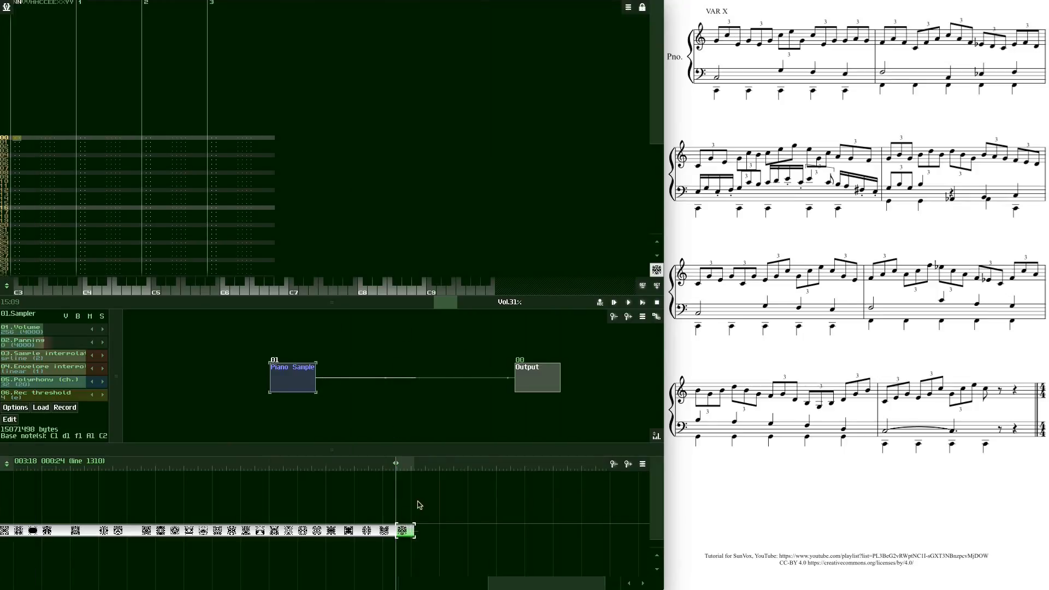
# Examine the triplet notation of the earlier variations in the sheet music and the delay effects in the earlier triplet pattern
pyautogui.scroll(-5, 480, 182)
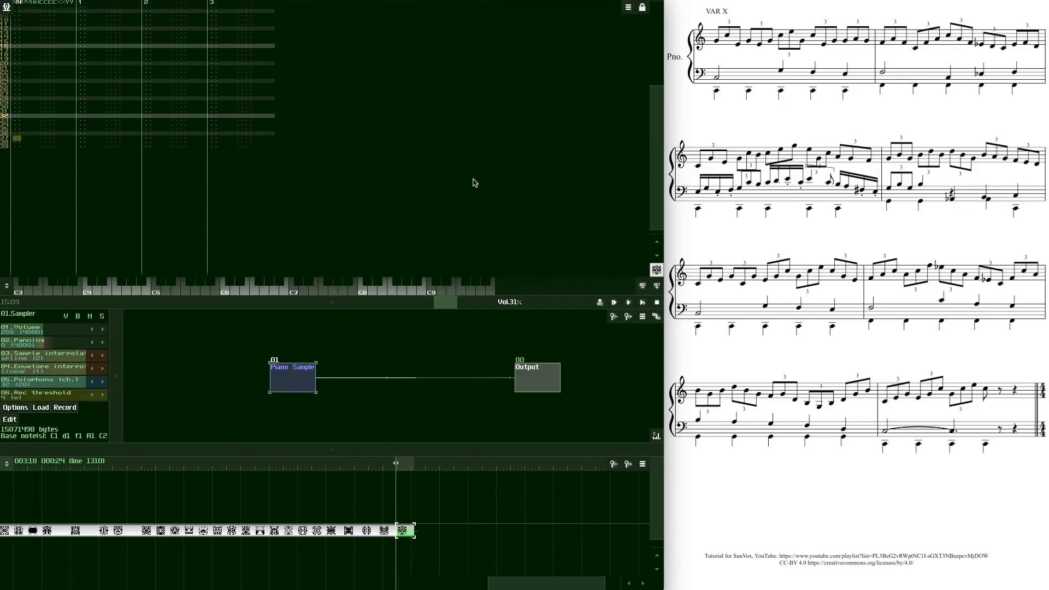
pyautogui.scroll(-3, 474, 182)
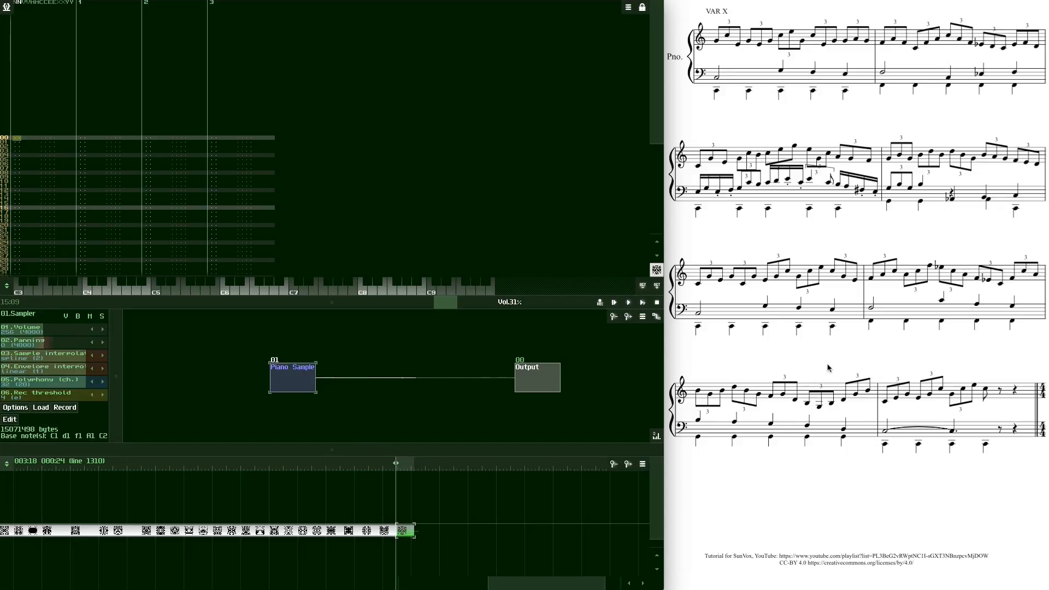
pyautogui.scroll(1, 827, 366)
pyautogui.scroll(2, 828, 366)
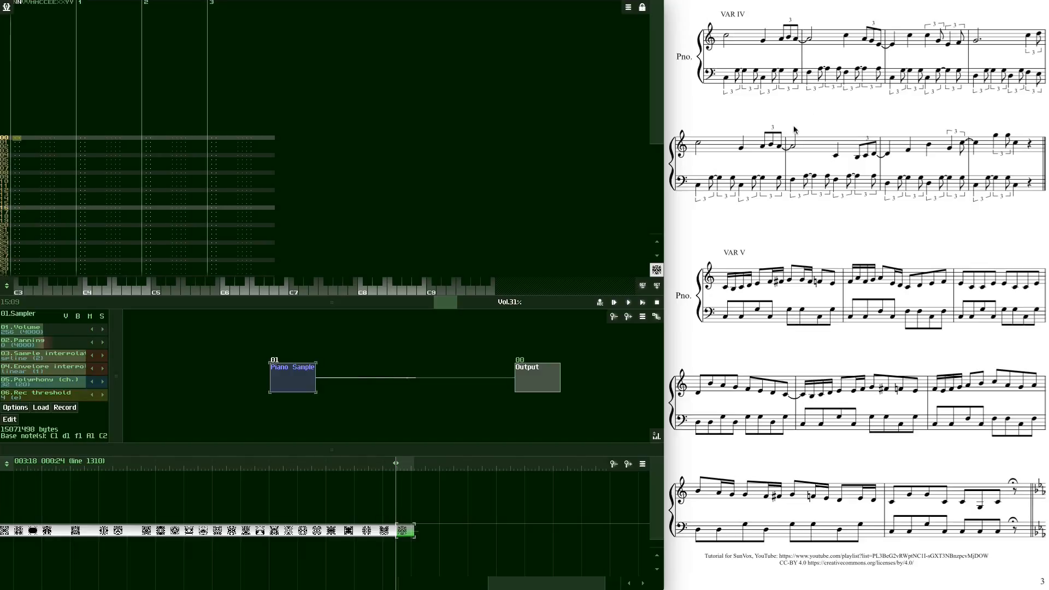
pyautogui.scroll(-3, 795, 131)
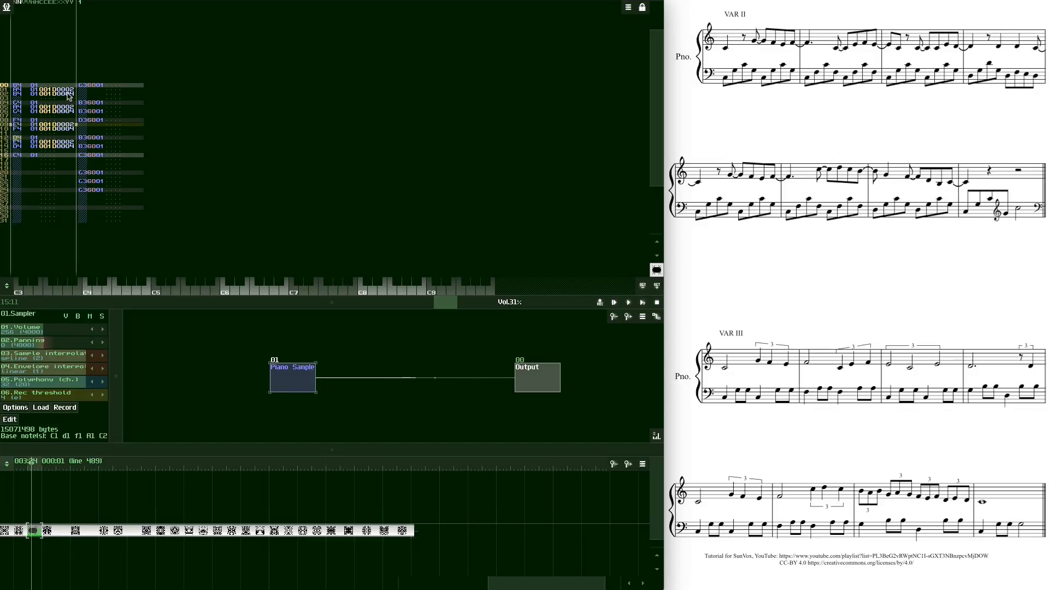
# Enter the first measure's first two melody triplets in track 0 of the empty Variation X pattern, on lines 00–02 and 04–06
pyautogui.doubleClick(405, 530)
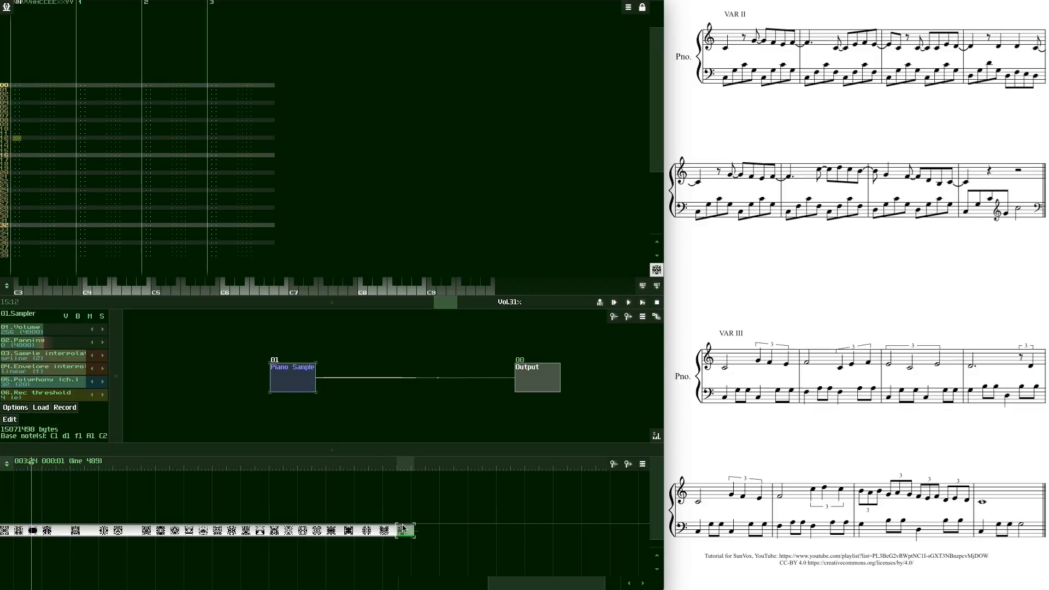
pyautogui.click(18, 86)
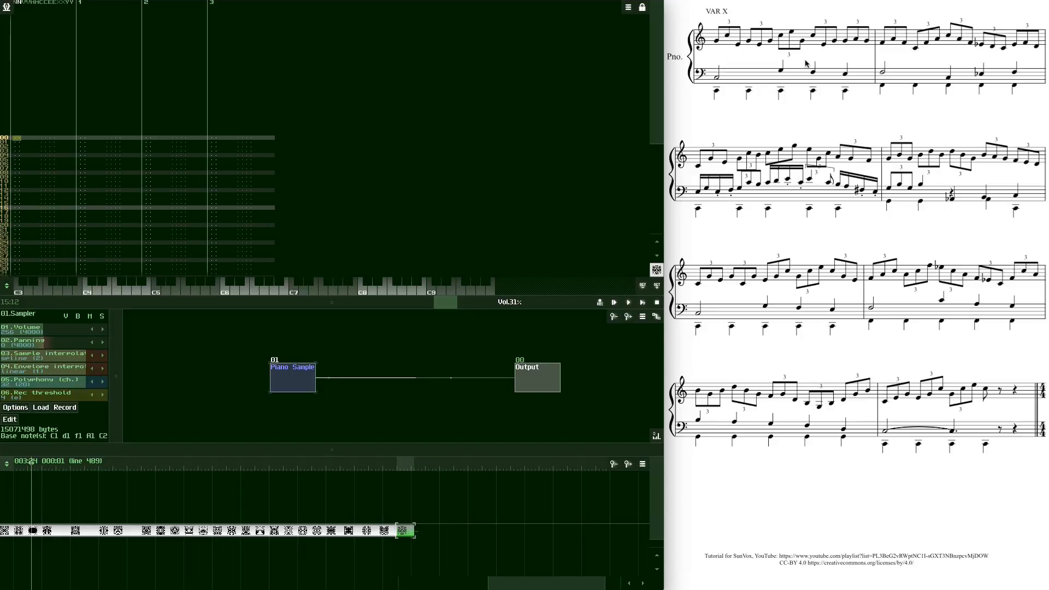
pyautogui.press('space')
pyautogui.press('b')
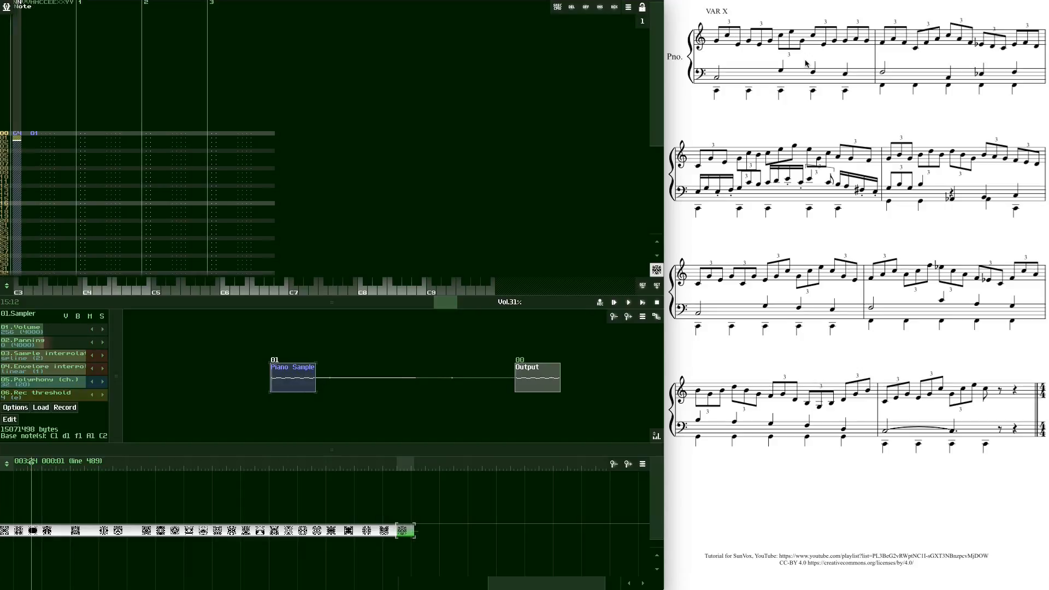
pyautogui.press('q')
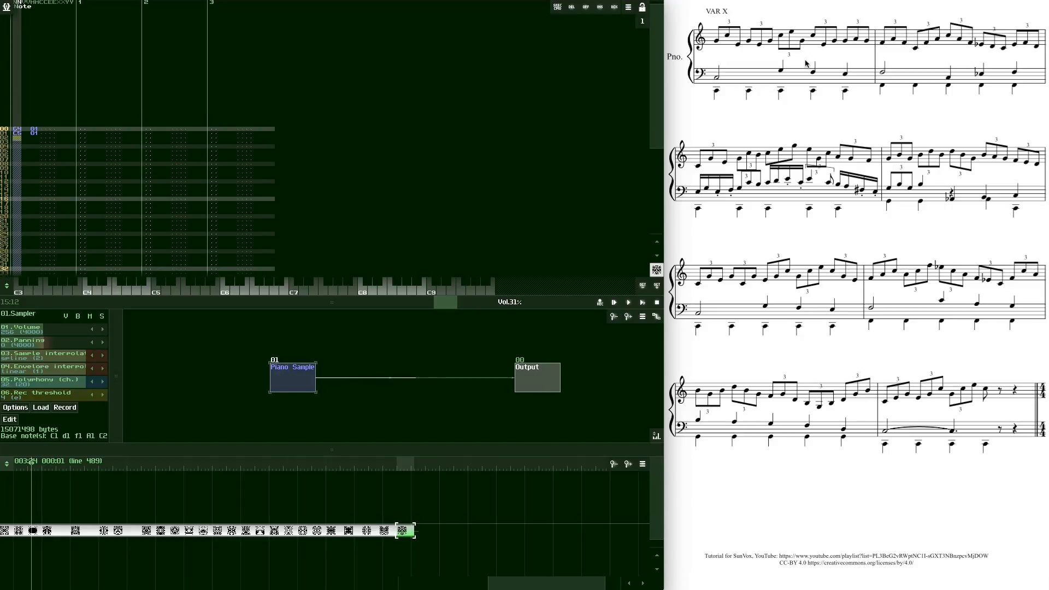
pyautogui.press('c')
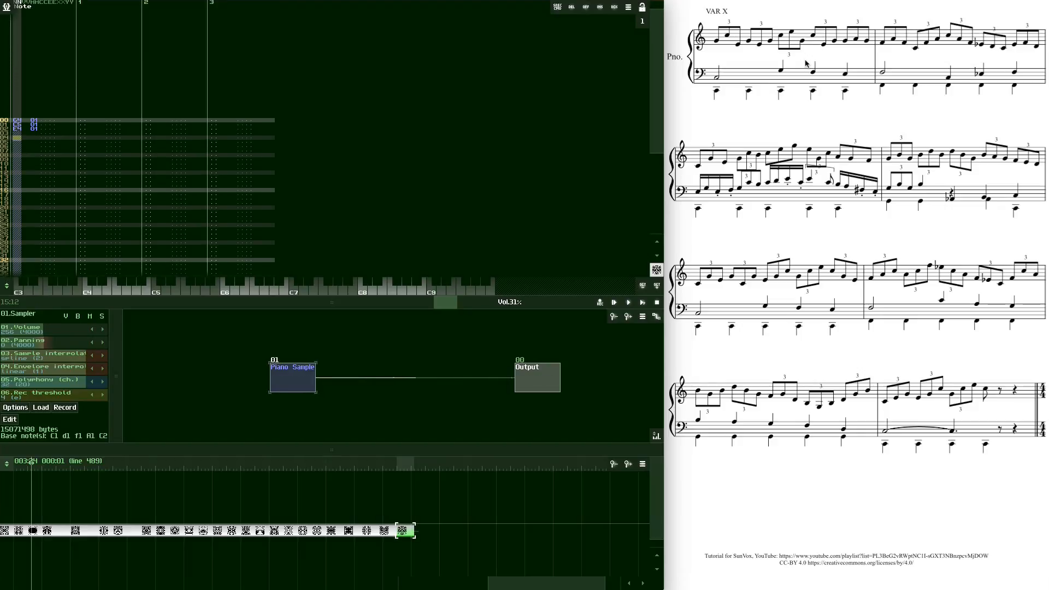
pyautogui.press('z')
pyautogui.press('c')
pyautogui.press('z')
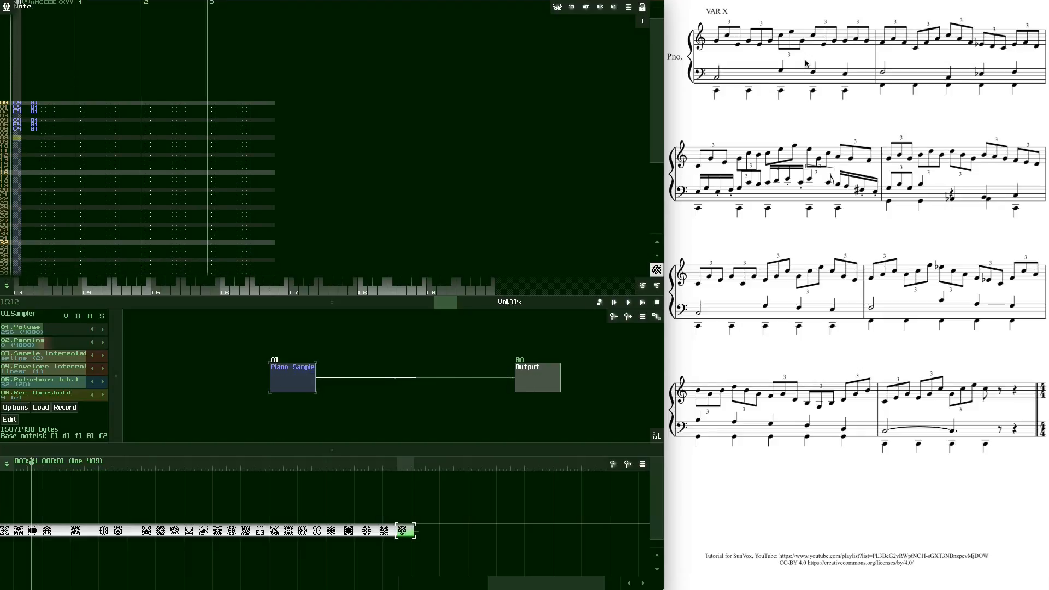
# Enter the first measure's third, fourth and fifth melody triplets in track 0 on lines 08–10, 12–14 and 16–18
pyautogui.press('q')
pyautogui.press('e')
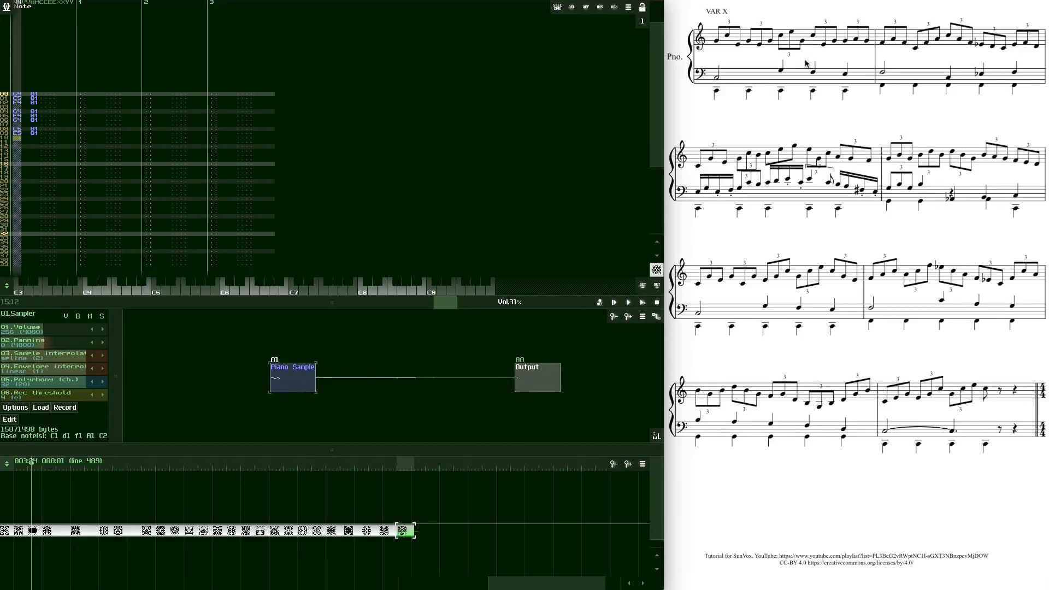
pyautogui.press('z')
pyautogui.press('Down')
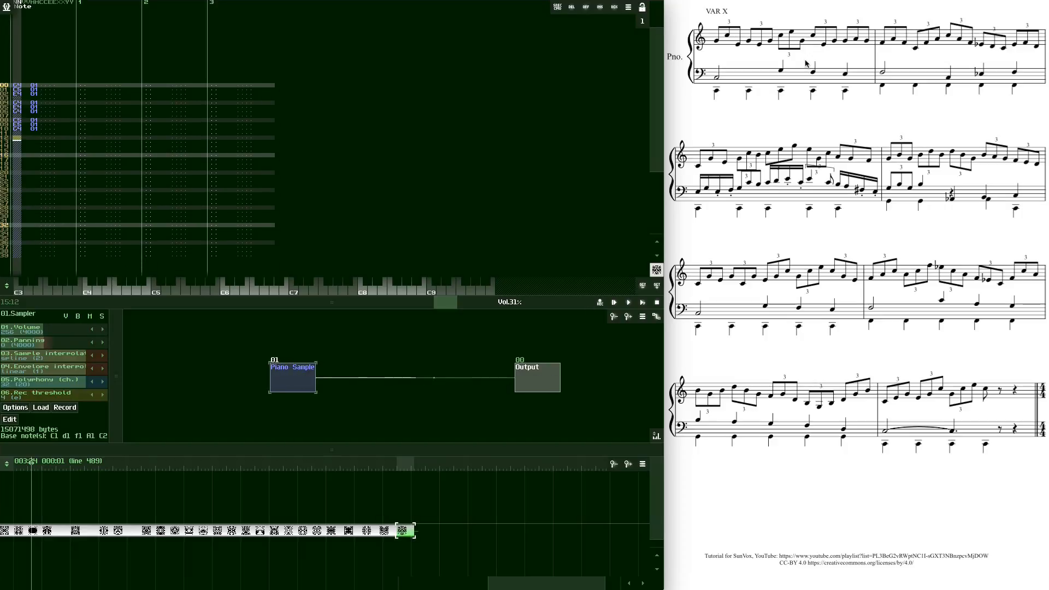
pyautogui.press('q')
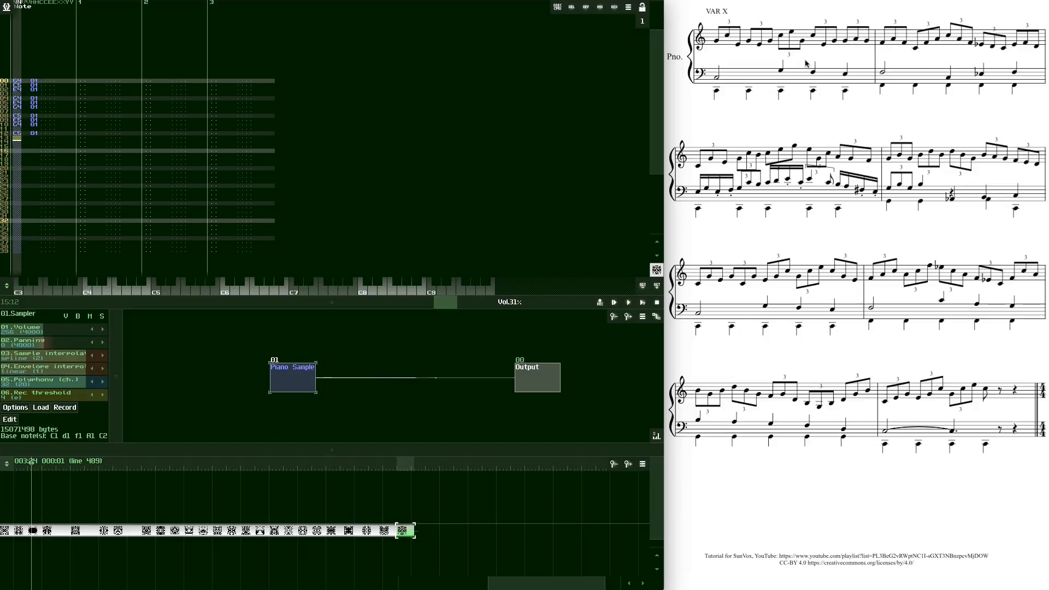
pyautogui.press('c')
pyautogui.press('z')
pyautogui.press('Down')
pyautogui.press('z')
pyautogui.press('n')
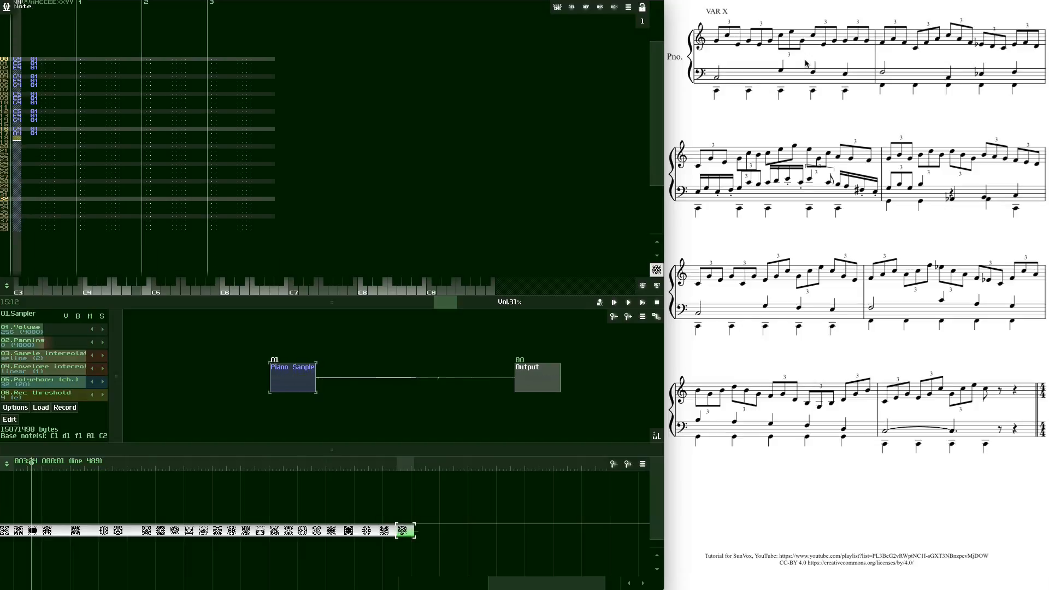
pyautogui.press('z')
# Check the last triplets entered in track 0 against the first measure of Variation X in the sheet music
pyautogui.press('Up')
pyautogui.press('Up')
pyautogui.press('Up')
pyautogui.press('Up')
pyautogui.press('Up')
pyautogui.press('Up')
pyautogui.press('Down')
pyautogui.press('Down')
pyautogui.press('Down')
pyautogui.press('Down')
pyautogui.press('Down')
pyautogui.press('Down')
pyautogui.press('Down')
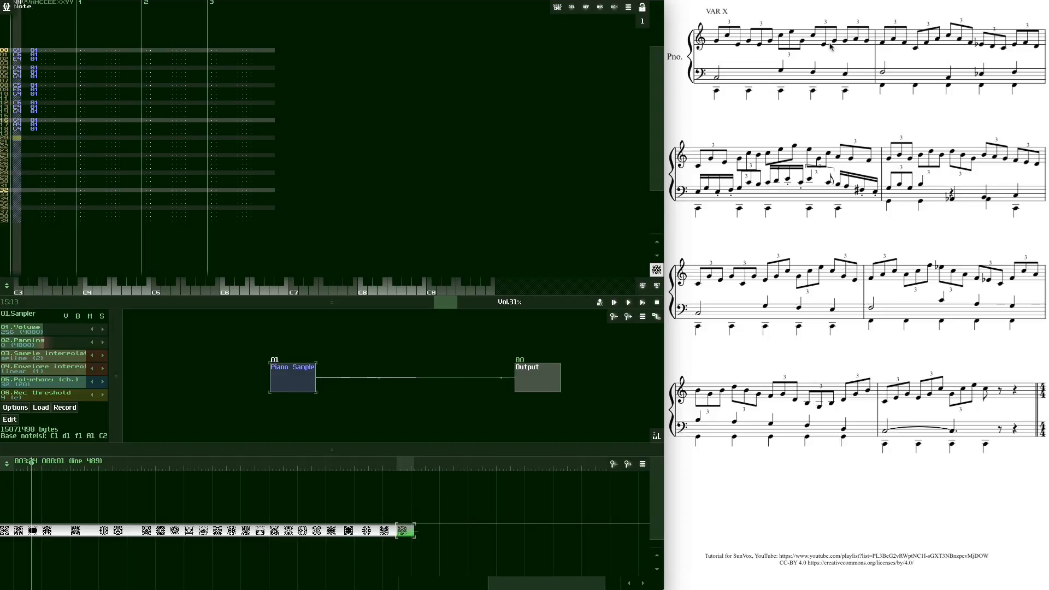
# Enter the second measure's first two melody triplets in track 0 on lines 20–22 and 24–26
pyautogui.press('v')
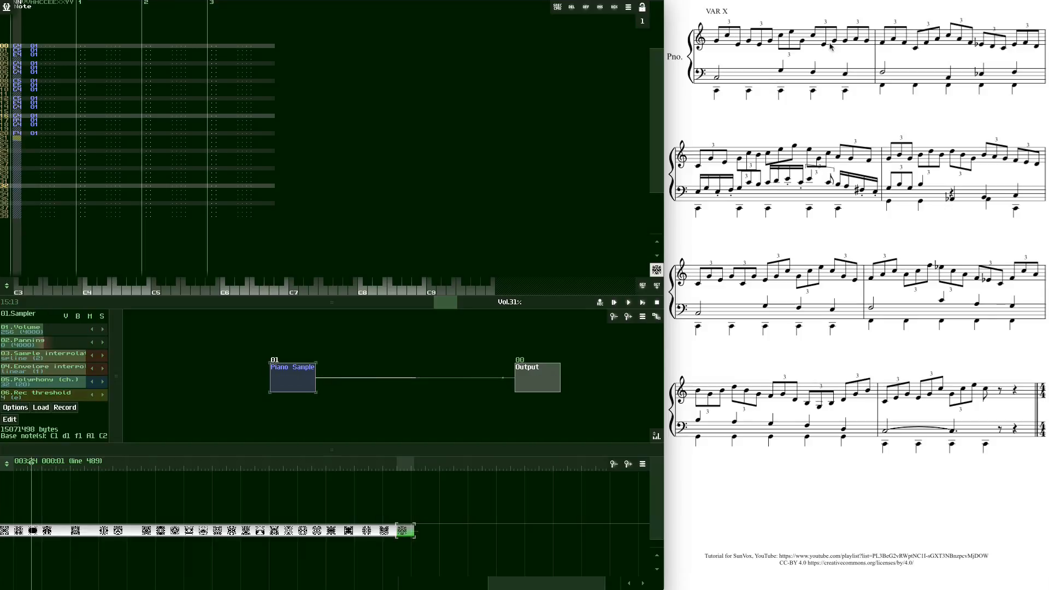
pyautogui.press('n')
pyautogui.press('v')
pyautogui.press('Down')
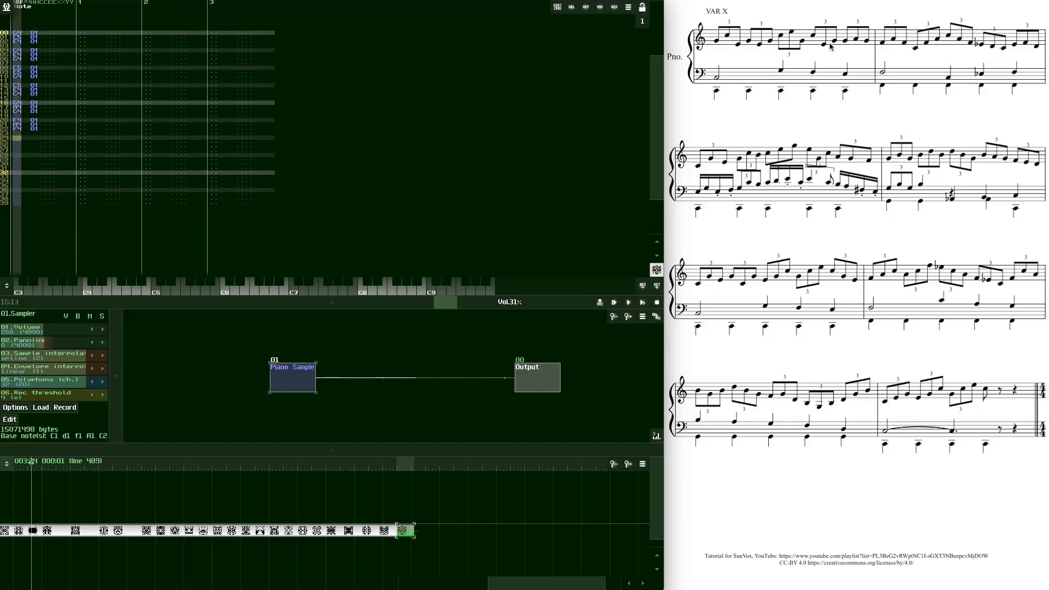
pyautogui.press('z')
pyautogui.press('v')
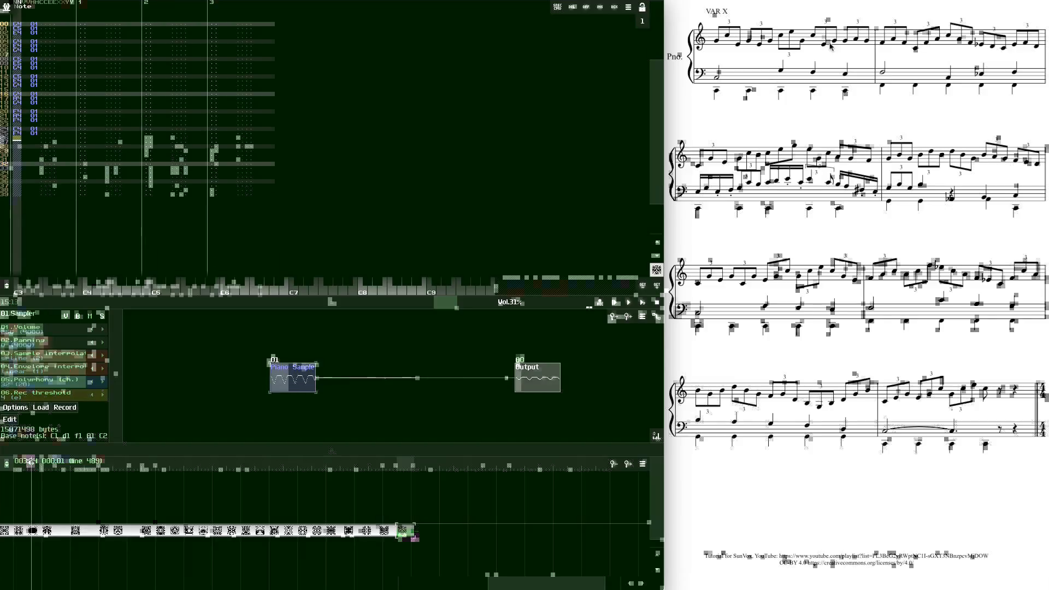
pyautogui.press('m')
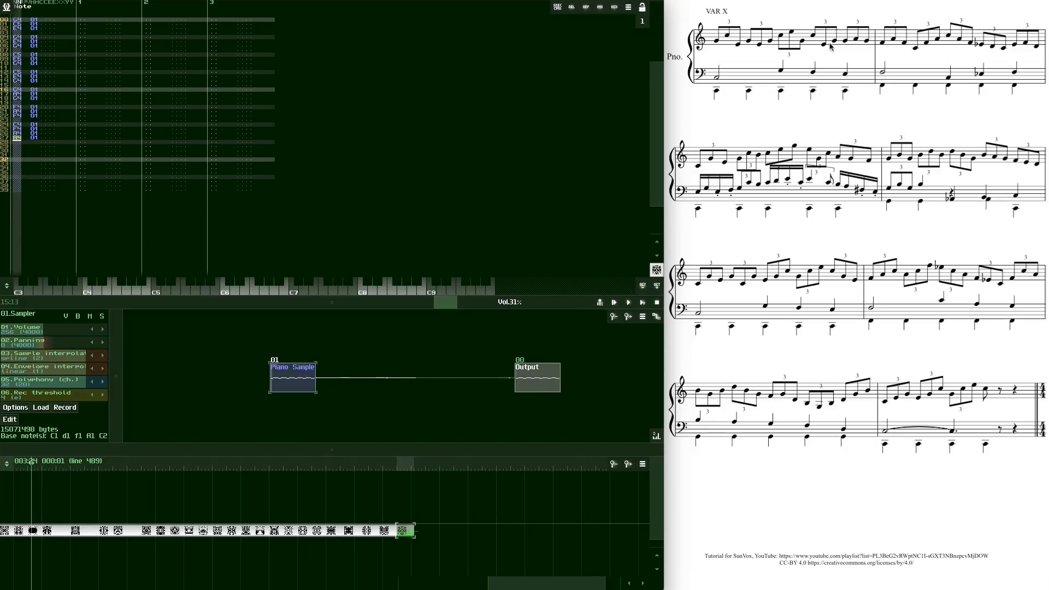
pyautogui.press('Down')
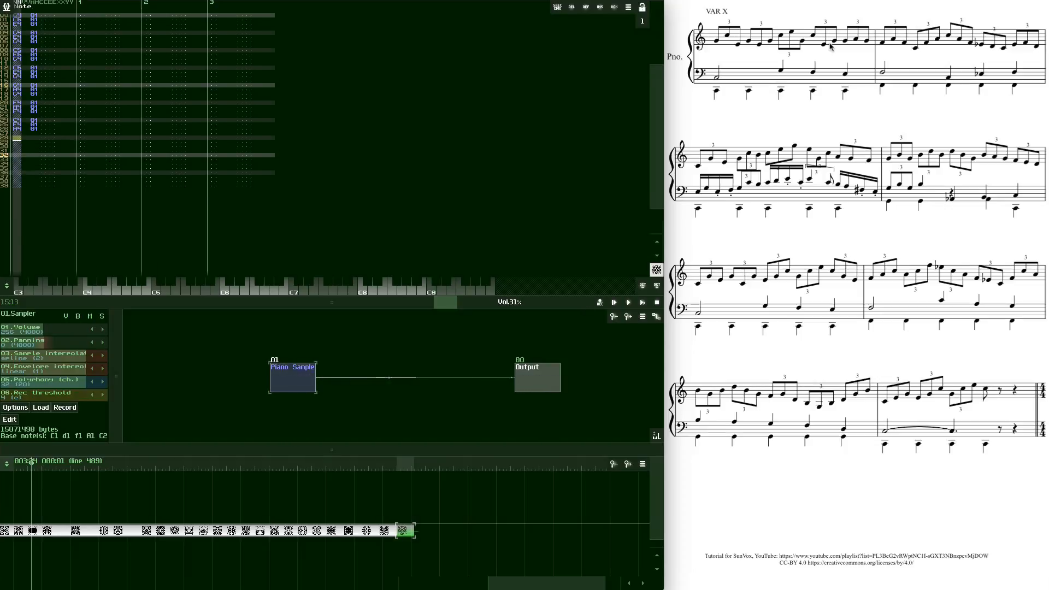
# Enter the second measure's third and fourth melody triplets in track 0 on lines 28–30 and 32–34
pyautogui.press('q')
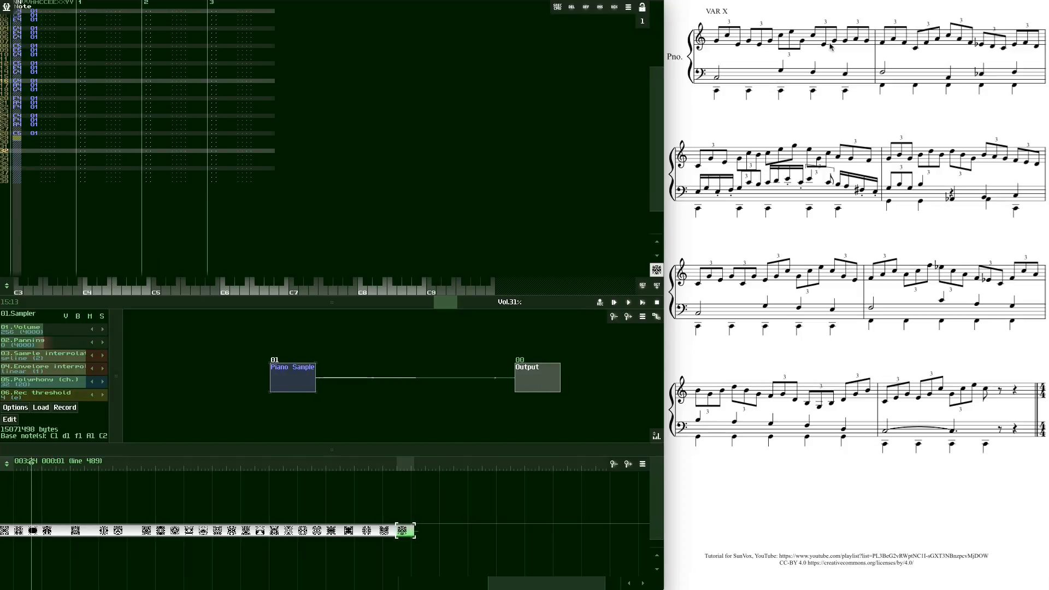
pyautogui.press('n')
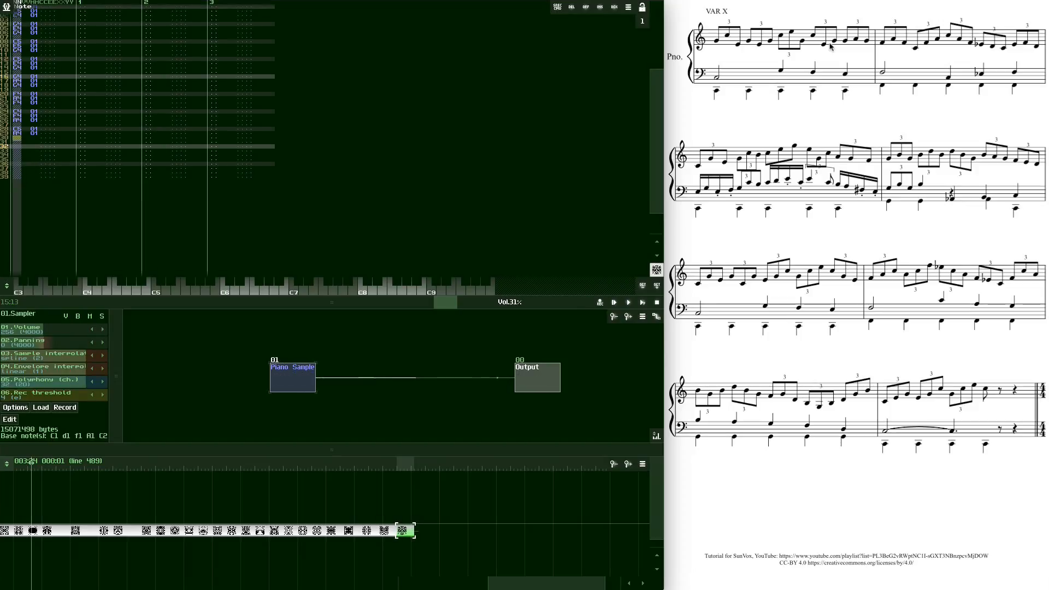
pyautogui.press('v')
pyautogui.press('Down')
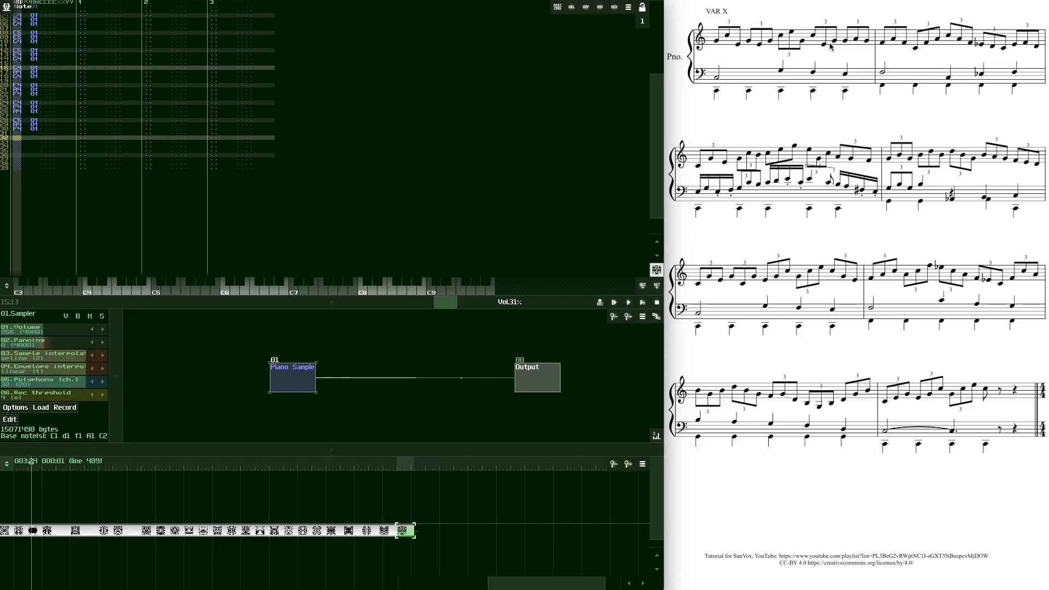
pyautogui.press('3')
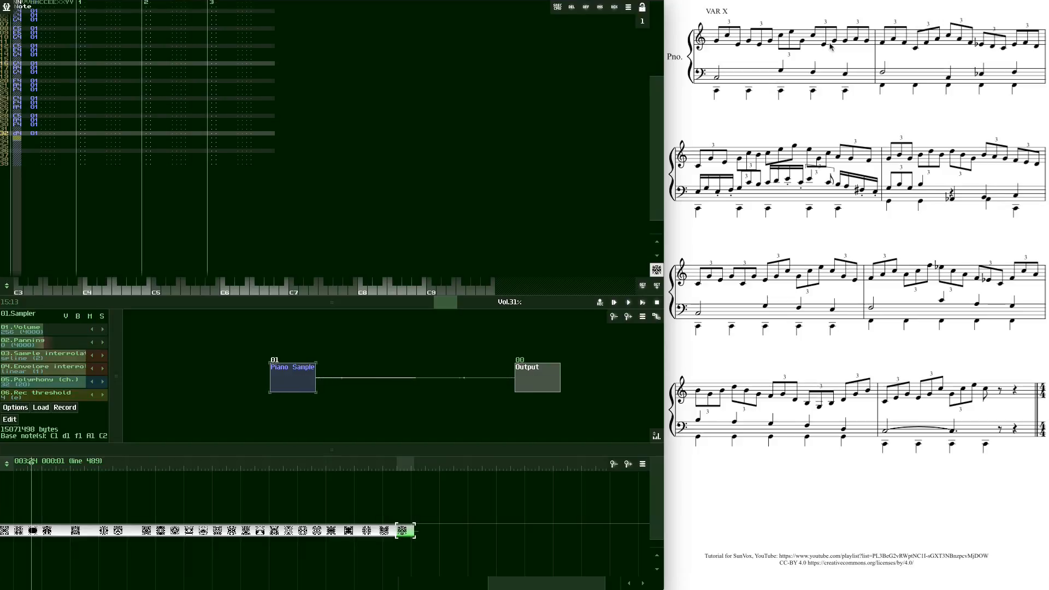
pyautogui.press('w')
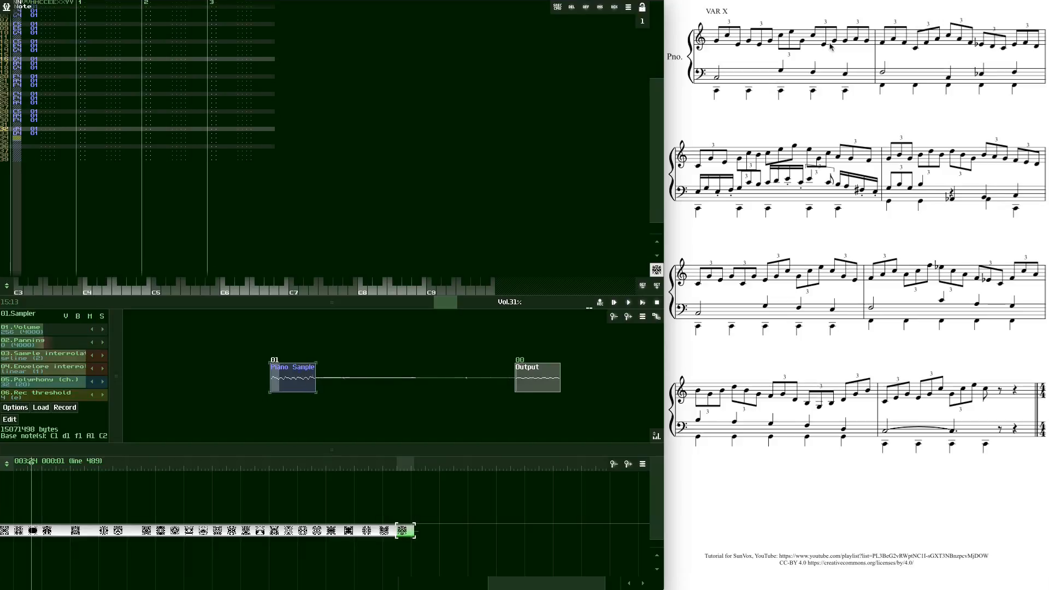
pyautogui.press('q')
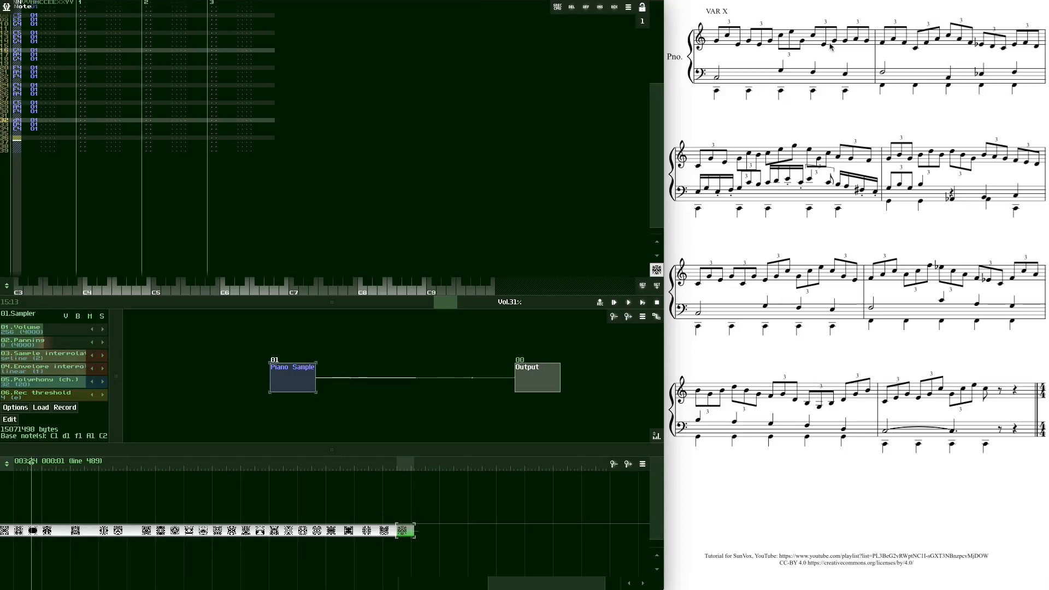
# Enter the second measure's last melody triplet in track 0 on lines 36–38 and play the pattern back
pyautogui.press('3')
pyautogui.press('r')
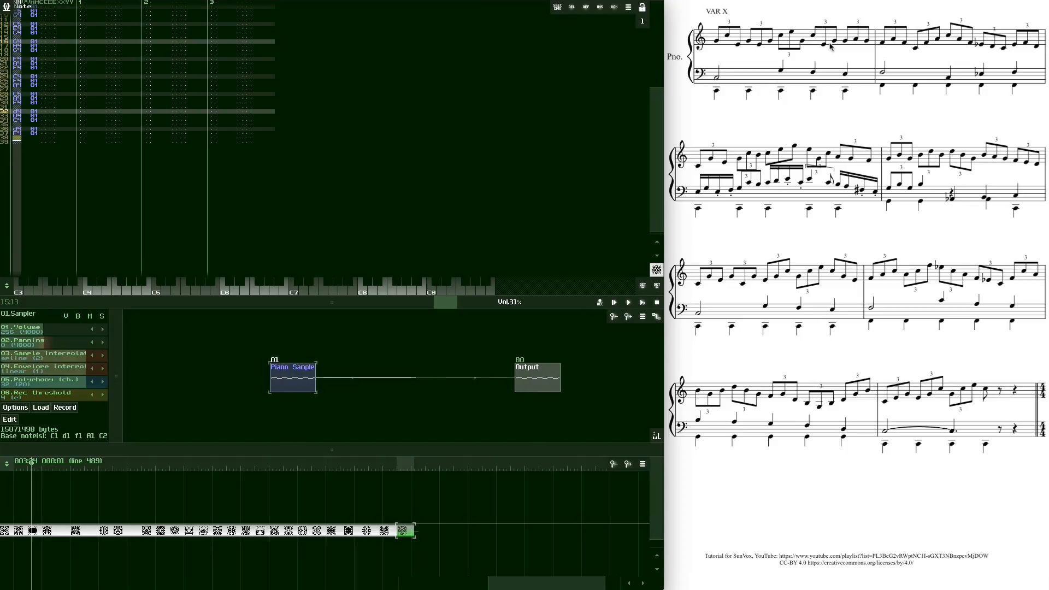
pyautogui.press('w')
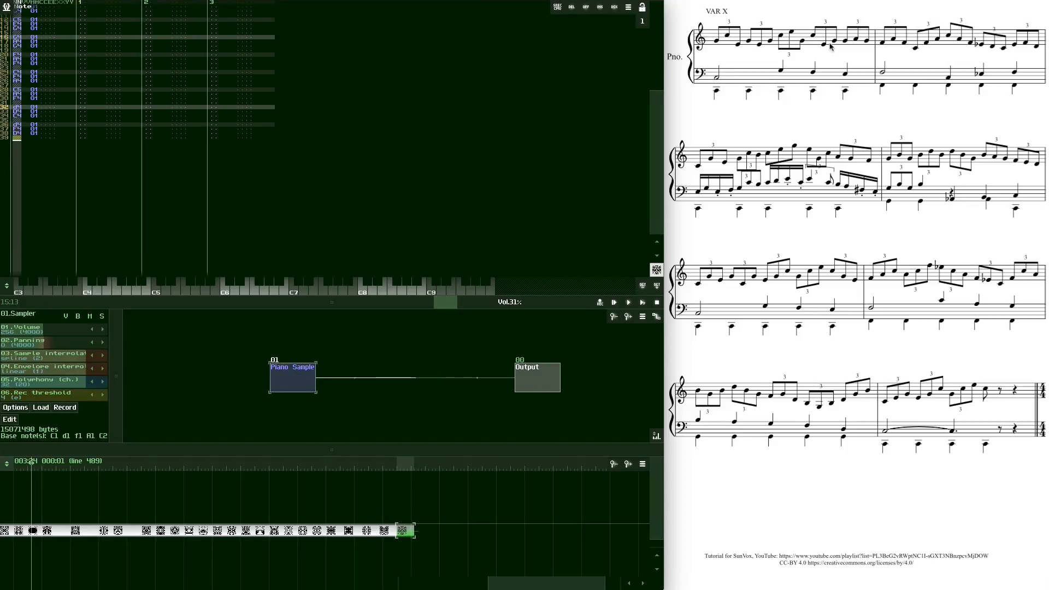
pyautogui.press('Down')
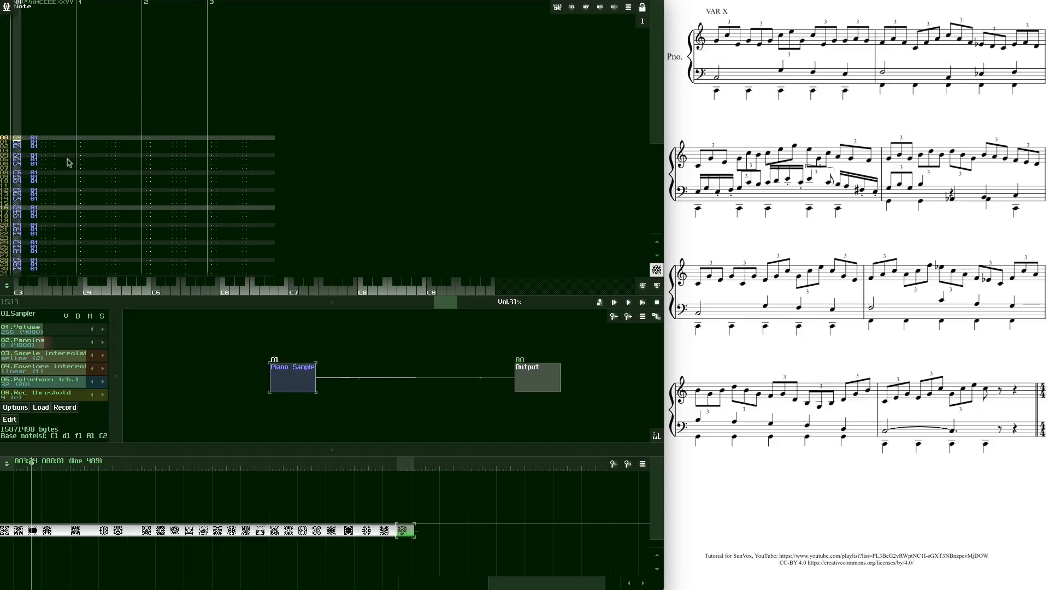
pyautogui.click(643, 302)
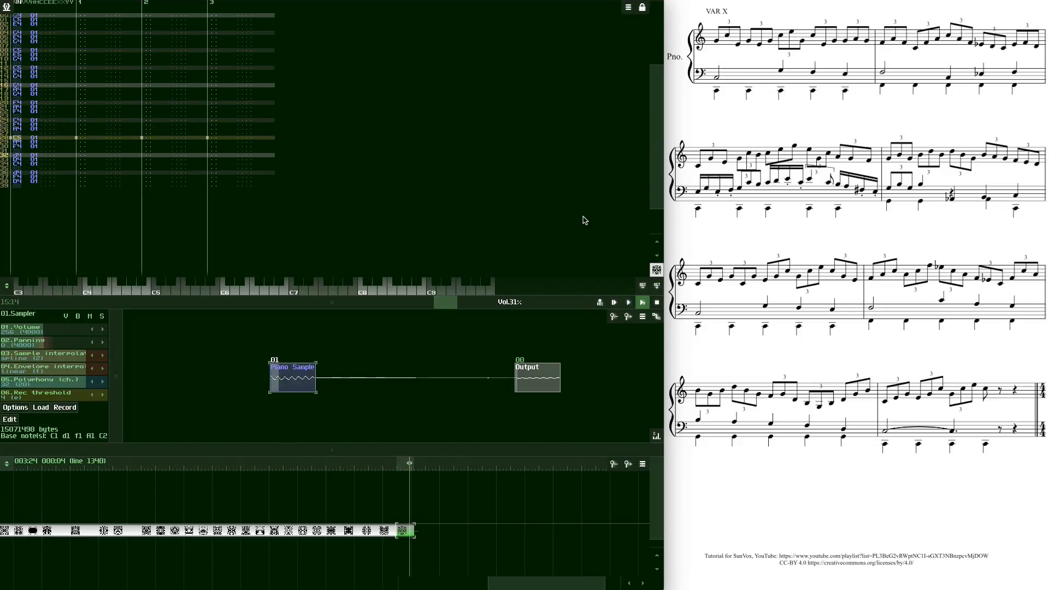
pyautogui.click(655, 302)
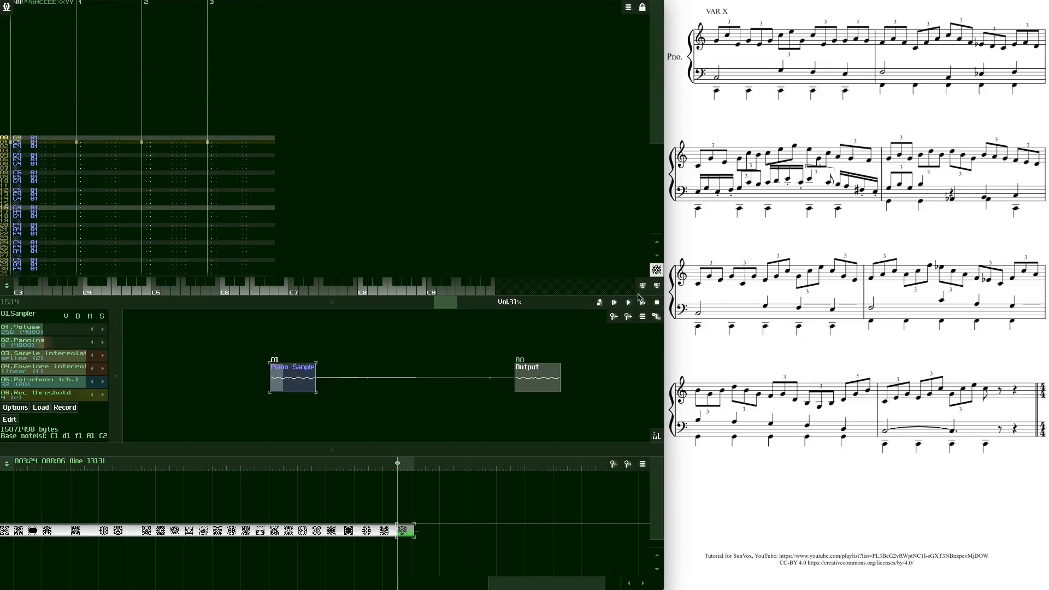
# Enter 1 as the effect code's first digit on the second and third notes of the first measure's triplets, lines 01–02 through 17–18
pyautogui.click(53, 142)
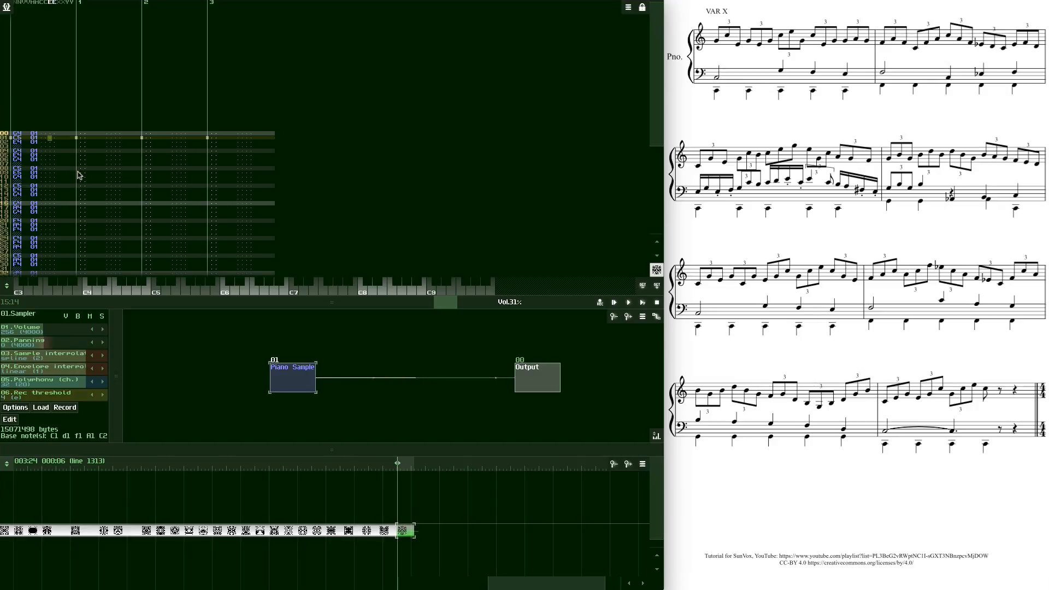
pyautogui.press('space')
pyautogui.write('11')
pyautogui.press('Down')
pyautogui.press('Down')
pyautogui.write('11')
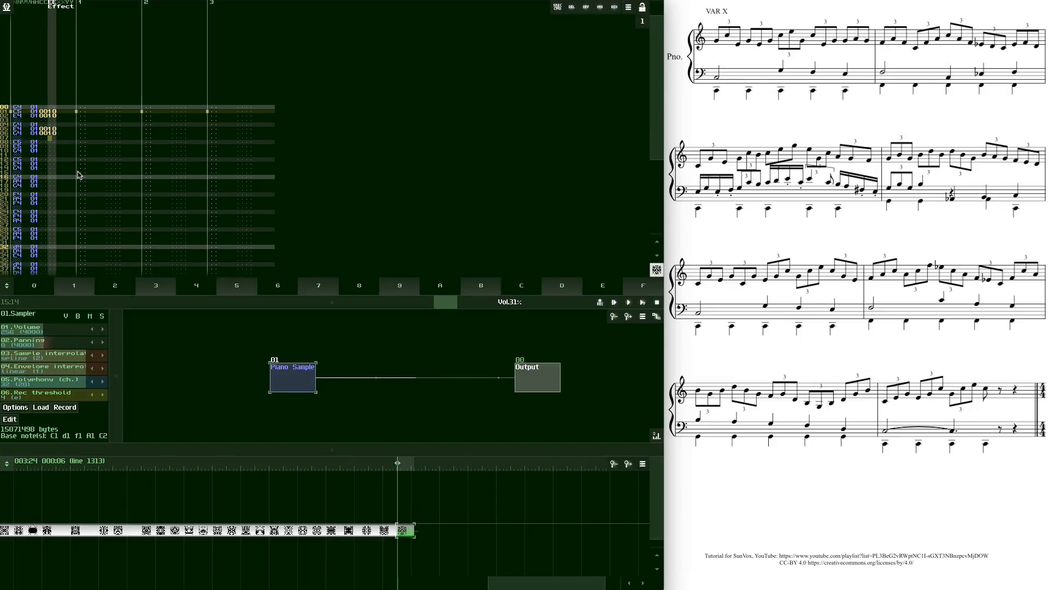
pyautogui.press('Down')
pyautogui.press('Down')
pyautogui.write('11')
pyautogui.press('Down')
pyautogui.press('Down')
pyautogui.write('11')
pyautogui.press('Down')
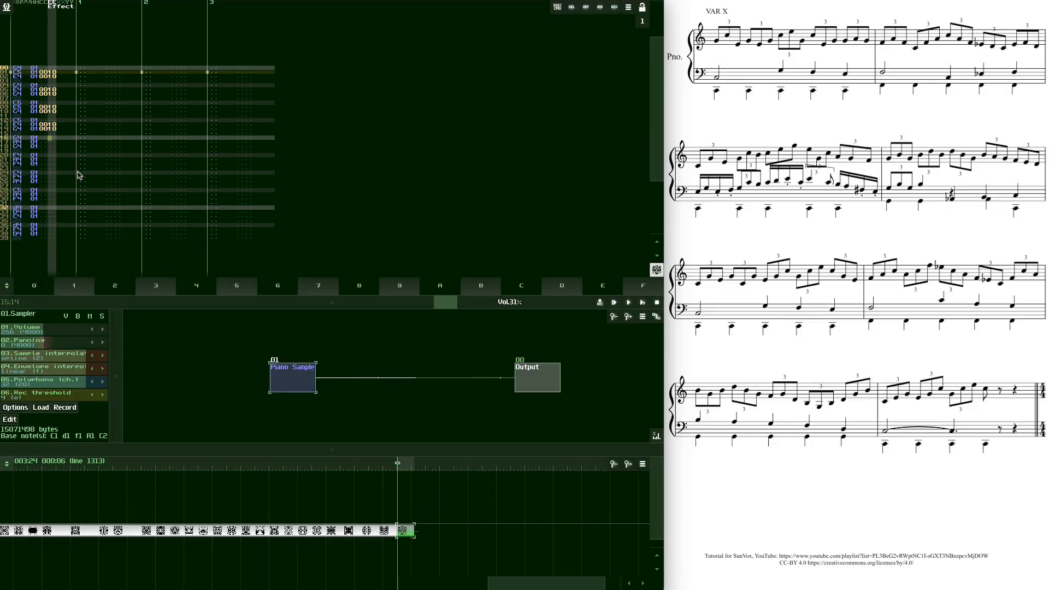
pyautogui.press('Down')
pyautogui.write('11')
# Enter 1 as the effect code's first digit on the second and third notes of the second measure's triplets, lines 21–22 through 37–38
pyautogui.press('Down')
pyautogui.press('Down')
pyautogui.write('11')
pyautogui.press('Down')
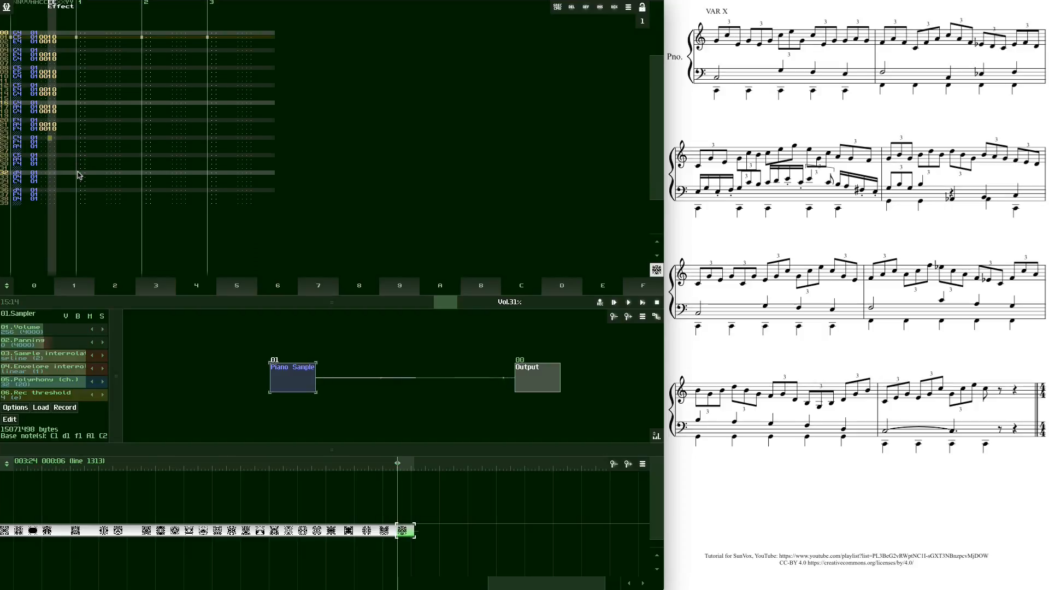
pyautogui.press('Down')
pyautogui.write('11')
pyautogui.press('Down')
pyautogui.press('Down')
pyautogui.write('11')
pyautogui.press('Down')
pyautogui.press('Down')
pyautogui.write('1 00')
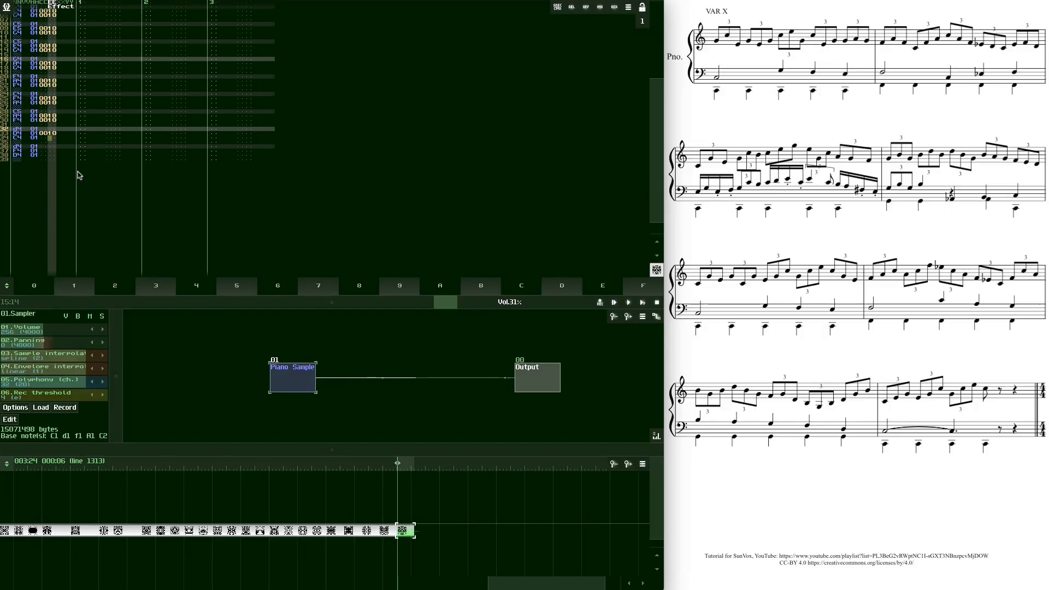
pyautogui.write('1')
pyautogui.press('Down')
pyautogui.press('Down')
pyautogui.write('11')
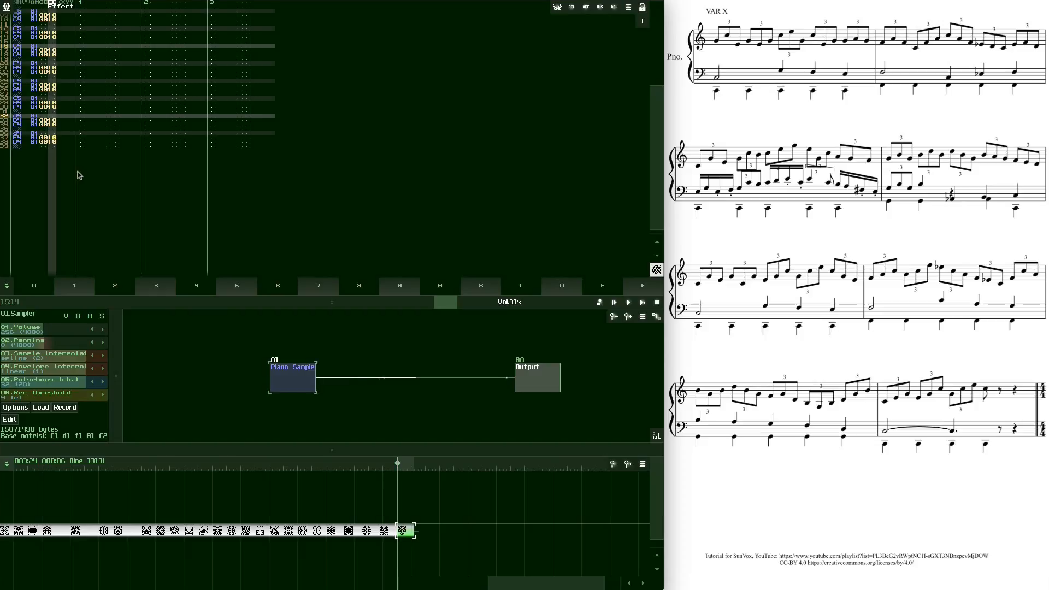
# Complete the effect code as 1D on the second and third notes of the first measure's triplets, lines 01–02 through 17–18
pyautogui.write('dd')
pyautogui.press('Down')
pyautogui.press('Down')
pyautogui.write('dd')
pyautogui.press('Down')
pyautogui.press('Down')
pyautogui.write('dd')
pyautogui.press('Down')
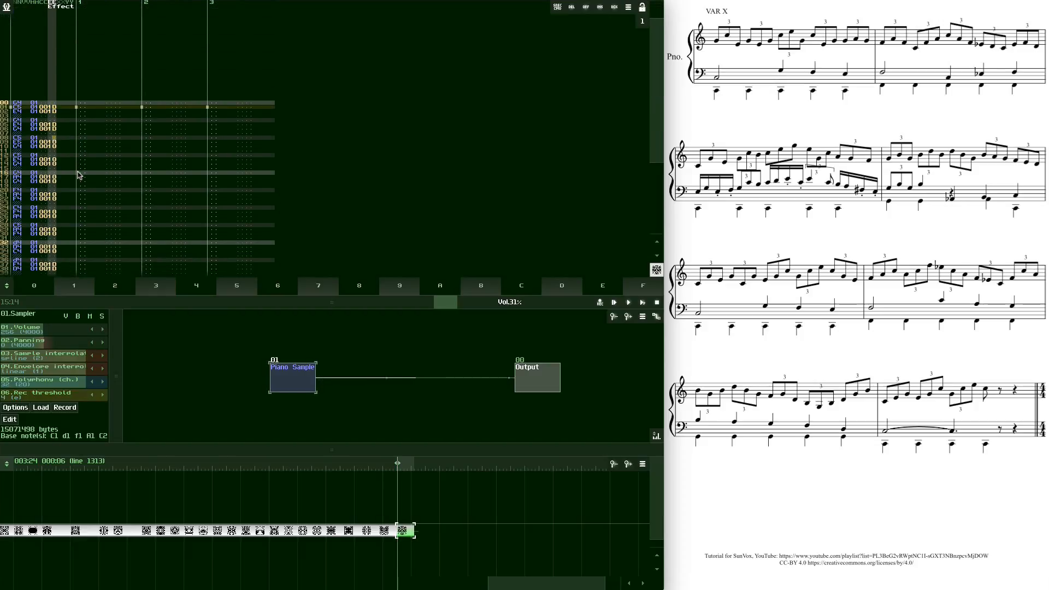
pyautogui.press('Down')
pyautogui.write('dd')
pyautogui.press('Down')
pyautogui.press('Down')
pyautogui.write('dd')
# Complete the effect code as 1D on the second and third notes of the second measure's triplets, lines 21–22 through 37–38
pyautogui.press('Down')
pyautogui.press('Down')
pyautogui.write('dd')
pyautogui.press('Down')
pyautogui.press('Down')
pyautogui.write('d')
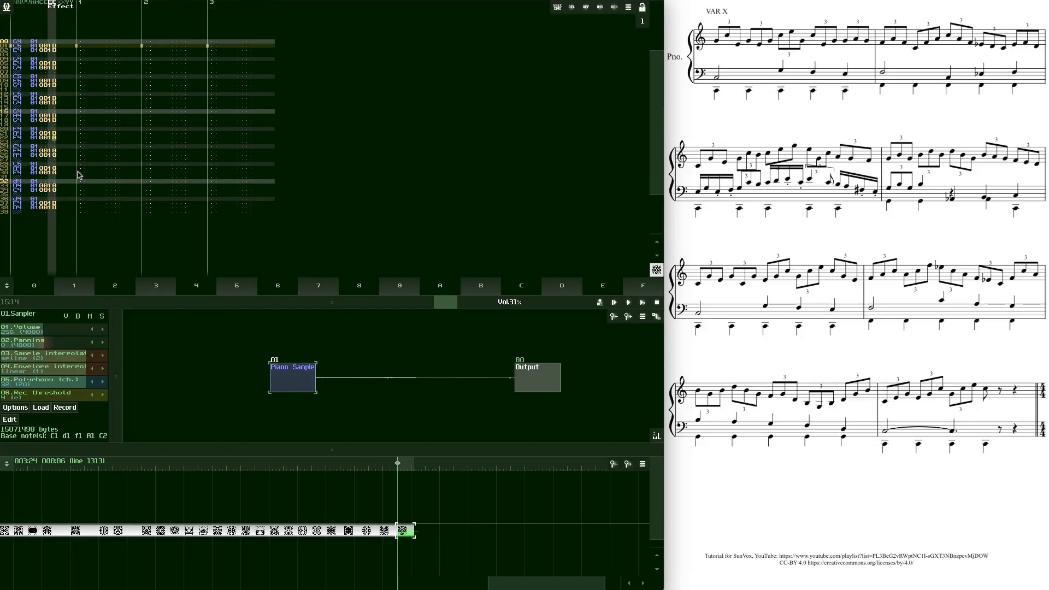
pyautogui.write('d')
pyautogui.press('Down')
pyautogui.press('Down')
pyautogui.write('dd')
pyautogui.press('Down')
pyautogui.press('Down')
pyautogui.write('dd')
pyautogui.press('Down')
pyautogui.press('Down')
pyautogui.write('d')
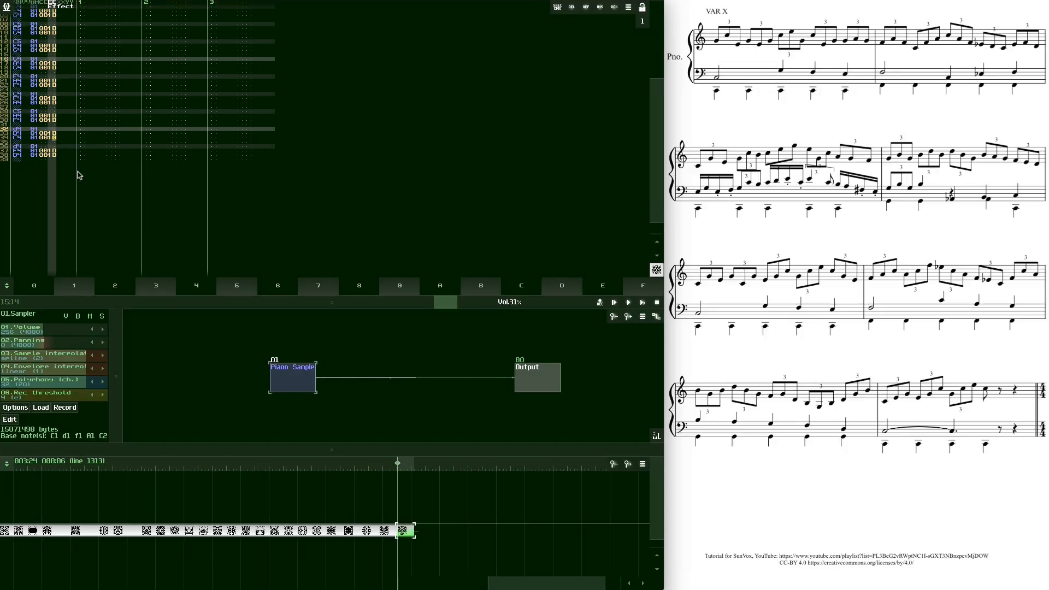
pyautogui.write('d')
# Set the effect parameters of the first two triplets in track 0 to 0002 on lines 01 and 05 and 0004 on lines 02 and 06
pyautogui.press('Down')
pyautogui.press('Down')
pyautogui.press('Down')
pyautogui.press('Down')
pyautogui.press('Down')
pyautogui.press('Right')
pyautogui.press('Down')
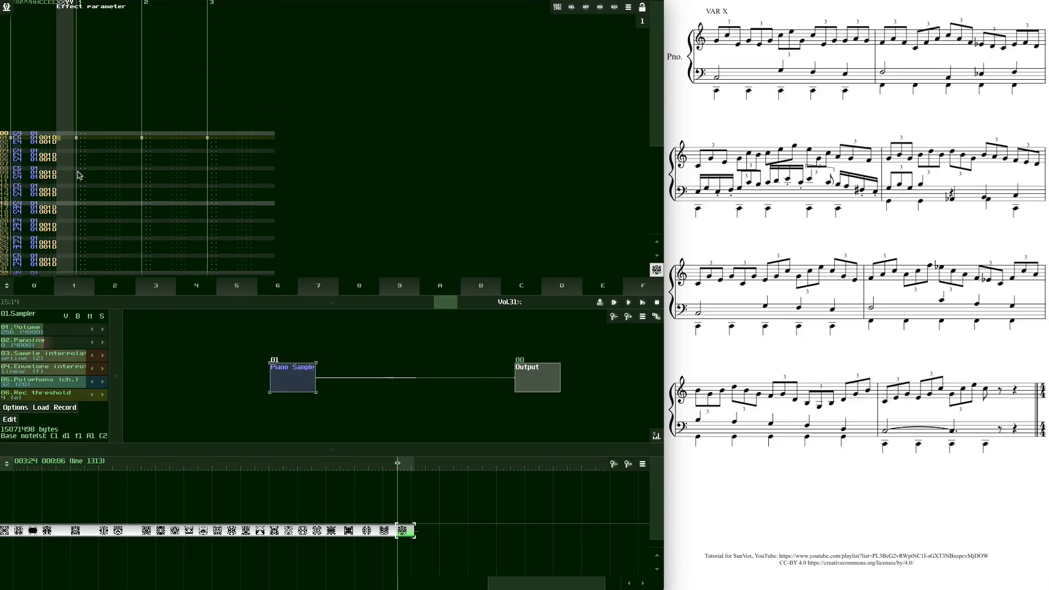
pyautogui.press('Down')
pyautogui.press('Up')
pyautogui.press('Right')
pyautogui.write('2')
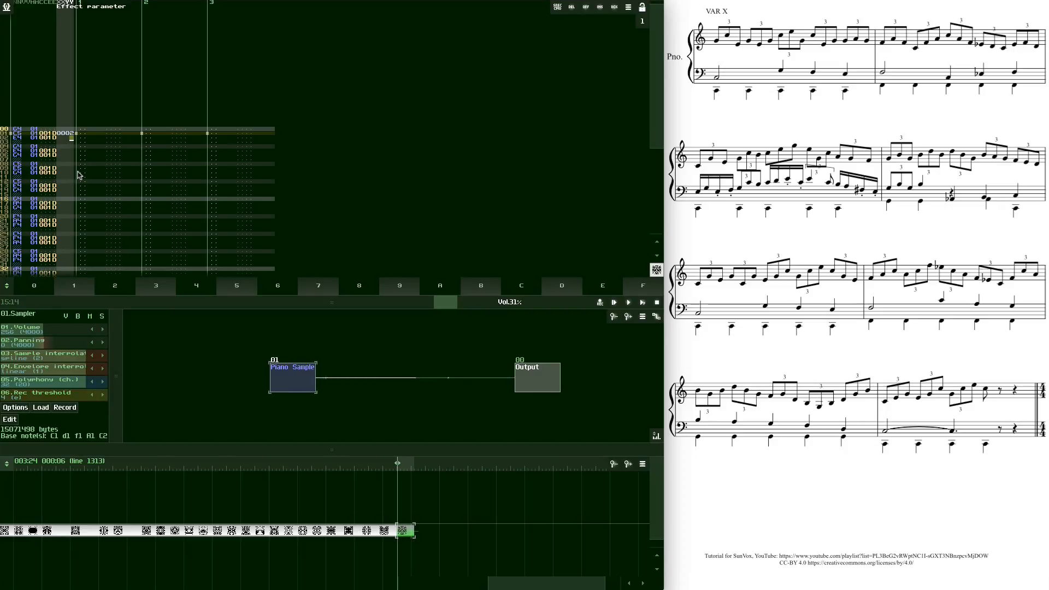
pyautogui.write('4')
pyautogui.press('Down')
pyautogui.press('Down')
pyautogui.write('24')
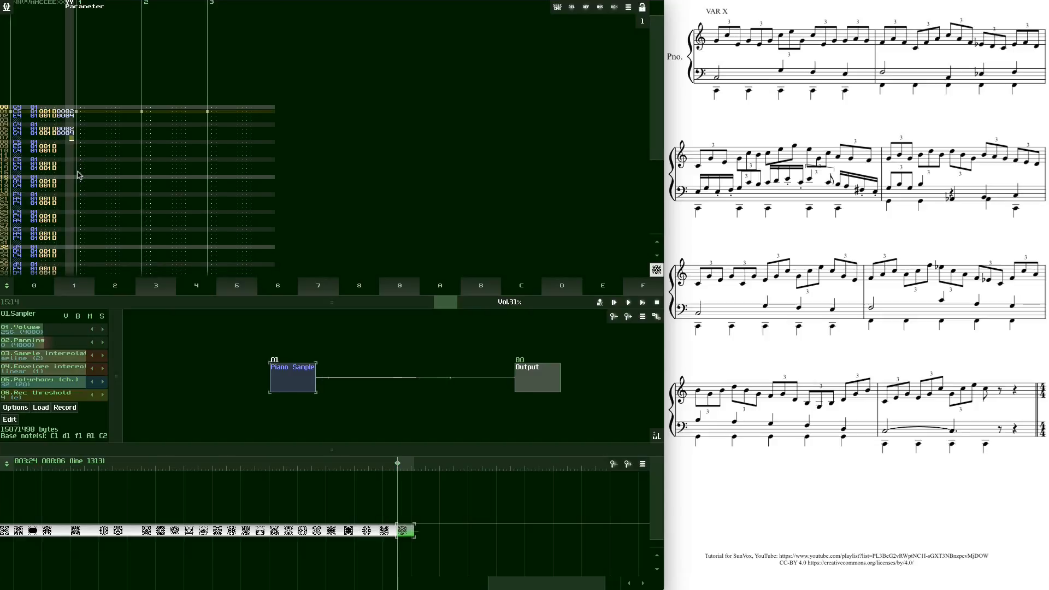
# Set the first measure's remaining effect parameters to 0002 on lines 09, 13 and 17 and 0004 on lines 10, 14 and 18
pyautogui.press('Down')
pyautogui.press('Down')
pyautogui.write('24')
pyautogui.press('Down')
pyautogui.press('Down')
pyautogui.write('24')
pyautogui.press('Down')
pyautogui.press('Down')
pyautogui.write('24')
# Give the second measure's triplets effect parameters 0002 on second notes and 0004 on third notes, lines 21–38, and play the pattern back
pyautogui.press('Down')
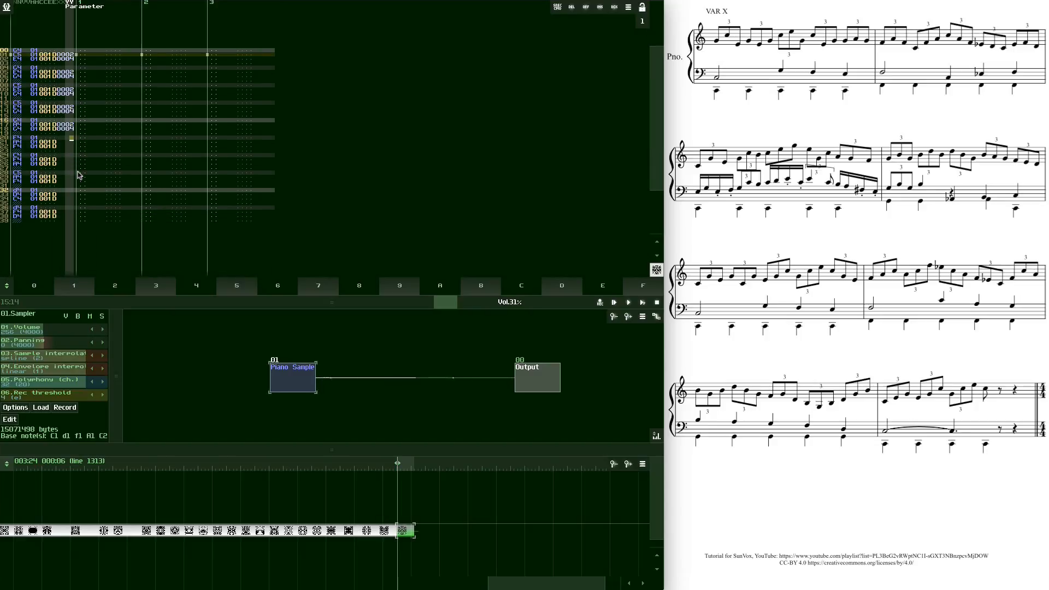
pyautogui.press('Down')
pyautogui.write('24')
pyautogui.press('Down')
pyautogui.press('Down')
pyautogui.write('24')
pyautogui.press('Down')
pyautogui.press('Down')
pyautogui.write('24')
pyautogui.press('Down')
pyautogui.press('Down')
pyautogui.write('2')
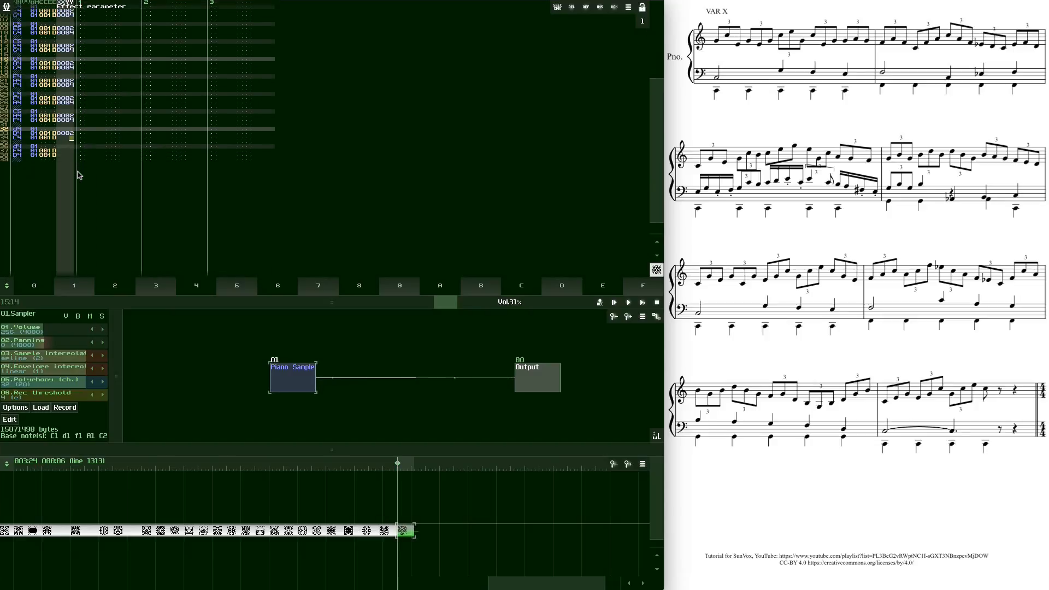
pyautogui.write('4')
pyautogui.press('Down')
pyautogui.press('Down')
pyautogui.write('24')
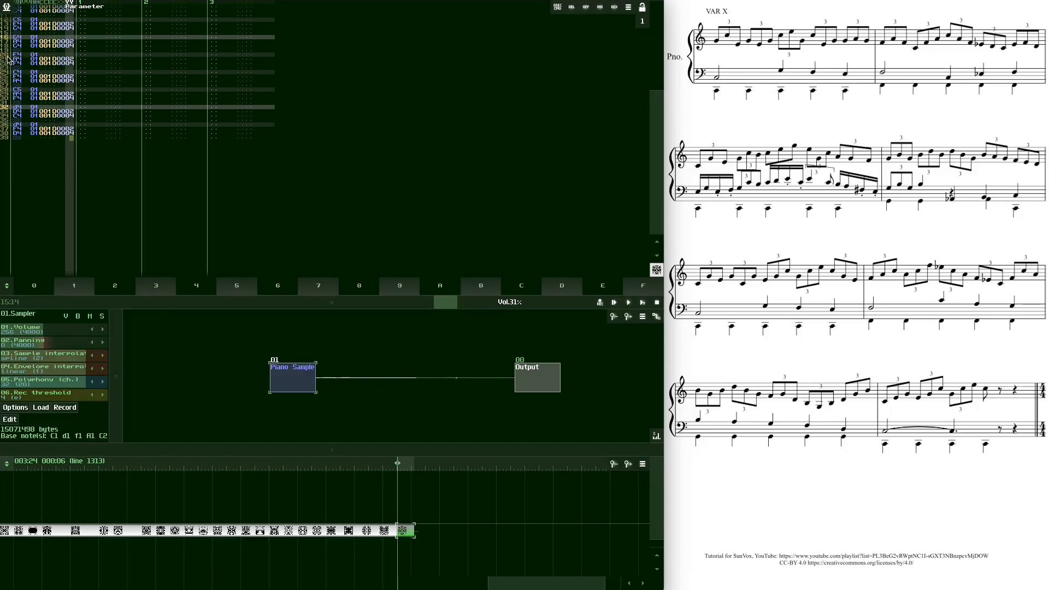
pyautogui.click(641, 304)
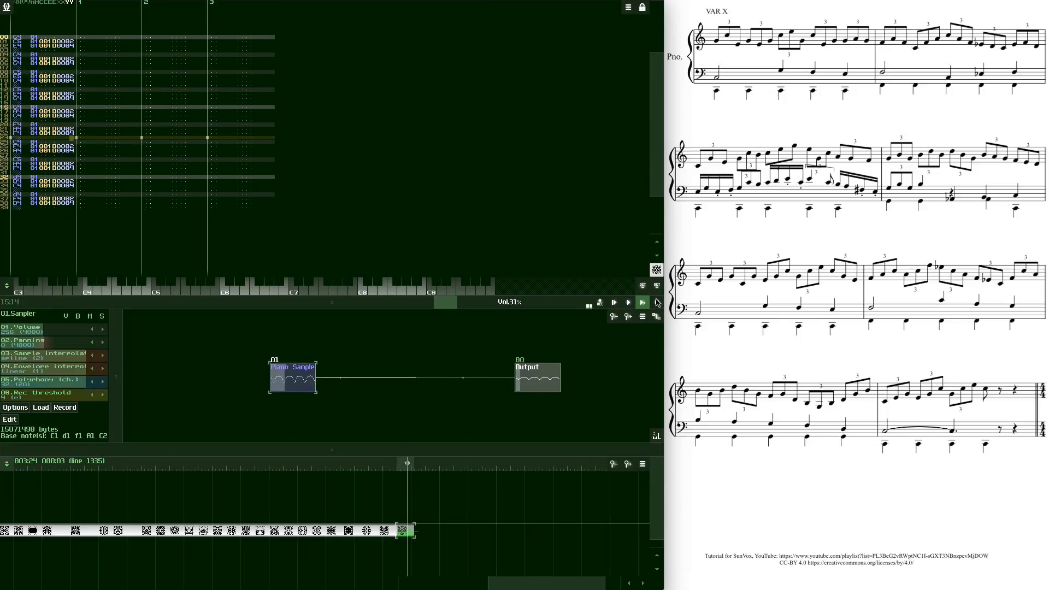
pyautogui.click(657, 302)
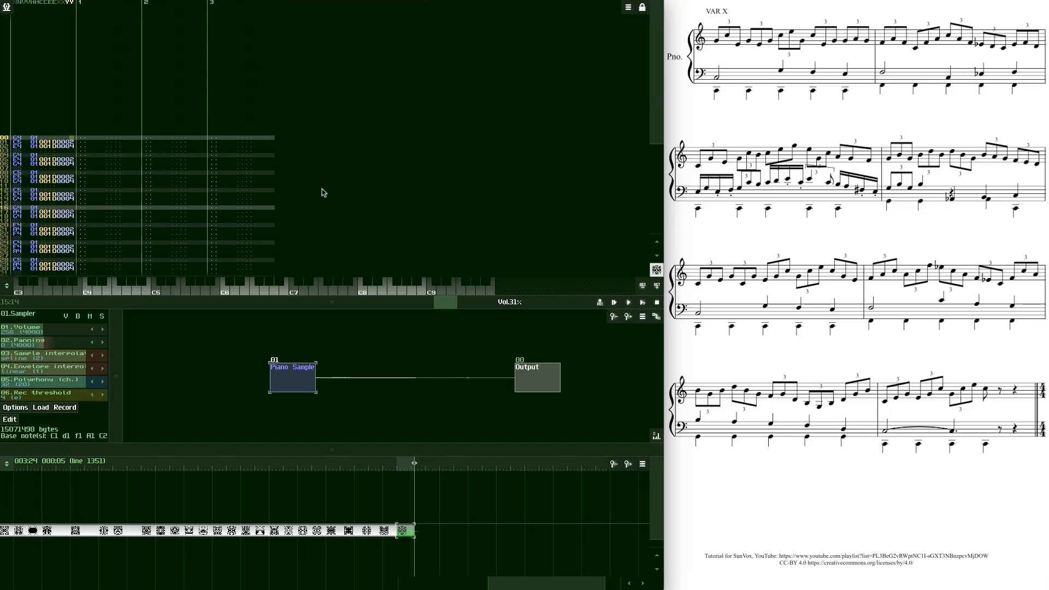
# Enter the first measure's upper bass notes in track 1: C3 on line 00, G3 on 08, F3 on 12 and E3 on 16
pyautogui.click(82, 139)
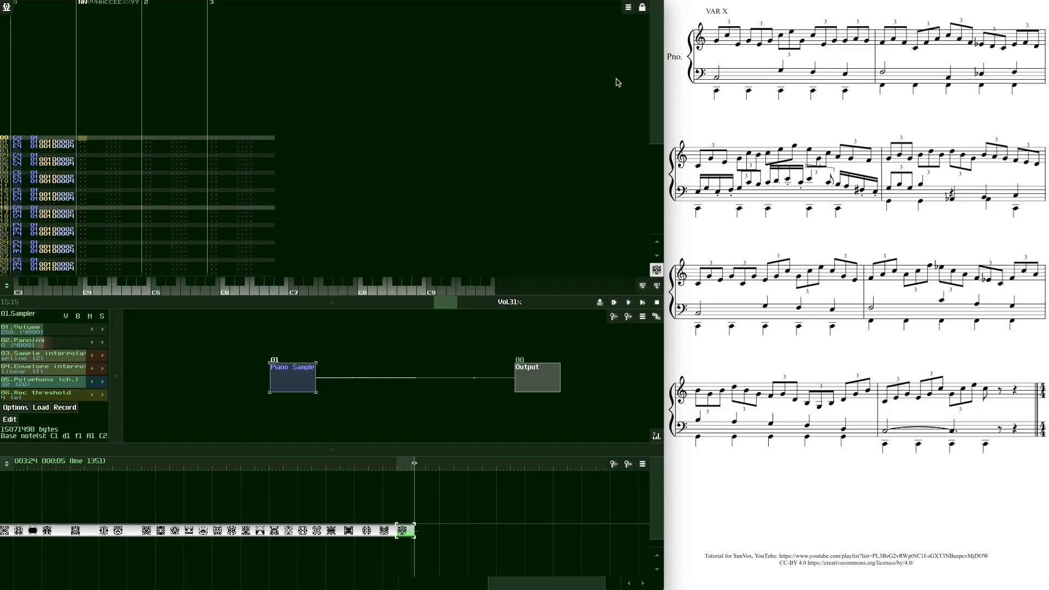
pyautogui.press('z')
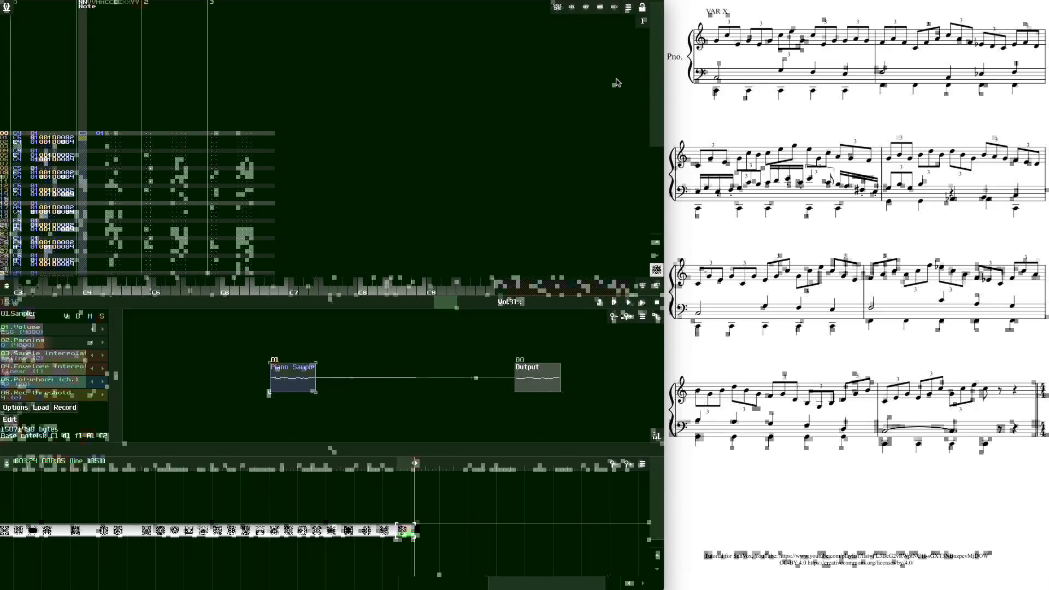
pyautogui.press('Down')
pyautogui.press('Down')
pyautogui.press('Down')
pyautogui.press('Down')
pyautogui.press('Down')
pyautogui.press('Down')
pyautogui.press('Down')
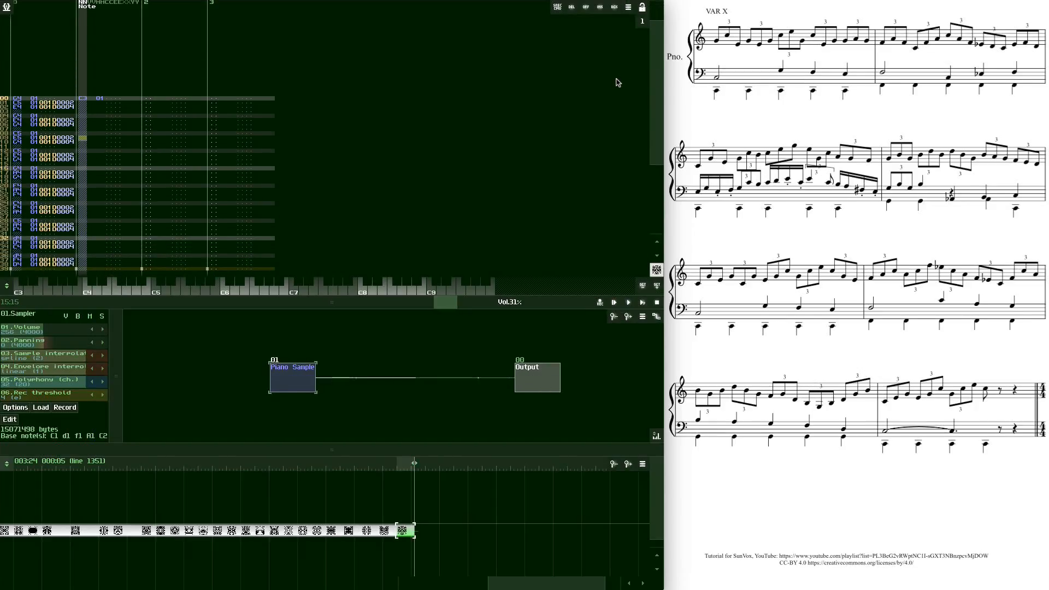
pyautogui.press('Up')
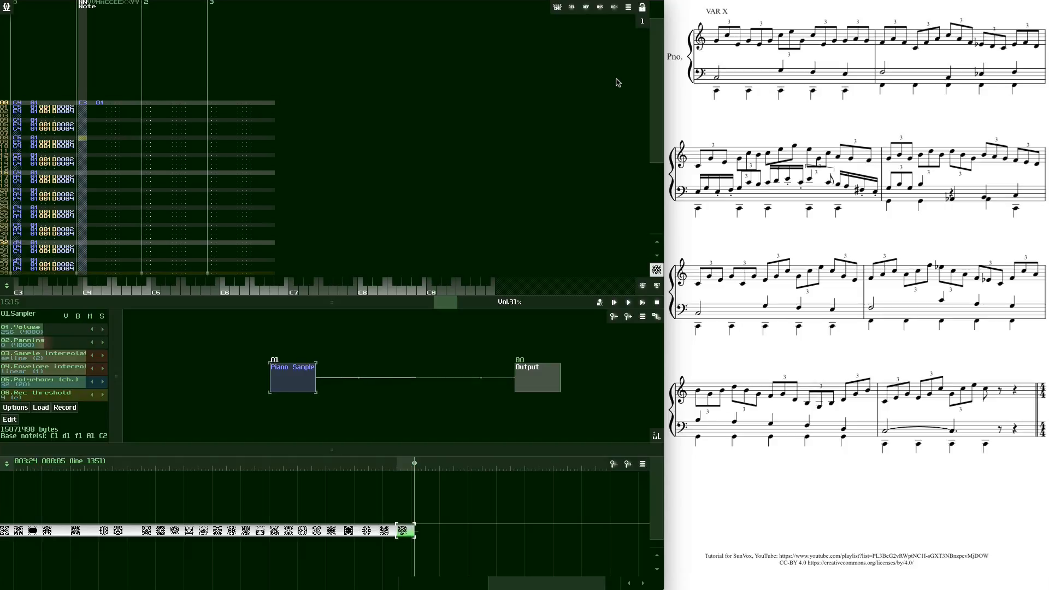
pyautogui.press('z')
pyautogui.press('v')
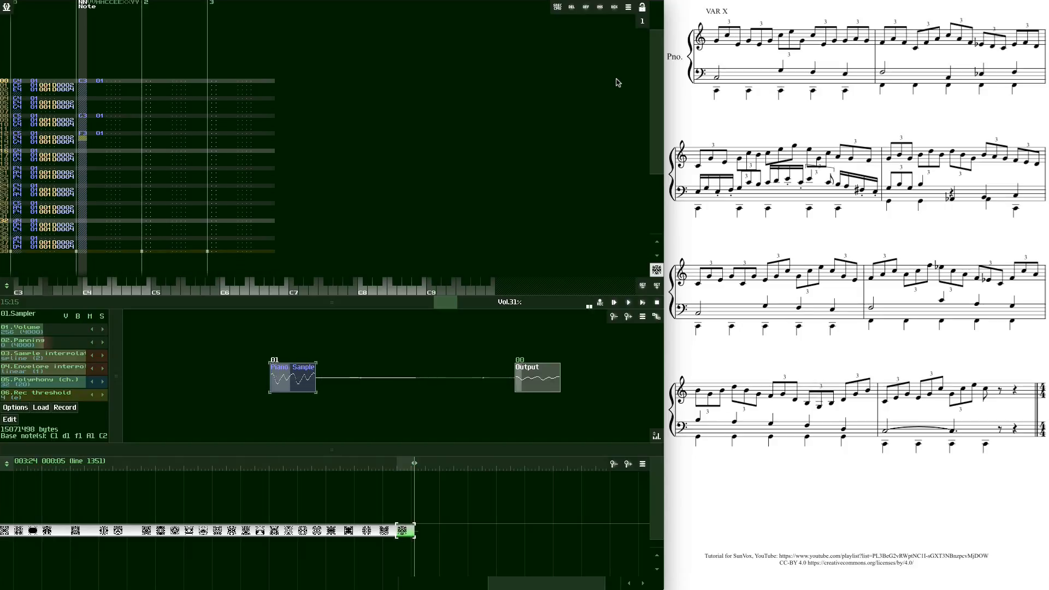
pyautogui.press('c')
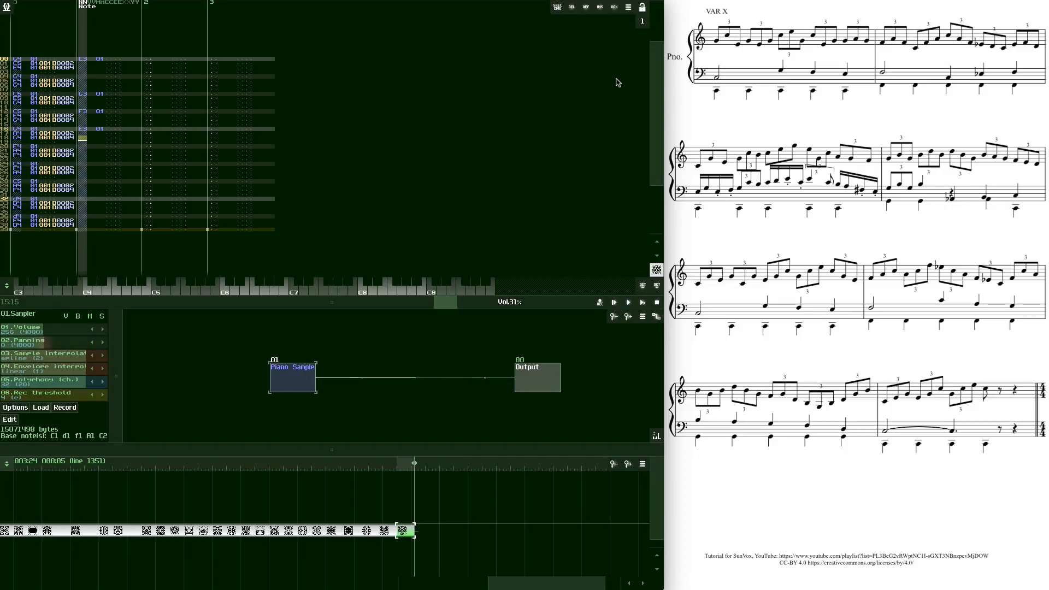
# Enter the second measure's first two upper bass notes in track 1: F3 on line 20 and C3 on line 28
pyautogui.press('v')
pyautogui.press('Down')
pyautogui.press('Down')
pyautogui.press('Down')
pyautogui.press('Down')
pyautogui.press('Down')
pyautogui.press('Down')
pyautogui.press('Down')
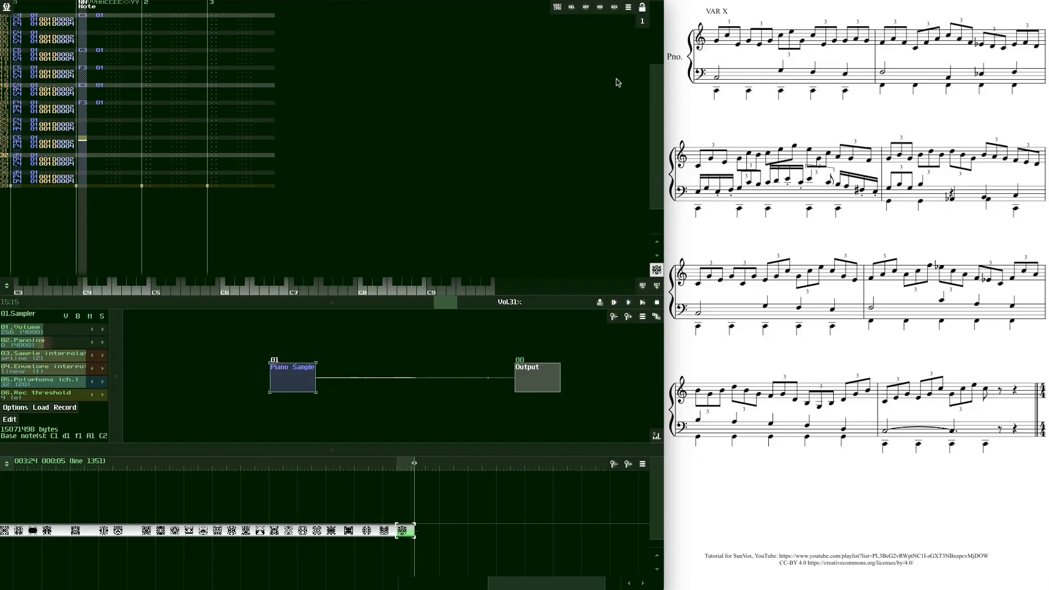
pyautogui.press('z')
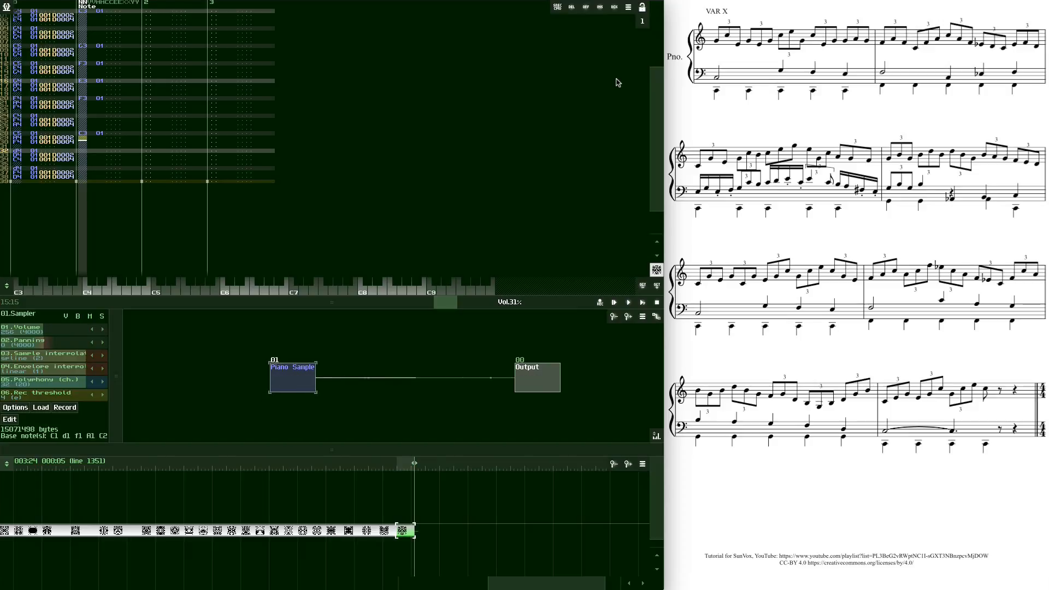
# Enter the second measure's last upper bass notes in track 1, D#3 on line 32 and F3 on line 36, and go to track 2's first line
pyautogui.press('Down')
pyautogui.press('Down')
pyautogui.press('Down')
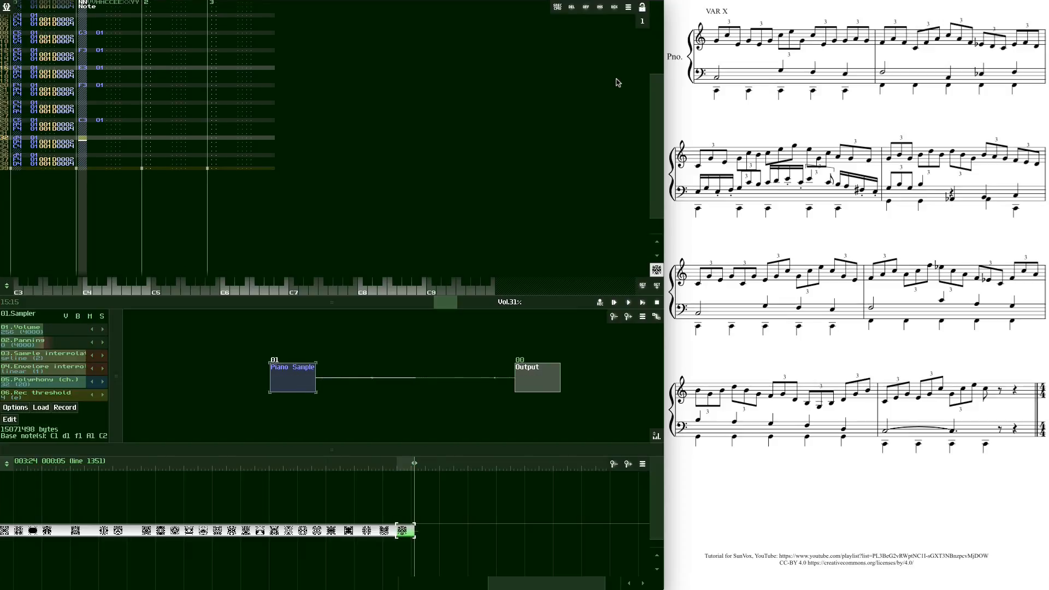
pyautogui.press('d')
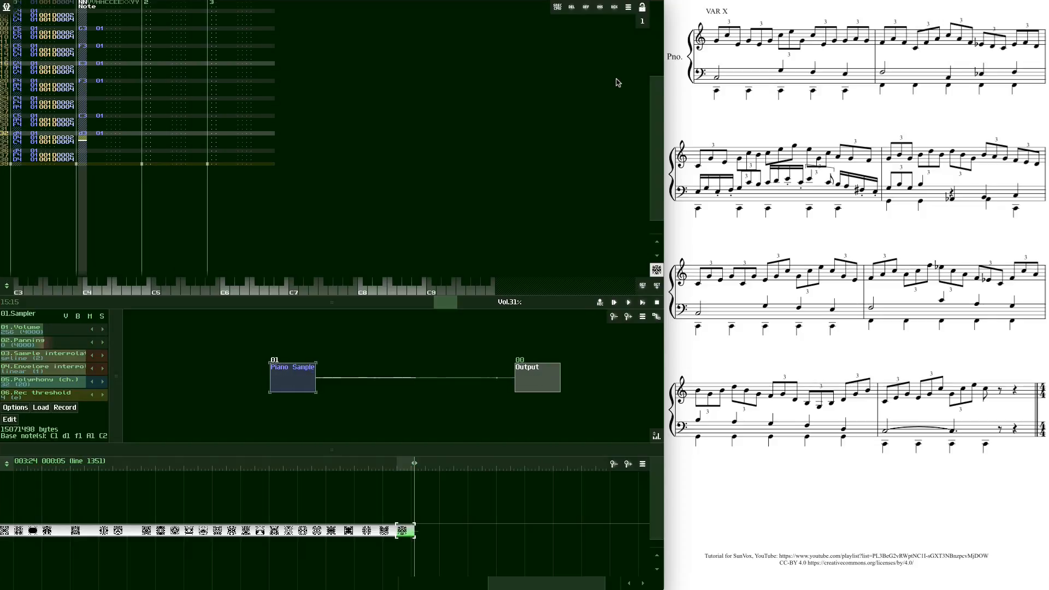
pyautogui.press('Down')
pyautogui.press('Down')
pyautogui.press('Down')
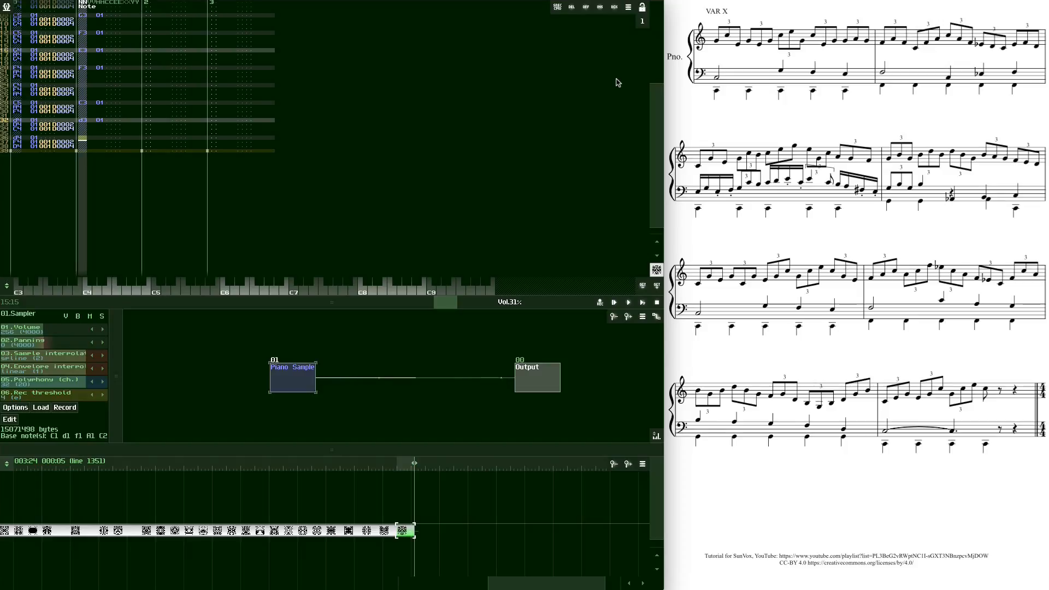
pyautogui.press('v')
pyautogui.press('Down')
pyautogui.press('Down')
pyautogui.press('Down')
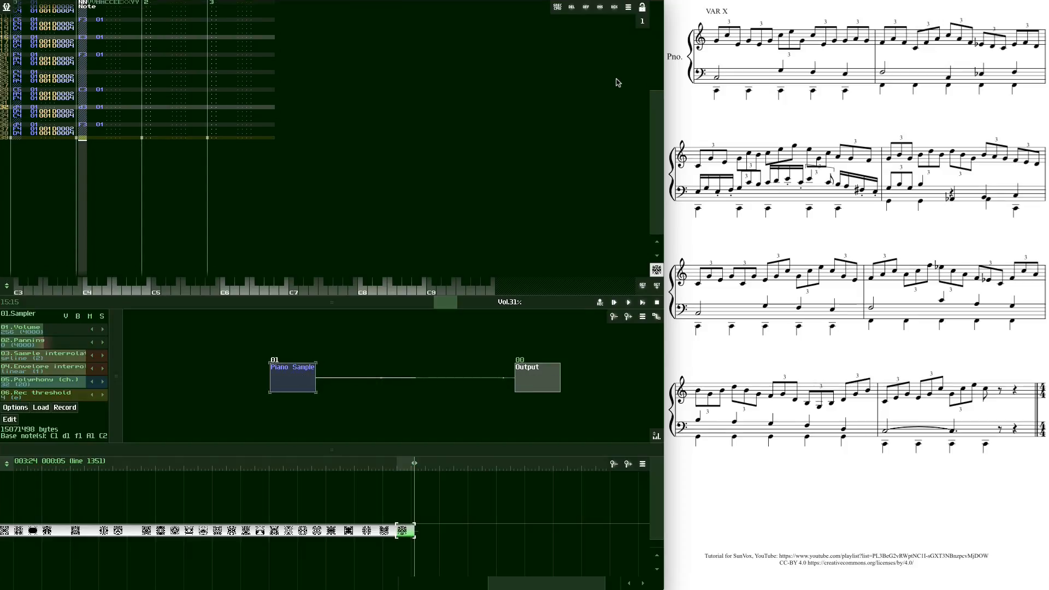
pyautogui.press('Right')
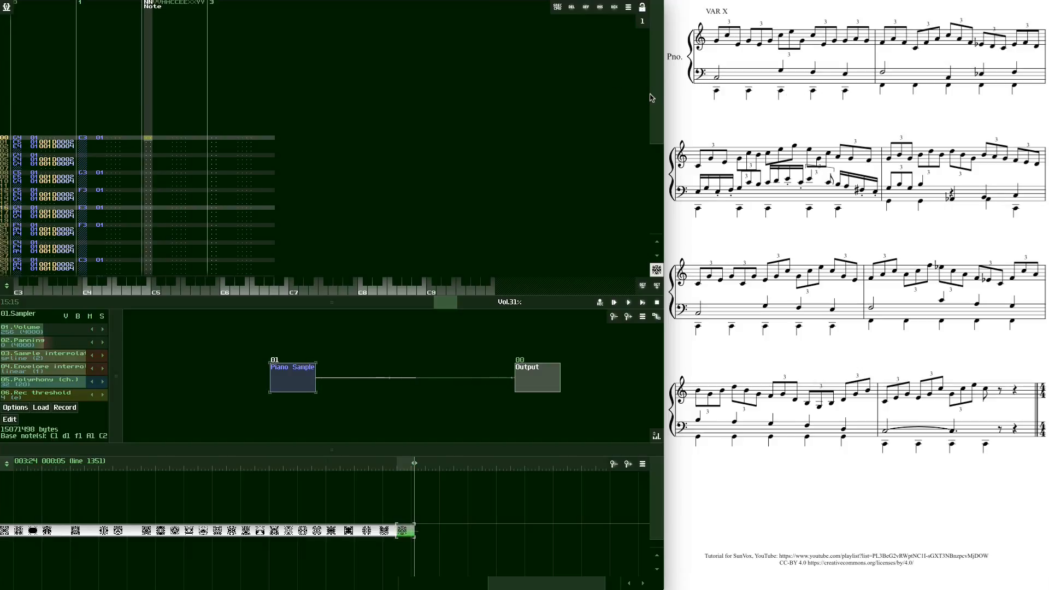
# Enter the first measure's lower bass notes in track 2: C2 on lines 00, 04, 08, 12 and 16
pyautogui.press('F3')
pyautogui.press('z')
pyautogui.press('Down')
pyautogui.press('Down')
pyautogui.press('Down')
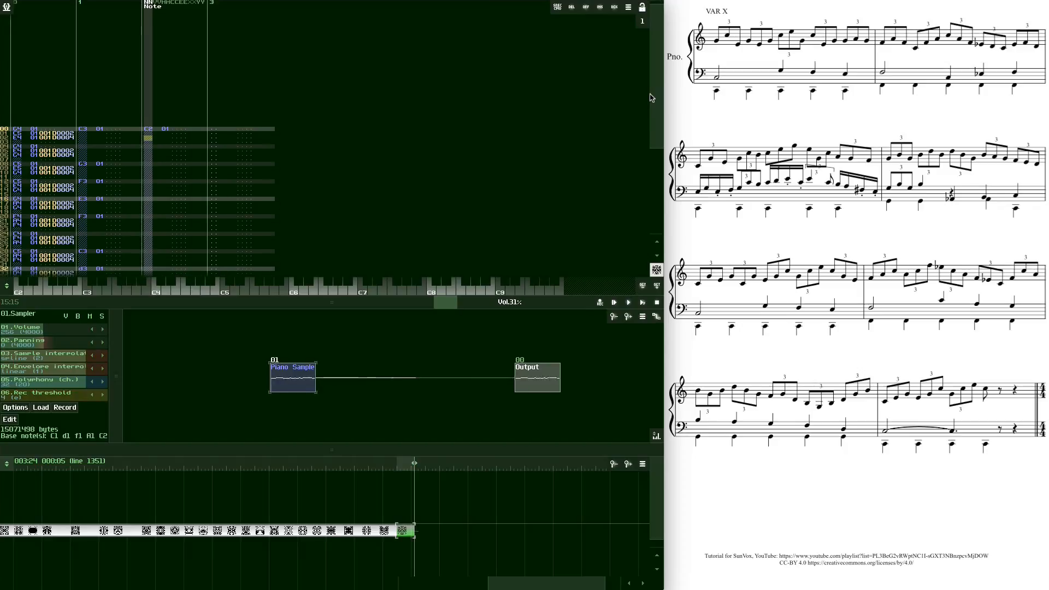
pyautogui.press('z')
pyautogui.press('Down')
pyautogui.press('Down')
pyautogui.press('Down')
pyautogui.press('z')
pyautogui.press('Down')
pyautogui.press('Down')
pyautogui.press('Down')
pyautogui.press('z')
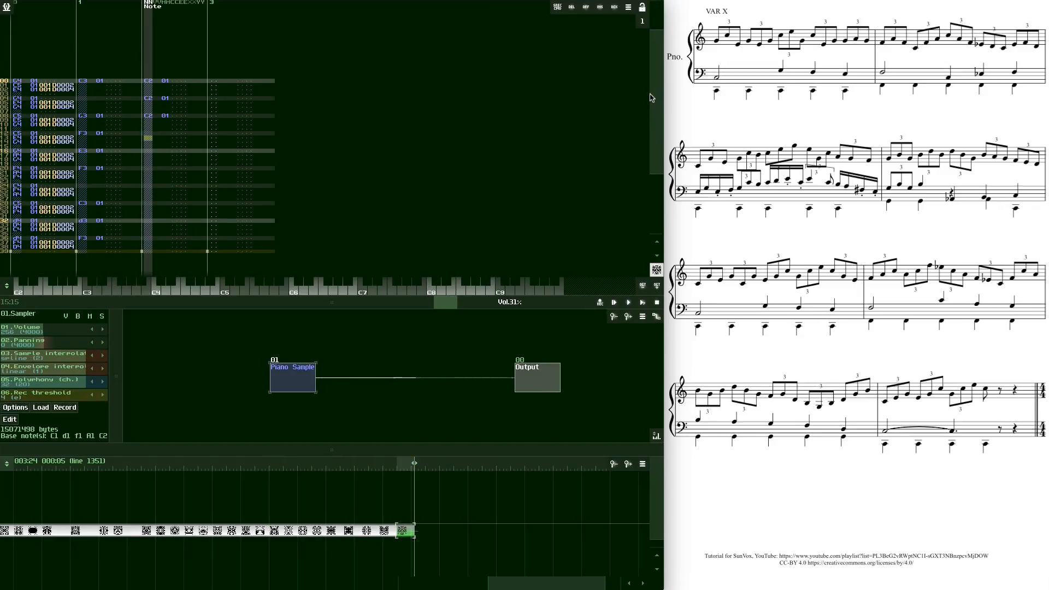
pyautogui.press('Down')
pyautogui.press('Down')
pyautogui.press('Down')
pyautogui.press('z')
pyautogui.press('Down')
pyautogui.press('Down')
pyautogui.press('Down')
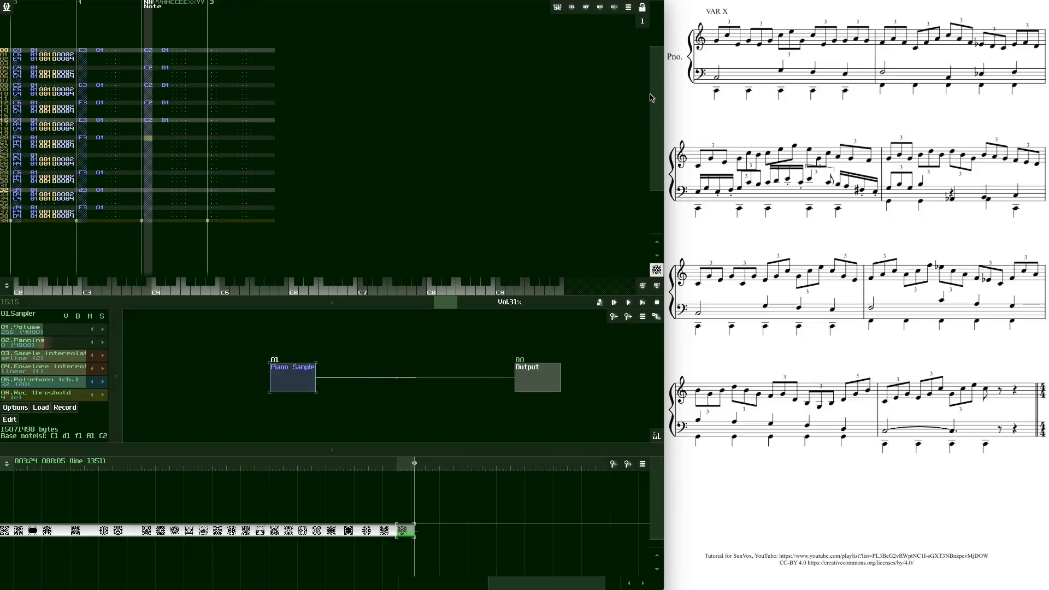
# Enter the second measure's lower bass notes in track 2: F2 on lines 20, 24, 28, 32 and 36
pyautogui.press('v')
pyautogui.press('Down')
pyautogui.press('Down')
pyautogui.press('Down')
pyautogui.press('v')
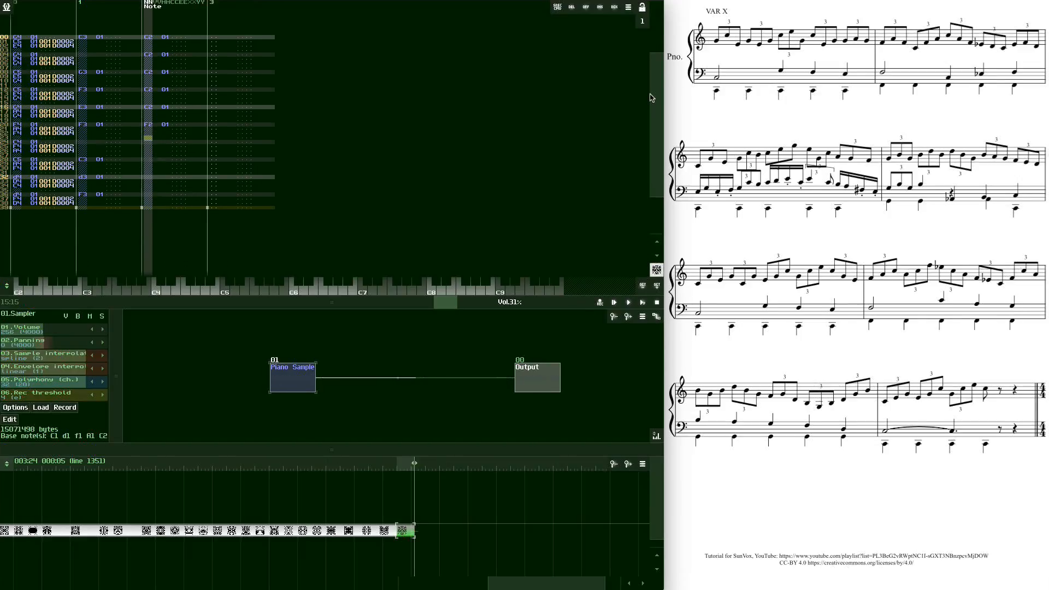
pyautogui.press('Down')
pyautogui.press('Down')
pyautogui.press('Down')
pyautogui.press('v')
pyautogui.press('Down')
pyautogui.press('Down')
pyautogui.press('Down')
pyautogui.press('v')
pyautogui.press('Down')
pyautogui.press('Down')
pyautogui.press('Down')
pyautogui.press('v')
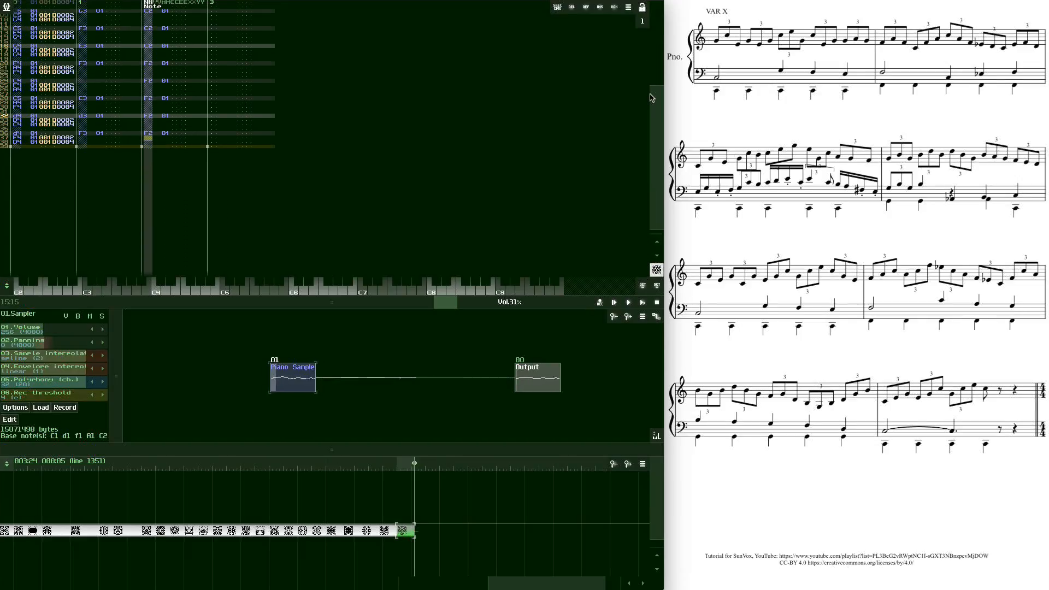
pyautogui.press('Down')
pyautogui.press('Down')
pyautogui.press('Down')
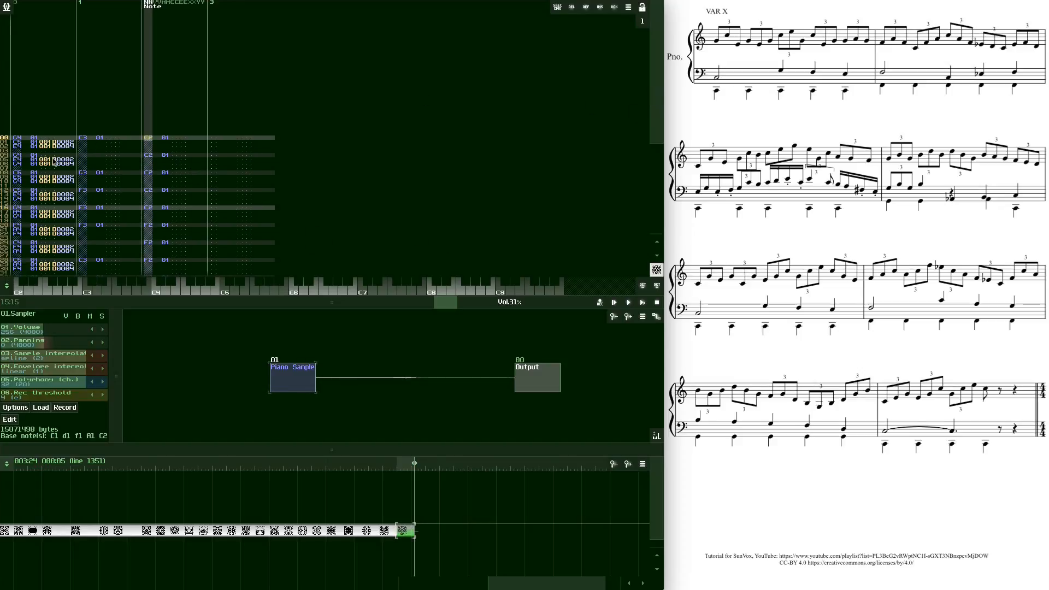
# Set the velocity of all the lower bass notes in track 2, lines 00–36, to 60
pyautogui.click(158, 140)
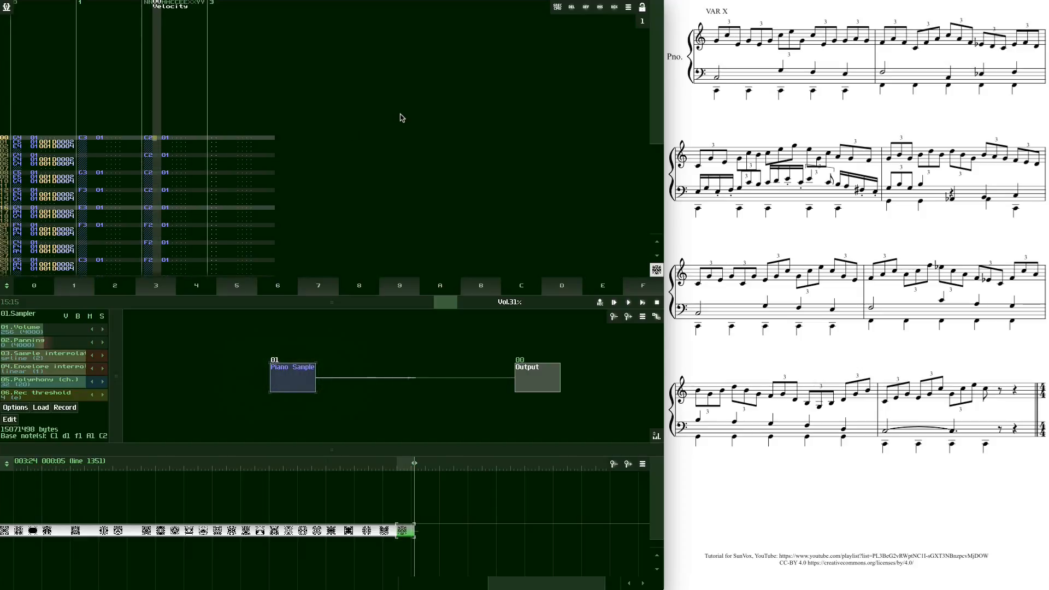
pyautogui.write('606060')
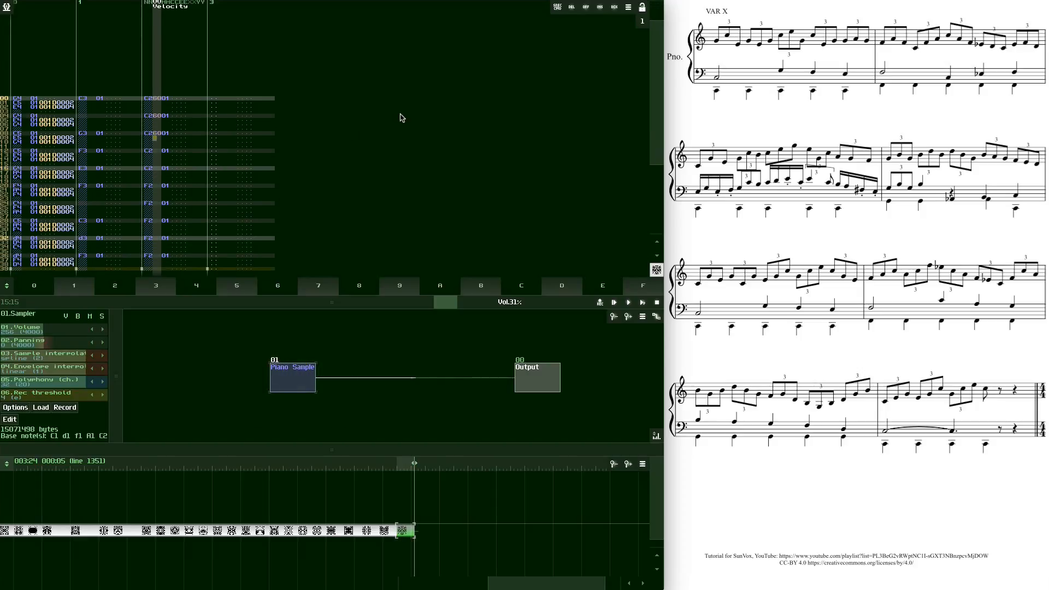
pyautogui.write('60606060')
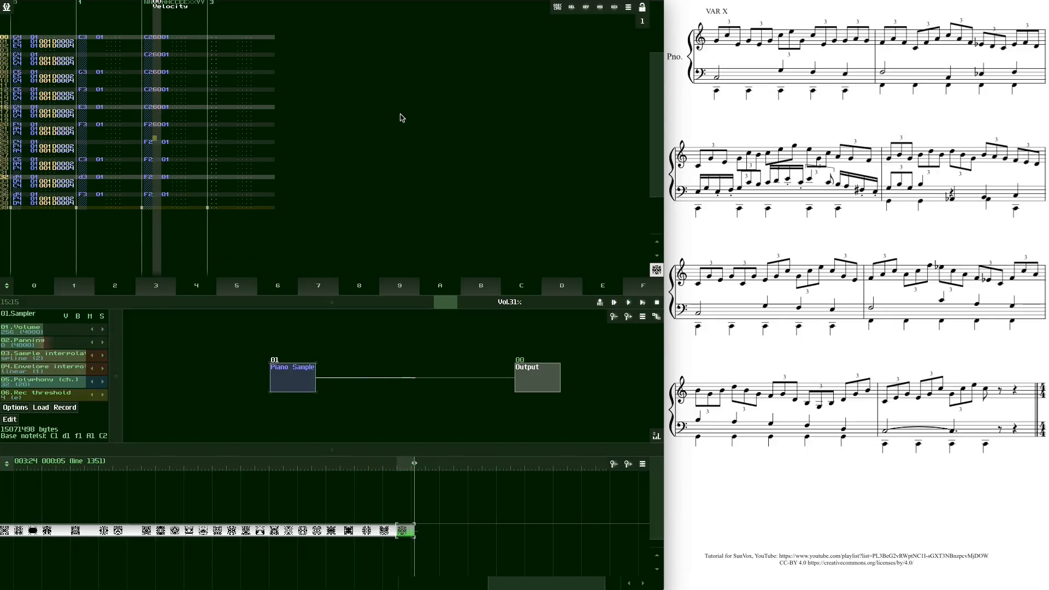
pyautogui.write('606060')
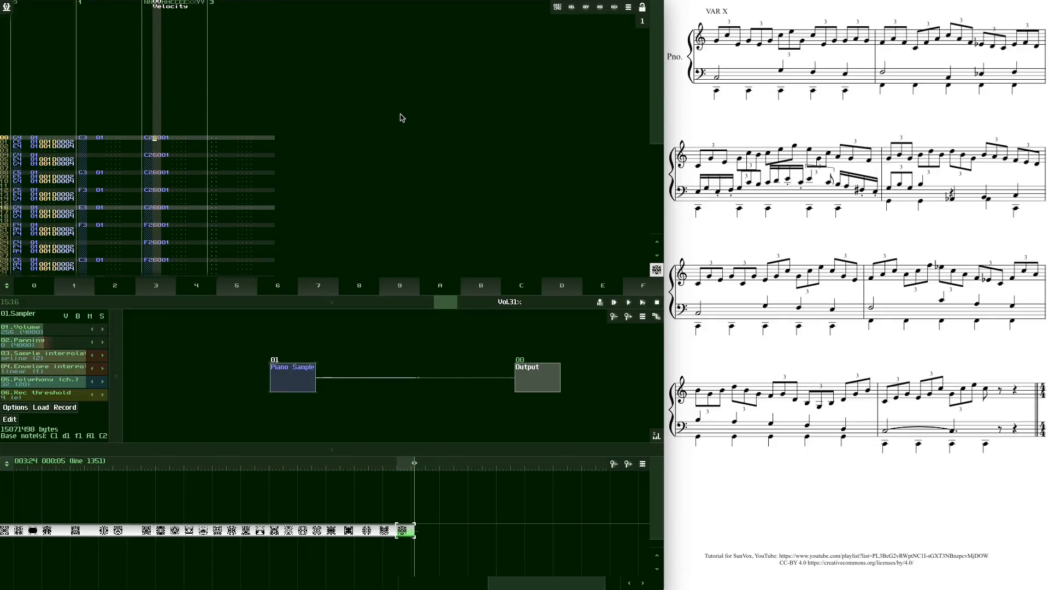
# Set the velocity of the first measure's melody triplets in track 0, lines 00–18, to 60
pyautogui.hotkey('shift', 'Tab')
pyautogui.hotkey('shift', 'Tab')
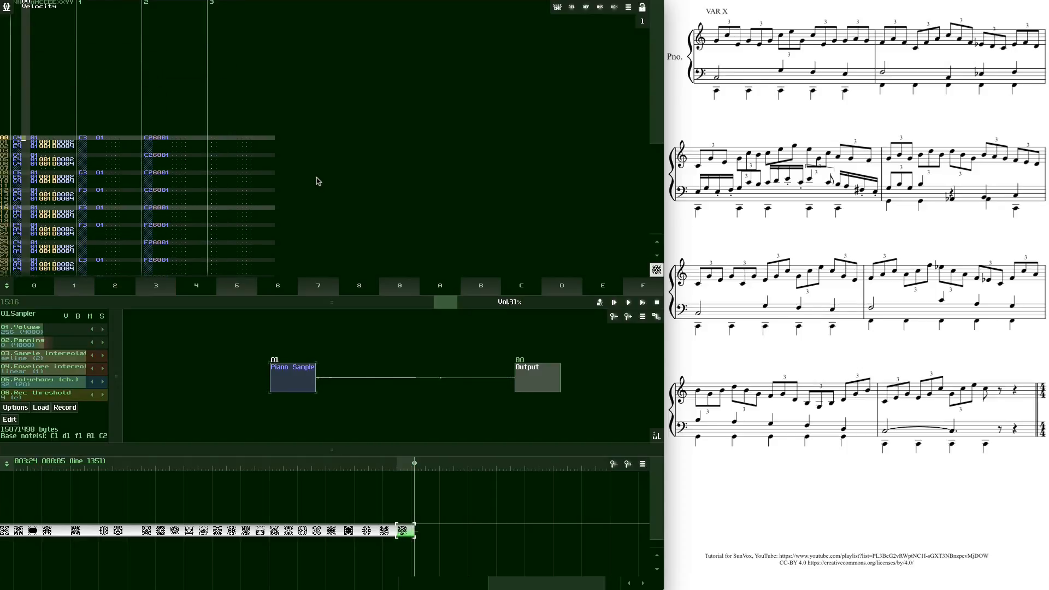
pyautogui.write('666')
pyautogui.press('Down')
pyautogui.write('666')
pyautogui.press('Down')
pyautogui.write('666')
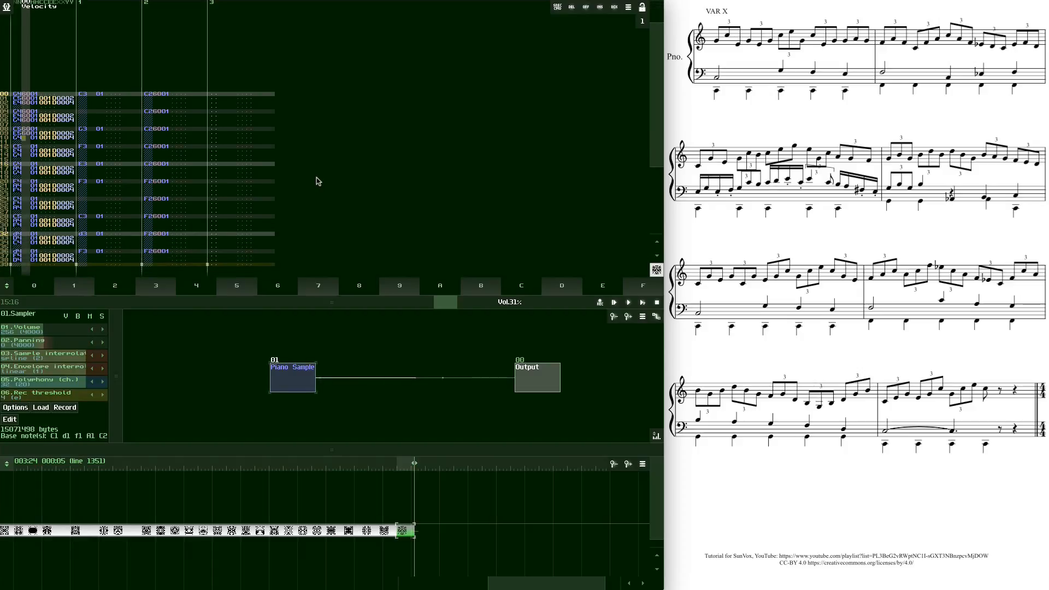
pyautogui.press('Down')
pyautogui.write('666')
pyautogui.press('Down')
pyautogui.write('666')
pyautogui.press('Down')
# Set the velocity of the second measure's first four melody triplets in track 0, lines 20–34, to 60
pyautogui.write('666')
pyautogui.press('Down')
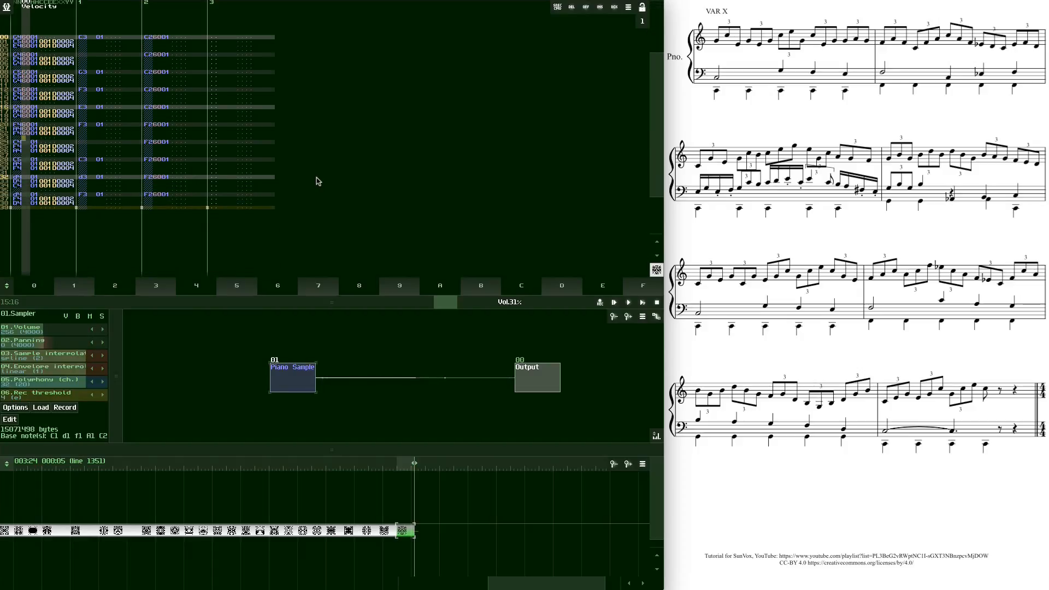
pyautogui.write('666')
pyautogui.press('Down')
pyautogui.write('666')
pyautogui.press('Down')
pyautogui.write('666')
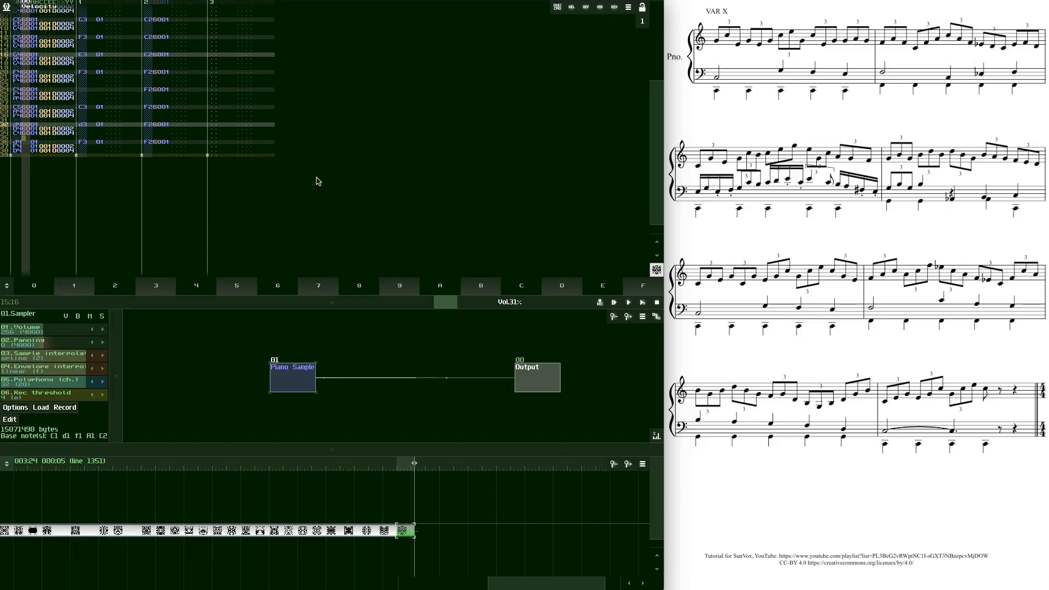
# Set the velocity of the last three melody notes in the first track to 60
pyautogui.press('Down')
pyautogui.write('666')
pyautogui.press('Down')
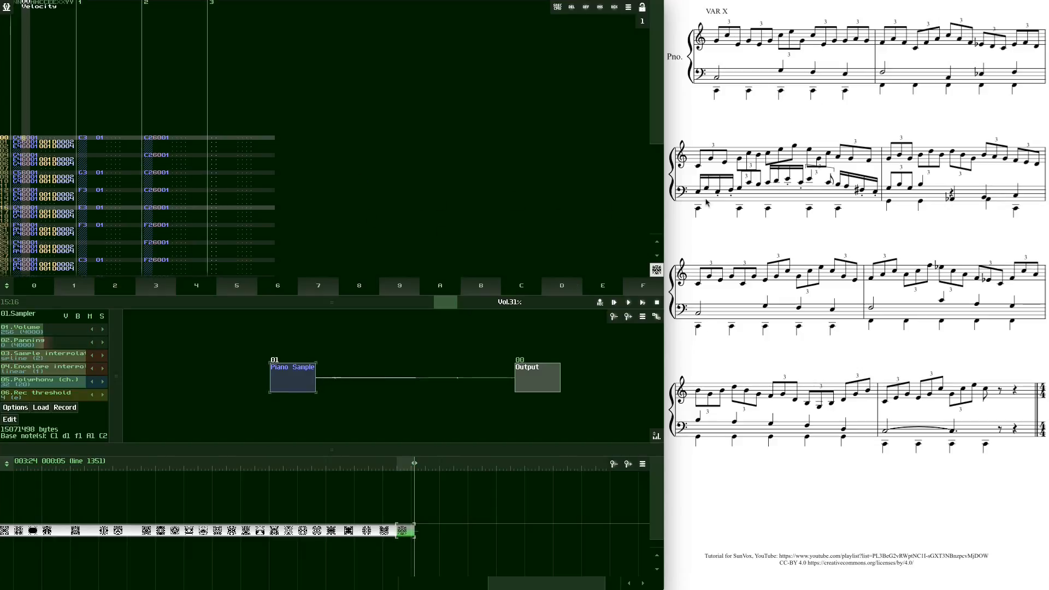
# Play the finished pattern twice from its start to check it against the first line of the VAR X score
pyautogui.click(643, 303)
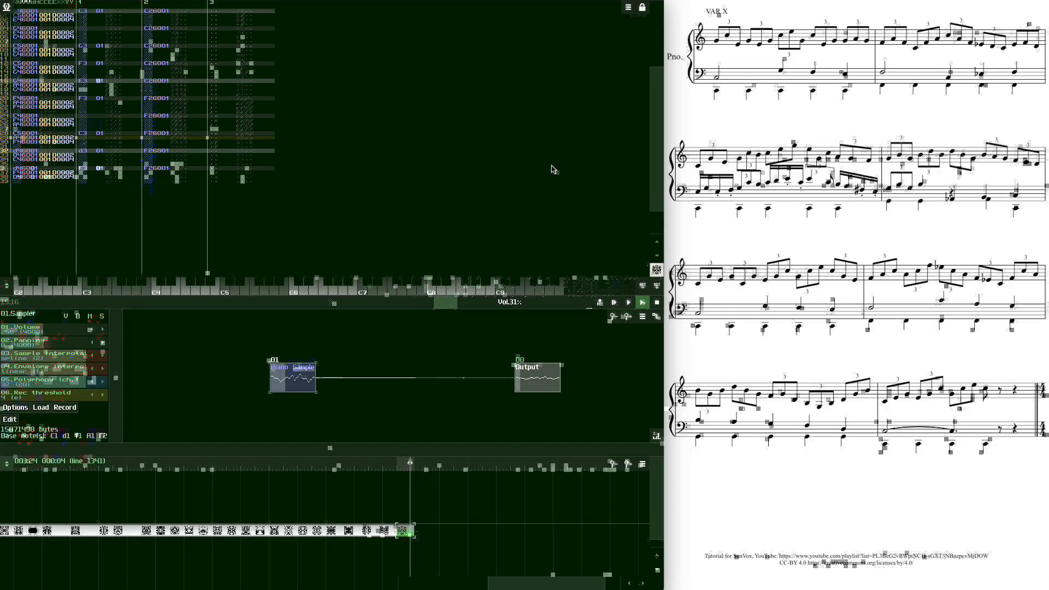
pyautogui.click(657, 302)
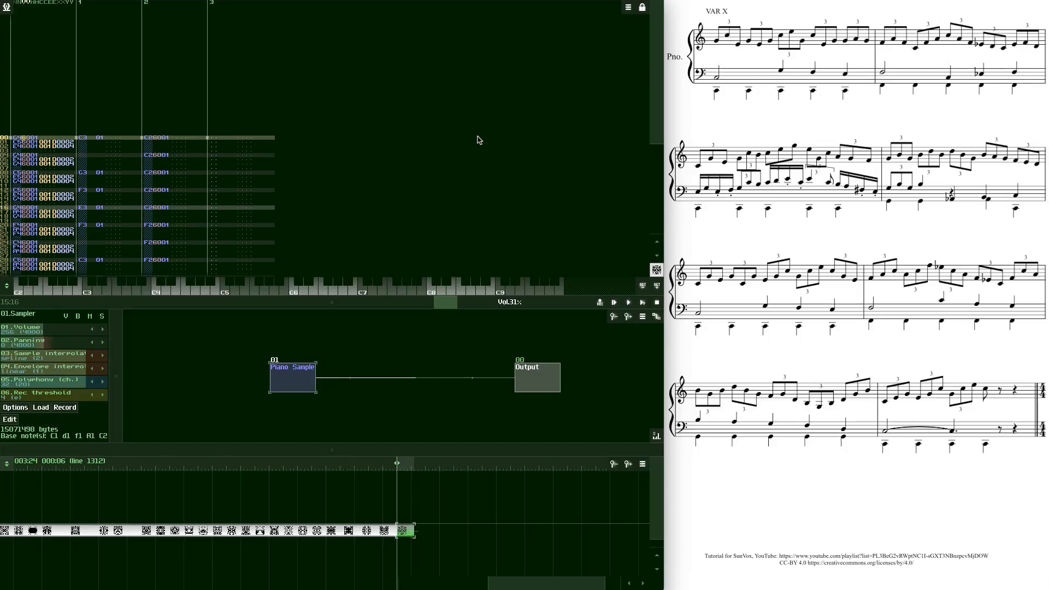
pyautogui.click(644, 303)
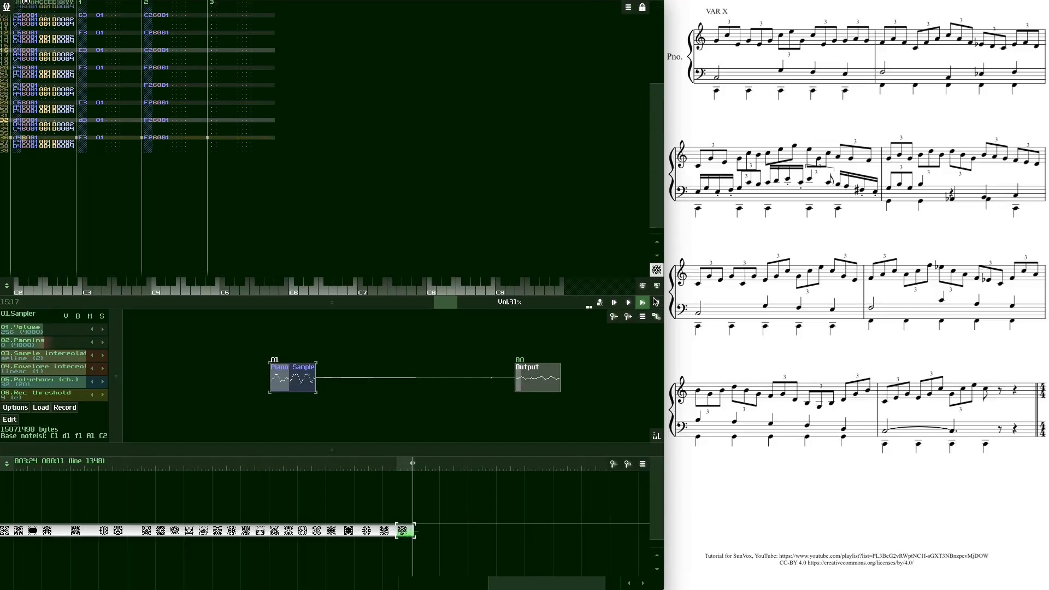
pyautogui.click(655, 302)
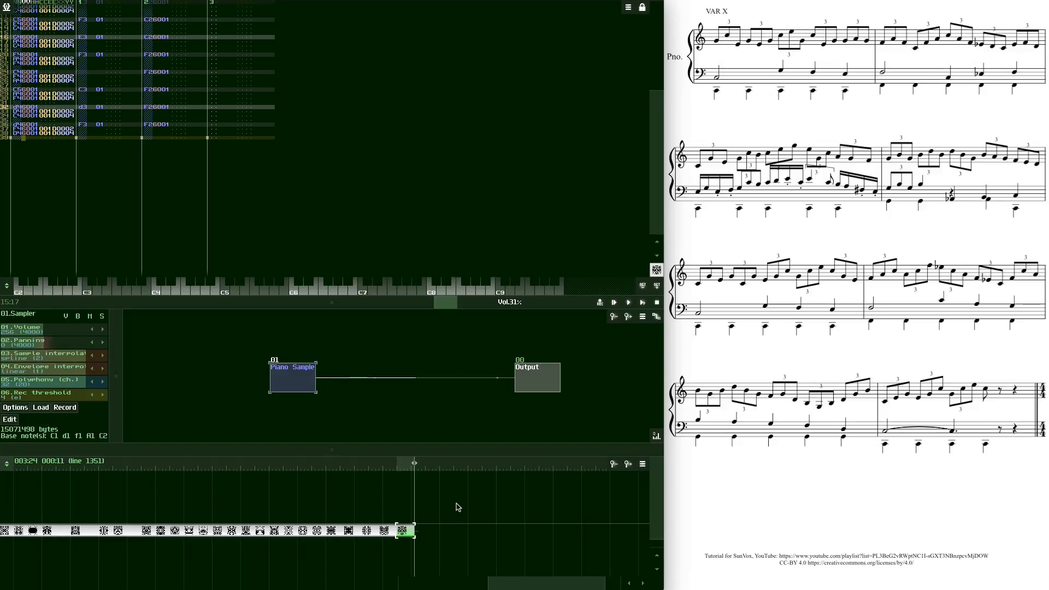
# Add a new 39-line pattern at the end of the timeline, and reopen the previous pattern for editing
pyautogui.click(431, 531)
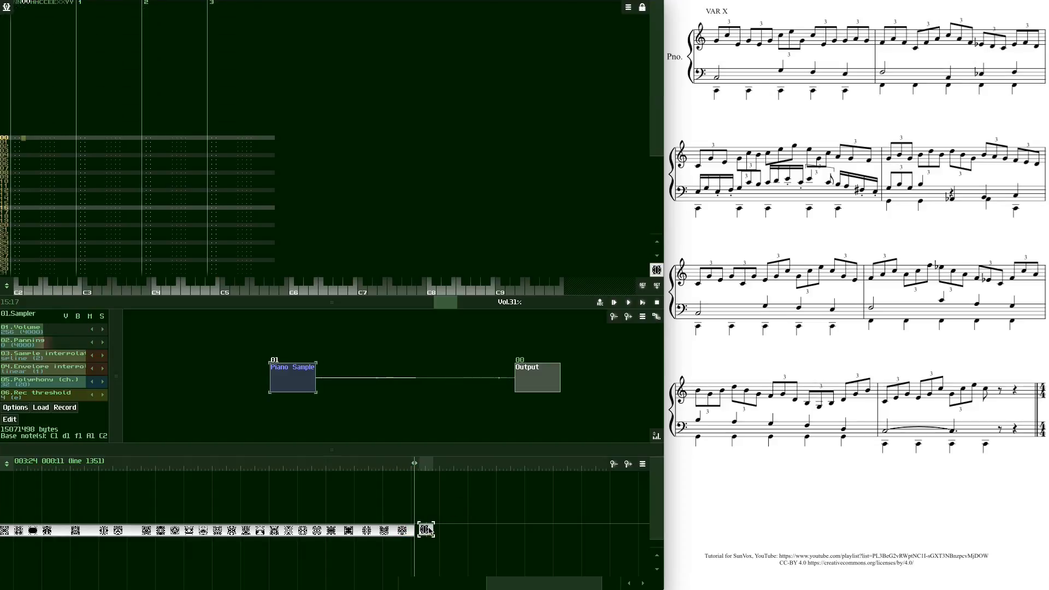
pyautogui.click(422, 529)
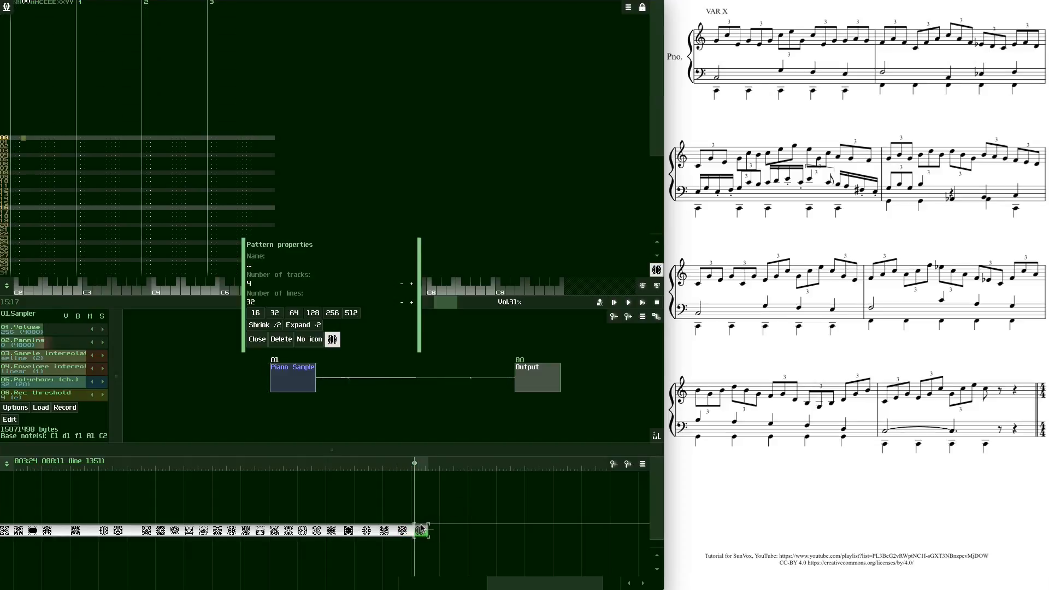
pyautogui.click(412, 302)
pyautogui.click(412, 303)
pyautogui.click(412, 302)
pyautogui.click(412, 302)
pyautogui.click(412, 302)
pyautogui.click(412, 303)
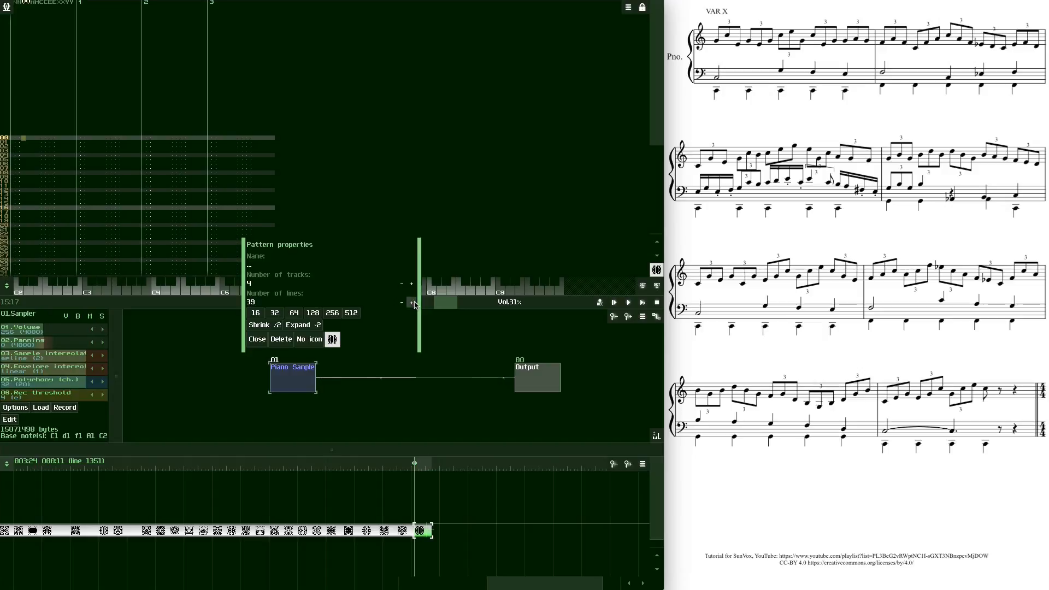
pyautogui.click(257, 339)
pyautogui.click(404, 530)
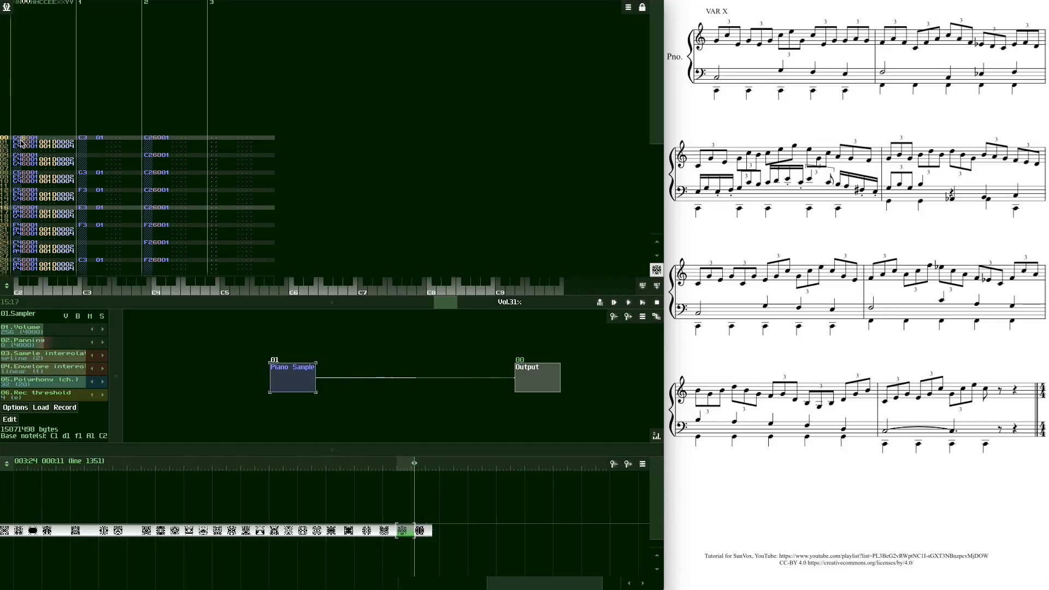
pyautogui.moveTo(22, 138); pyautogui.dragTo(19, 199)
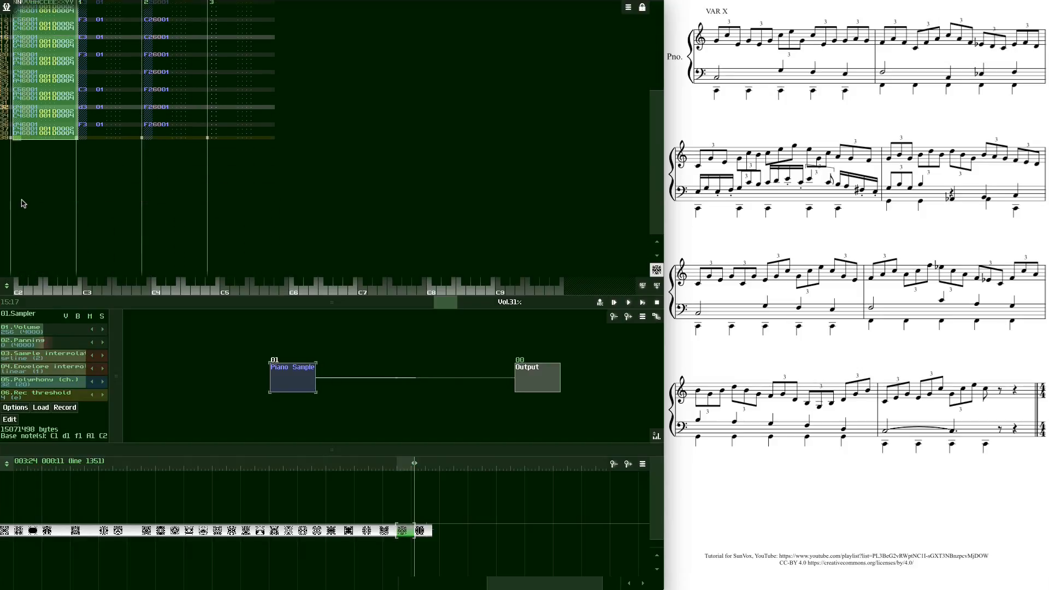
pyautogui.scroll(12, 22, 201)
pyautogui.click(486, 174)
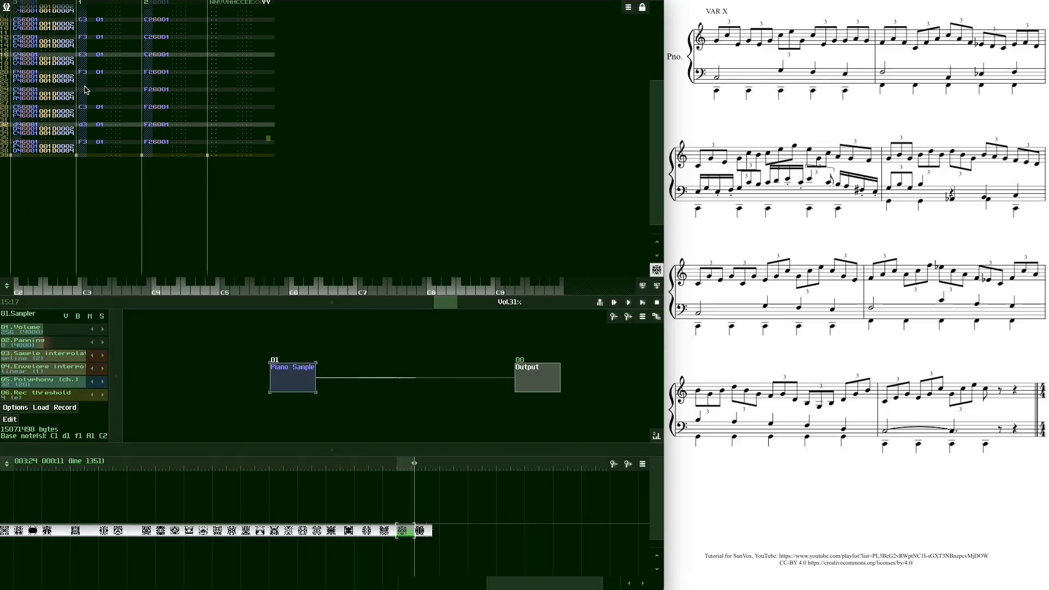
pyautogui.scroll(12, 85, 90)
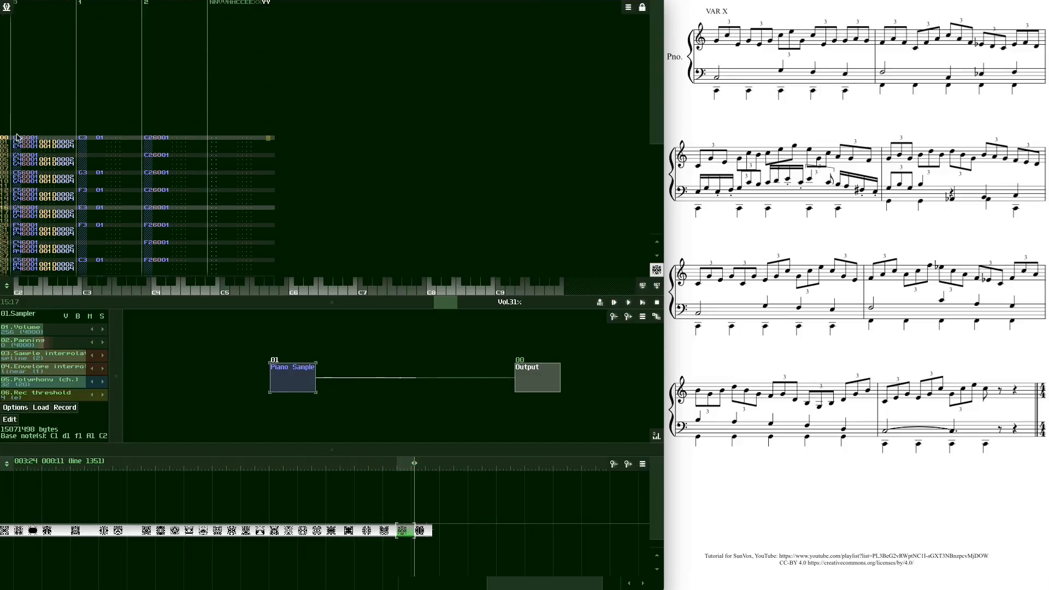
pyautogui.click(18, 140)
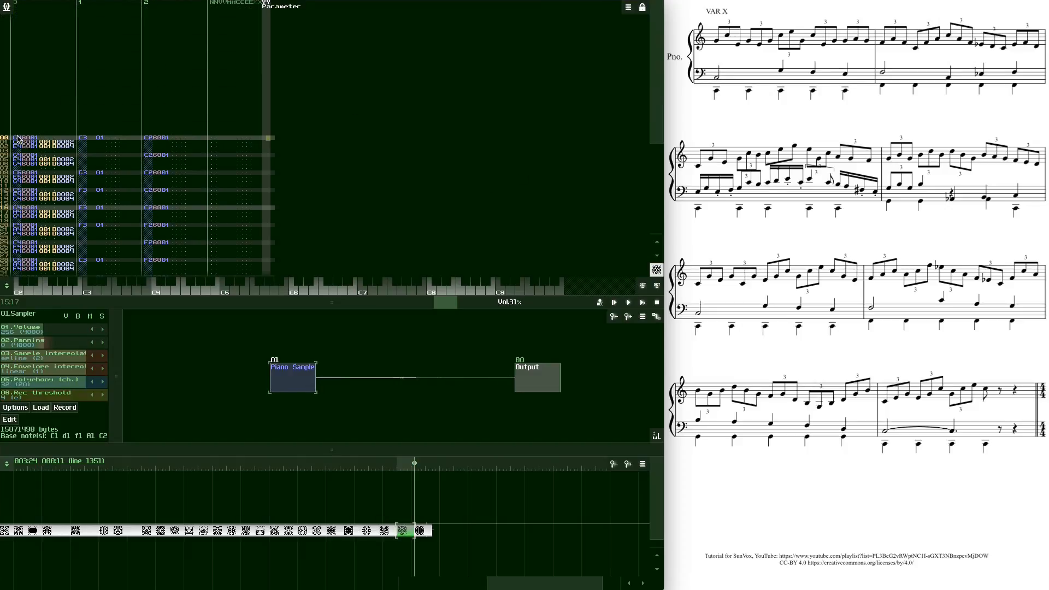
# Copy the whole first track of the previous pattern and paste it at line 00 of the new pattern's first track
pyautogui.moveTo(18, 139); pyautogui.dragTo(40, 232)
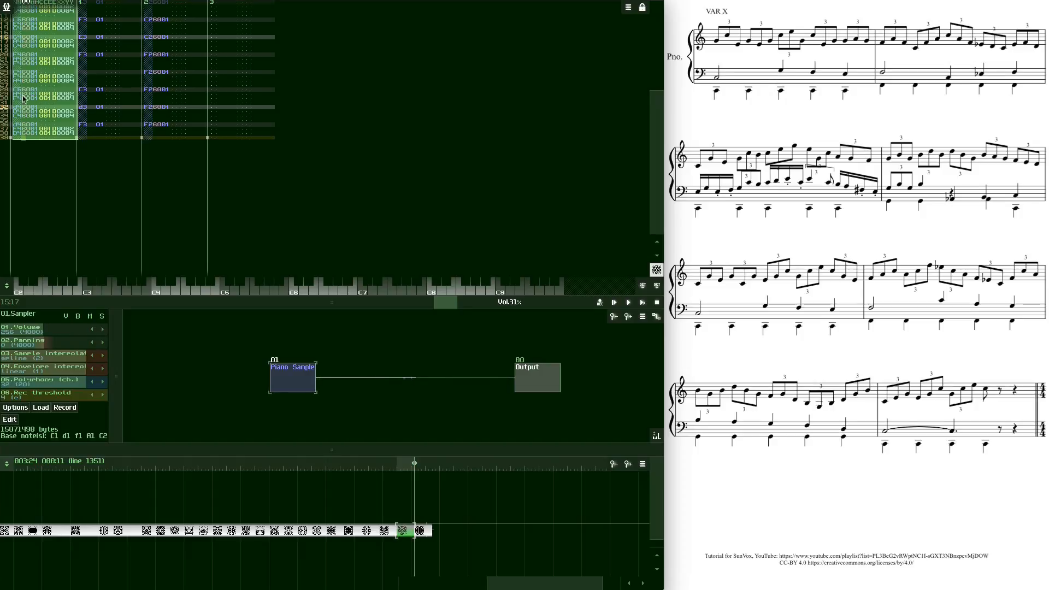
pyautogui.rightClick(20, 141)
pyautogui.click(40, 175)
pyautogui.click(427, 533)
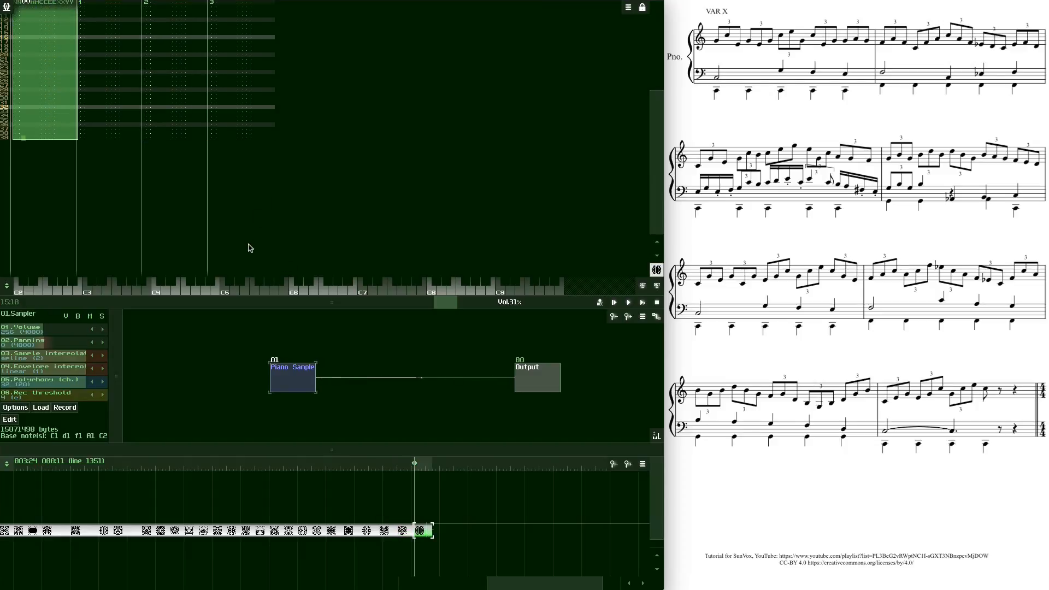
pyautogui.press('Home')
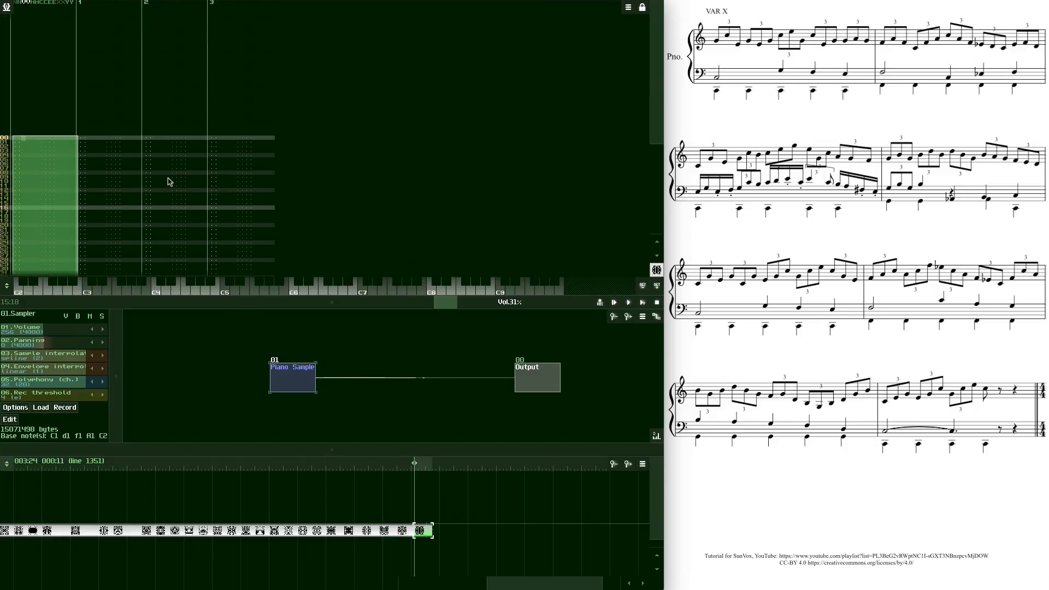
pyautogui.click(24, 140)
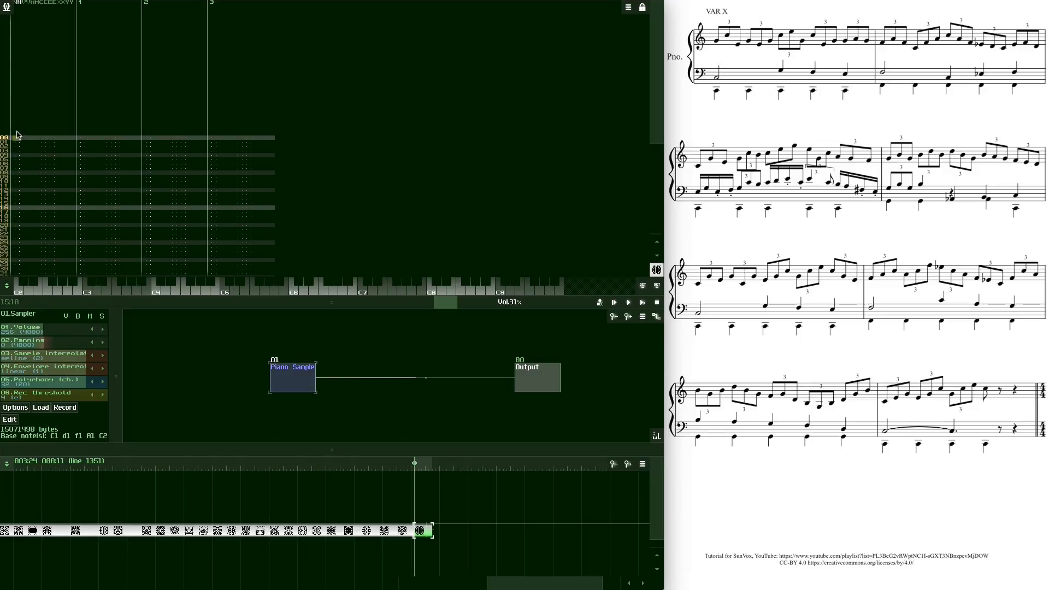
pyautogui.rightClick(16, 141)
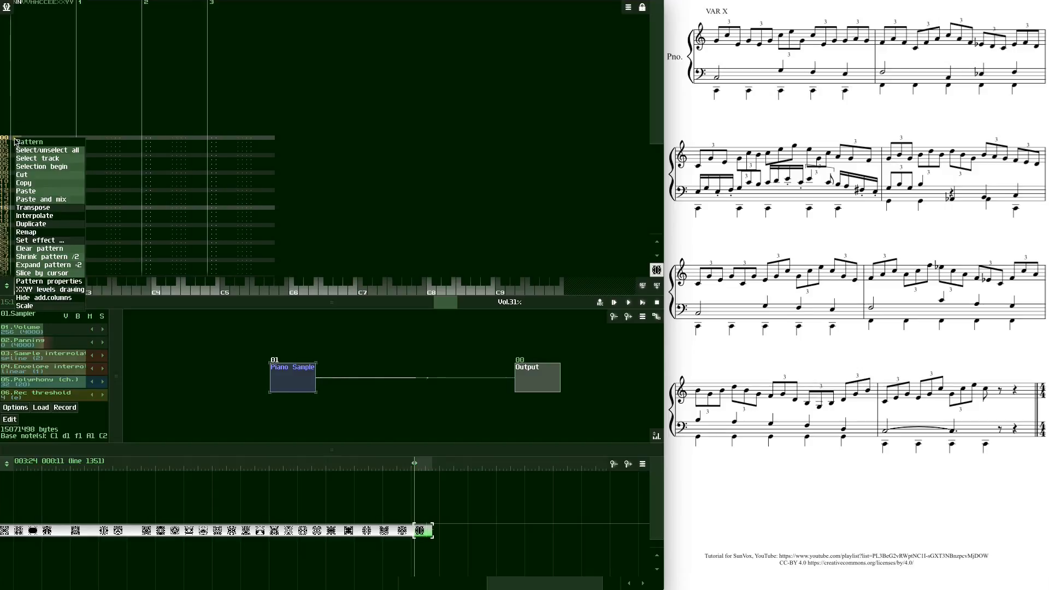
pyautogui.click(26, 192)
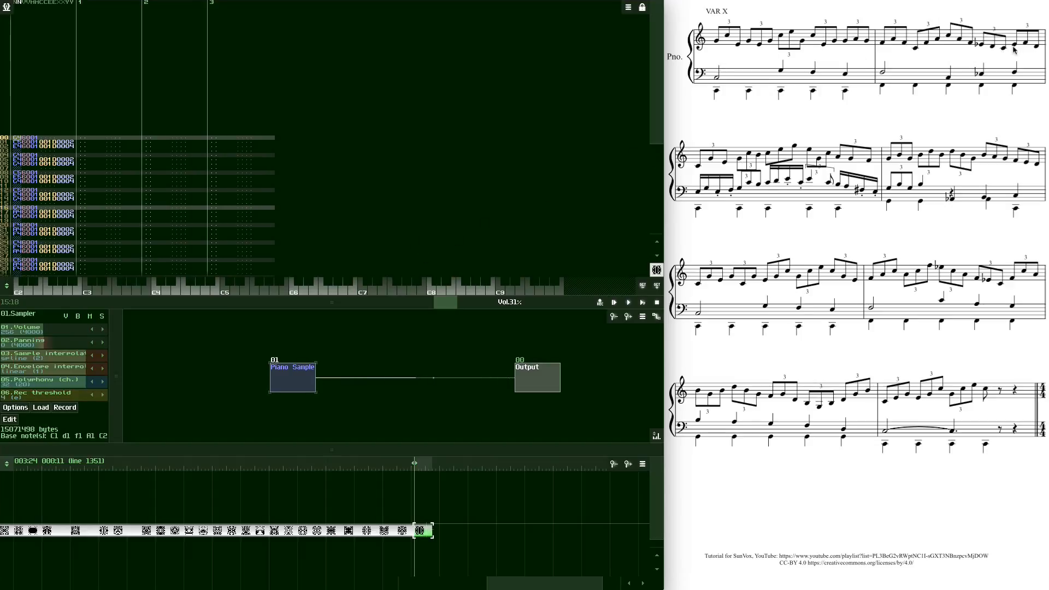
# Raise the note keyboard by one octave and rewrite the first two melody triplets, lines 00 to 07, from the score's second line
pyautogui.click(18, 138)
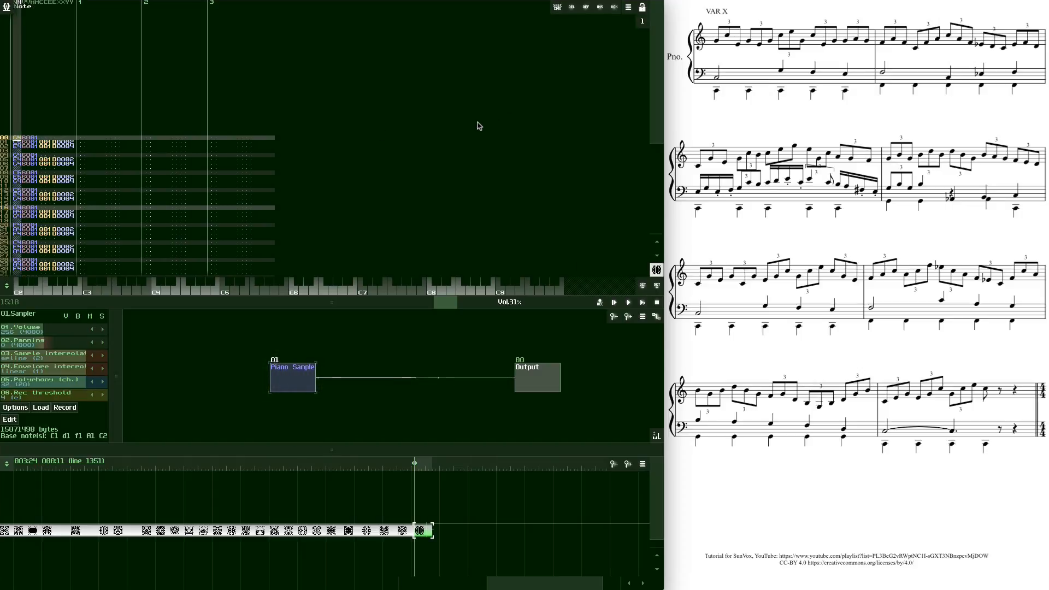
pyautogui.press('KP_Multiply')
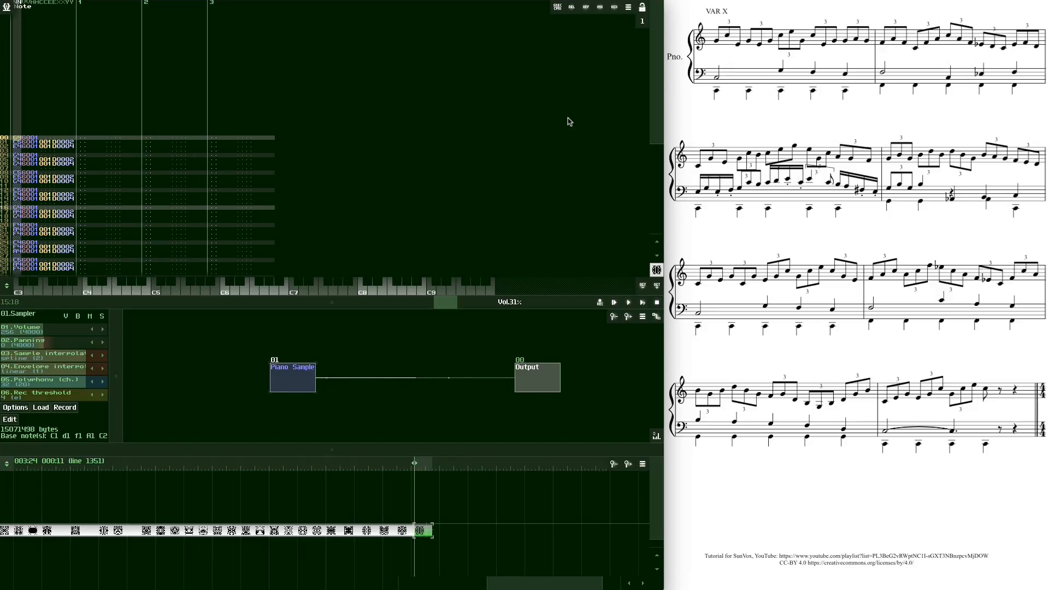
pyautogui.press('Down')
pyautogui.press('Down')
pyautogui.press('Down')
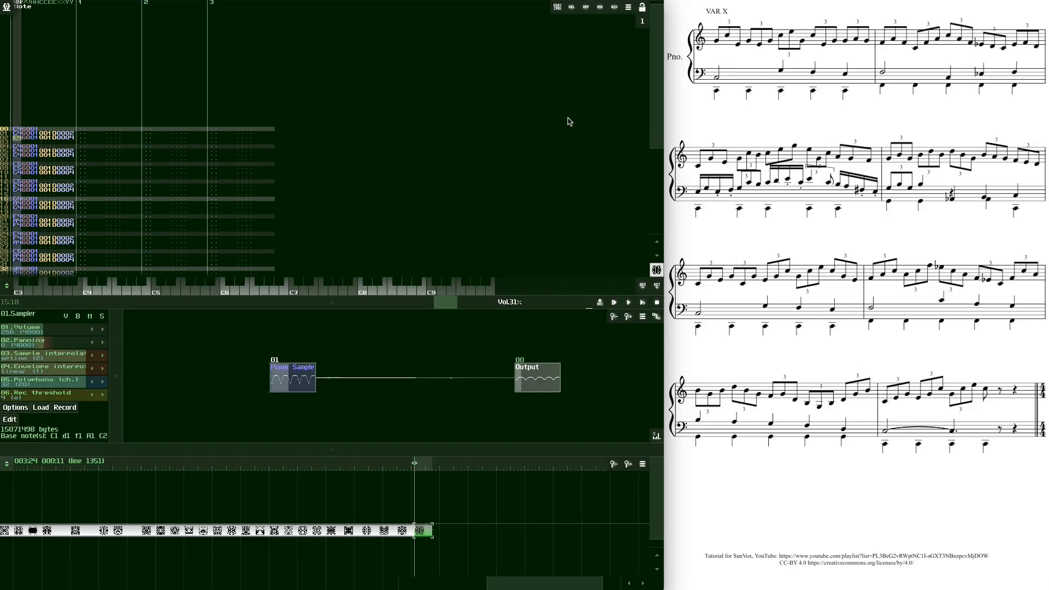
pyautogui.press('Down')
pyautogui.press('Down')
pyautogui.press('Down')
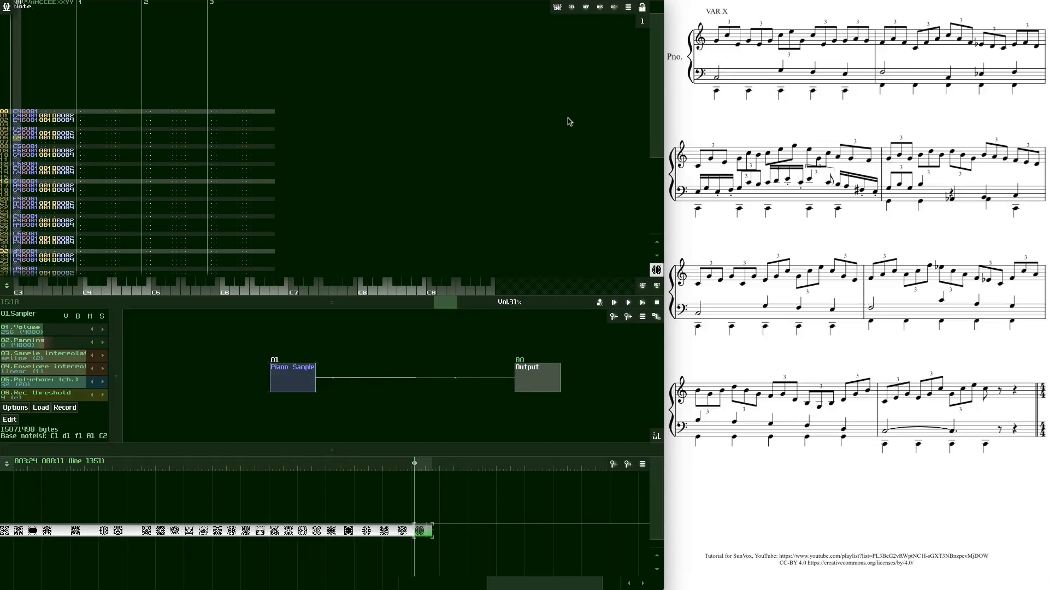
pyautogui.press('Down')
pyautogui.press('Down')
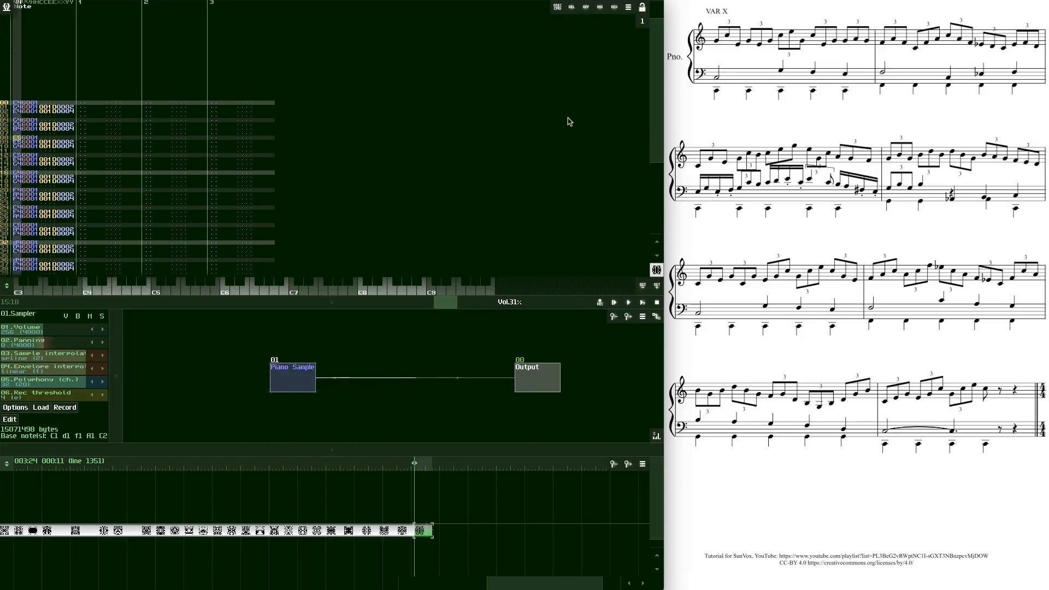
# Rewrite the melody notes on lines 08 to 19 of the first track to complete the first measure of the score's second line
pyautogui.press('Down')
pyautogui.press('Down')
pyautogui.press('Down')
pyautogui.press('Down')
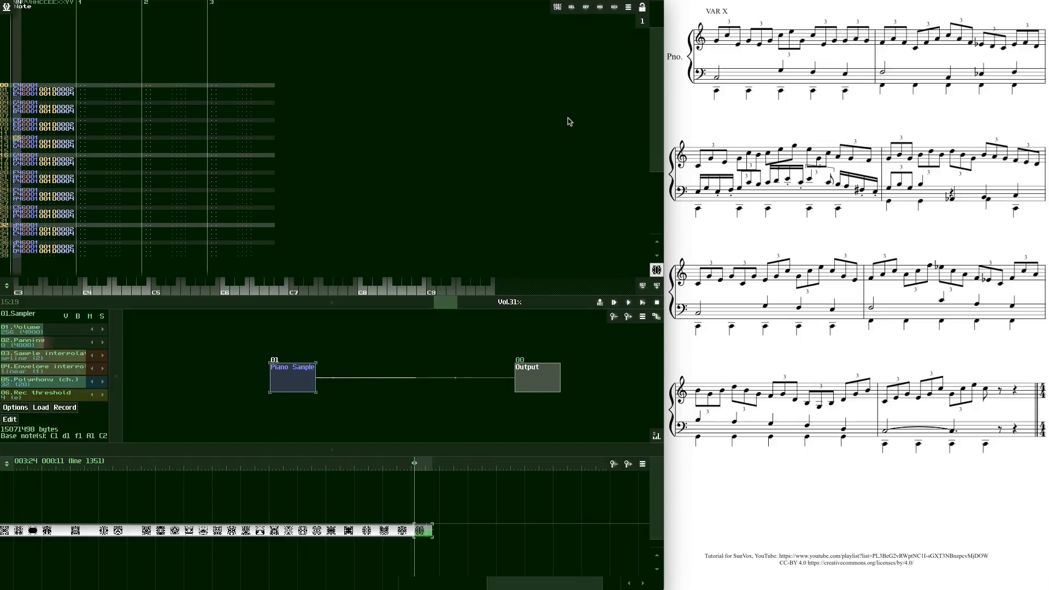
pyautogui.press('Down')
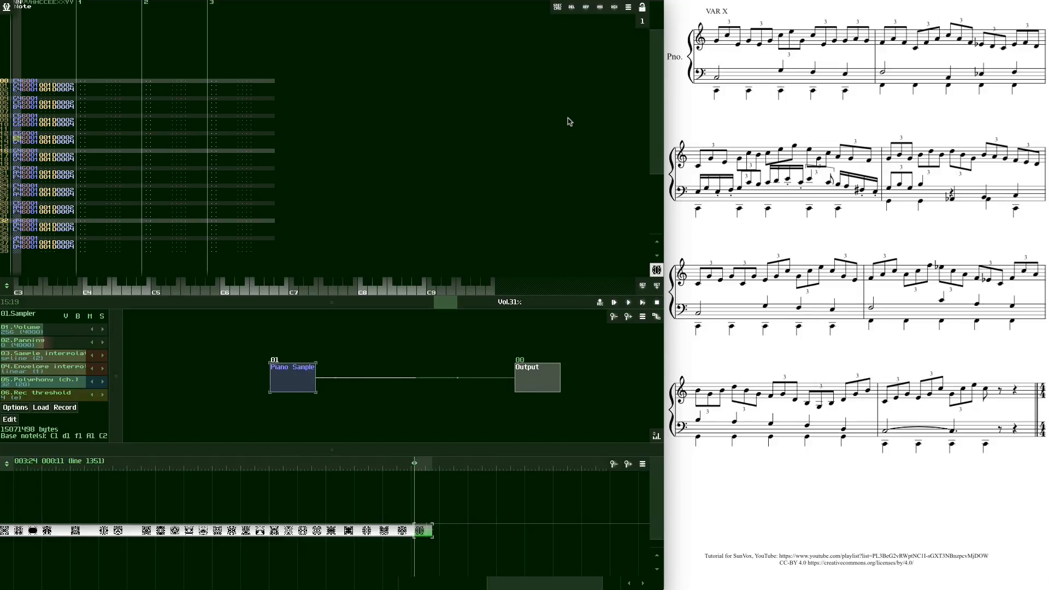
pyautogui.press('Down')
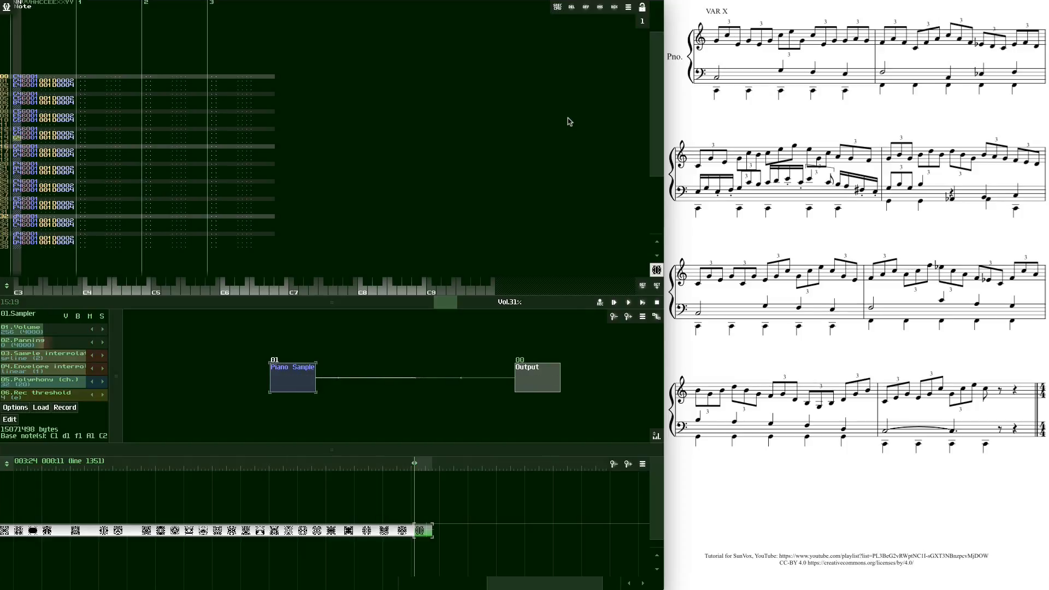
pyautogui.press('Down')
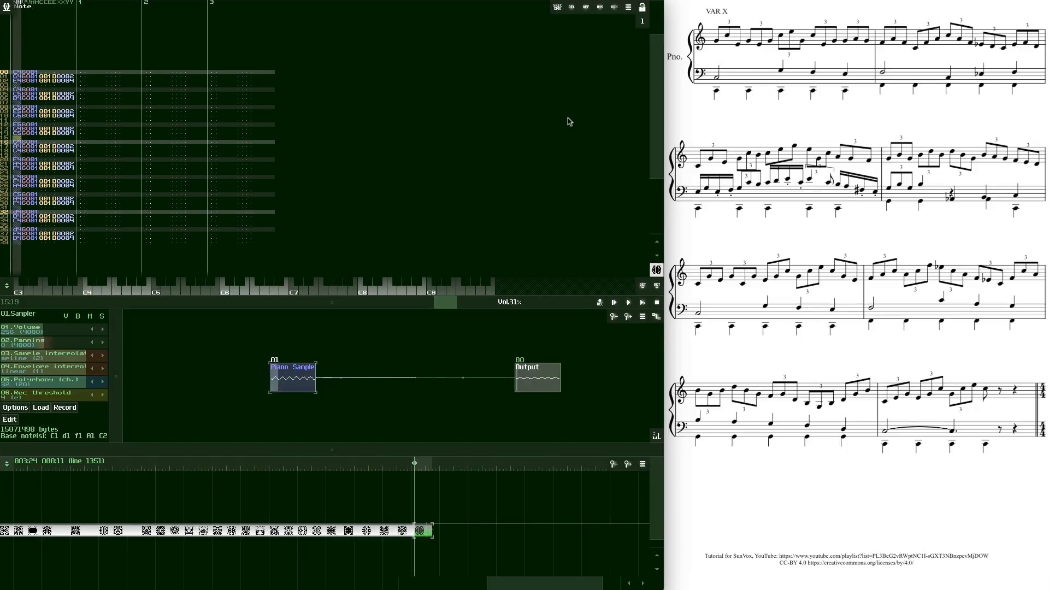
pyautogui.press('Down')
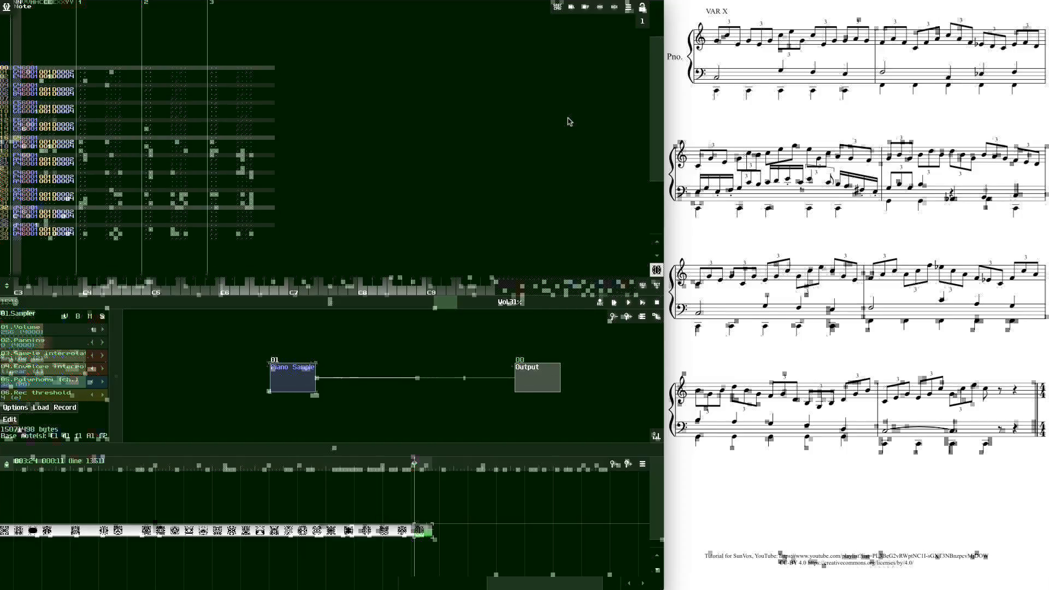
pyautogui.press('Down')
pyautogui.press('Down')
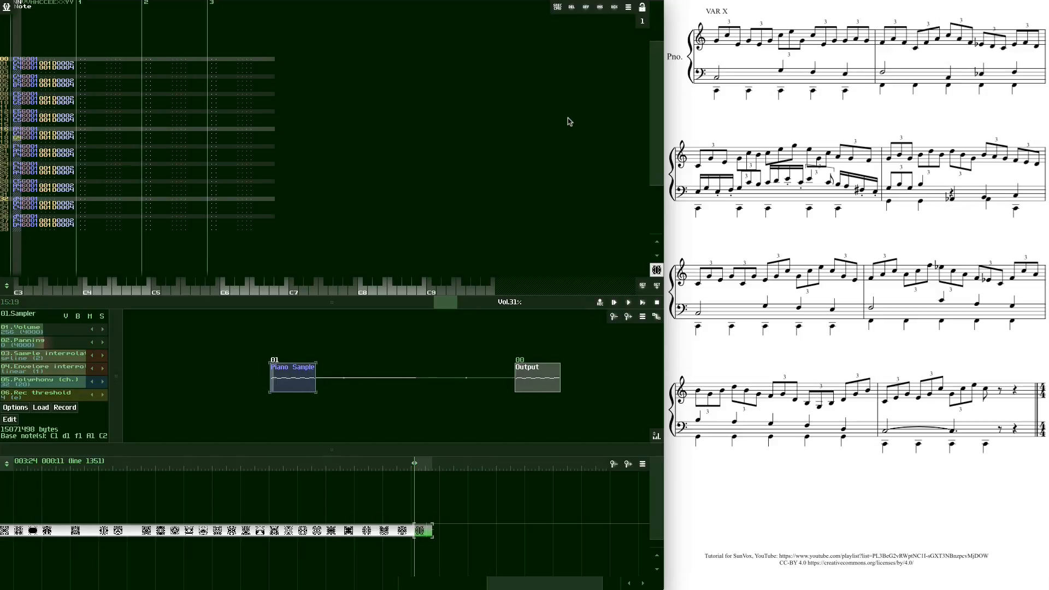
pyautogui.press('Down')
pyautogui.press('Down')
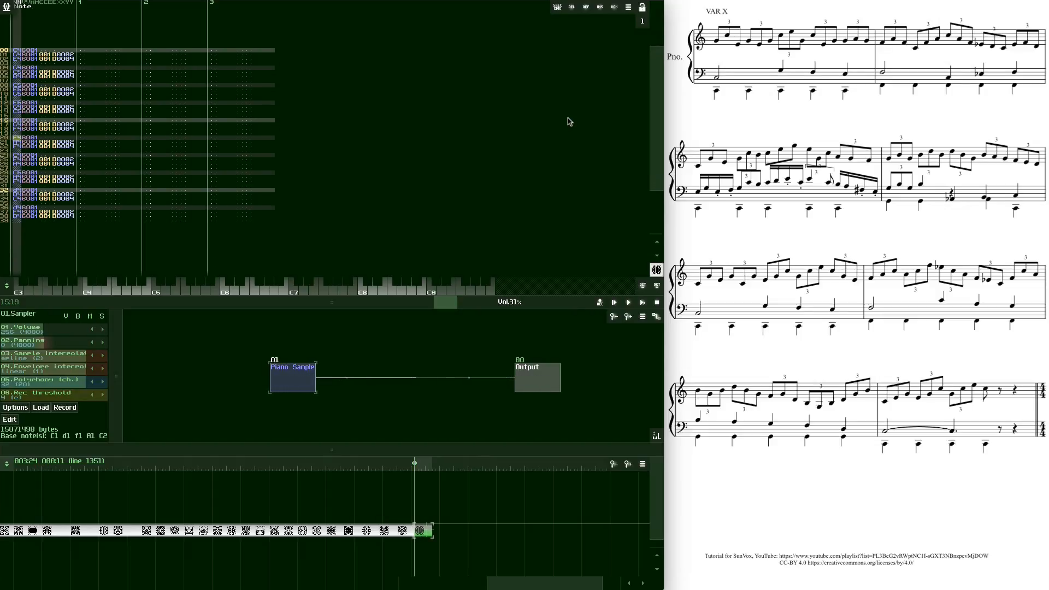
# Rewrite the melody notes on lines 20 to 29 of the first track from the second measure of the score's second line
pyautogui.press('Down')
pyautogui.press('Down')
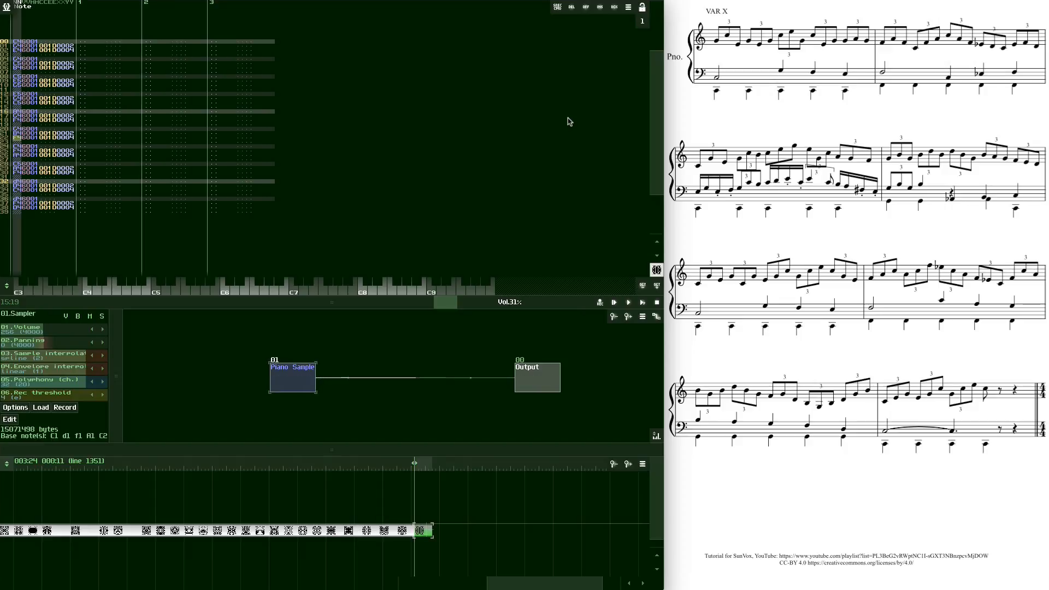
pyautogui.press('Down')
pyautogui.press('Down')
pyautogui.press('Down')
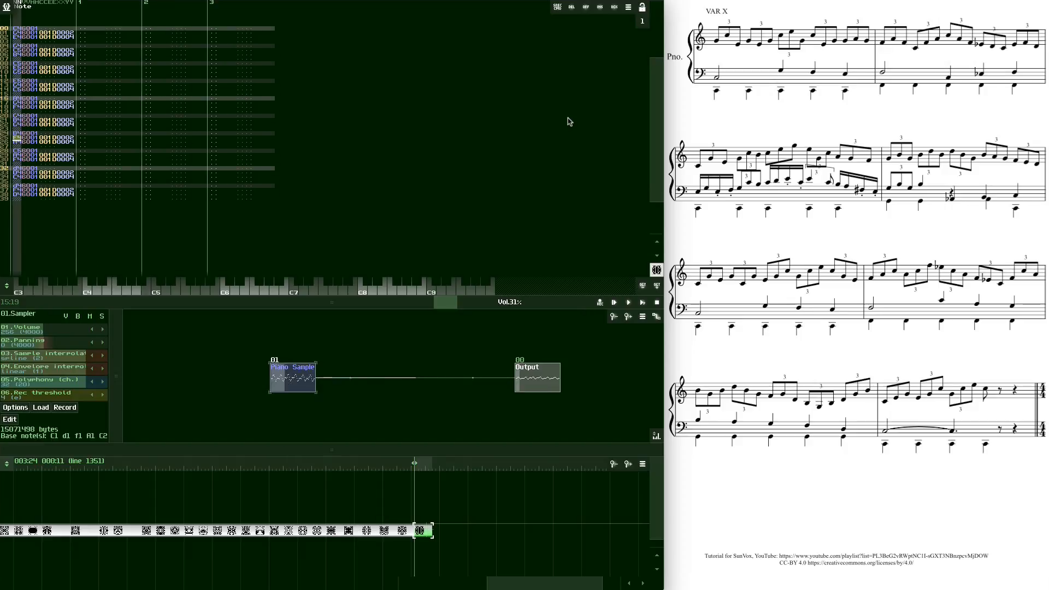
pyautogui.press('Down')
pyautogui.press('Down')
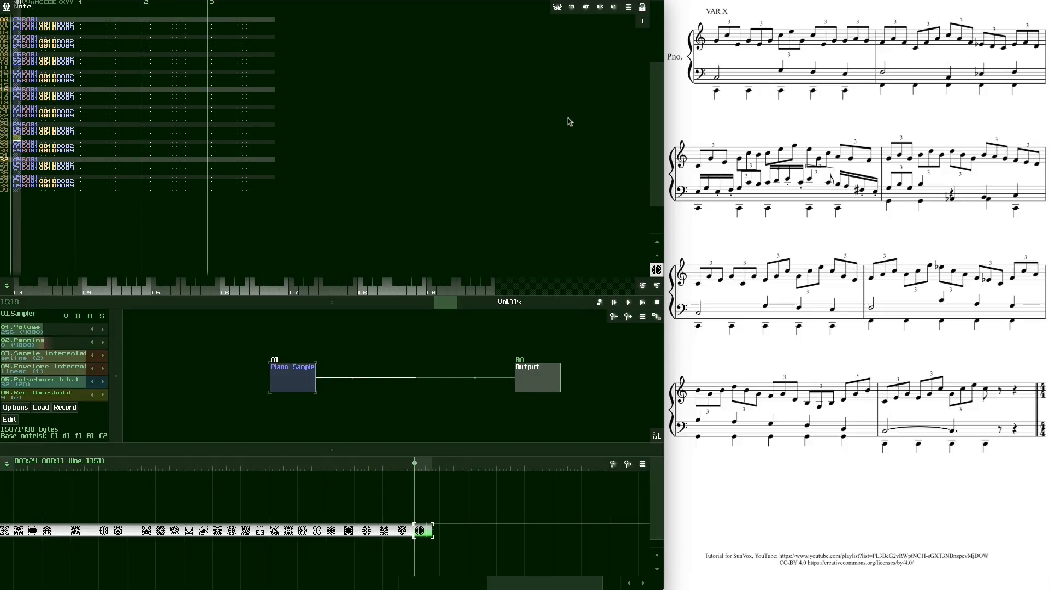
pyautogui.press('Down')
pyautogui.press('Down')
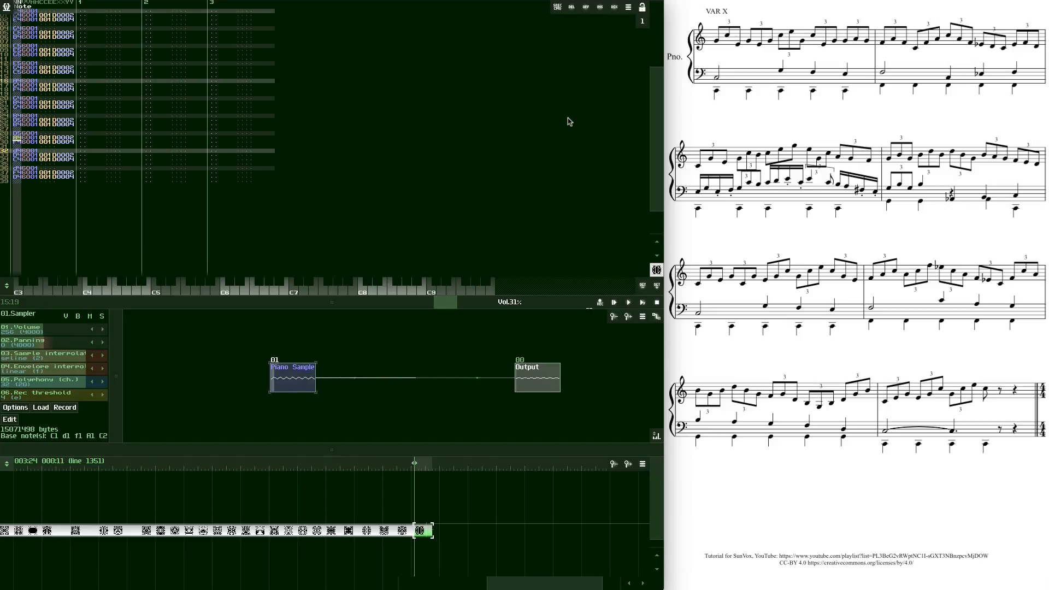
# Rewrite the melody notes on lines 30 to 38 of the first track to complete the second measure of the score's second line
pyautogui.press('Down')
pyautogui.press('Down')
pyautogui.press('Down')
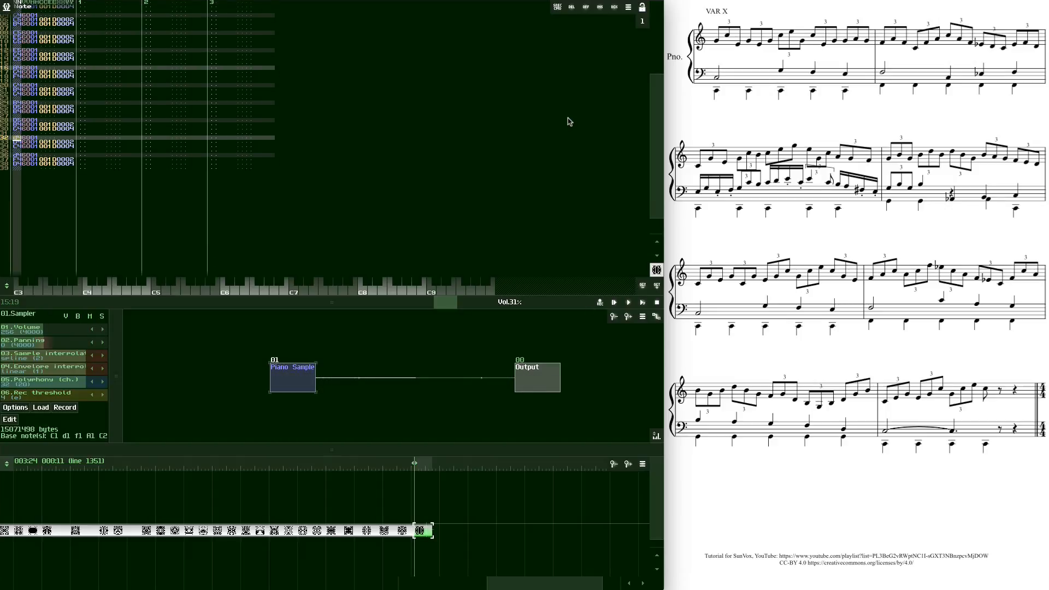
pyautogui.press('Down')
pyautogui.press('Down')
pyautogui.press('Down')
pyautogui.press('Down')
pyautogui.press('Down')
pyautogui.press('Down')
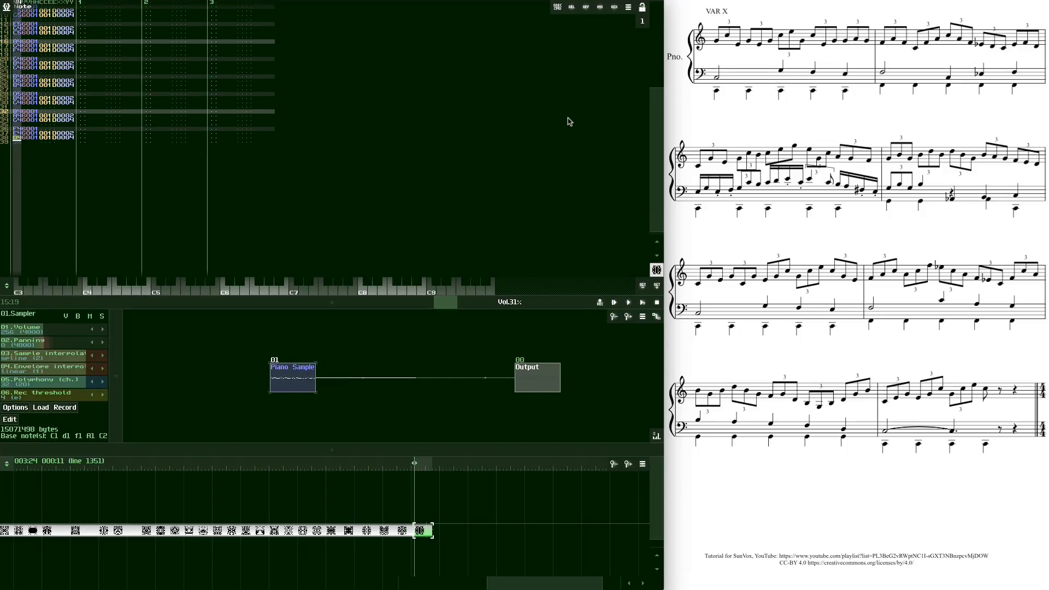
pyautogui.press('Down')
pyautogui.press('Down')
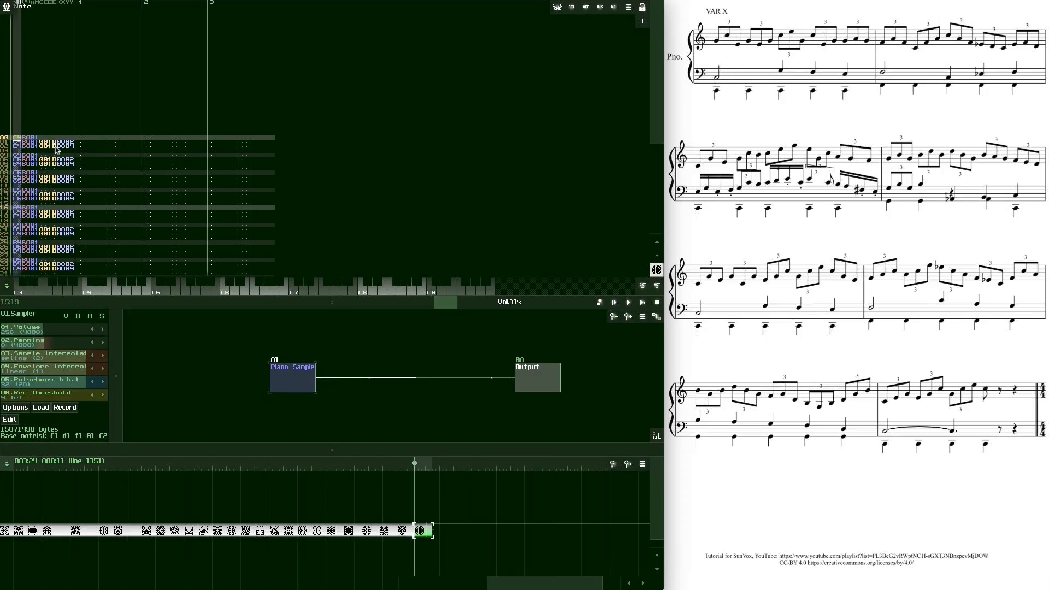
# Review the rewritten melody, play the pattern back, and stop playback
pyautogui.scroll(-5, 60, 163)
pyautogui.scroll(-5, 55, 164)
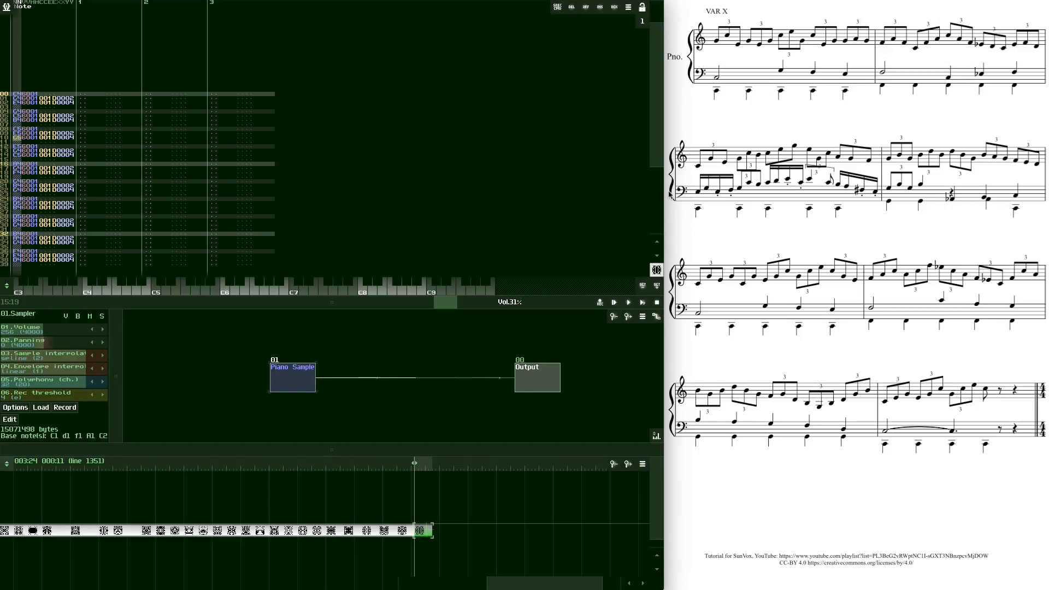
pyautogui.click(644, 302)
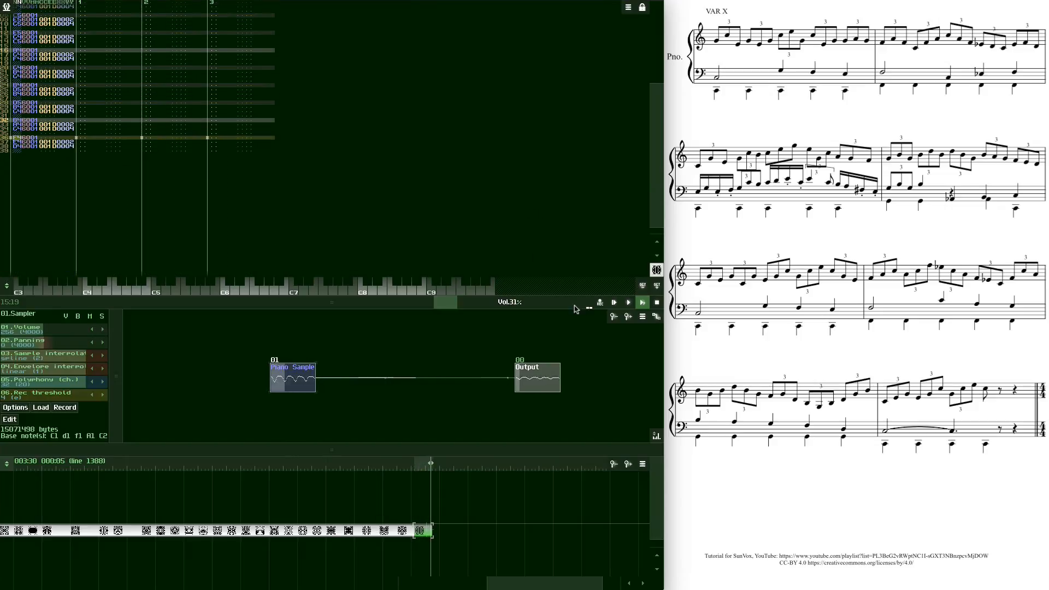
pyautogui.click(657, 303)
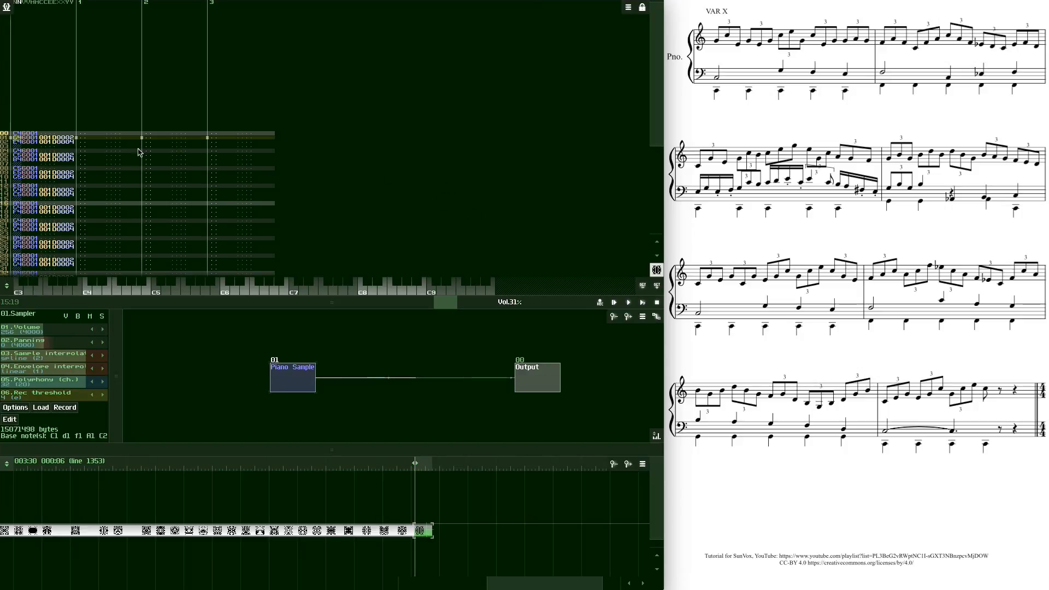
# Enter the left hand's first four sixteenth notes from the score's second line on lines 00 to 03 of the second track
pyautogui.click(86, 139)
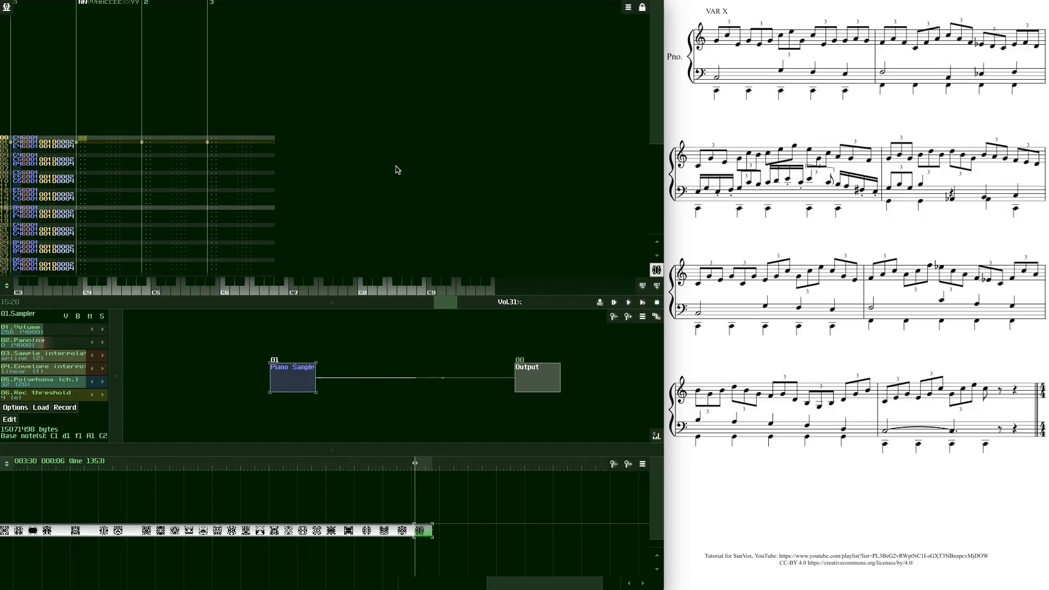
pyautogui.press('space')
pyautogui.press('c')
pyautogui.press('b')
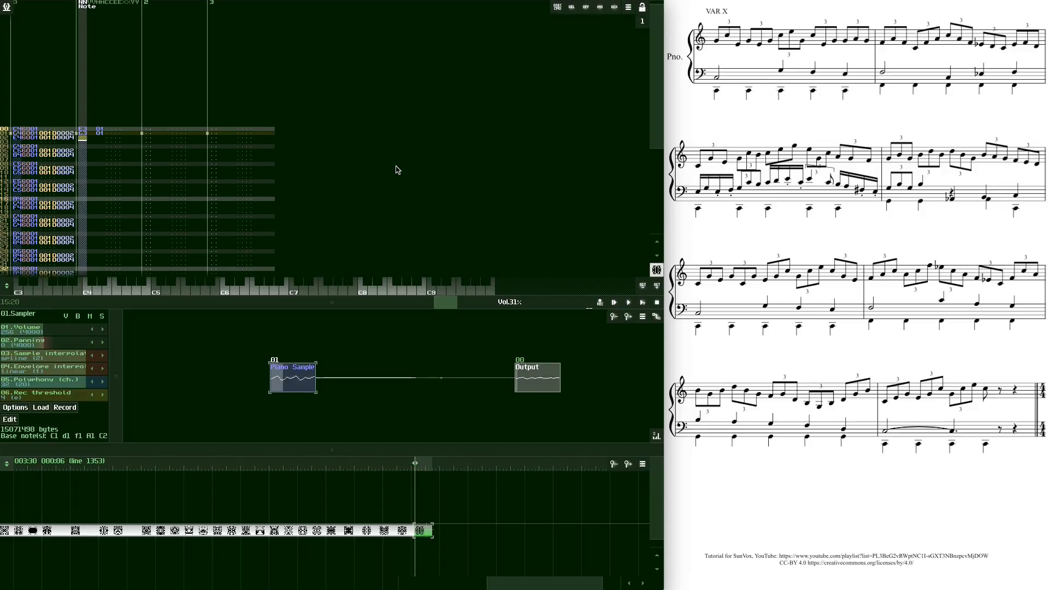
pyautogui.press('c')
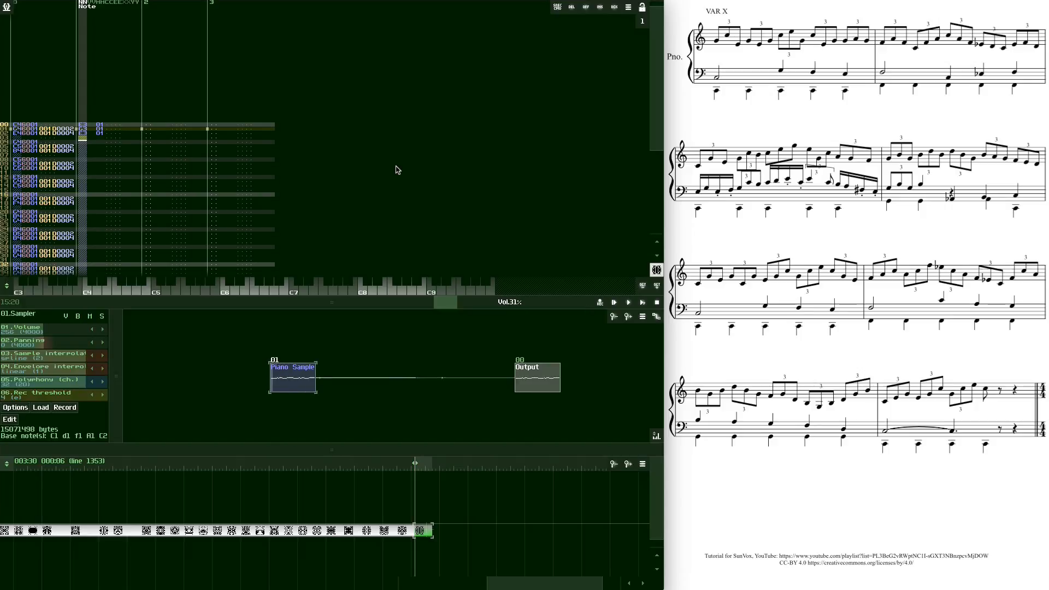
pyautogui.press('v')
# Add the note-cut effect 1C to the notes on lines 02 and 03 of the second track
pyautogui.press('Up')
pyautogui.press('Up')
pyautogui.press('Right')
pyautogui.press('Right')
pyautogui.press('Right')
pyautogui.press('Right')
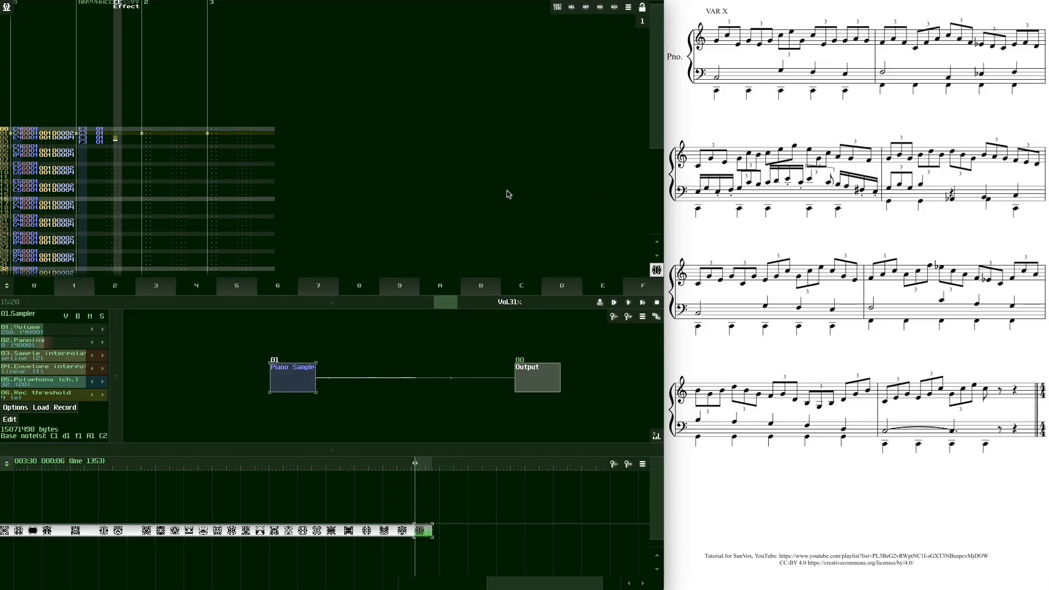
pyautogui.write('11')
pyautogui.press('Up')
pyautogui.press('Up')
pyautogui.press('Right')
pyautogui.write('cc')
# Set the note-cut parameter to 0003 on lines 02 and 03 of the second track
pyautogui.press('Up')
pyautogui.press('Right')
pyautogui.press('Right')
pyautogui.press('Up')
pyautogui.press('Right')
pyautogui.press('Right')
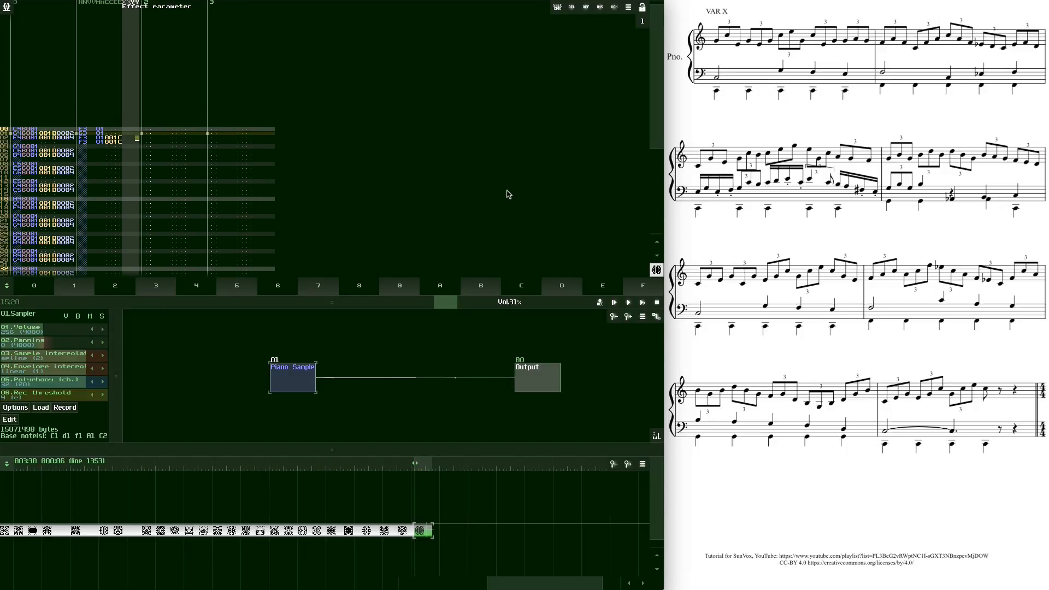
pyautogui.write('33')
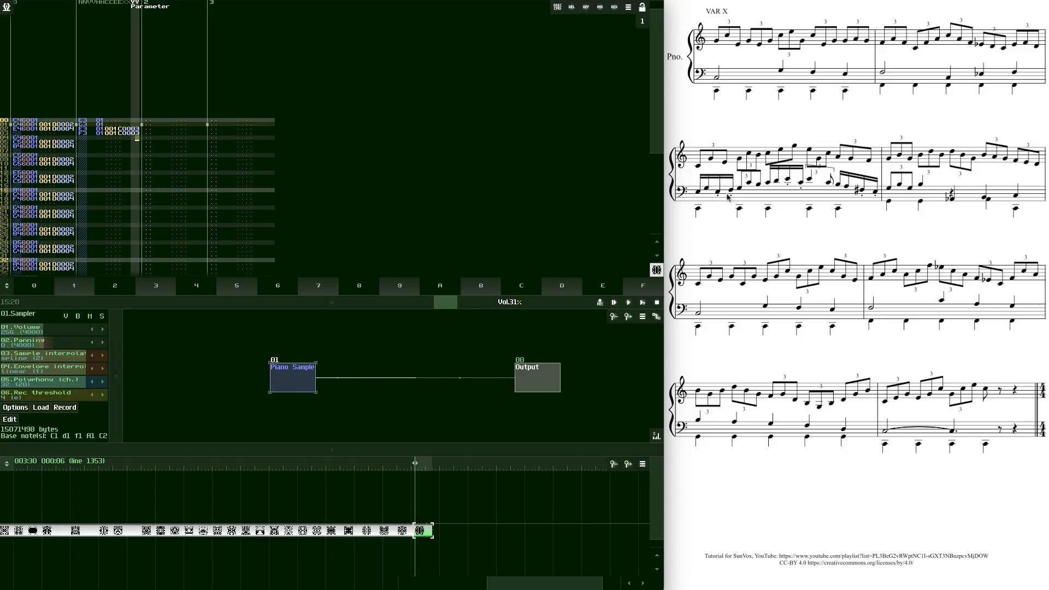
# Look up effect 1C in the list of available effects, and close the list without choosing anything
pyautogui.click(121, 142)
pyautogui.rightClick(118, 140)
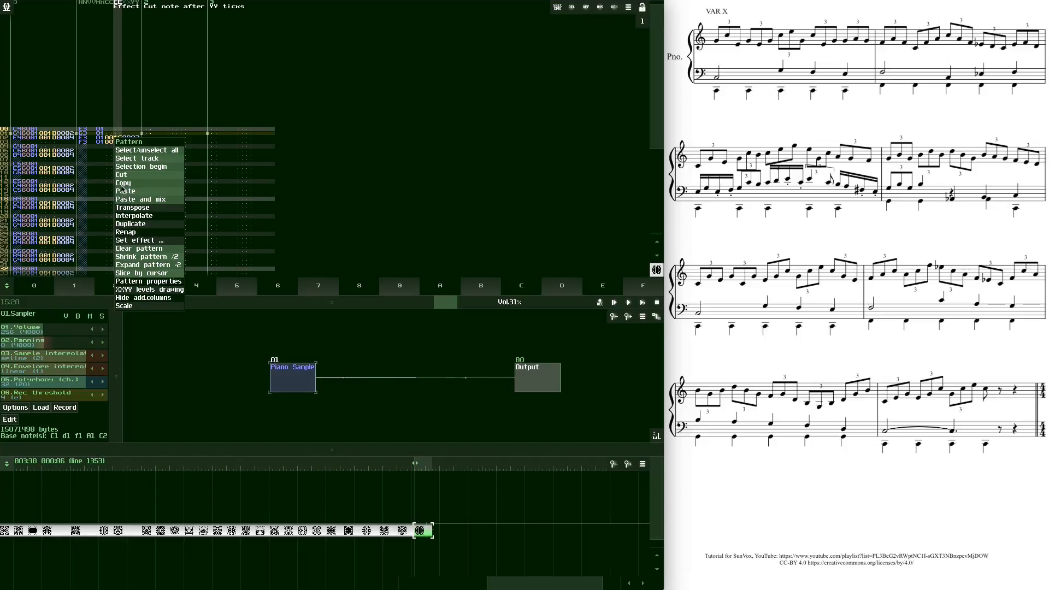
pyautogui.click(135, 240)
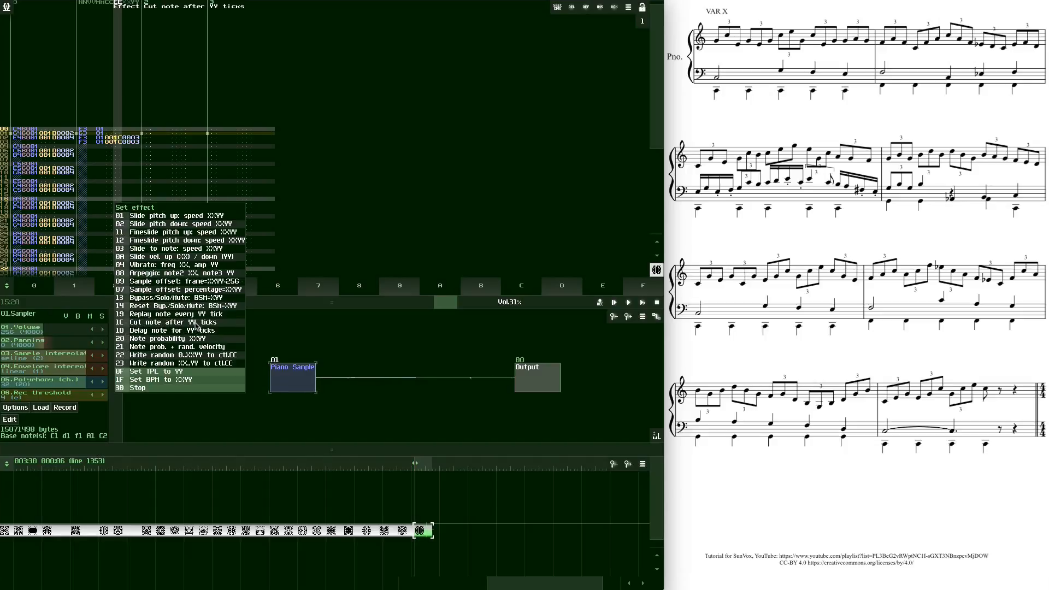
pyautogui.click(382, 207)
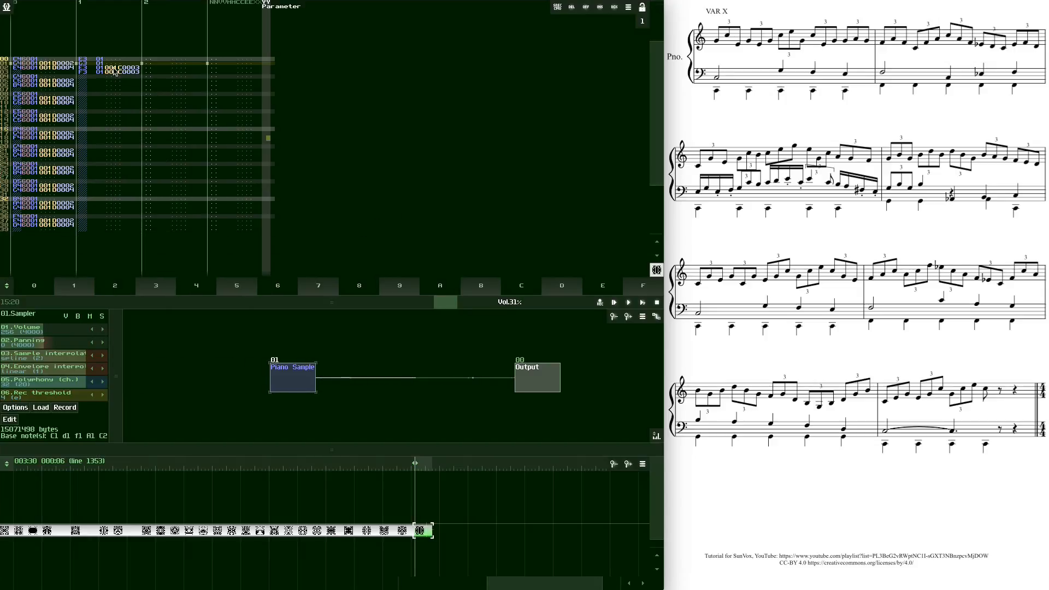
pyautogui.click(133, 68)
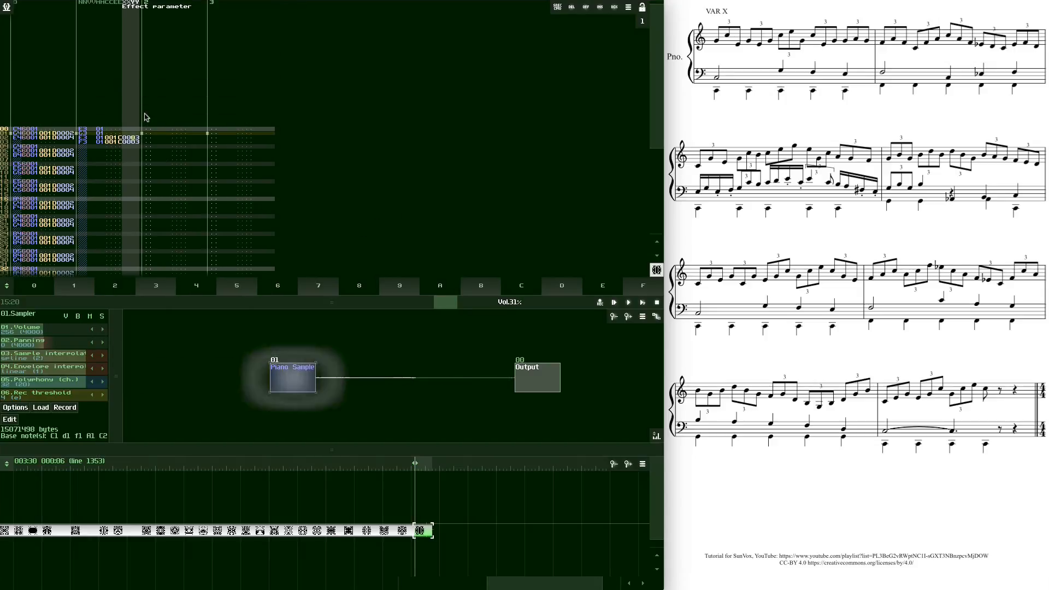
# Enter the left hand's second-beat triplet on lines 04 to 06 of the second track, ending with C4 and B3
pyautogui.click(82, 146)
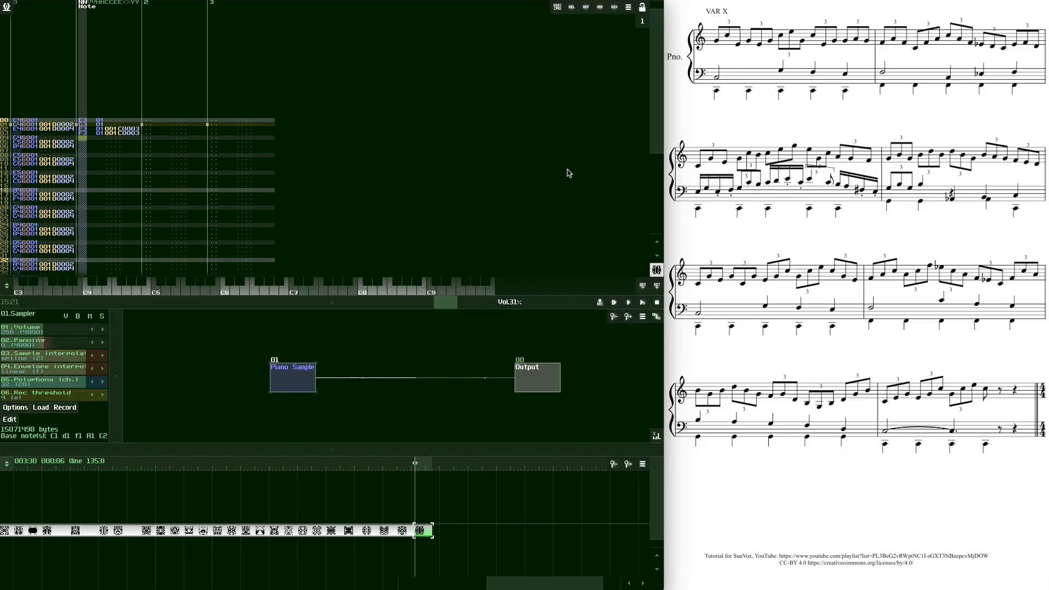
pyautogui.press('t')
pyautogui.press('Up')
pyautogui.press('z')
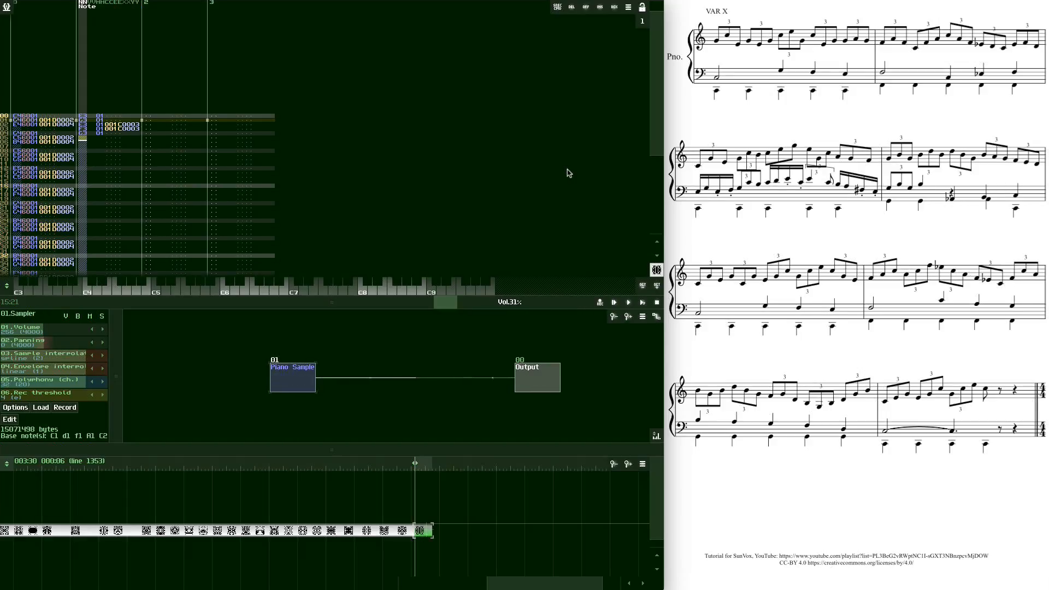
pyautogui.press('m')
pyautogui.press('Up')
pyautogui.press('q')
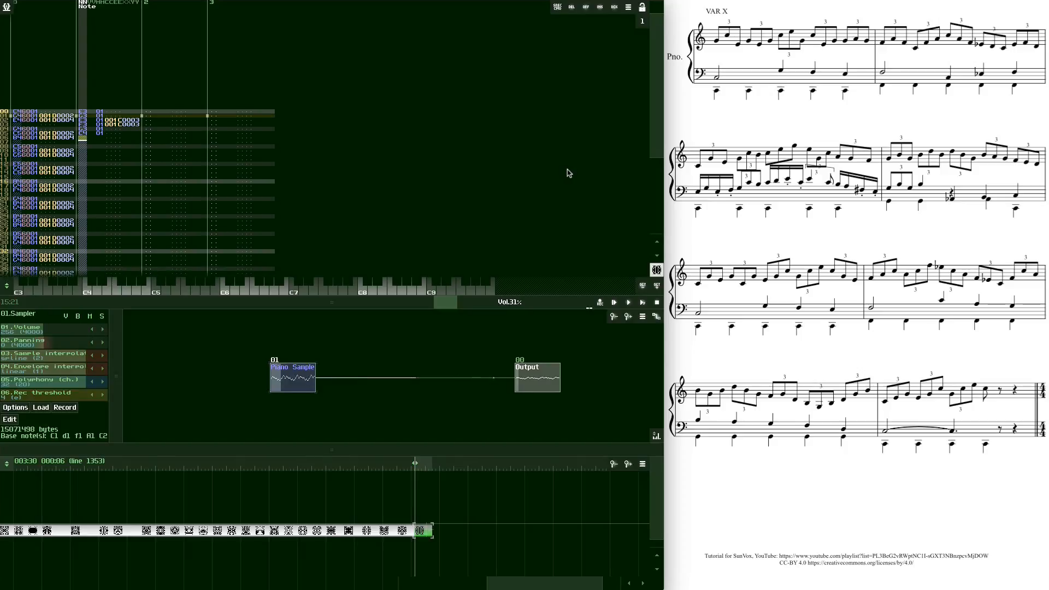
pyautogui.press('m')
# Add the note-delay effect 1D to the triplet notes on lines 05 and 06 of the second track
pyautogui.press('Up')
pyautogui.press('Up')
pyautogui.press('Right')
pyautogui.press('Right')
pyautogui.press('Right')
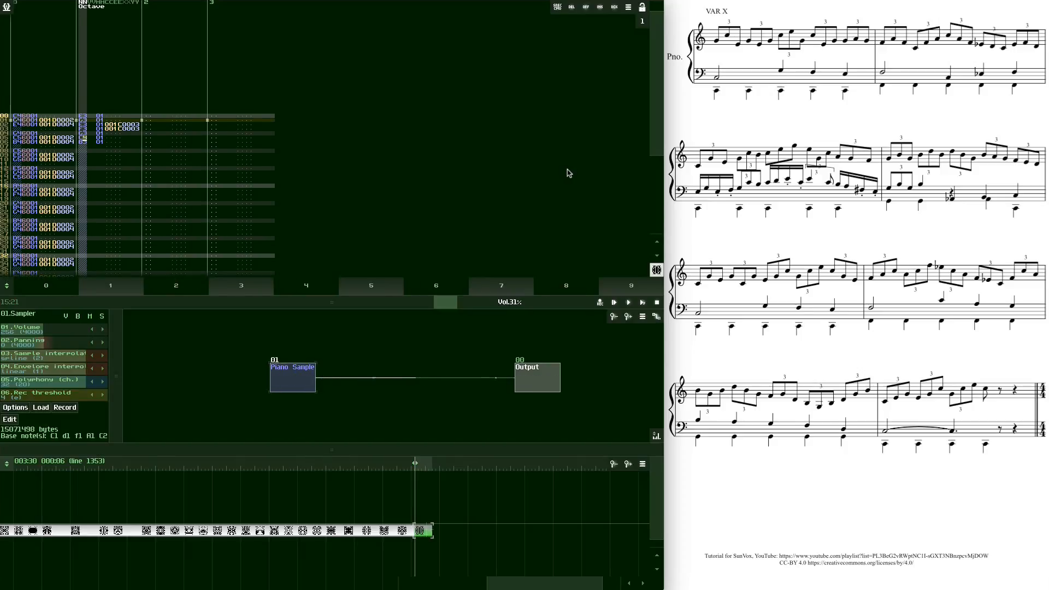
pyautogui.press('Right')
pyautogui.press('Right')
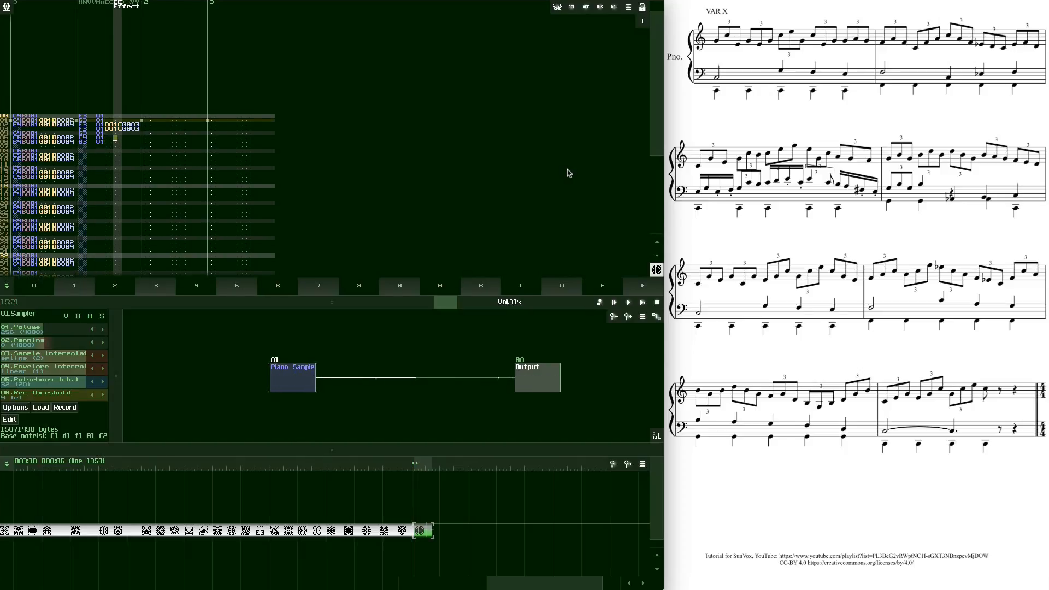
pyautogui.write('1 001')
pyautogui.press('Up')
pyautogui.press('Up')
pyautogui.press('Right')
pyautogui.write('dd')
# Set the note-delay parameter to 0002 on line 05 and 0004 on line 06 of the second track
pyautogui.press('Up')
pyautogui.press('Up')
pyautogui.press('Right')
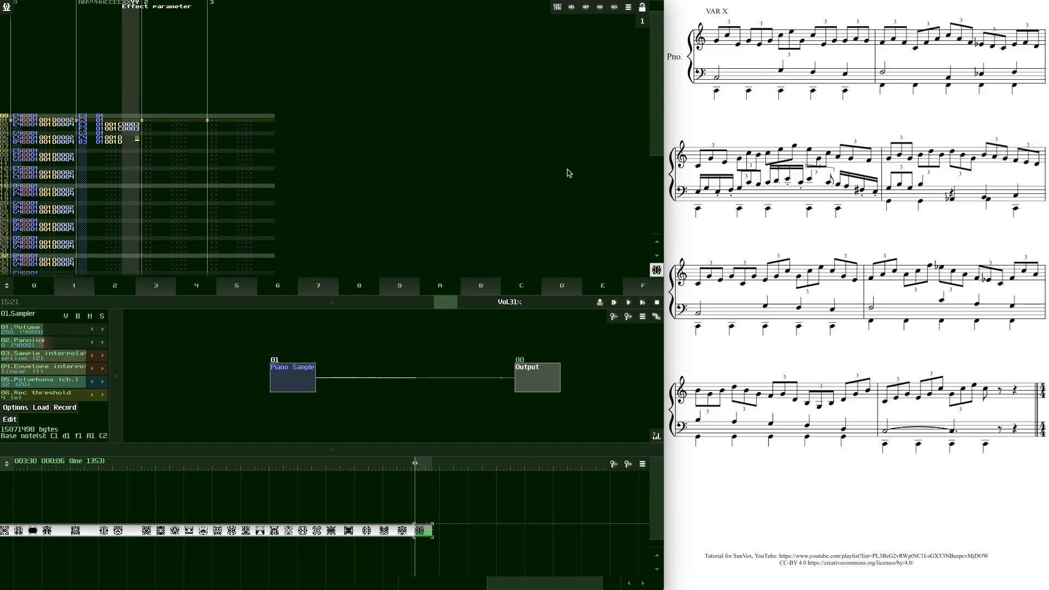
pyautogui.write('24')
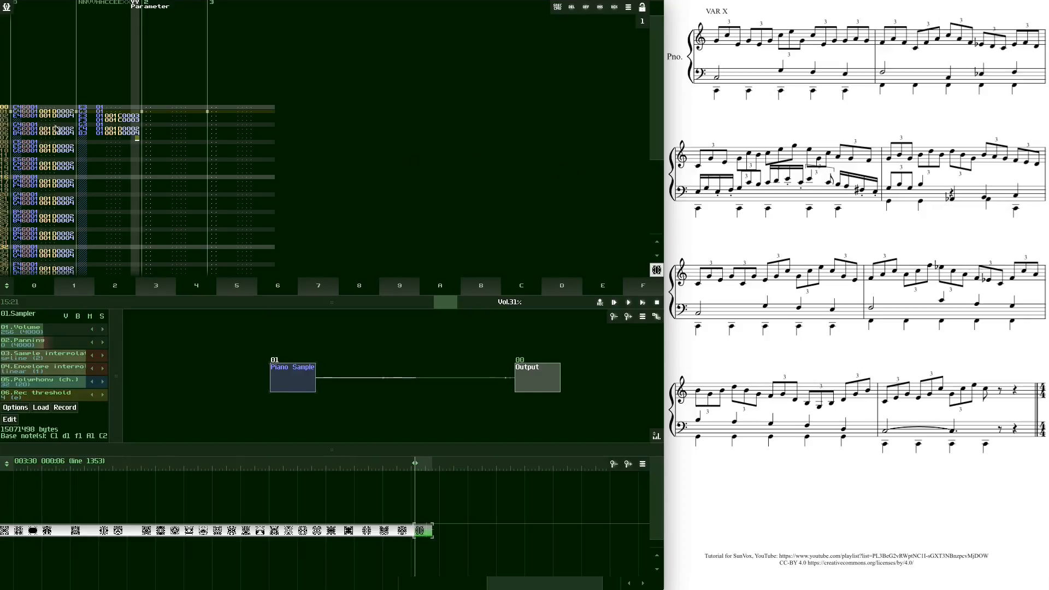
# Compare the triplet rows of the first and second tracks on lines 04 to 06
pyautogui.moveTo(18, 125); pyautogui.dragTo(86, 124)
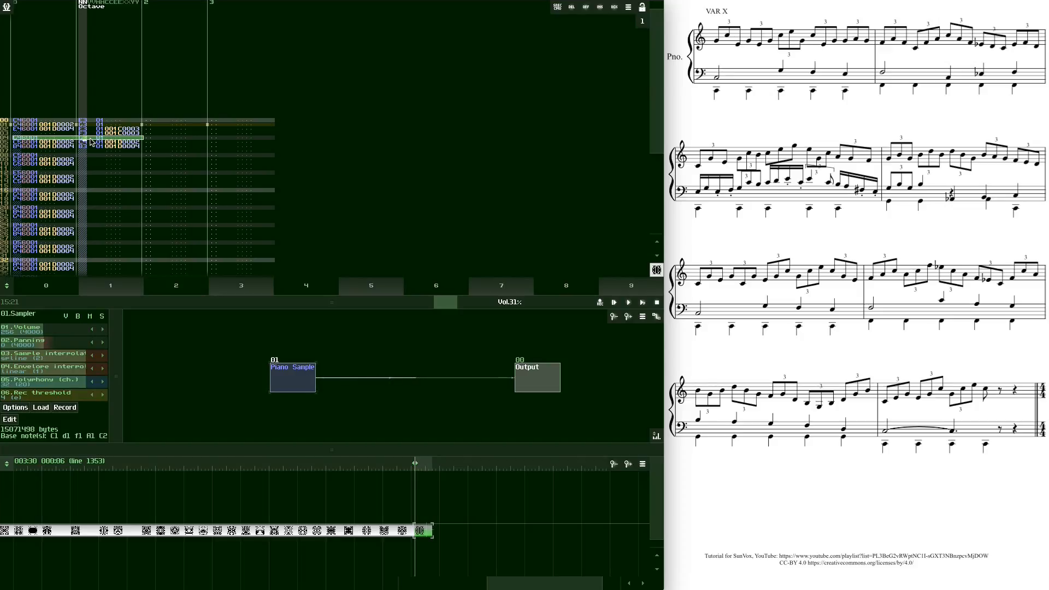
pyautogui.click(72, 142)
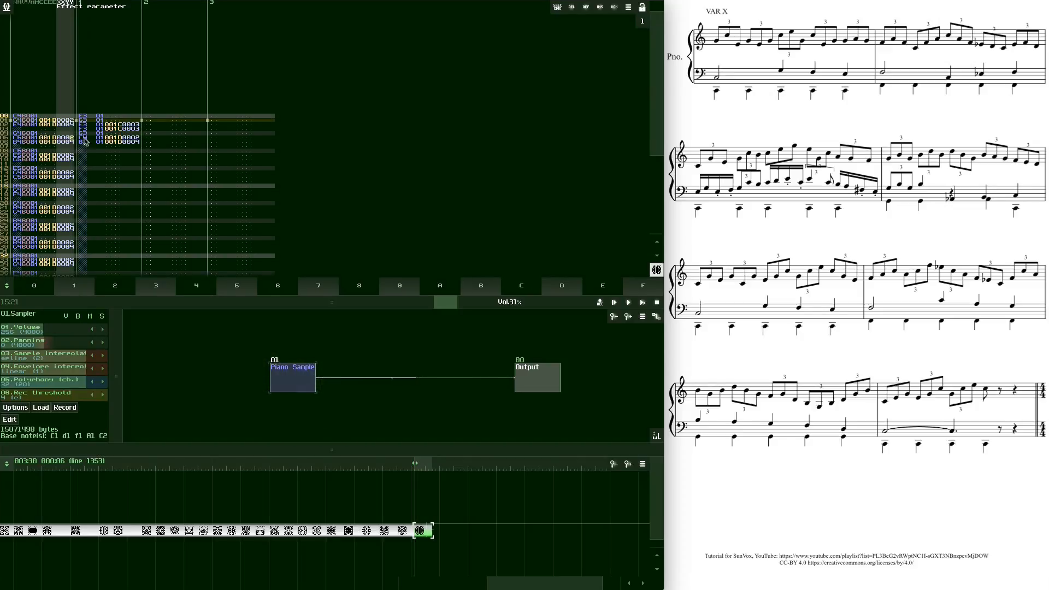
pyautogui.moveTo(25, 141); pyautogui.dragTo(87, 141)
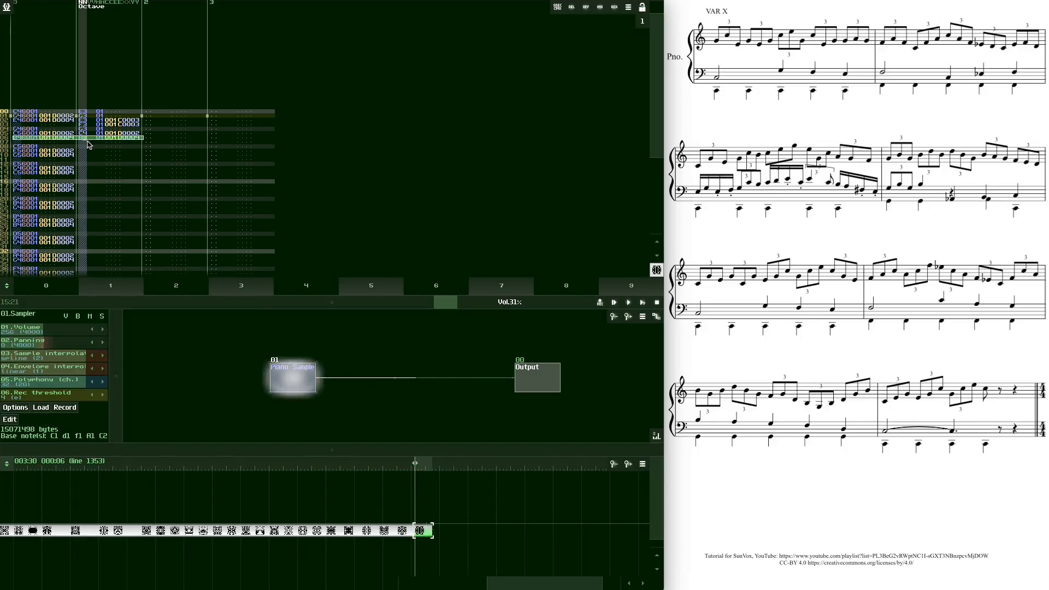
pyautogui.click(91, 143)
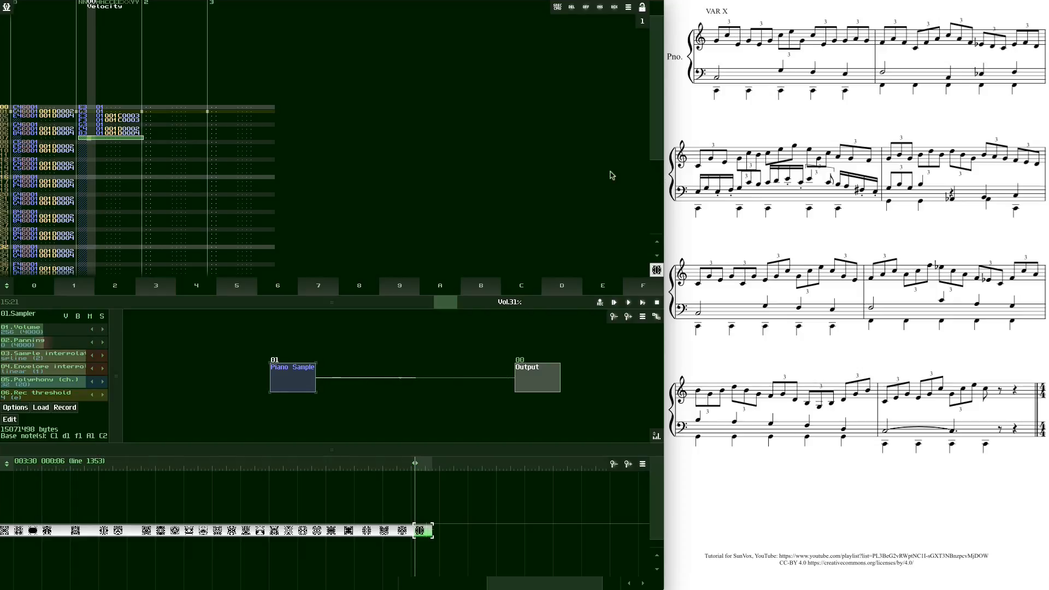
# Enter the left hand's third-beat notes C4, D4, E4 and C4 on lines 08 to 11 of the second track
pyautogui.click(82, 143)
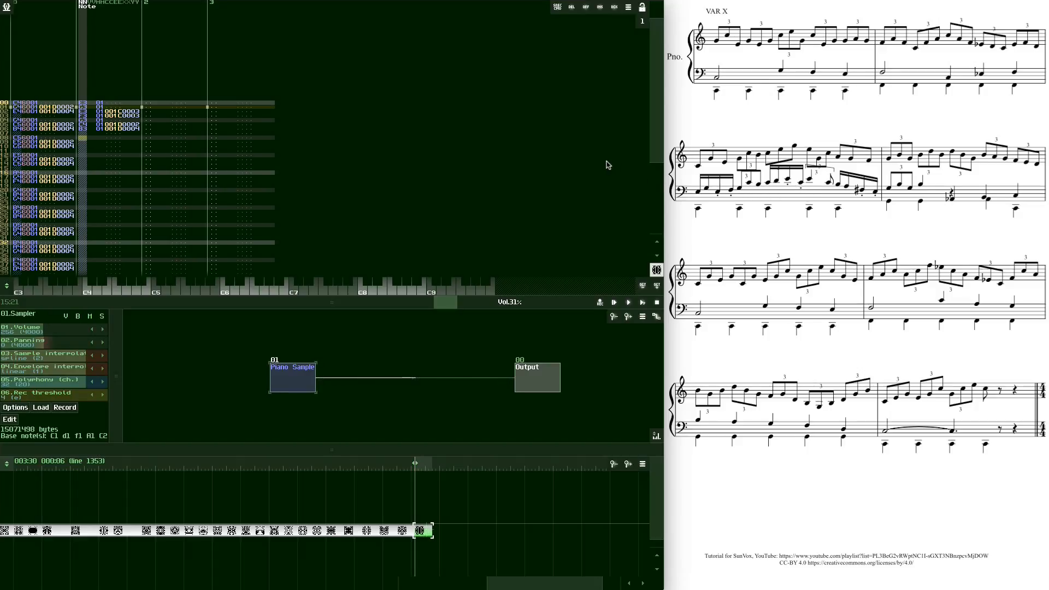
pyautogui.press('q')
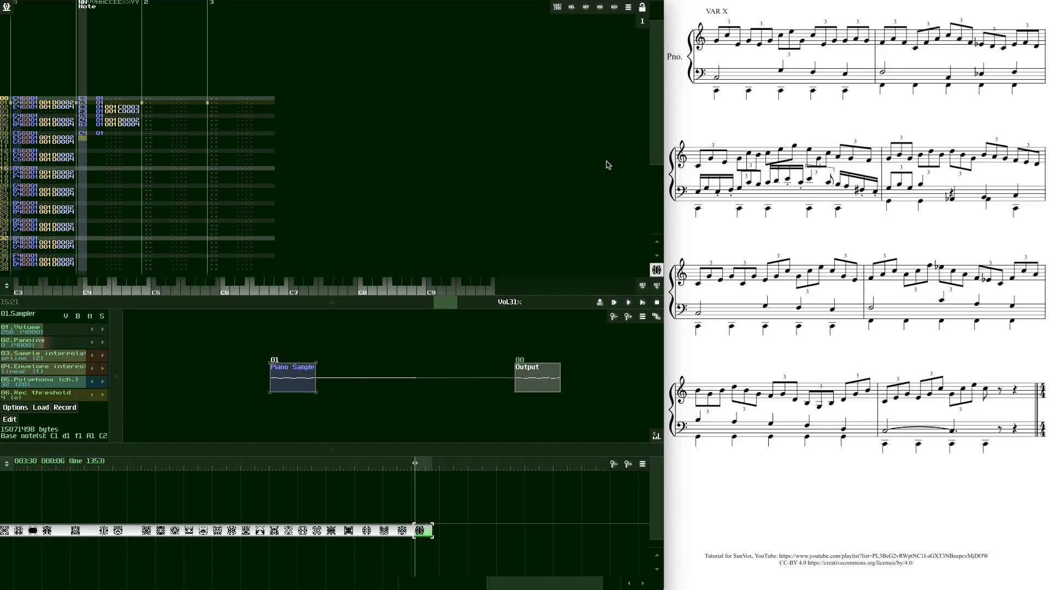
pyautogui.press('w')
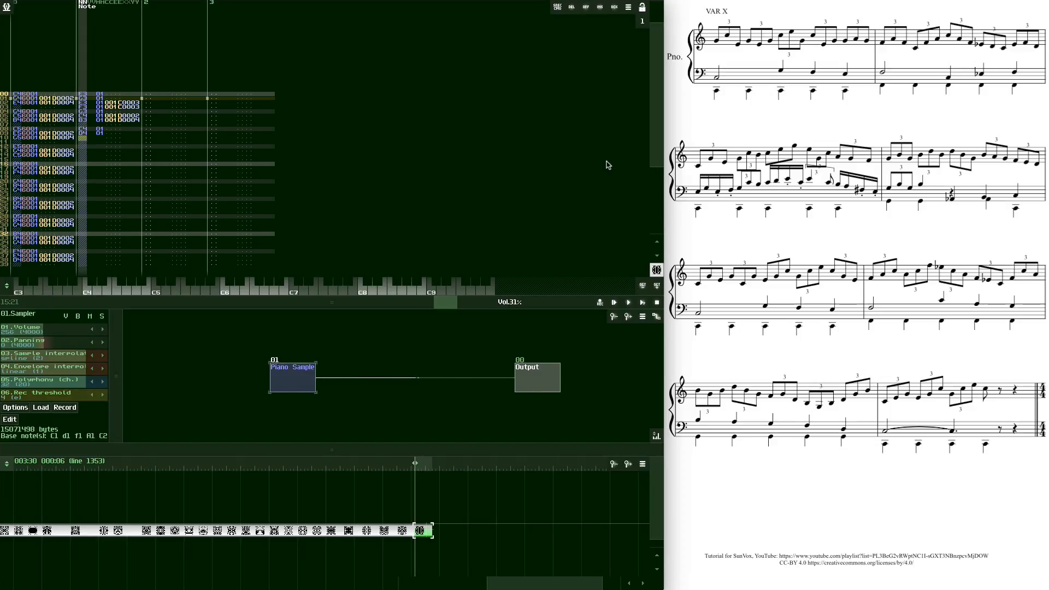
pyautogui.press('r')
pyautogui.press('q')
# Add effect 1C to the notes on lines 10 and 11 of the second track
pyautogui.press('Up')
pyautogui.press('Up')
pyautogui.press('Right')
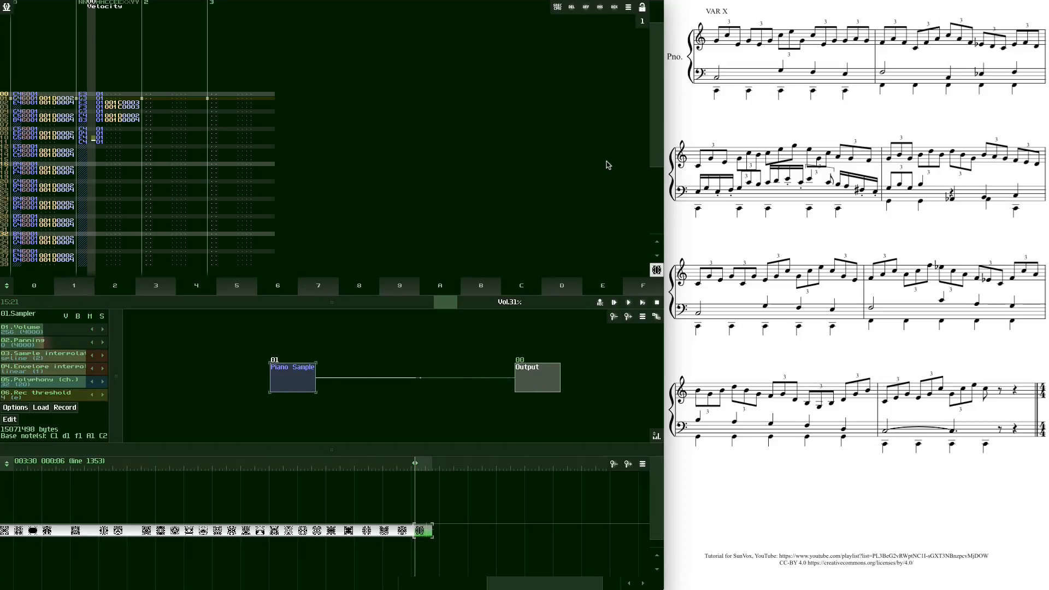
pyautogui.press('Right')
pyautogui.press('Right')
pyautogui.press('Right')
pyautogui.press('Right')
pyautogui.press('Right')
pyautogui.write('11')
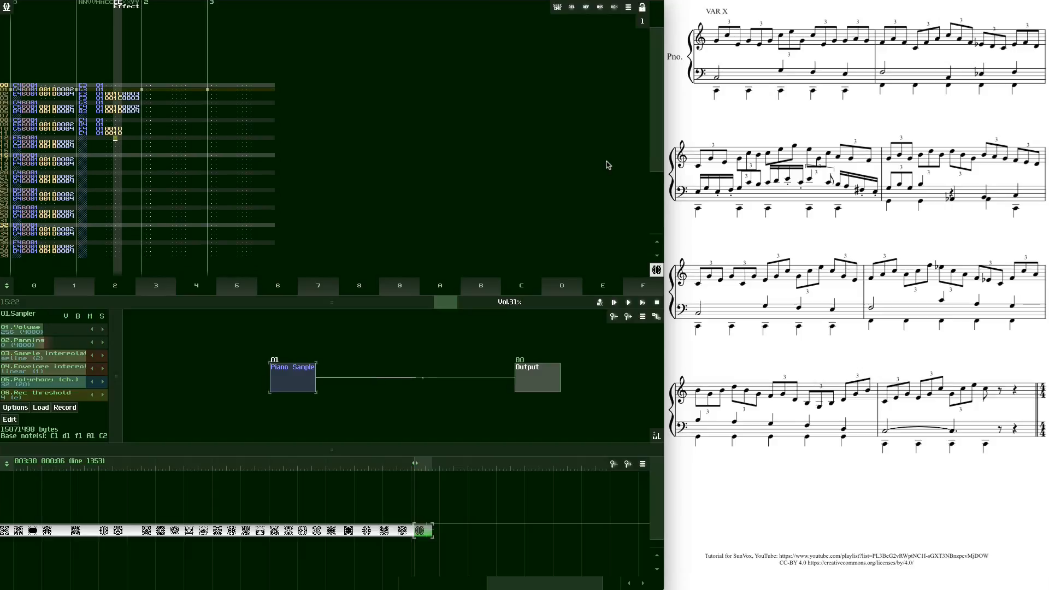
pyautogui.press('Right')
pyautogui.press('Up')
pyautogui.press('Up')
pyautogui.write('cc')
# Set the effect parameter to 0003 on lines 10 and 11 of the second track
pyautogui.press('Right')
pyautogui.press('Right')
pyautogui.press('Up')
pyautogui.press('Up')
pyautogui.press('Right')
pyautogui.press('Right')
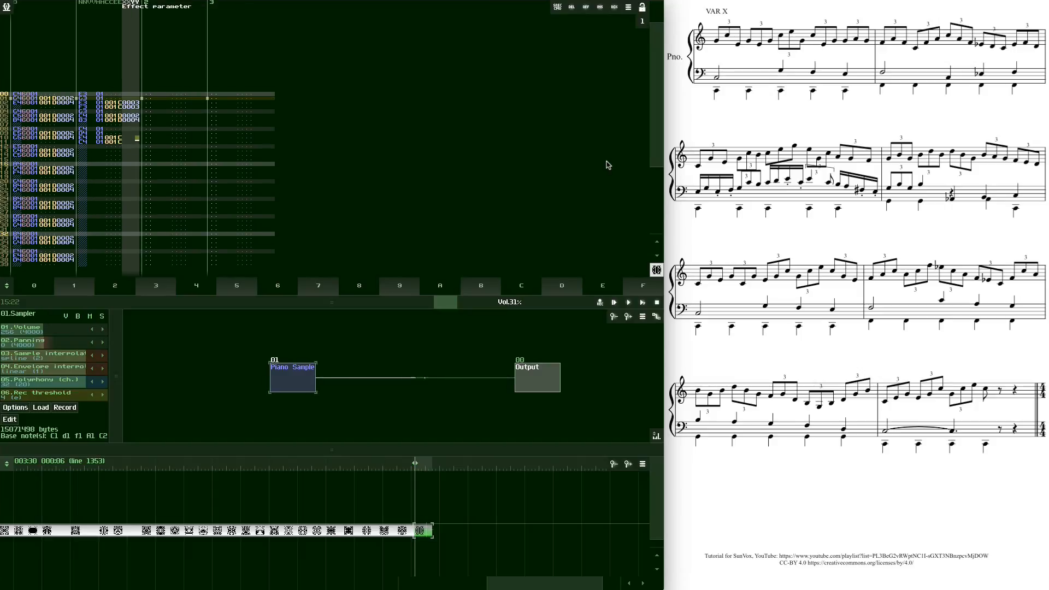
pyautogui.write('33')
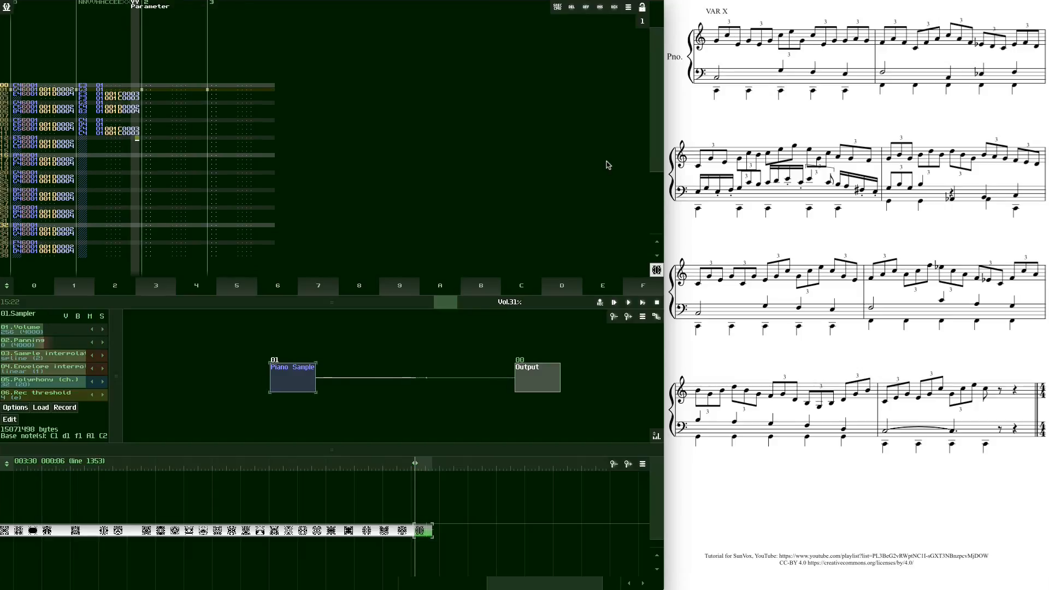
# Enter the left hand's fourth-beat notes in the second track: E4 on line 12 and C4 on line 14
pyautogui.press('Left')
pyautogui.press('Left')
pyautogui.press('Left')
pyautogui.press('Left')
pyautogui.press('Left')
pyautogui.press('Left')
pyautogui.press('Left')
pyautogui.press('Left')
pyautogui.press('Left')
pyautogui.press('Left')
pyautogui.press('Left')
pyautogui.press('Left')
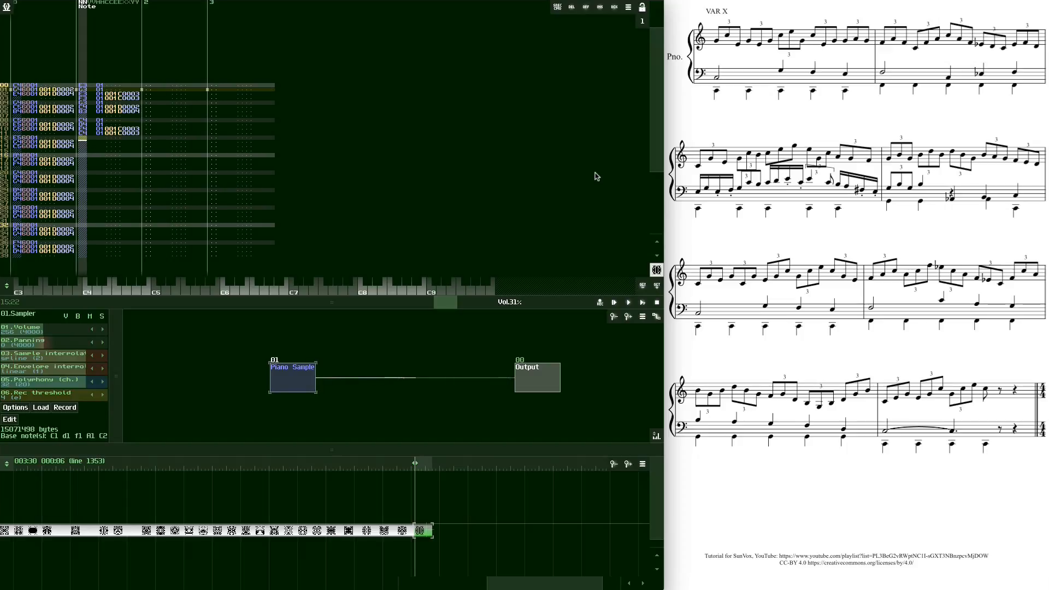
pyautogui.press('e')
pyautogui.press('Down')
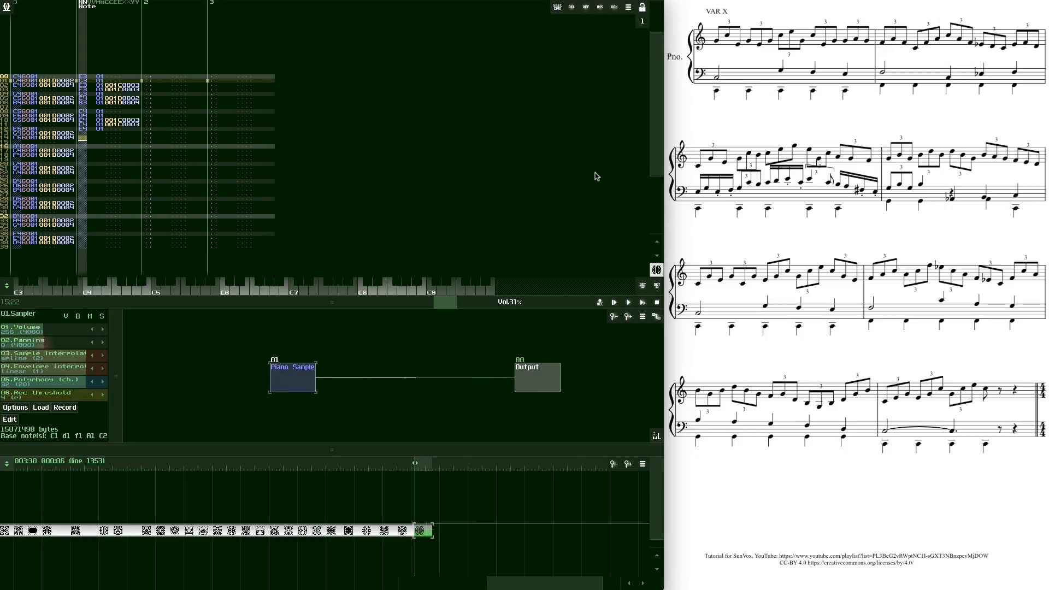
pyautogui.press('q')
# Add the note-delay effect 1D with parameter 0004 to the C4 on line 14 of the second track
pyautogui.press('Up')
pyautogui.press('Right')
pyautogui.press('Right')
pyautogui.press('Right')
pyautogui.press('Right')
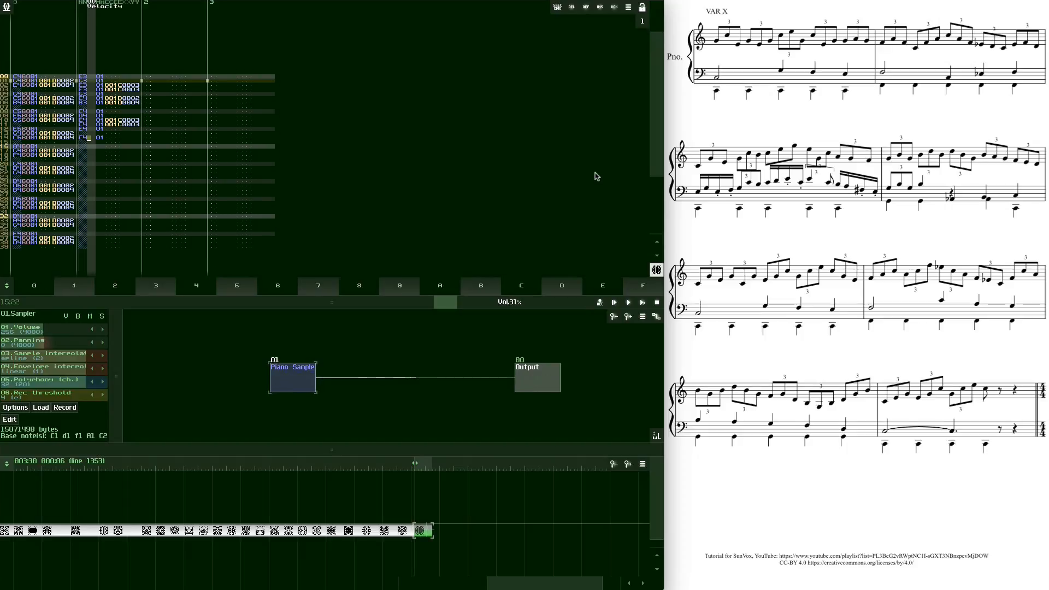
pyautogui.press('Right')
pyautogui.press('Right')
pyautogui.press('Right')
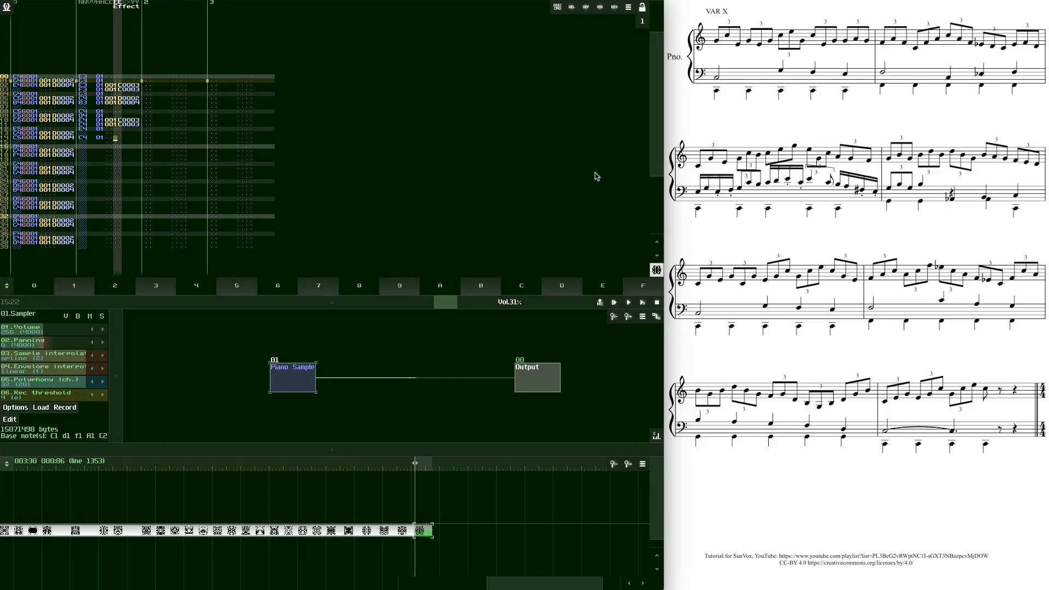
pyautogui.write('1d')
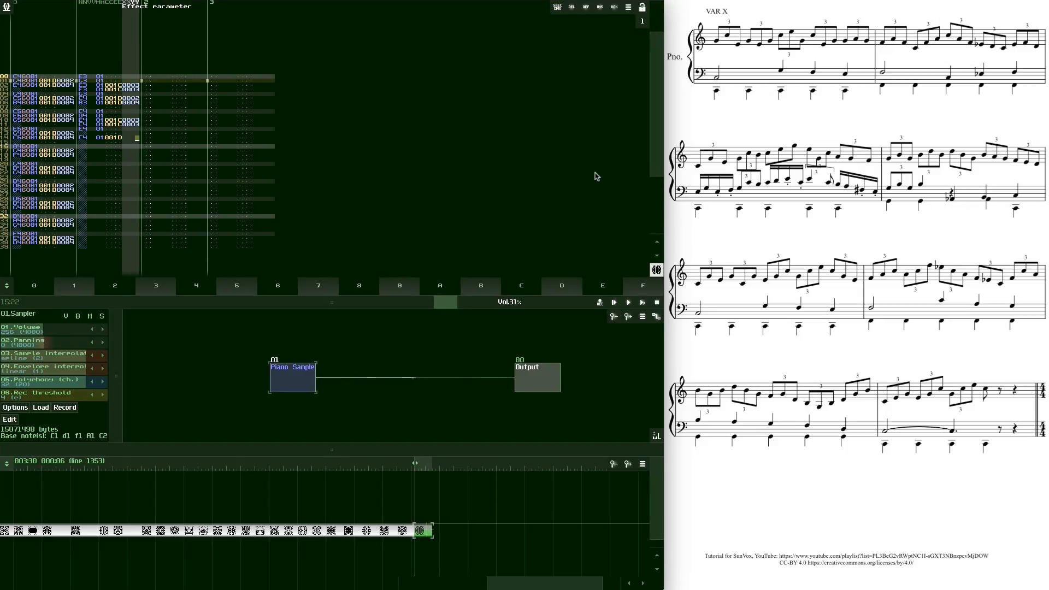
pyautogui.write('04')
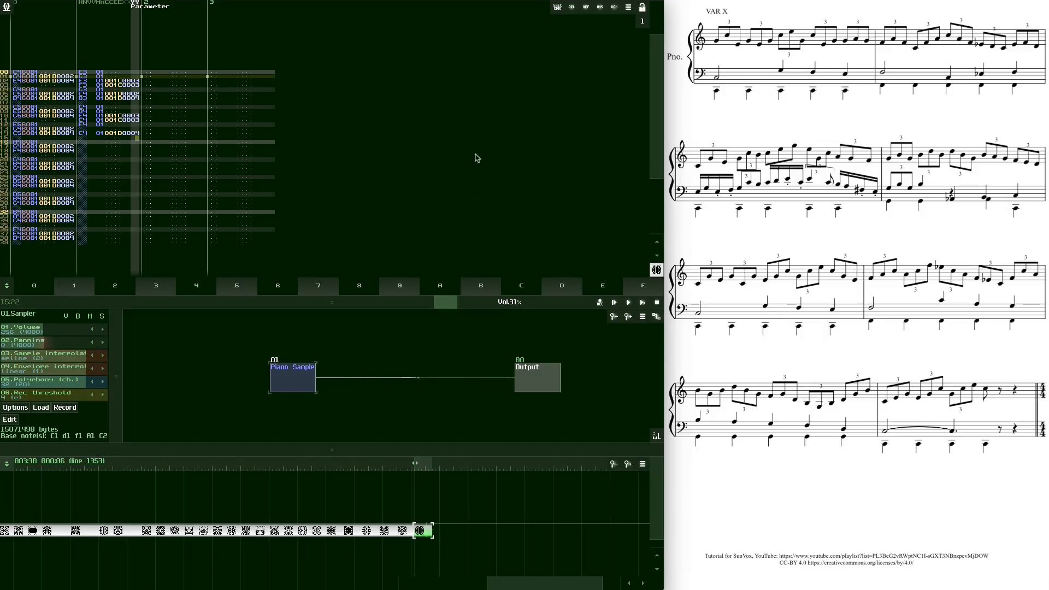
# Enter the left hand's notes B3, A3, F#3 and E3 on lines 16 to 19 of the second track
pyautogui.moveTo(85, 126); pyautogui.dragTo(70, 126)
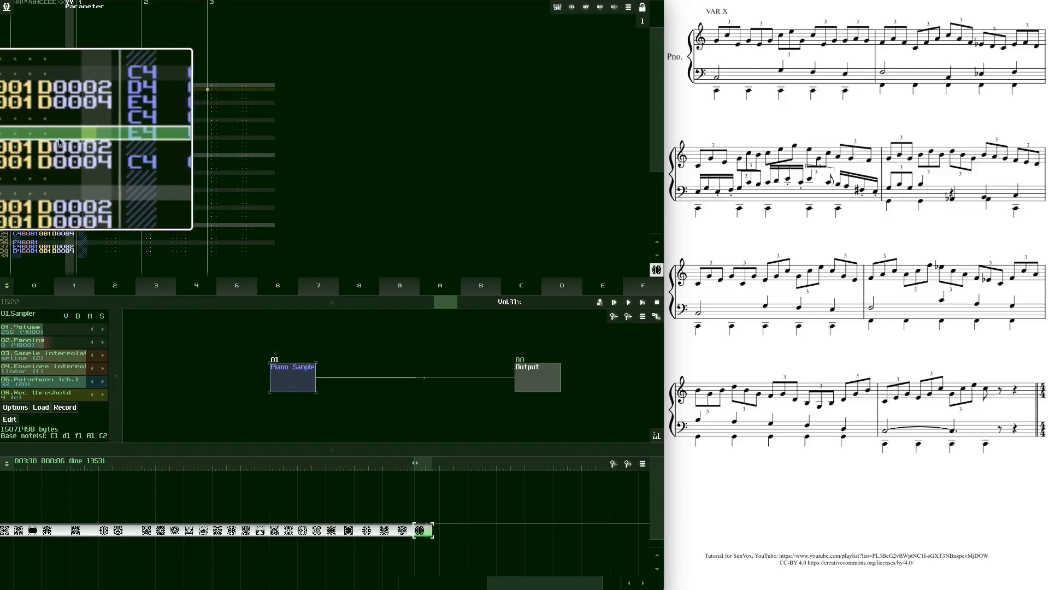
pyautogui.moveTo(19, 147); pyautogui.dragTo(85, 147)
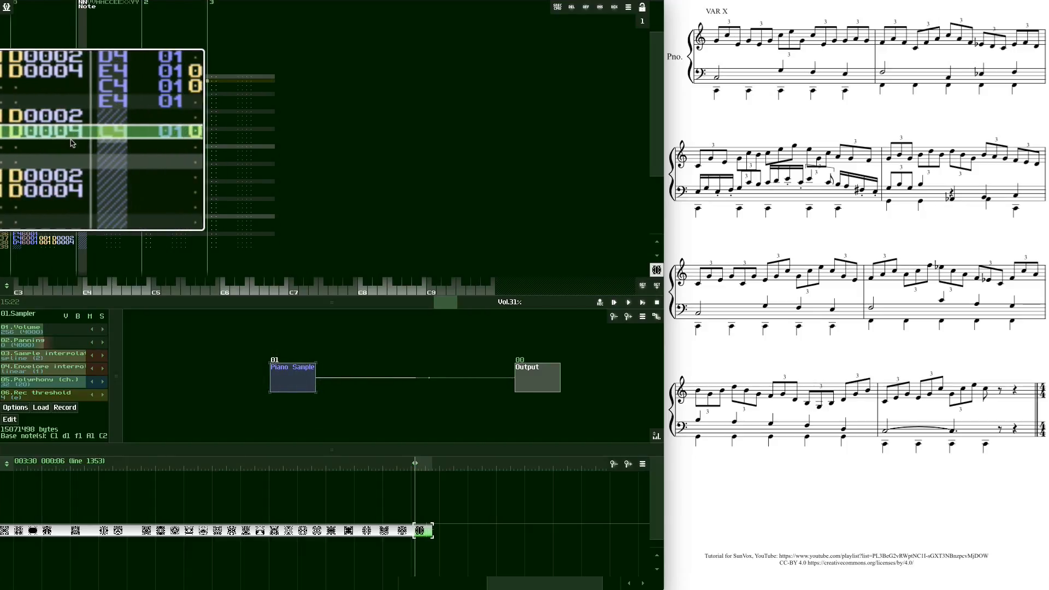
pyautogui.click(90, 139)
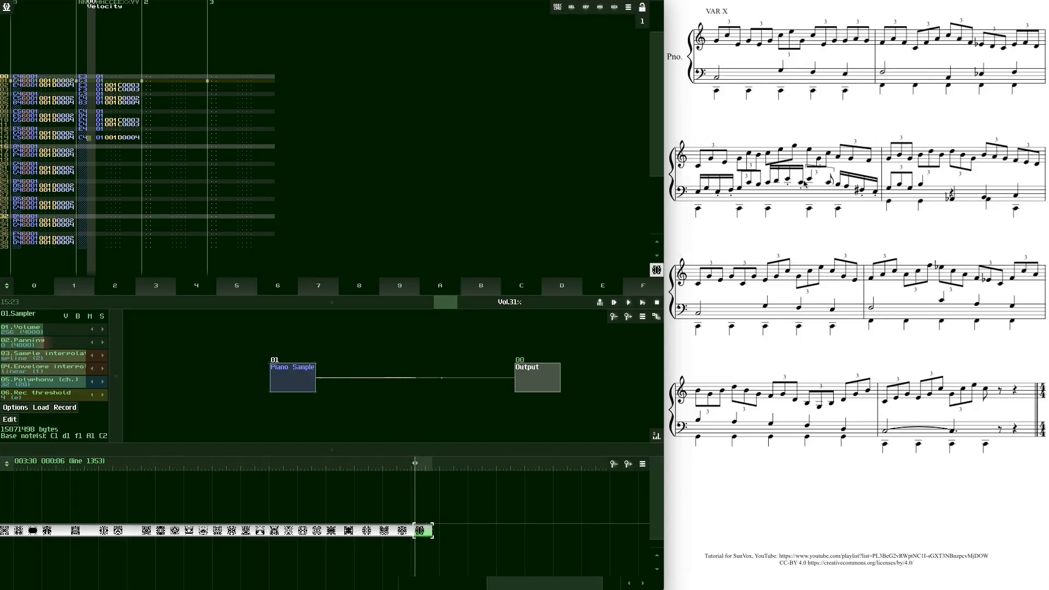
pyautogui.click(82, 146)
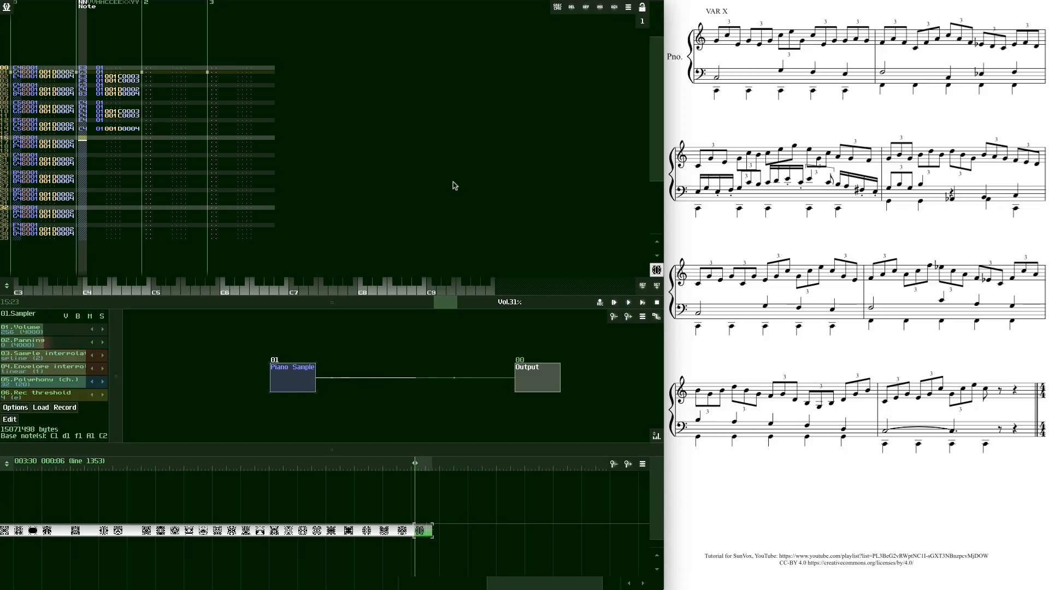
pyautogui.press('m')
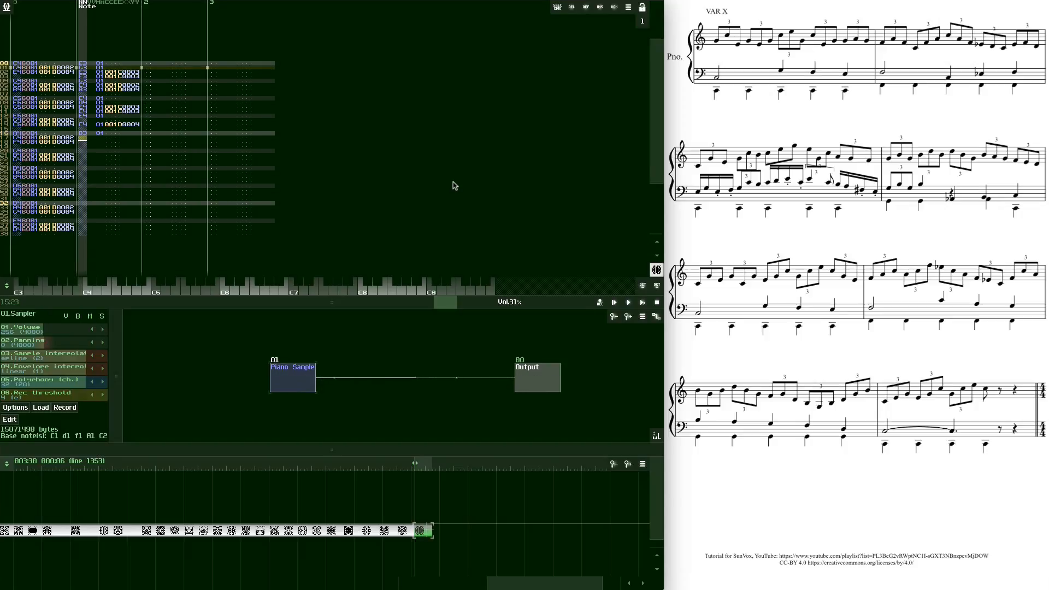
pyautogui.press('n')
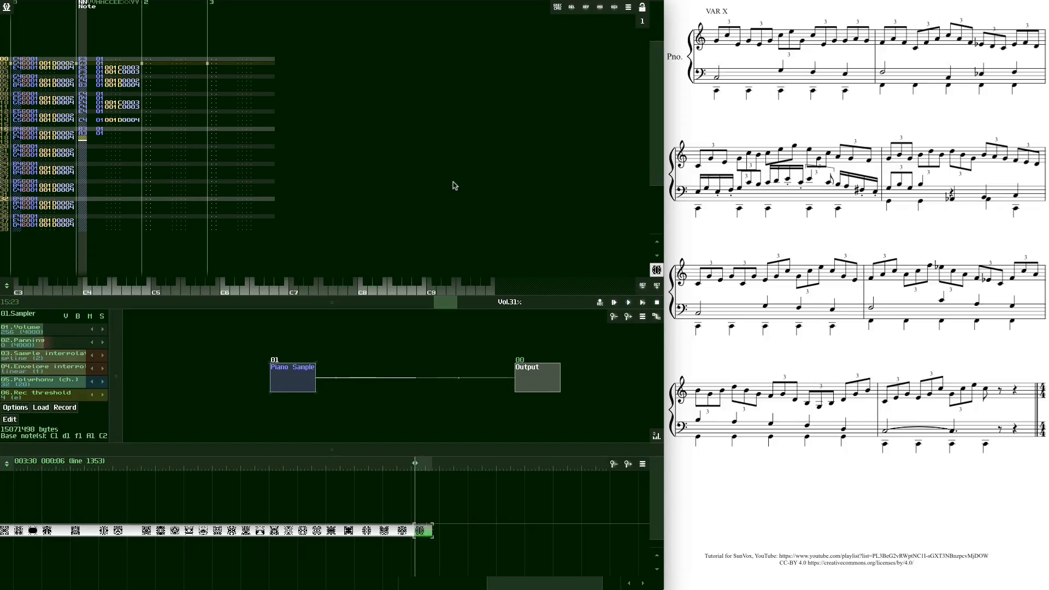
pyautogui.press('v')
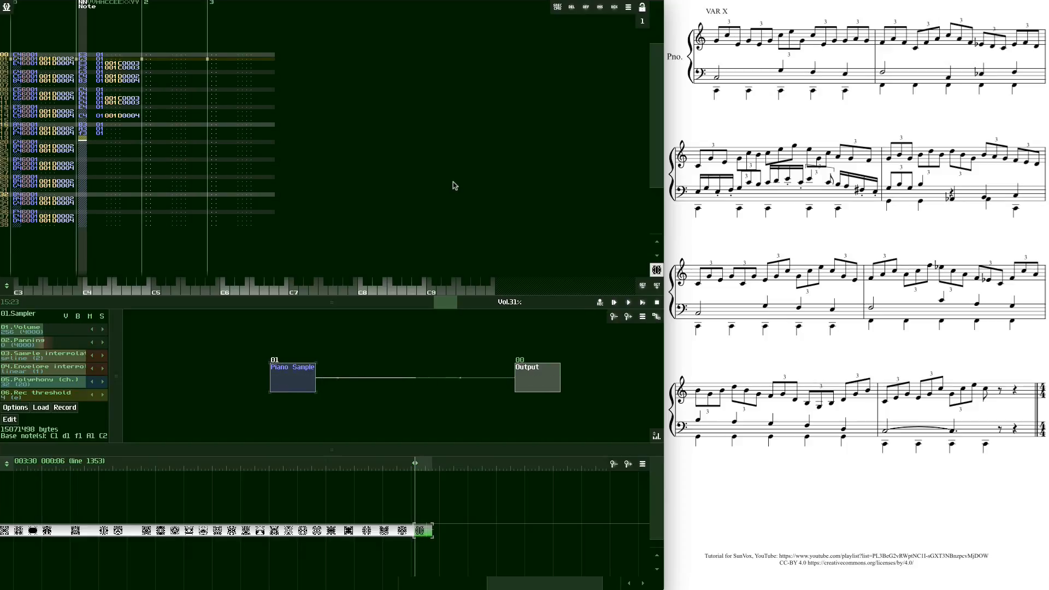
pyautogui.press('c')
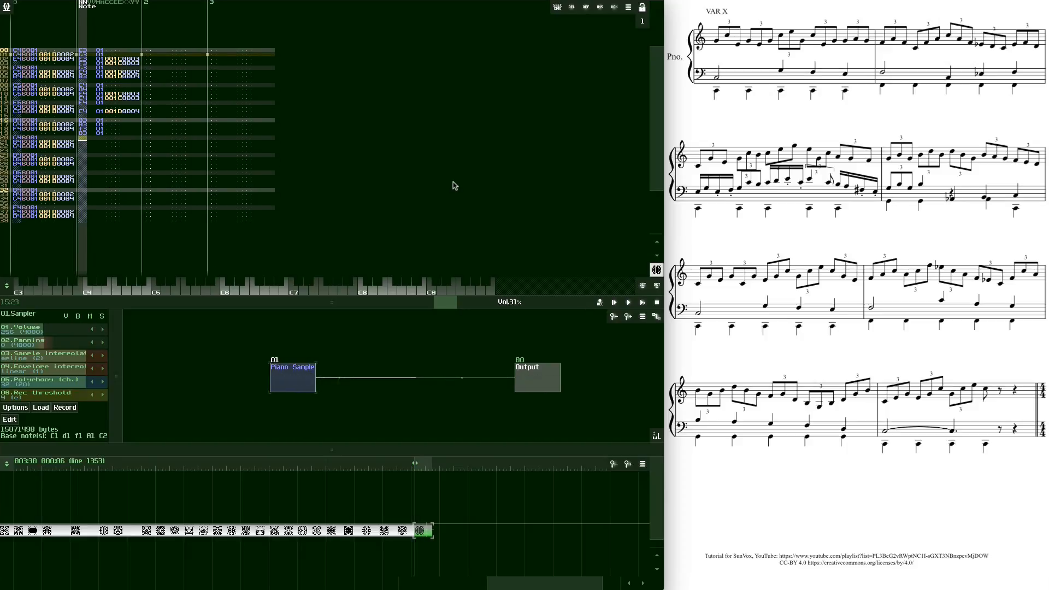
# Add effect 1C to the notes on lines 18 and 19 of the second track
pyautogui.press('Up')
pyautogui.press('Up')
pyautogui.press('Right')
pyautogui.press('Right')
pyautogui.press('Right')
pyautogui.press('Right')
pyautogui.press('Right')
pyautogui.press('Right')
pyautogui.press('Right')
pyautogui.press('Right')
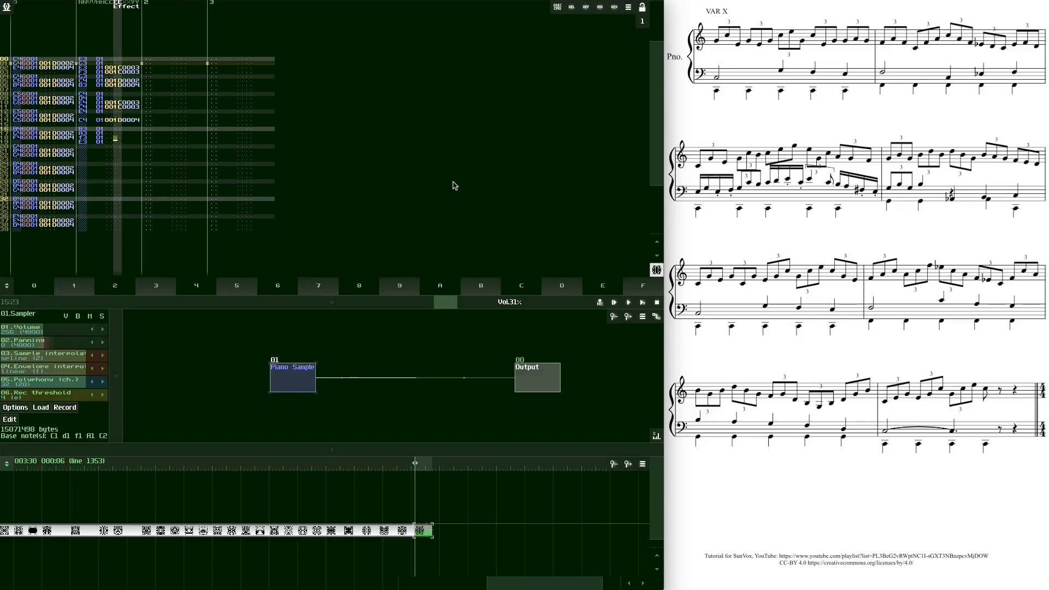
pyautogui.write('1010')
pyautogui.press('Up')
pyautogui.press('Up')
pyautogui.write('cc')
# Set the effect parameter to 0003 on lines 18 and 19 of the second track
pyautogui.press('Right')
pyautogui.press('Right')
pyautogui.press('Right')
pyautogui.press('Right')
pyautogui.press('Up')
pyautogui.press('Up')
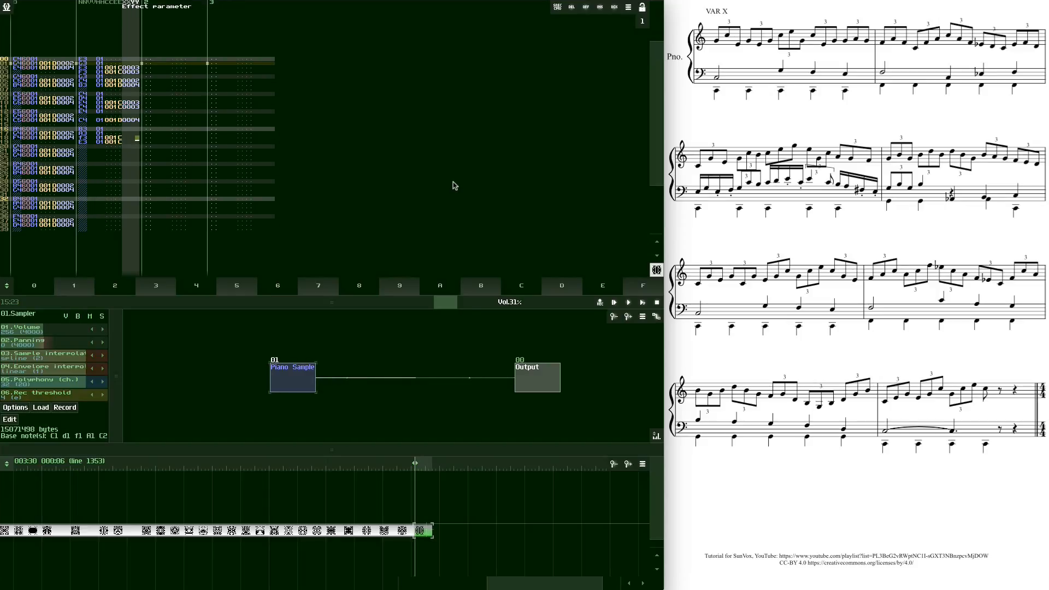
pyautogui.write('33')
# Enter the left hand's next triplet on lines 20 to 22 of the second track, starting with G3 and B3
pyautogui.press('Left')
pyautogui.press('Left')
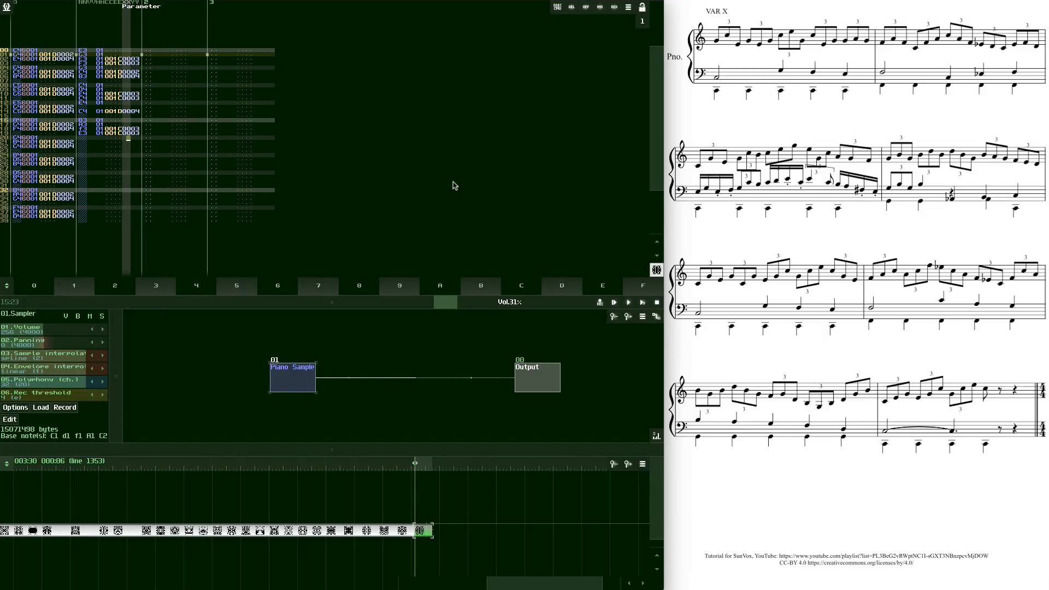
pyautogui.press('Left')
pyautogui.press('Left')
pyautogui.press('Left')
pyautogui.press('Left')
pyautogui.press('Left')
pyautogui.press('Left')
pyautogui.press('Left')
pyautogui.press('Left')
pyautogui.press('Left')
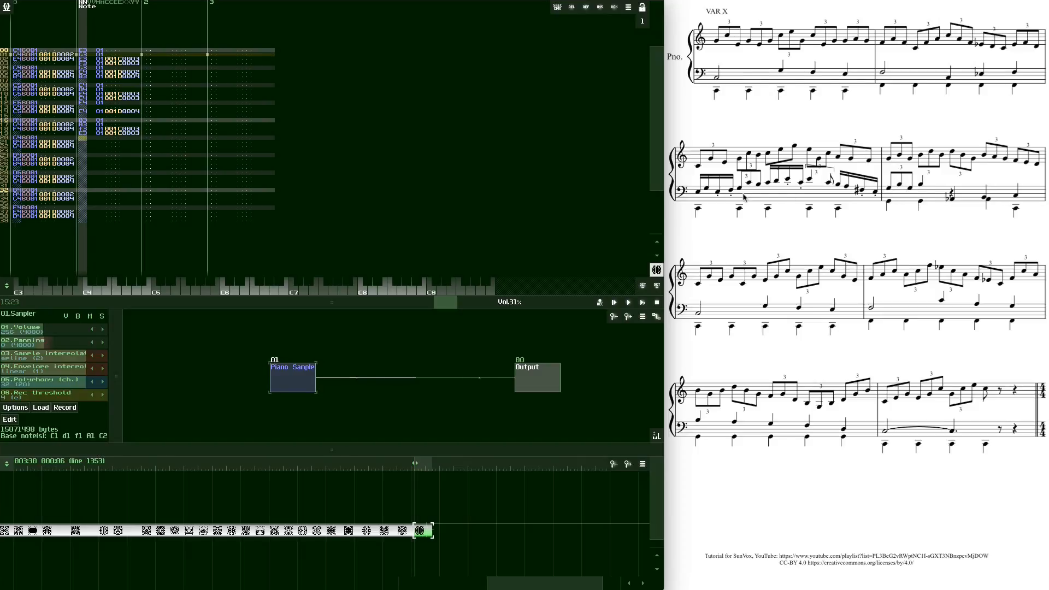
pyautogui.press('b')
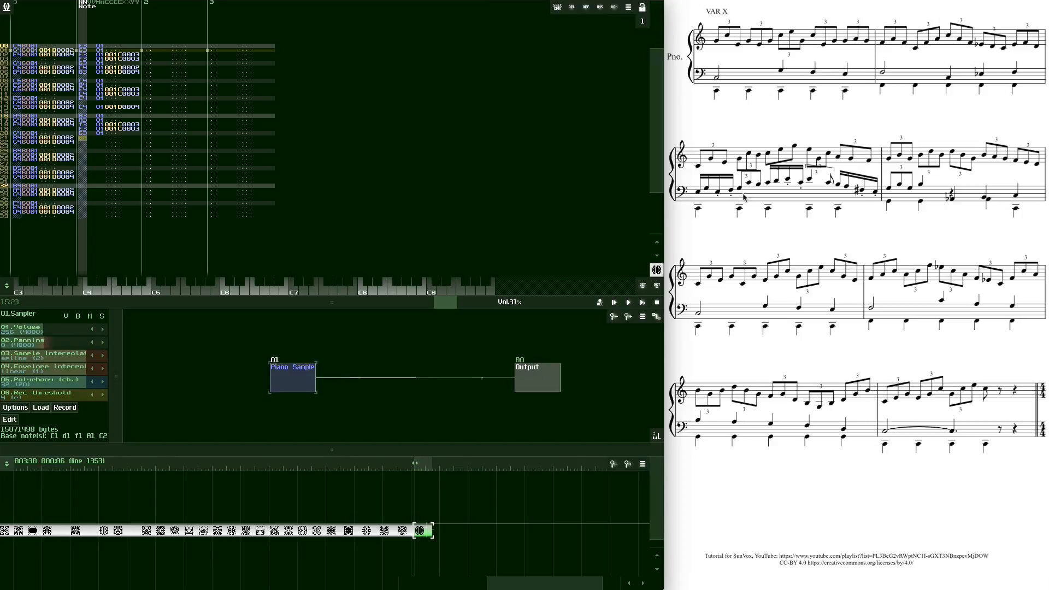
pyautogui.press('m')
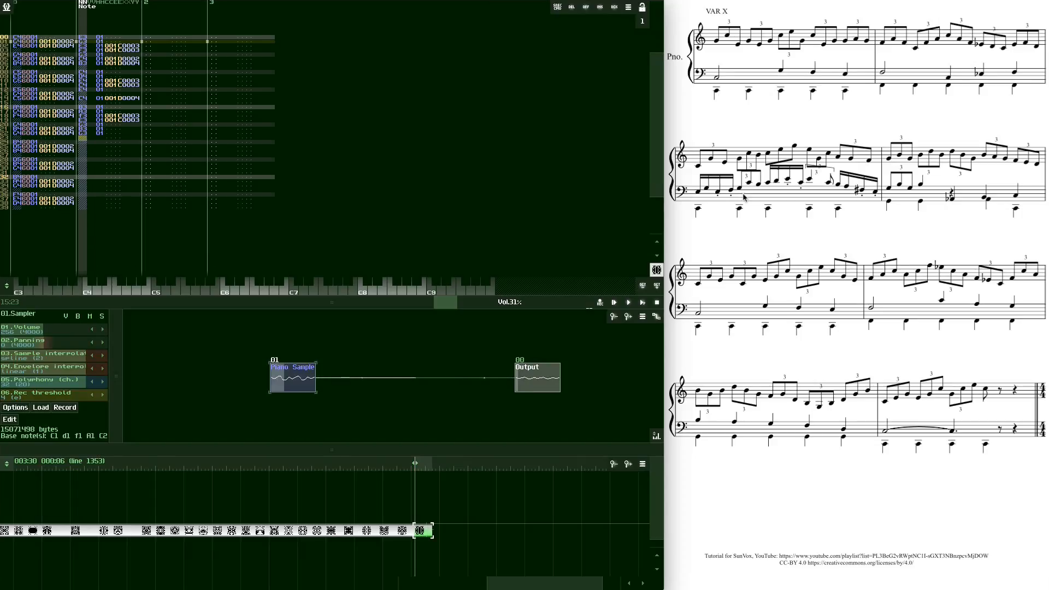
pyautogui.press('z')
# Add the note-delay effect 1D to the triplet notes on lines 21 and 22 of the second track
pyautogui.press('Up')
pyautogui.press('Right')
pyautogui.press('Right')
pyautogui.press('Right')
pyautogui.press('Right')
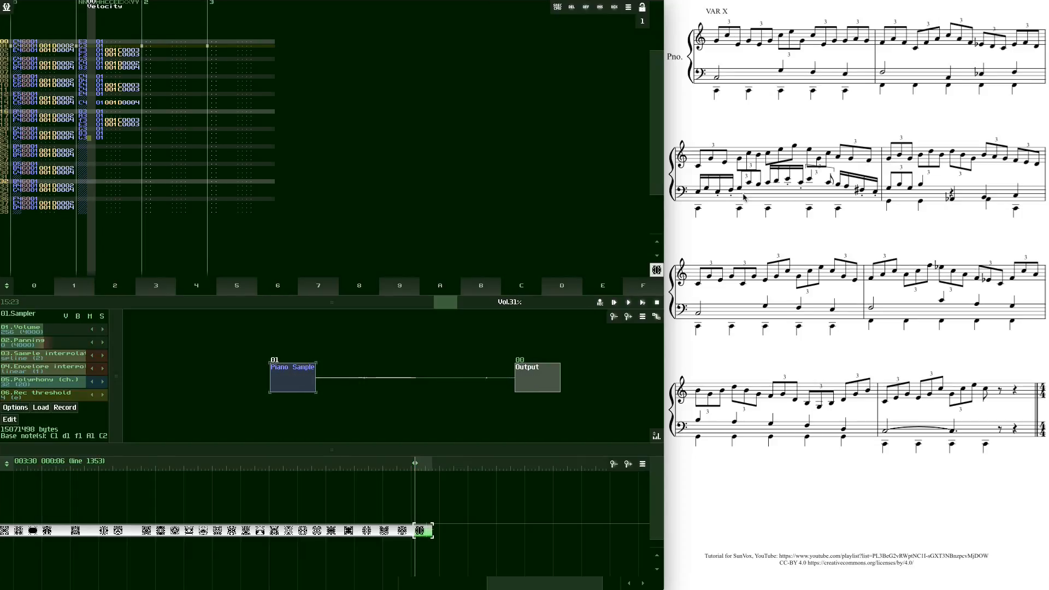
pyautogui.press('Up')
pyautogui.press('Right')
pyautogui.press('Right')
pyautogui.press('Right')
pyautogui.write('11')
pyautogui.press('Up')
pyautogui.press('Right')
pyautogui.press('Up')
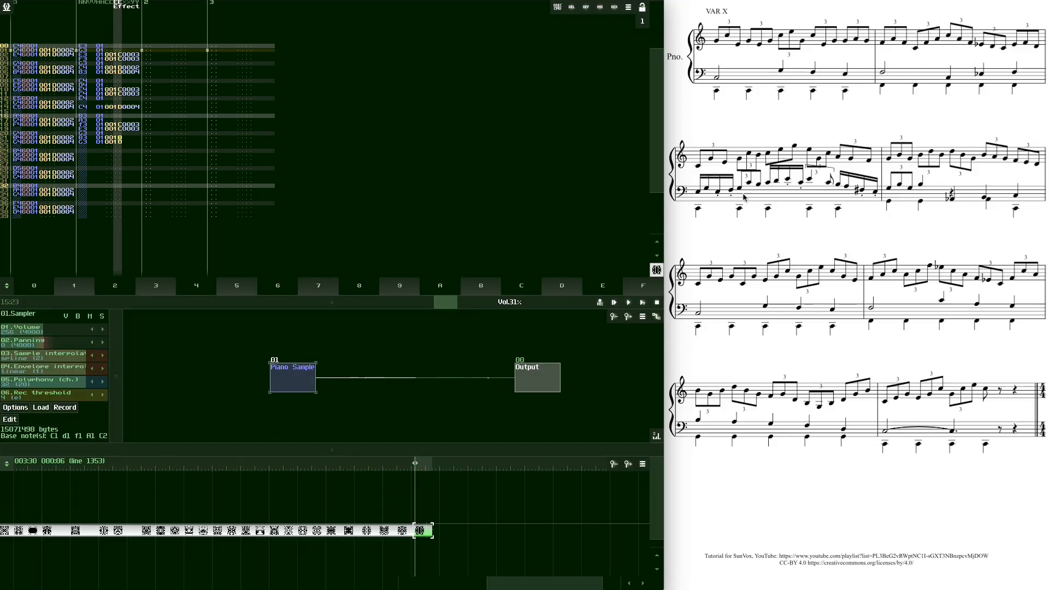
pyautogui.write('dd')
# Set the note-delay parameter to 0002 on line 21 and 0004 on line 22 of the second track
pyautogui.press('Up')
pyautogui.press('Right')
pyautogui.press('Up')
pyautogui.press('Right')
pyautogui.press('Right')
pyautogui.press('Right')
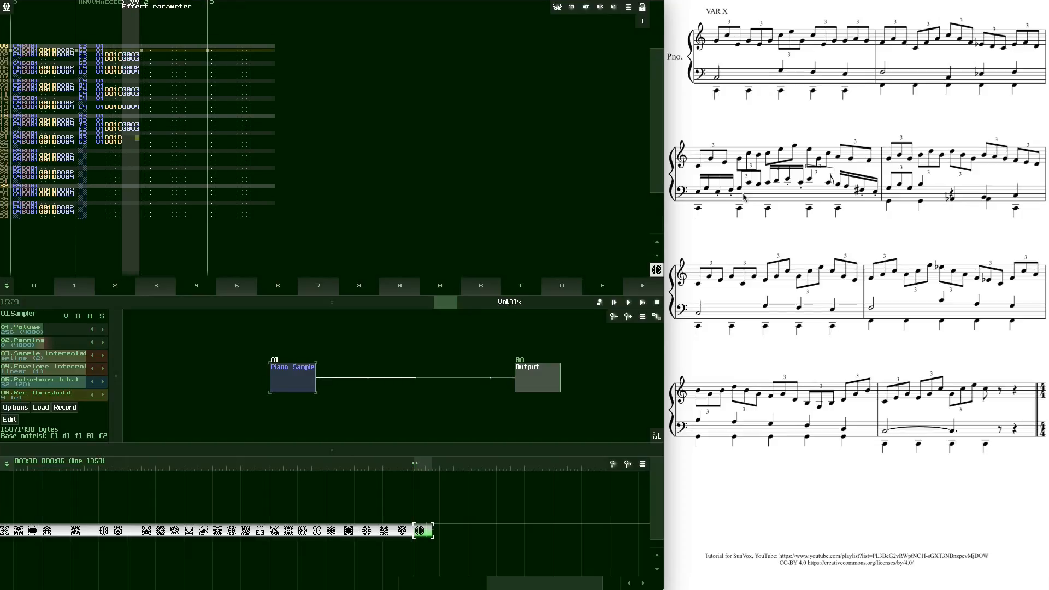
pyautogui.write('24')
# Compare the second track's notes on lines 16 to 22 with the score and move to the note column on line 24
pyautogui.press('alt+super+8')
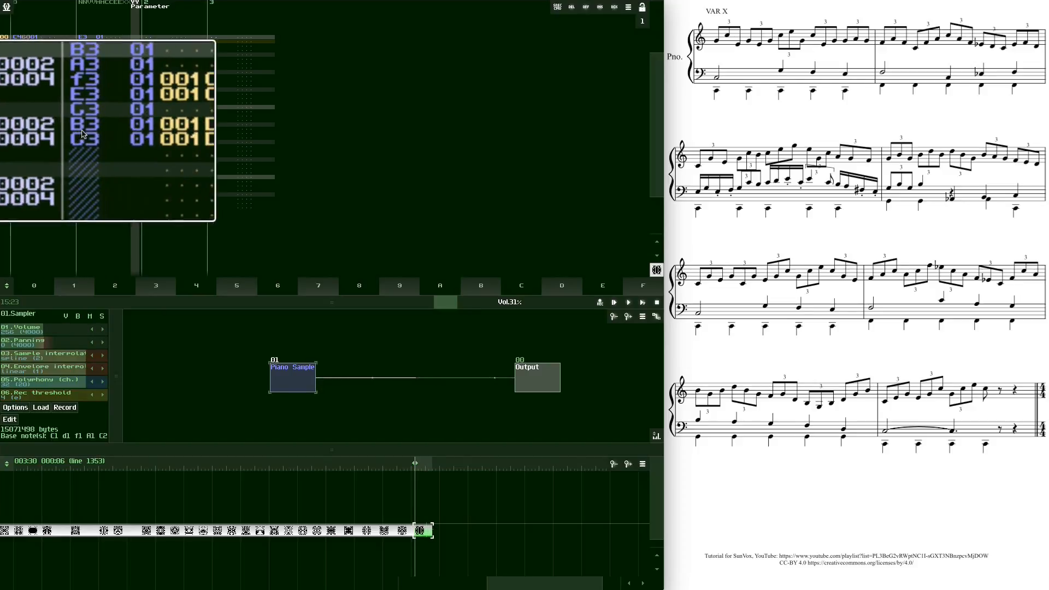
pyautogui.press('alt+super+8')
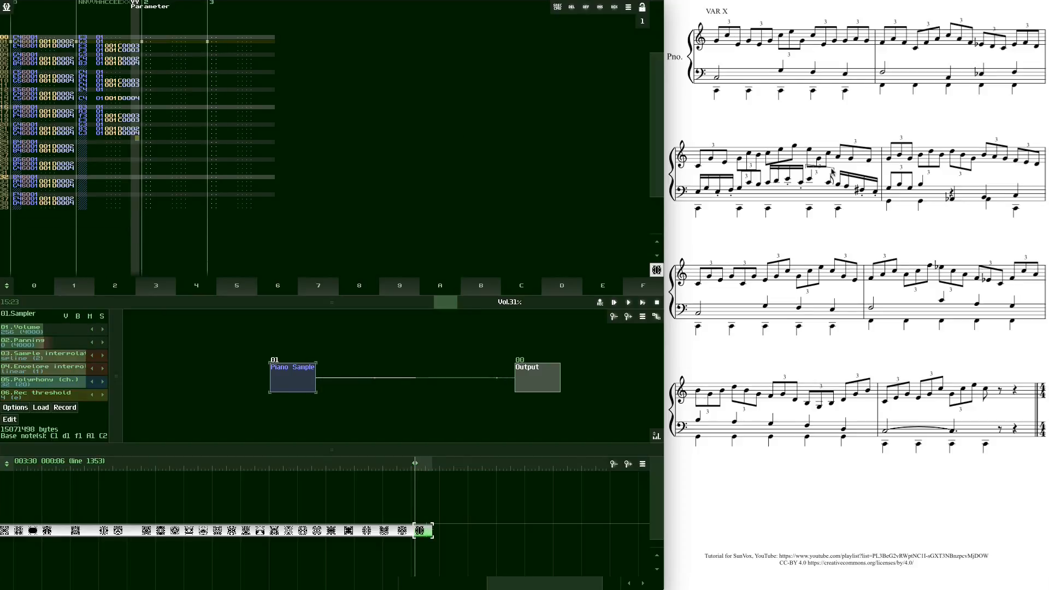
pyautogui.press('alt+super+8')
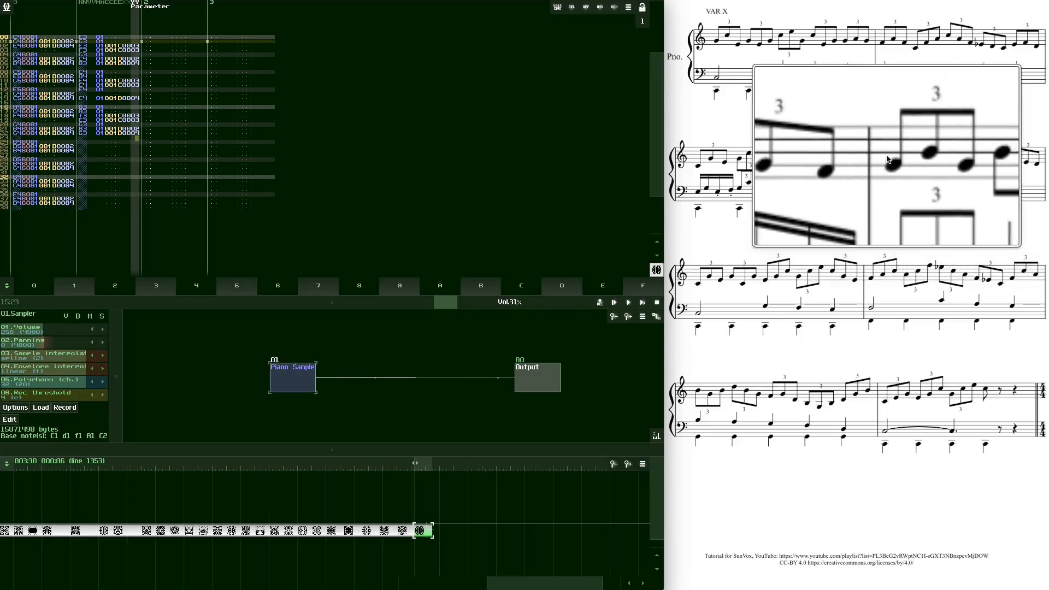
pyautogui.press('alt+super+8')
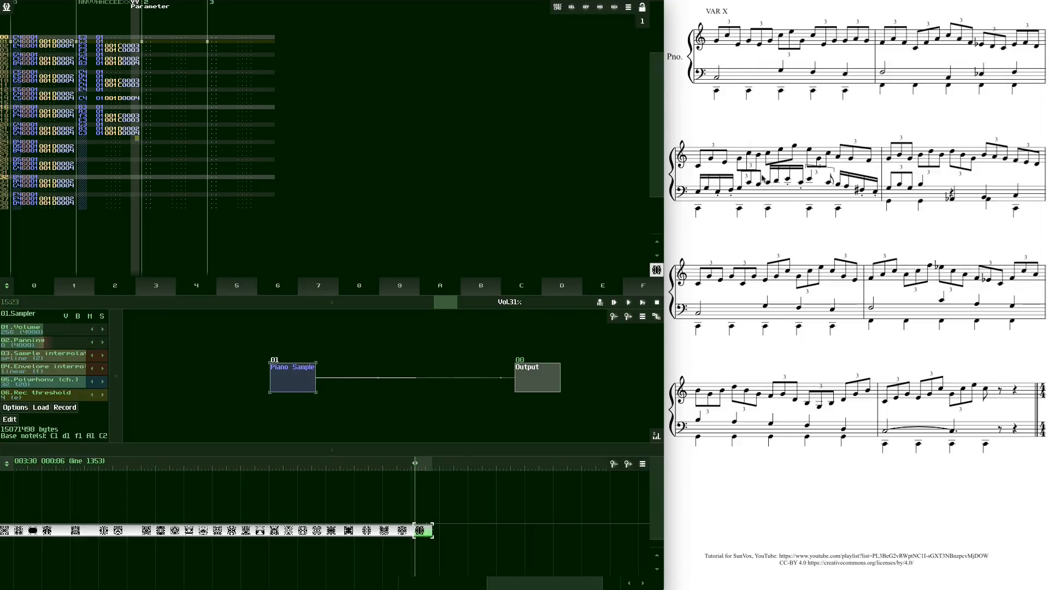
pyautogui.hotkey('shift', 'Tab')
pyautogui.press('Down')
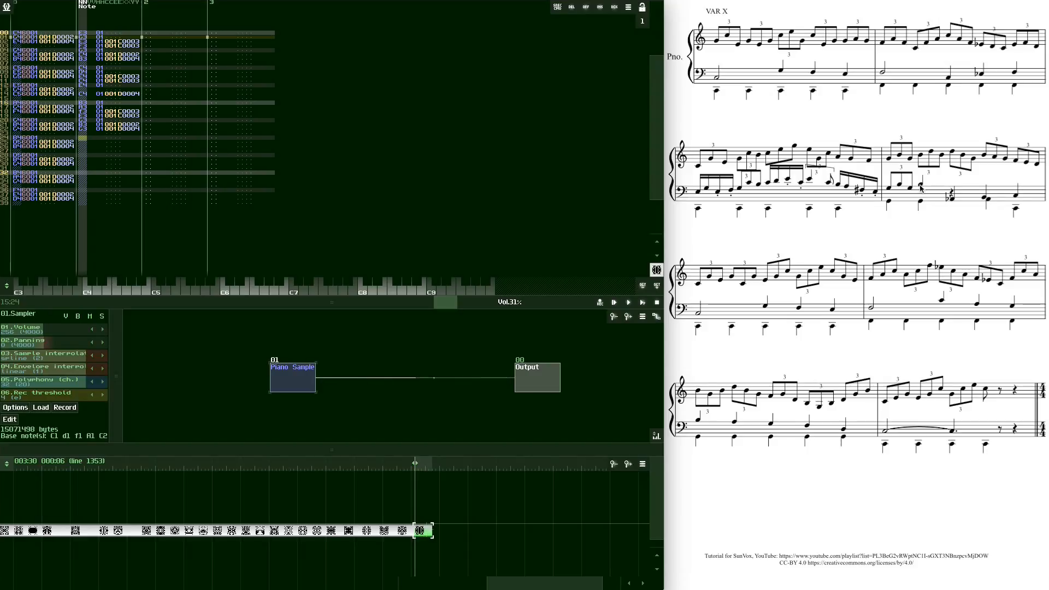
# Enter B3 on line 24 and a note-off on line 28 of the second track
pyautogui.press('m')
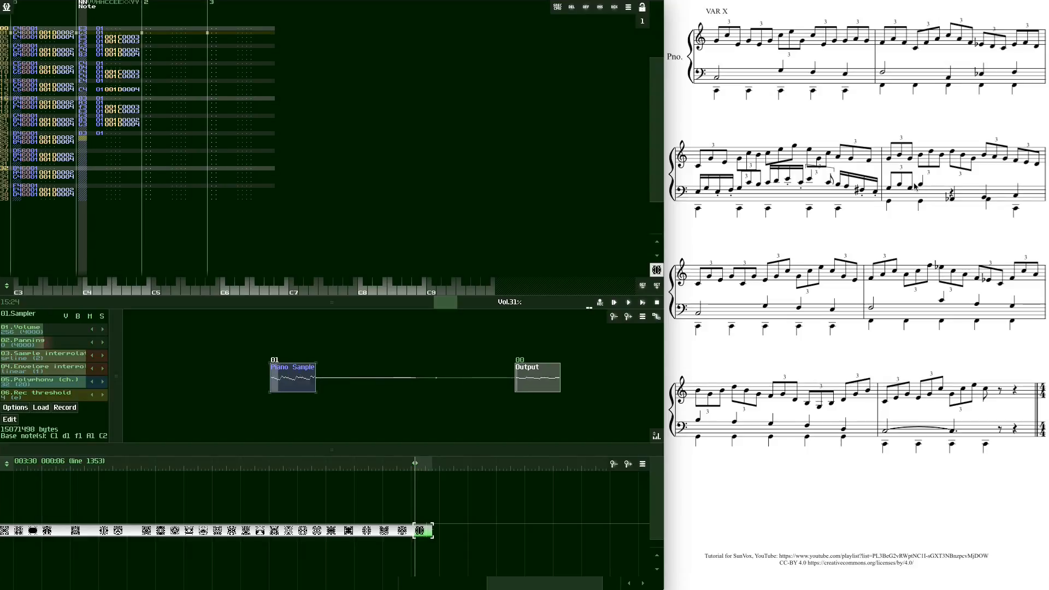
pyautogui.press('Down')
pyautogui.press('Down')
pyautogui.press('Down')
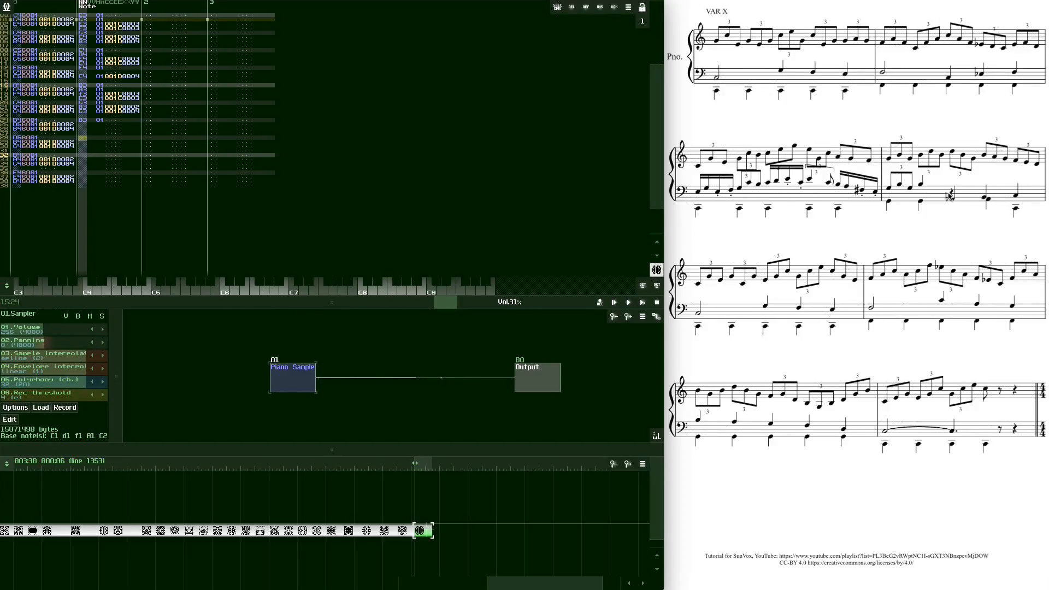
pyautogui.press('Down')
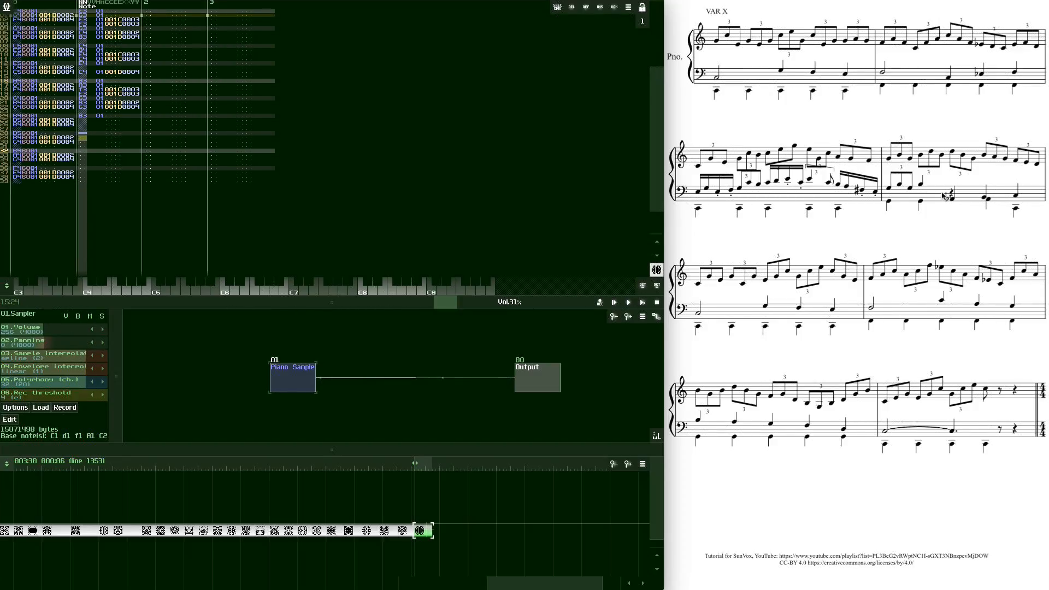
# Enter the closing left-hand notes on the second track, B2 on line 32 and C3 on line 36
pyautogui.press('Down')
pyautogui.press('Down')
pyautogui.press('Down')
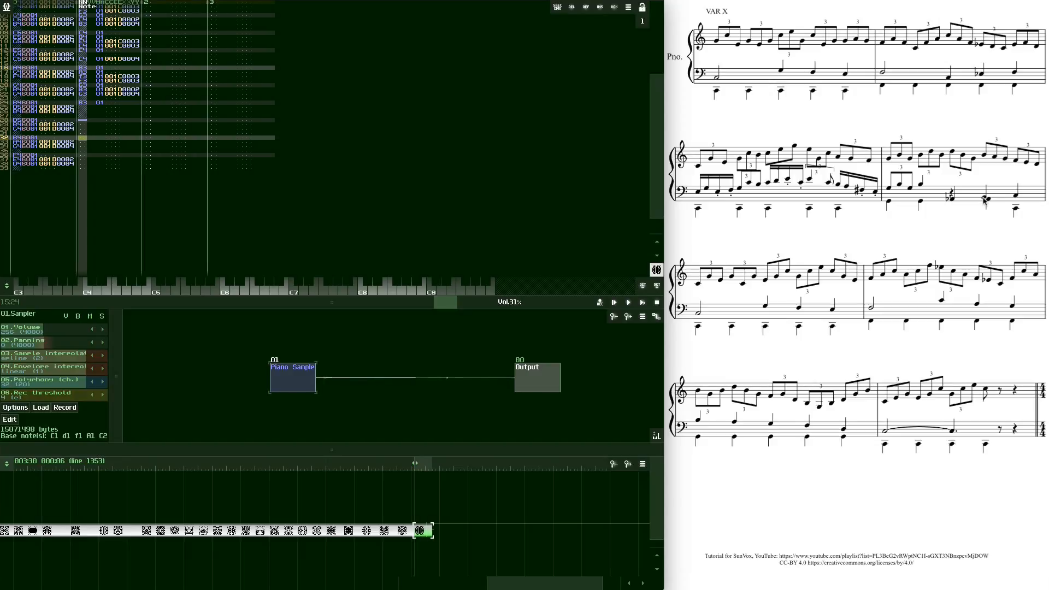
pyautogui.press('F1')
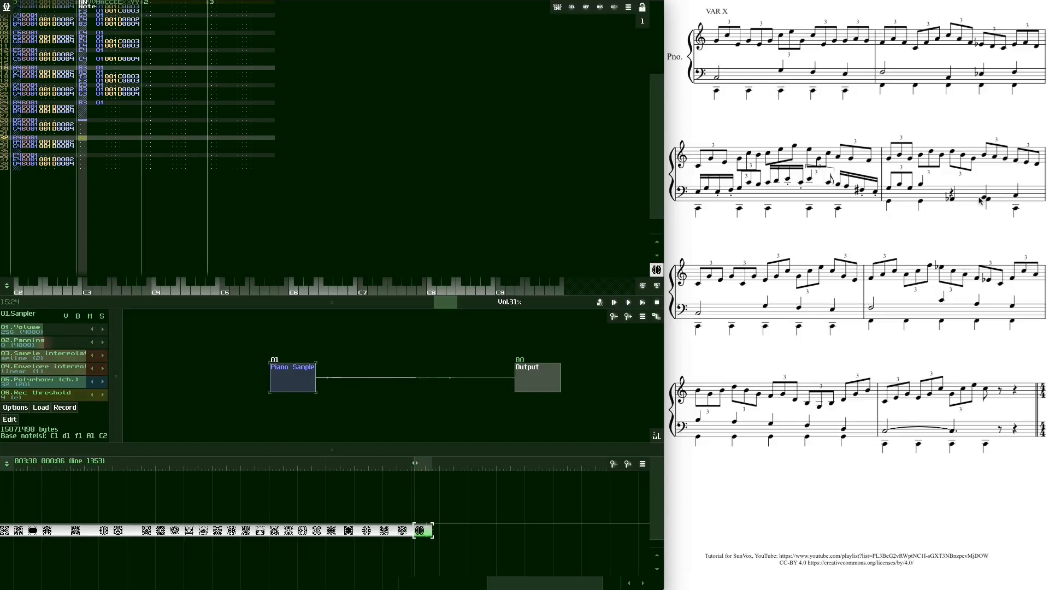
pyautogui.press('m')
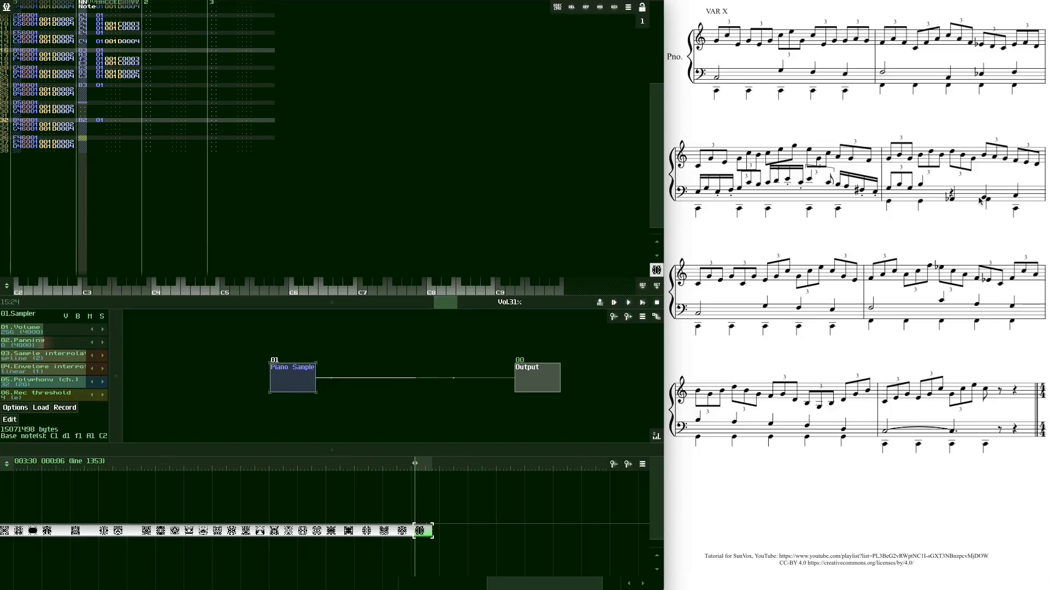
pyautogui.press('q')
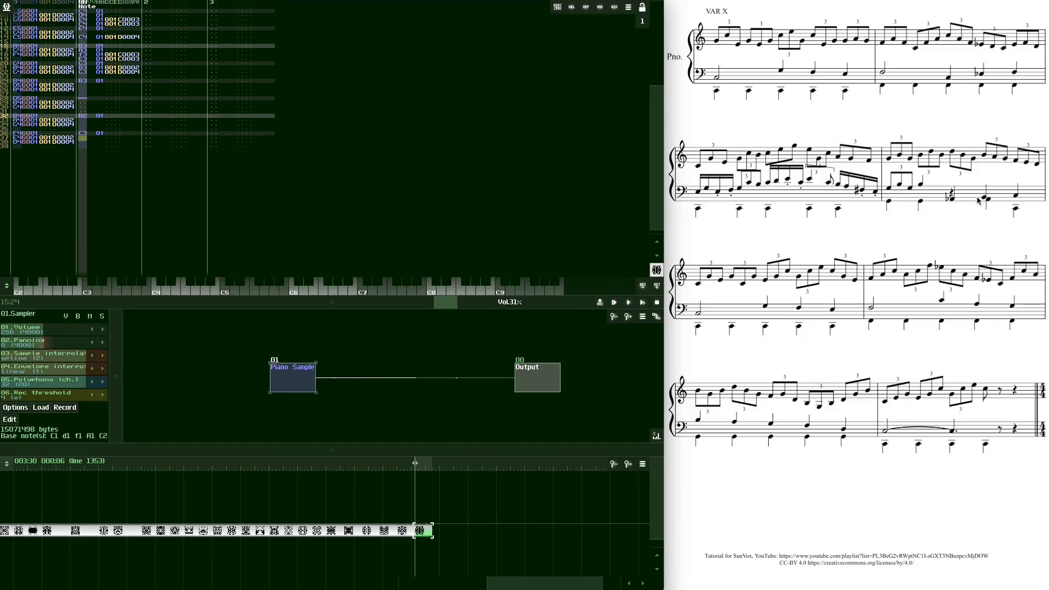
# Enter the repeated bass note C2 on lines 0, 4, 8, 12 and 16 of the third track
pyautogui.scroll(10, 348, 169)
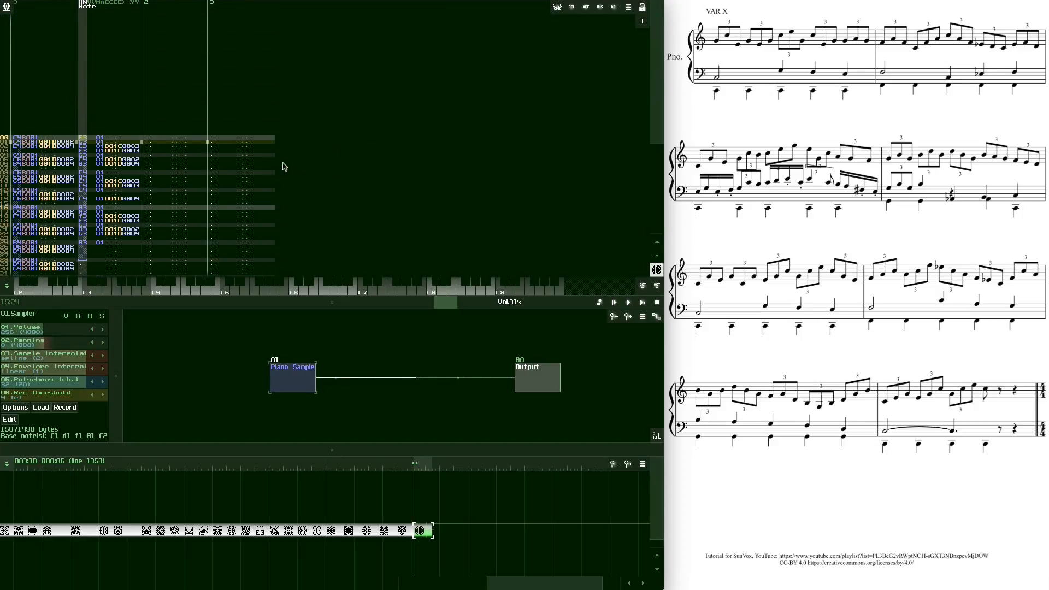
pyautogui.click(149, 138)
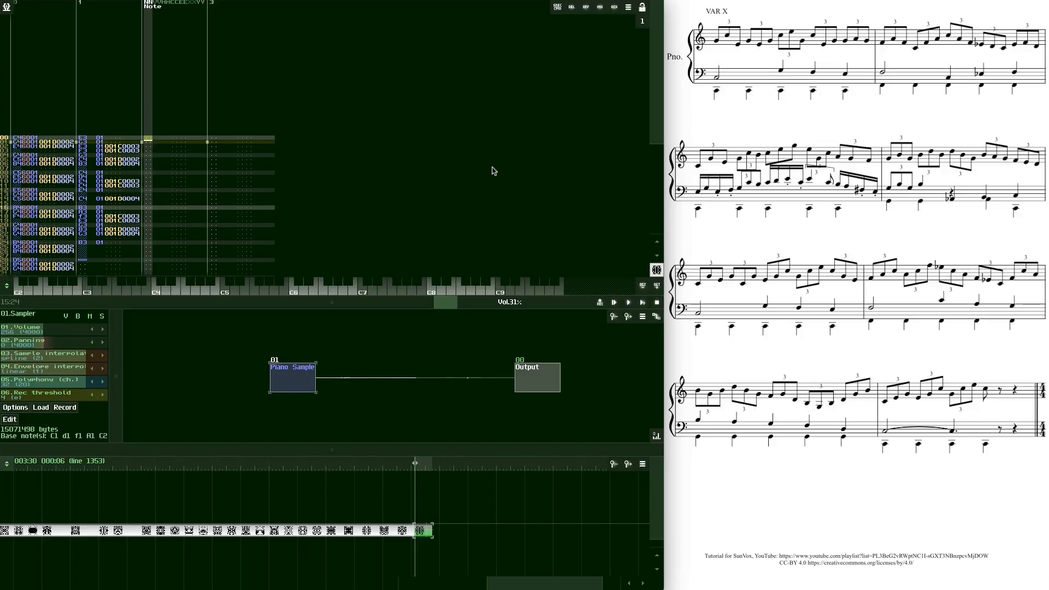
pyautogui.press('z')
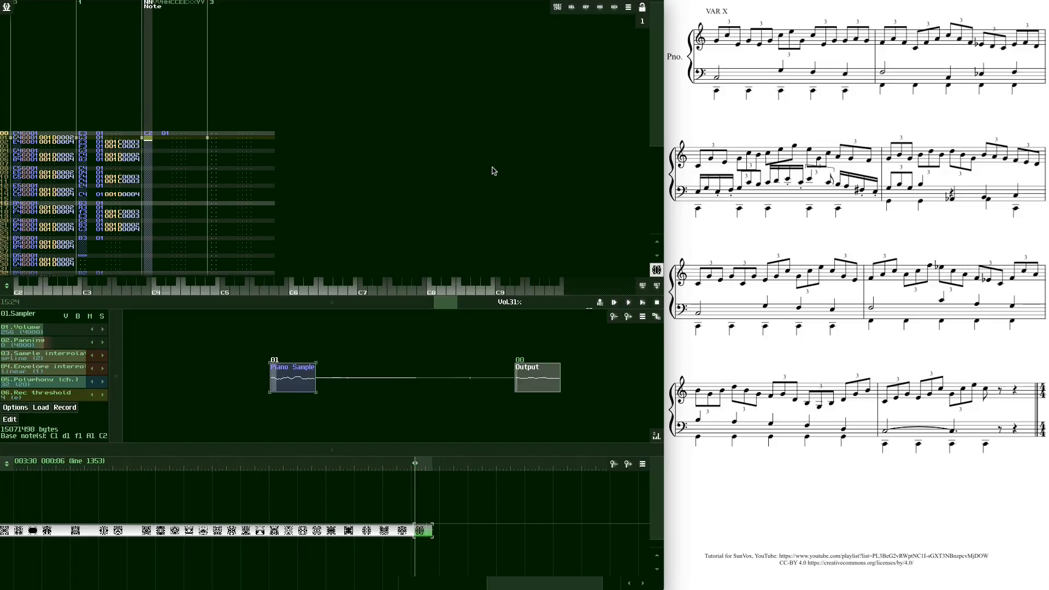
pyautogui.press('Down')
pyautogui.press('Down')
pyautogui.press('Down')
pyautogui.press('z')
pyautogui.press('Down')
pyautogui.press('Down')
pyautogui.press('Down')
pyautogui.press('z')
pyautogui.press('Down')
pyautogui.press('Down')
pyautogui.press('Down')
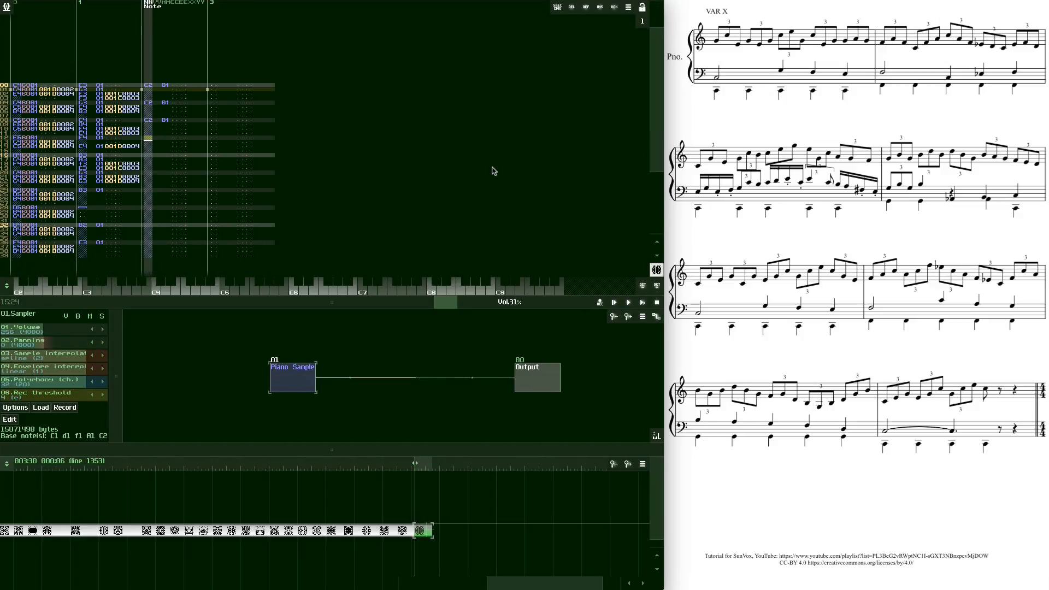
pyautogui.press('z')
pyautogui.press('Down')
pyautogui.press('Down')
pyautogui.press('Down')
pyautogui.press('z')
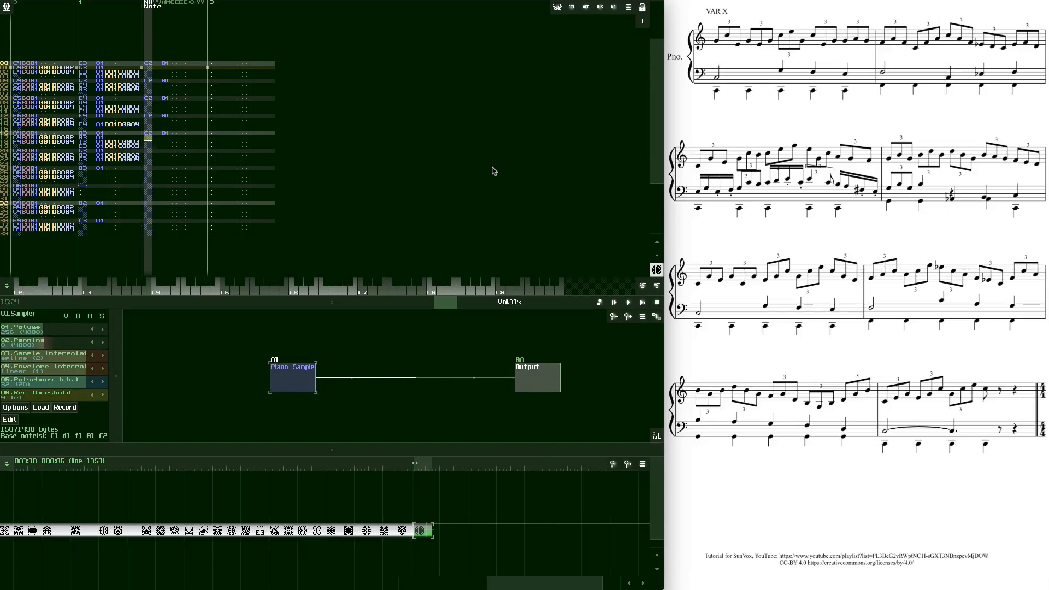
# Enter the bass note G2 on lines 20 and 24 of the third track
pyautogui.press('Down')
pyautogui.press('Down')
pyautogui.press('Down')
pyautogui.press('z')
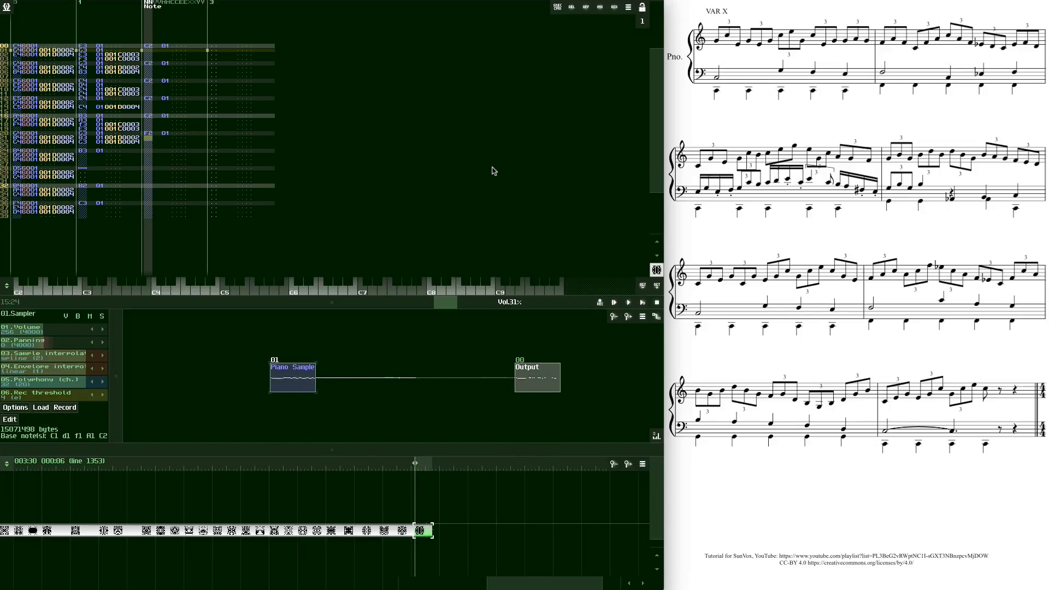
pyautogui.press('Down')
pyautogui.press('Down')
pyautogui.press('Down')
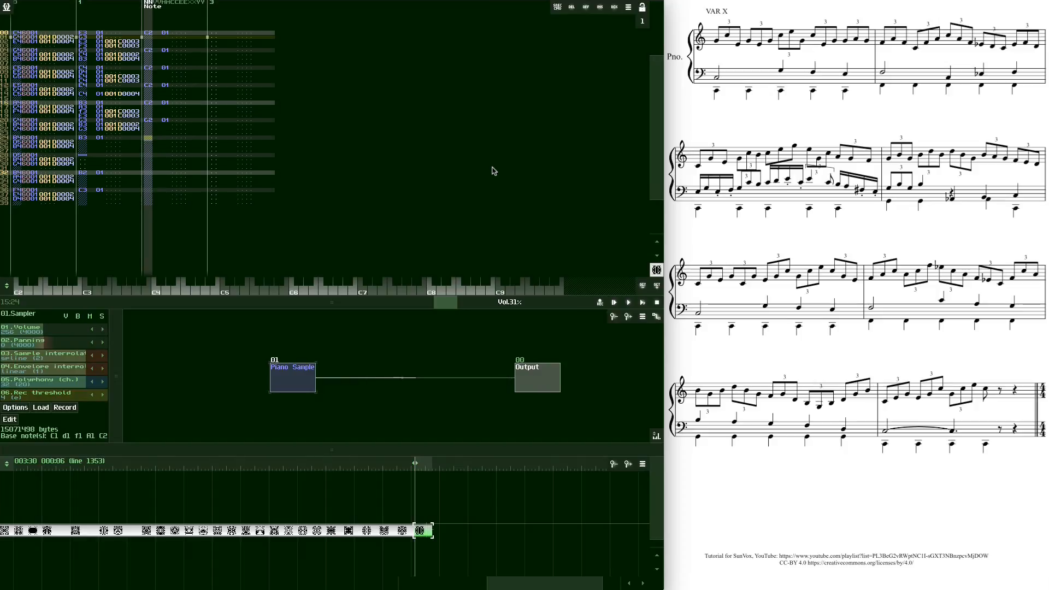
pyautogui.press('z')
# Enter the low A-flat notes on lines 28 and 32 and C2 on line 36 of the third track
pyautogui.press('Down')
pyautogui.press('Down')
pyautogui.press('Down')
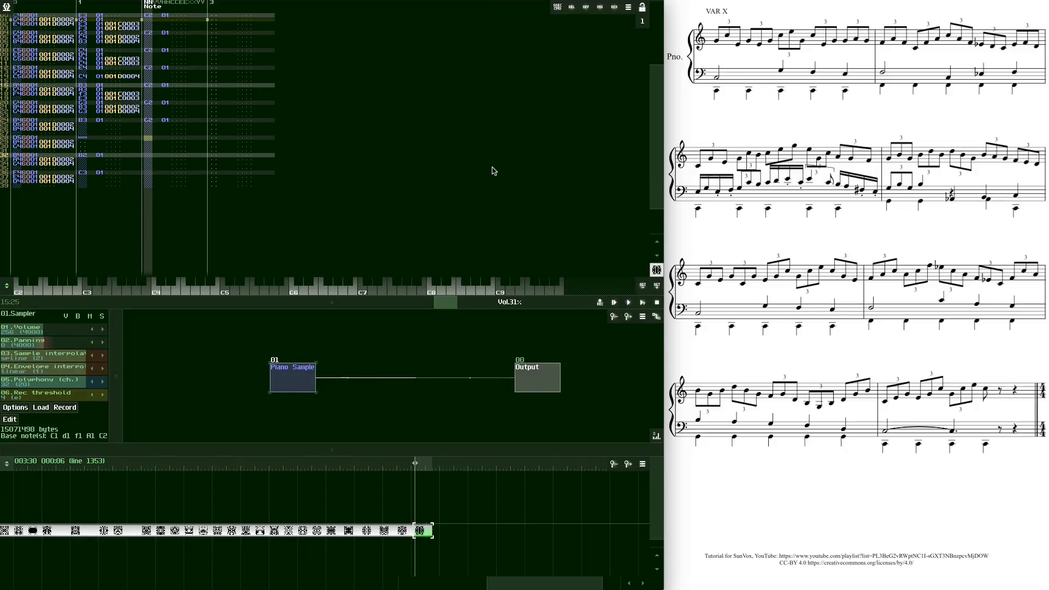
pyautogui.press('z')
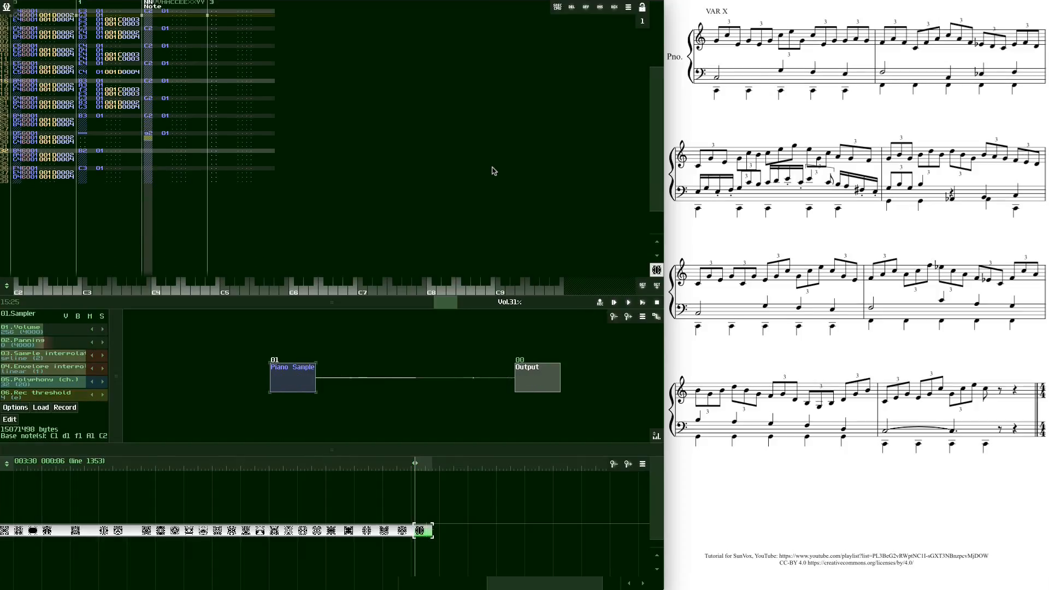
pyautogui.press('Down')
pyautogui.press('Down')
pyautogui.press('Down')
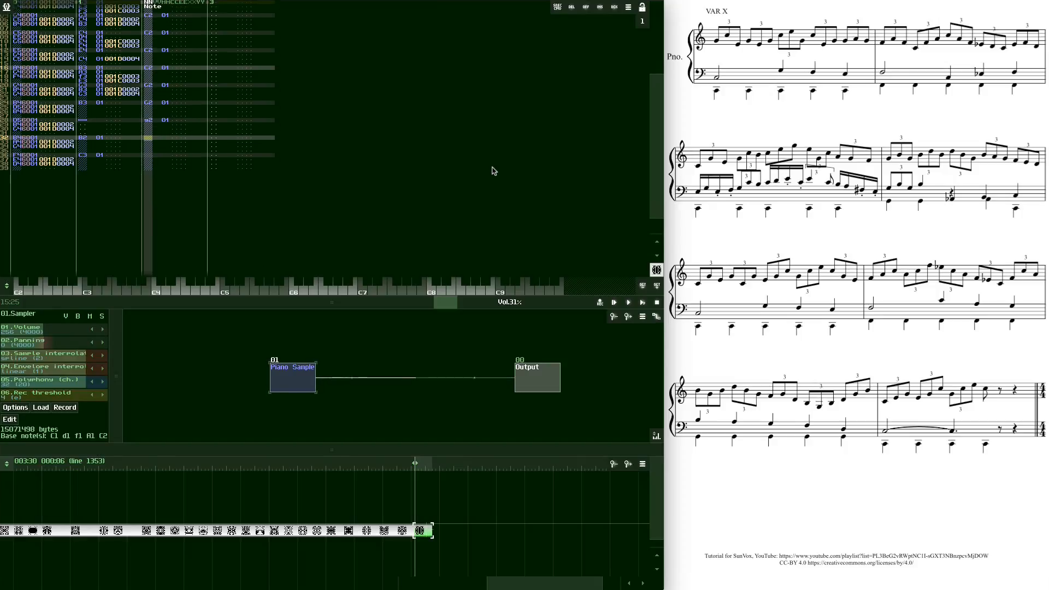
pyautogui.press('z')
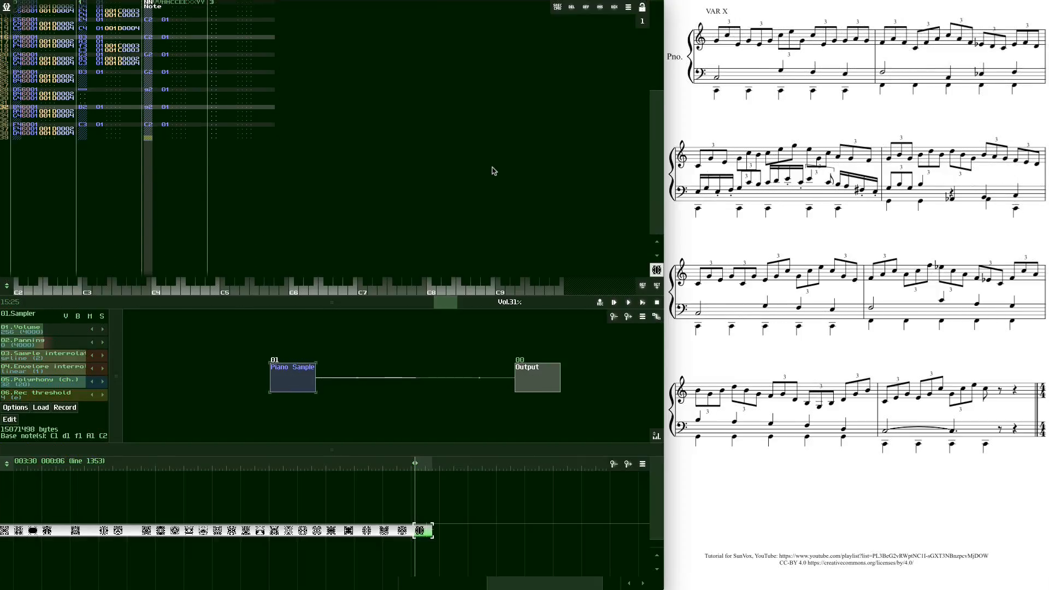
# Set the velocity to 60 on every bass note of the third track, every fourth line from 0 to 36
pyautogui.press('Right')
pyautogui.write('6')
pyautogui.press('Down')
pyautogui.press('Down')
pyautogui.press('Down')
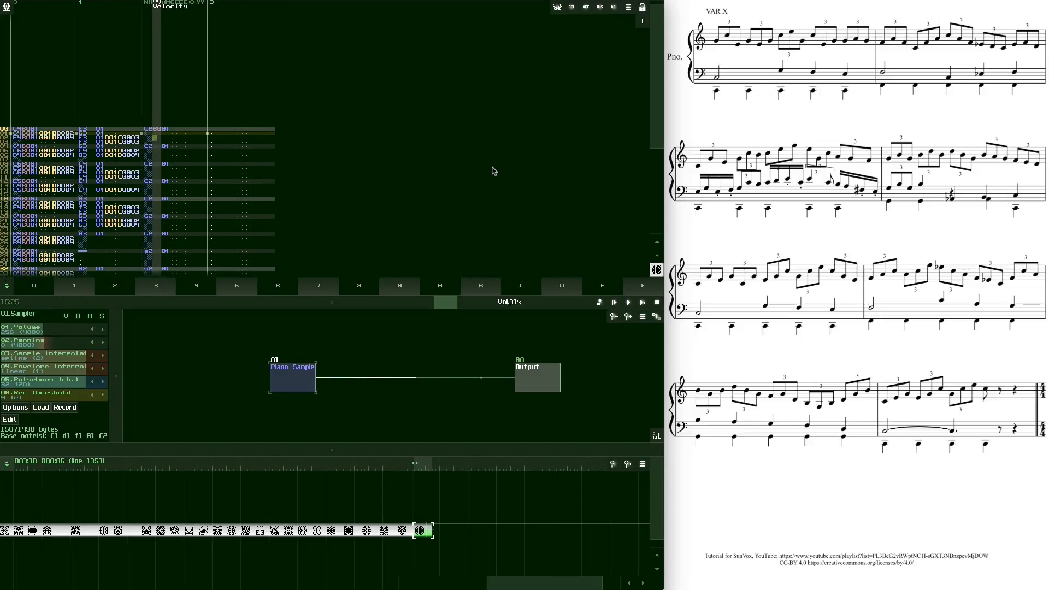
pyautogui.write('6')
pyautogui.press('Down')
pyautogui.press('Down')
pyautogui.press('Down')
pyautogui.write('6')
pyautogui.press('Down')
pyautogui.press('Down')
pyautogui.press('Down')
pyautogui.write('6')
pyautogui.press('Down')
pyautogui.press('Down')
pyautogui.press('Down')
pyautogui.write('6')
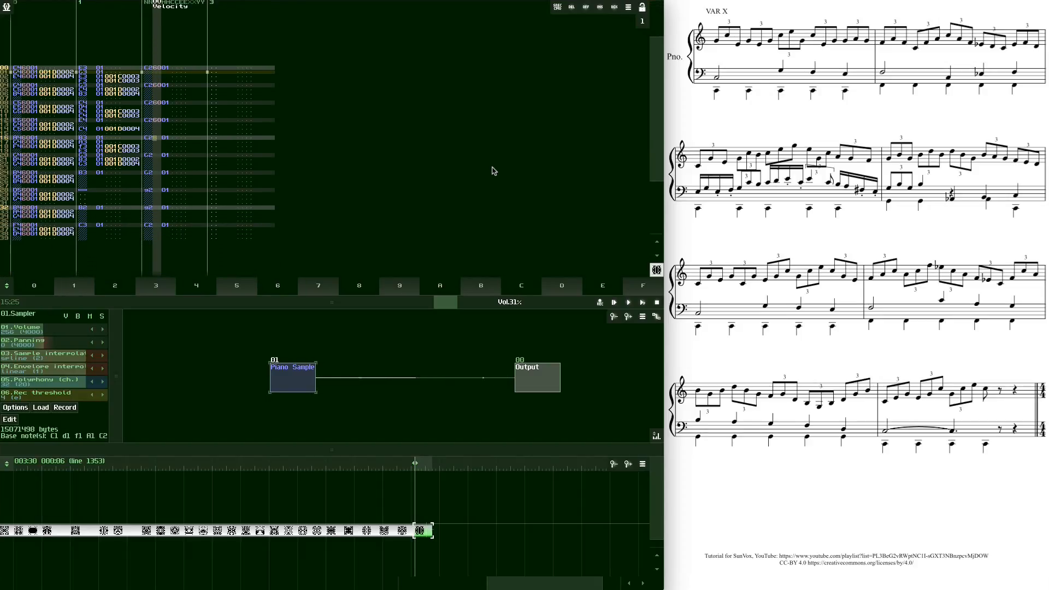
pyautogui.press('Down')
pyautogui.press('Down')
pyautogui.press('Down')
pyautogui.write('6')
pyautogui.press('Down')
pyautogui.press('Down')
pyautogui.press('Down')
pyautogui.write('6')
pyautogui.press('Down')
pyautogui.press('Down')
pyautogui.press('Down')
pyautogui.write('6')
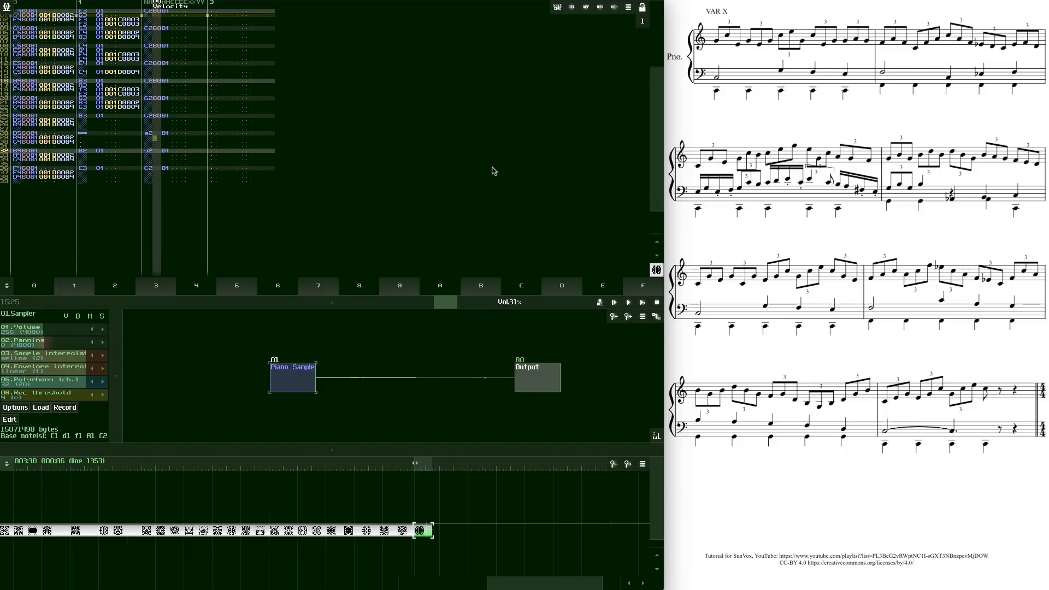
pyautogui.press('Down')
pyautogui.press('Down')
pyautogui.press('Down')
pyautogui.write('6')
pyautogui.press('Down')
pyautogui.press('Down')
pyautogui.press('Down')
pyautogui.write('6')
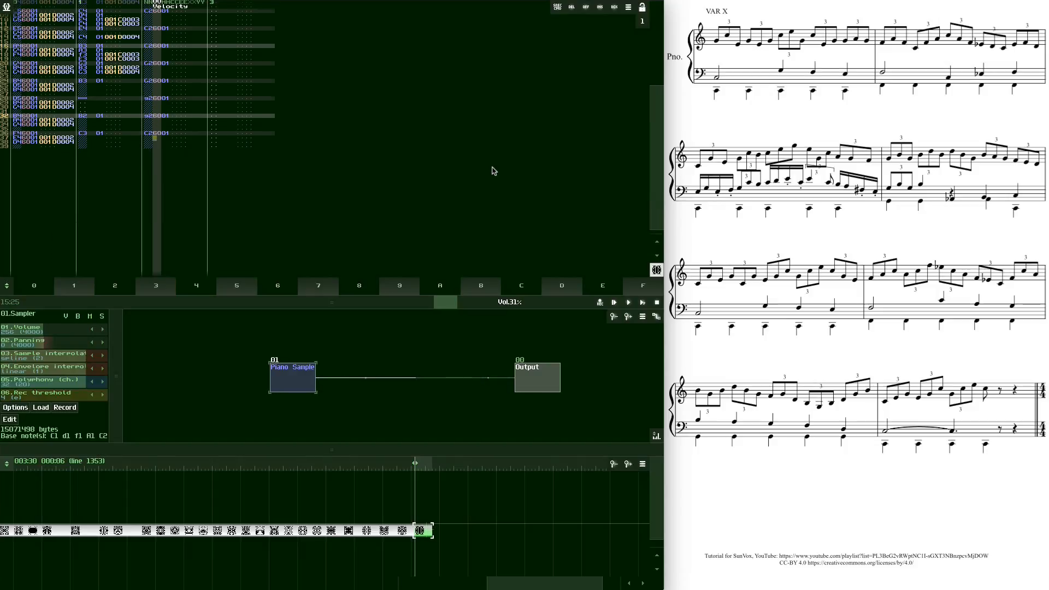
# Check the last low notes of the score's second line up close and play the pattern back from its start
pyautogui.click(964, 207)
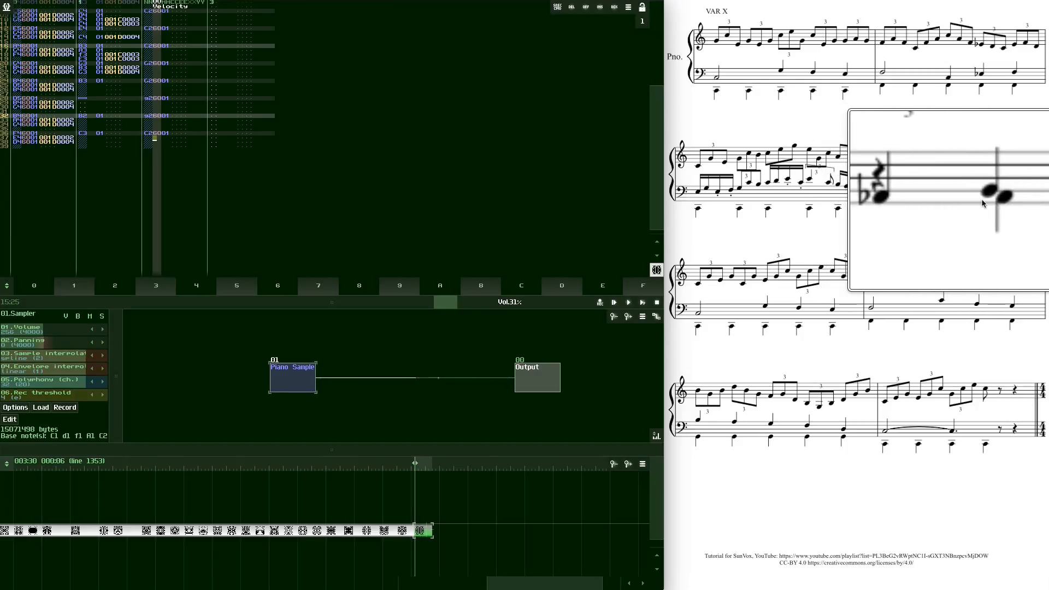
pyautogui.press('`')
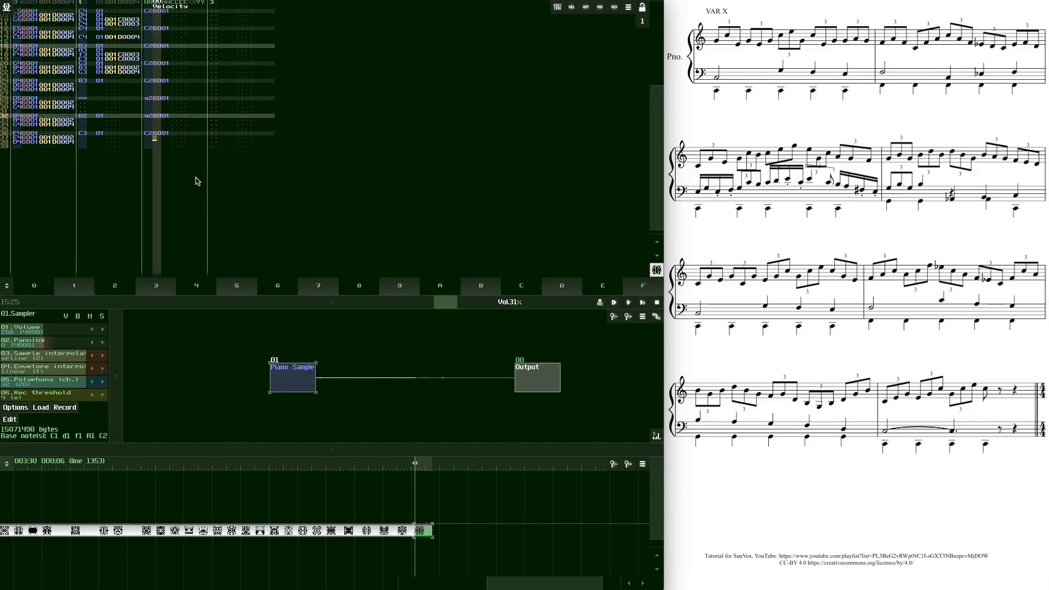
pyautogui.scroll(9, 440, 210)
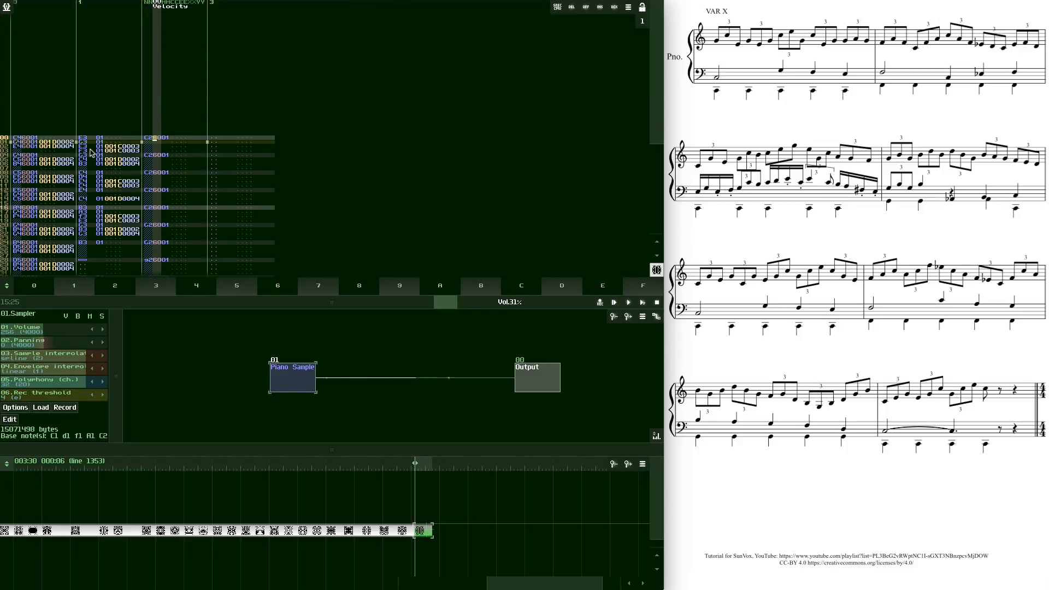
pyautogui.click(643, 302)
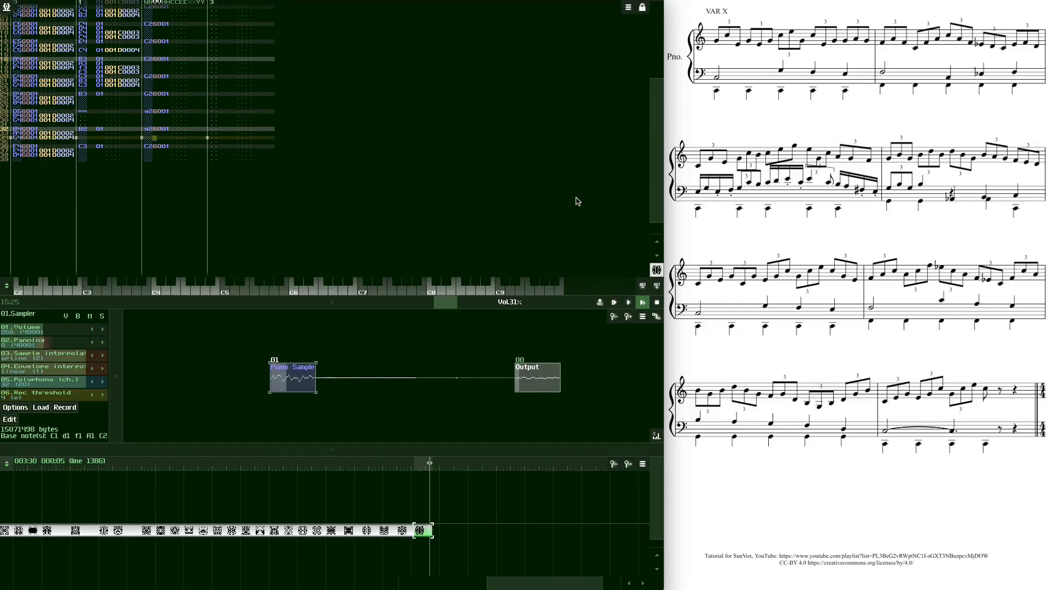
pyautogui.click(657, 302)
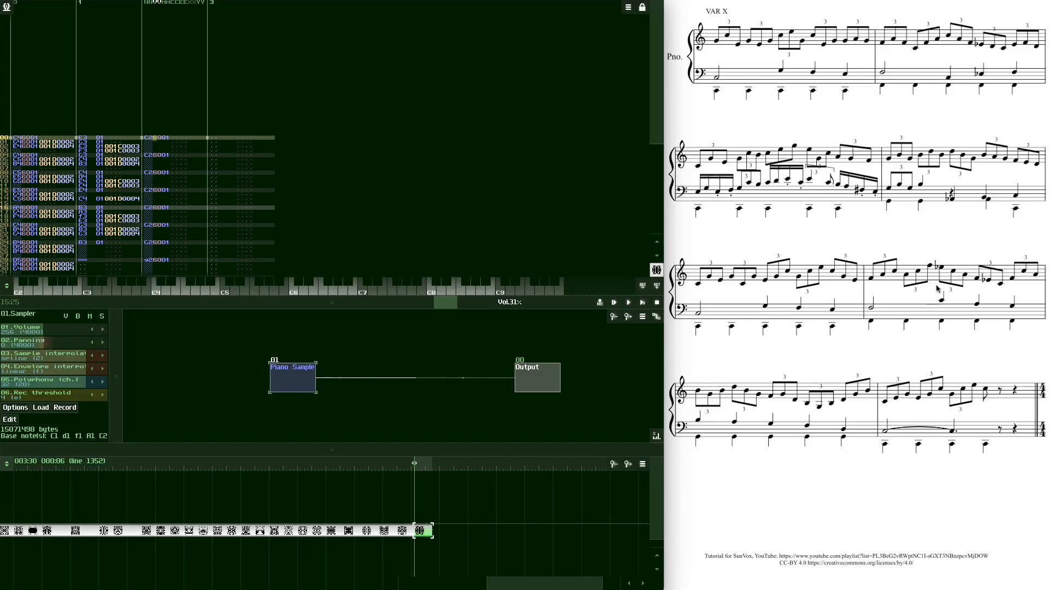
# Create a new pattern directly after the last one on the timeline and set its length to 40 lines
pyautogui.doubleClick(458, 530)
pyautogui.moveTo(458, 531); pyautogui.dragTo(441, 531)
pyautogui.click(441, 531)
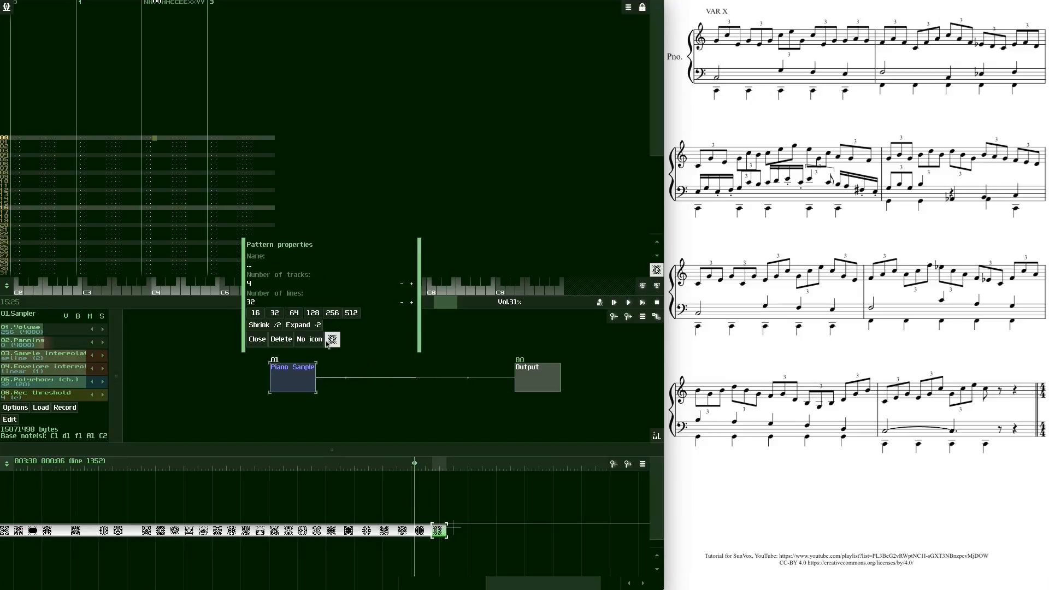
pyautogui.click(412, 302)
pyautogui.click(412, 302)
pyautogui.click(412, 302)
pyautogui.click(412, 302)
pyautogui.click(412, 302)
pyautogui.click(412, 303)
pyautogui.click(412, 303)
pyautogui.click(256, 339)
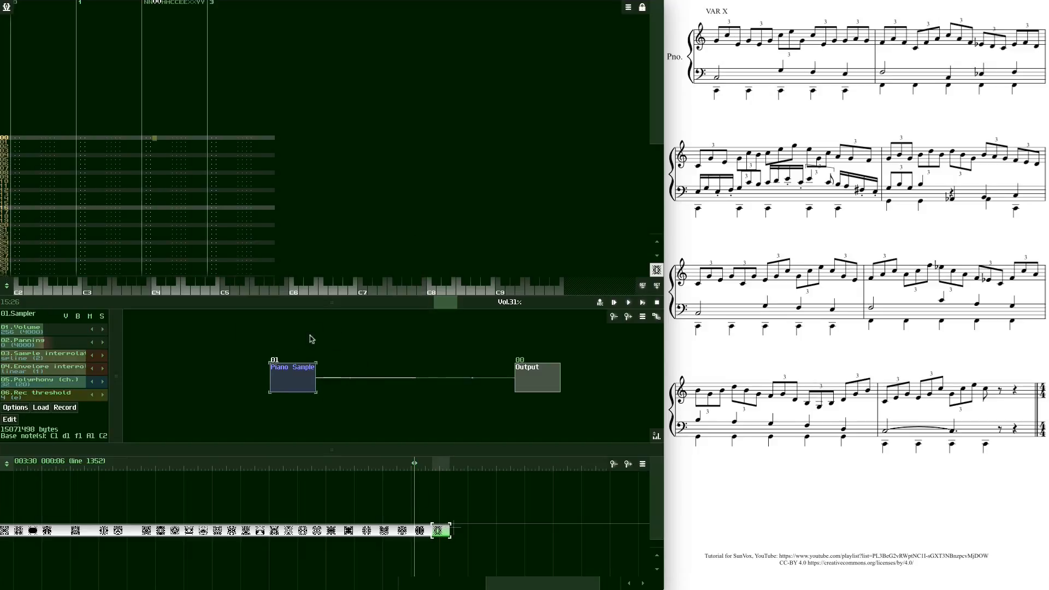
# Copy the first track's notes and effects from the previous pattern into the first track of the new pattern, starting at line 0
pyautogui.click(420, 530)
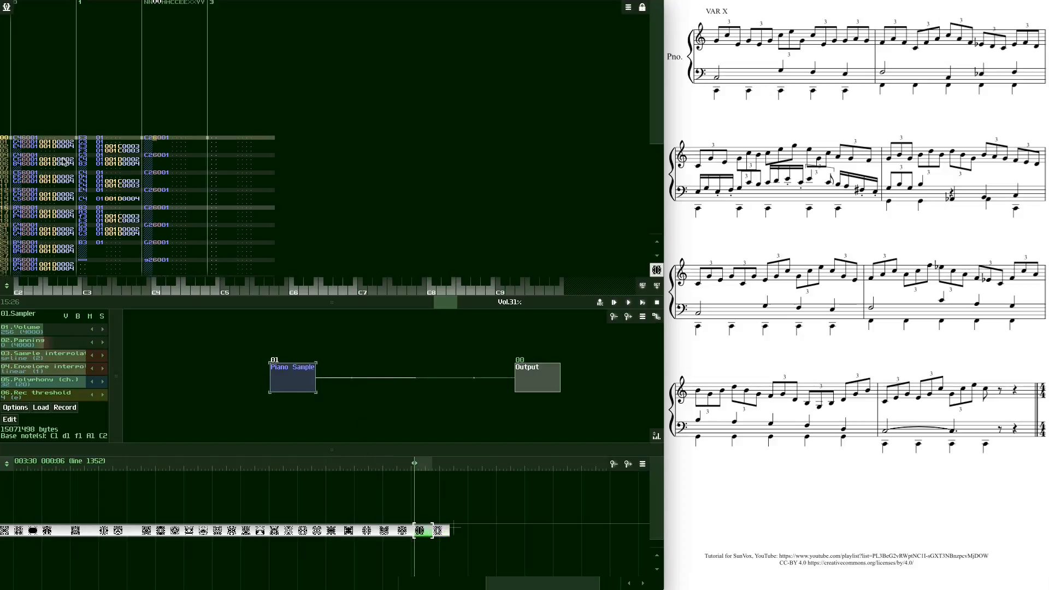
pyautogui.moveTo(21, 141)
pyautogui.mouseDown()
pyautogui.moveTo(20, 256)
pyautogui.moveTo(15, 159)
pyautogui.mouseUp()
pyautogui.click(441, 529)
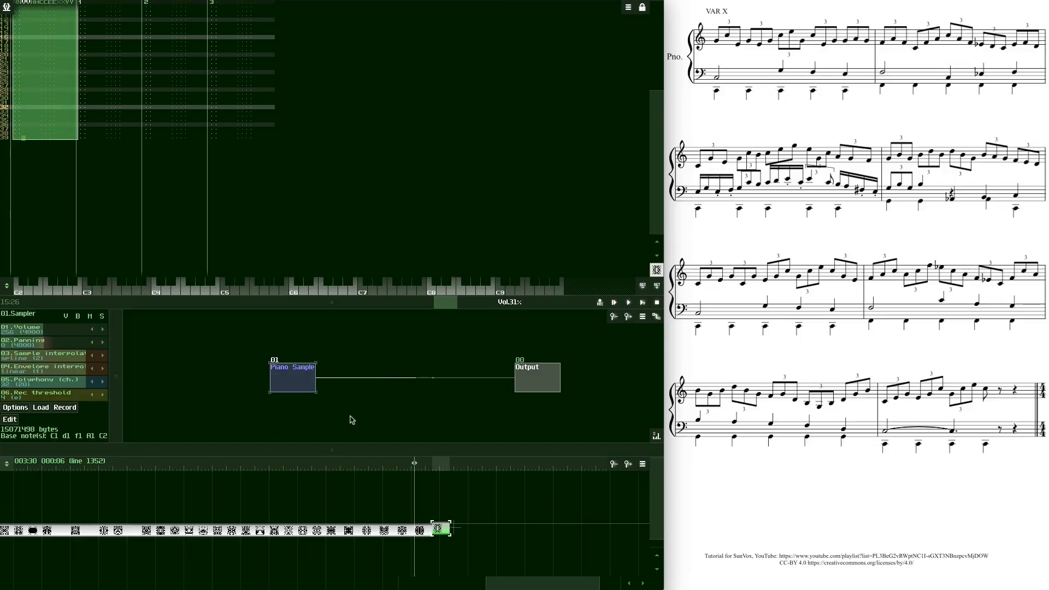
pyautogui.click(17, 139)
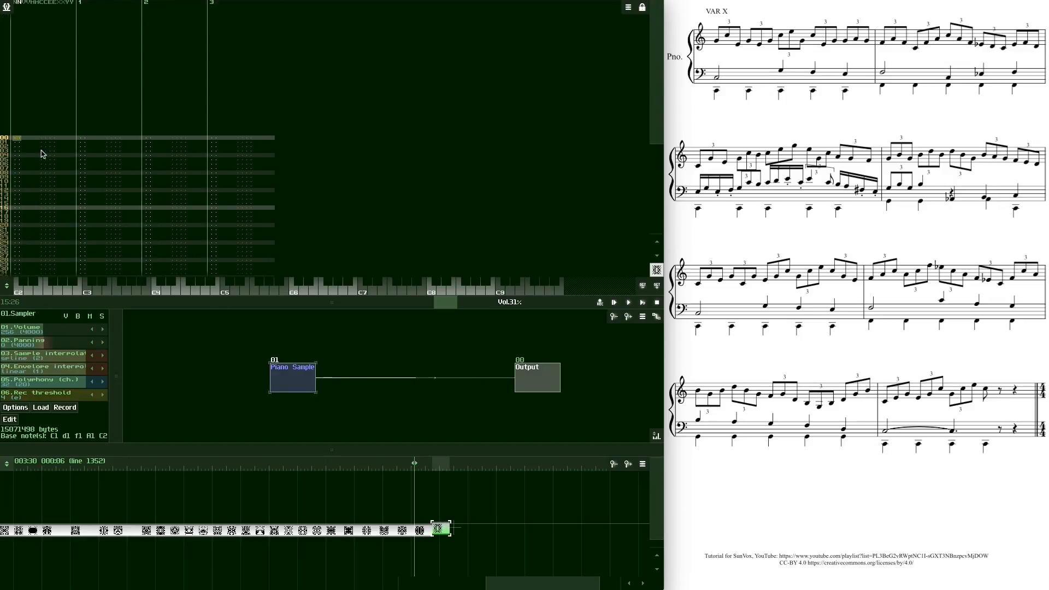
pyautogui.hotkey('ctrl', 'v')
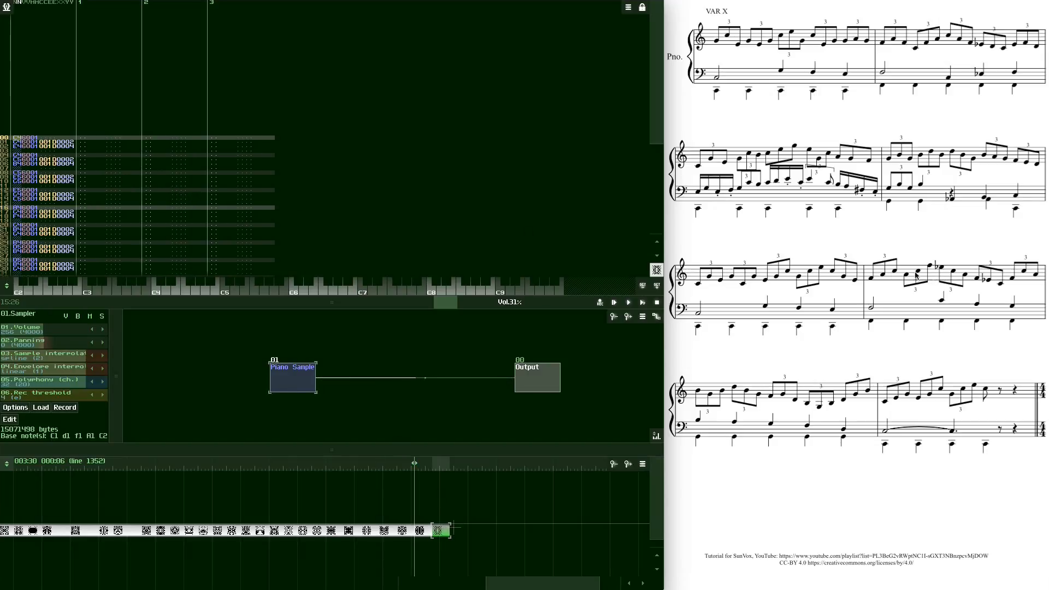
# Overwrite the first track's notes on lines 0–2 and 4–6 with the third score line's first two triplets, using base octave 3
pyautogui.click(27, 136)
pyautogui.press('space')
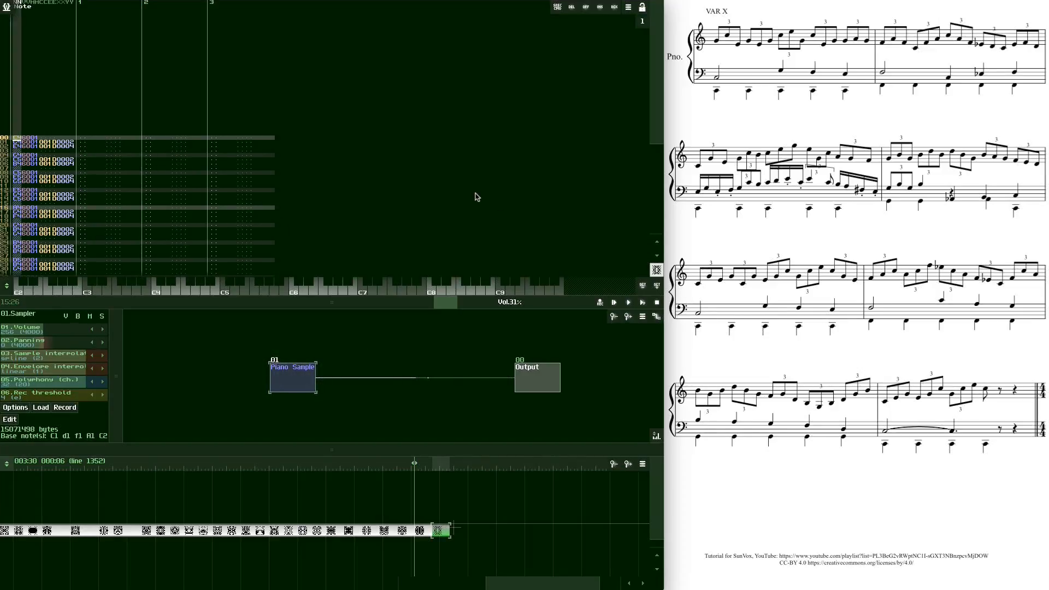
pyautogui.press('F3')
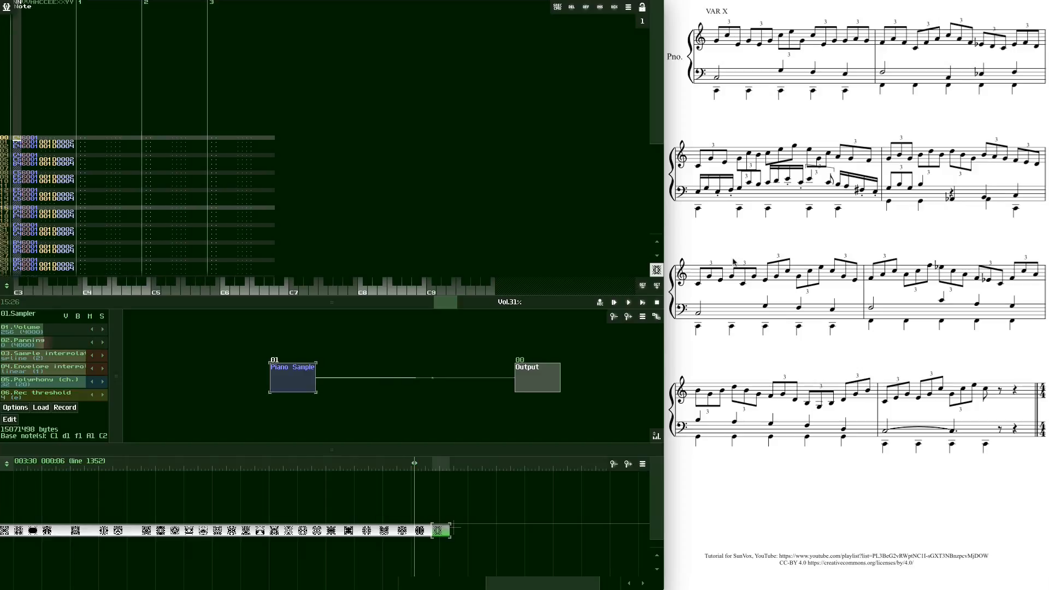
pyautogui.press('q')
pyautogui.press('t')
pyautogui.press('e')
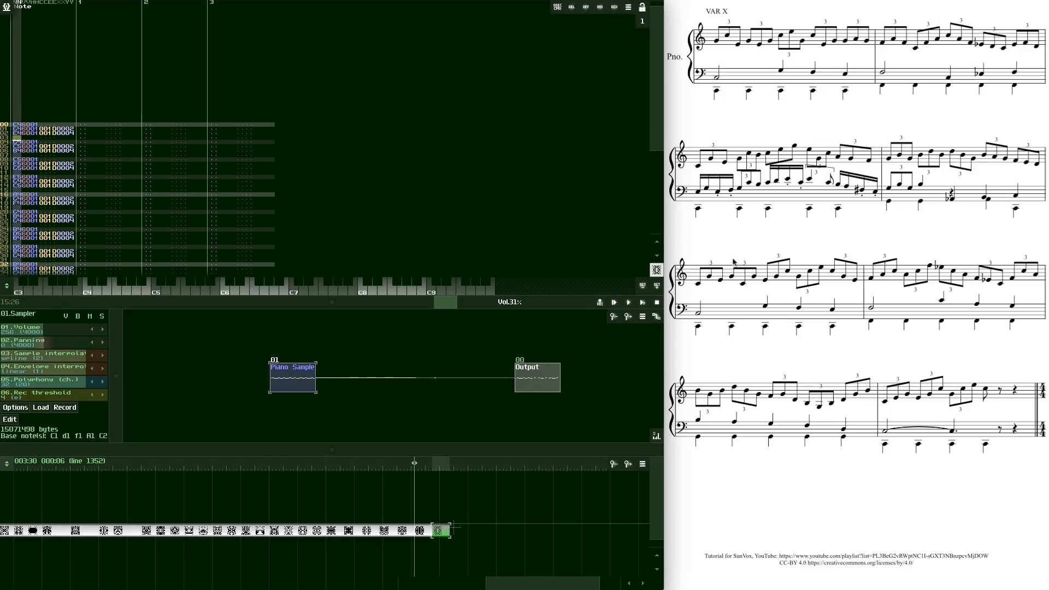
pyautogui.press('Down')
pyautogui.press('t')
pyautogui.press('q')
pyautogui.press('t')
pyautogui.press('Down')
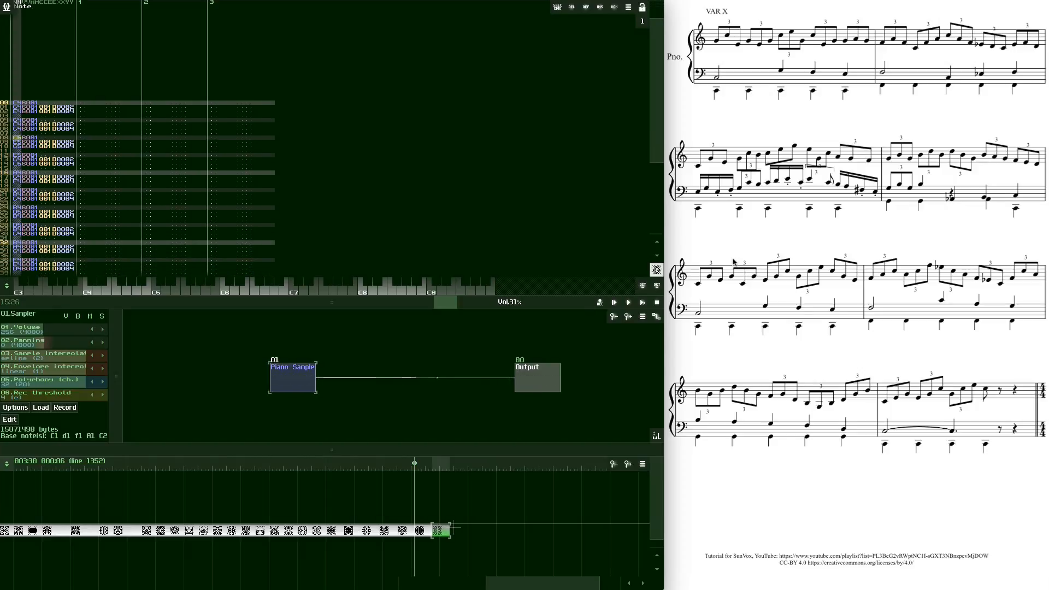
# Change the first track's notes to E4, G4, C5 on lines 8–10 and G4, C5, E5 on lines 12–14
pyautogui.press('e')
pyautogui.press('q')
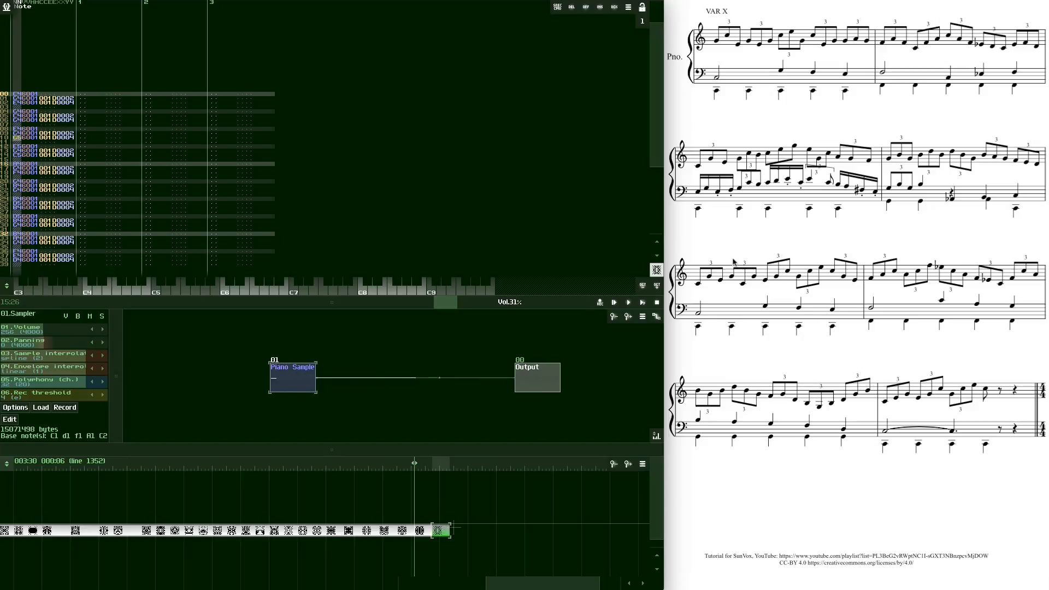
pyautogui.press('i')
pyautogui.press('Down')
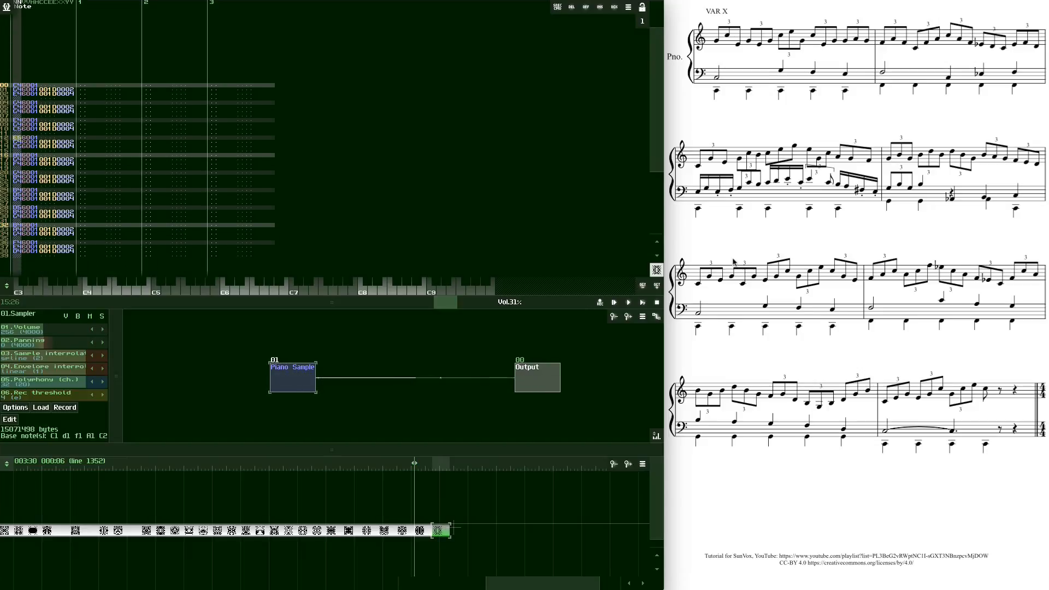
pyautogui.press('t')
pyautogui.press('Up')
pyautogui.press('q')
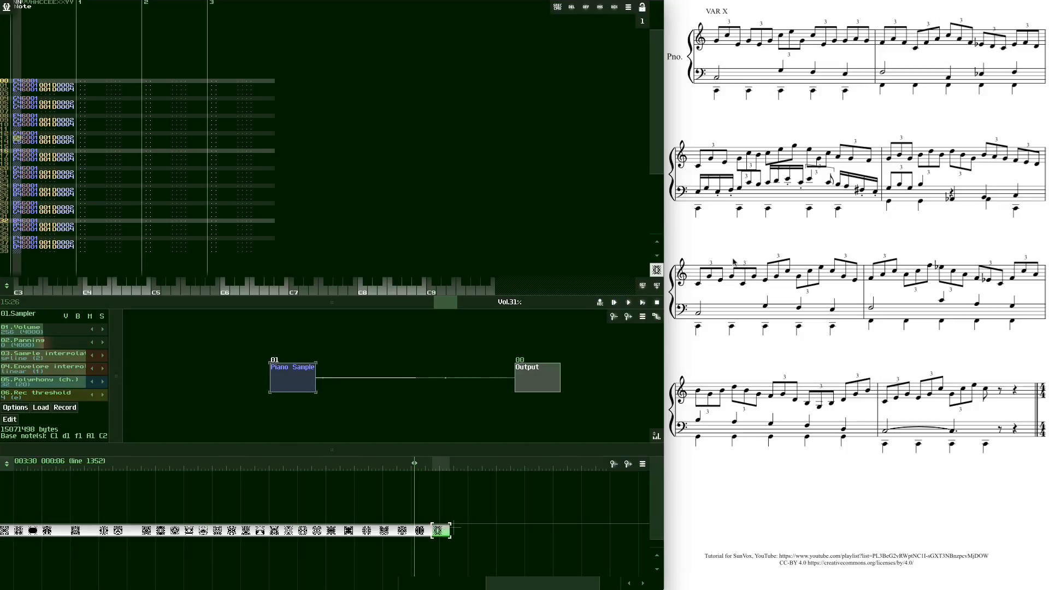
pyautogui.press('i')
pyautogui.press('p')
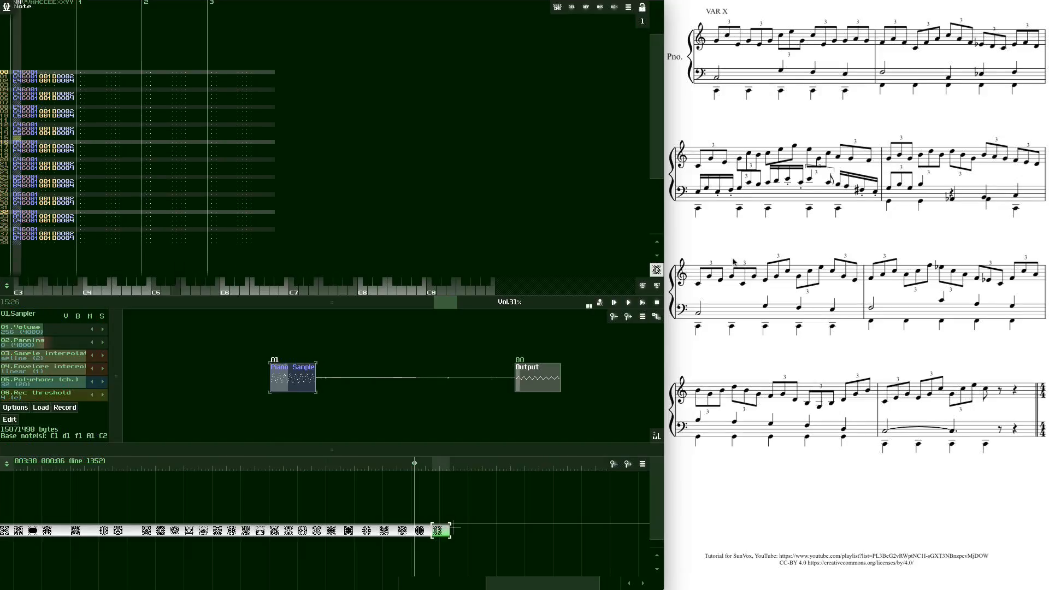
pyautogui.press('Down')
# Change the first track's notes on lines 16–18 to C5, G4 and E4
pyautogui.press('i')
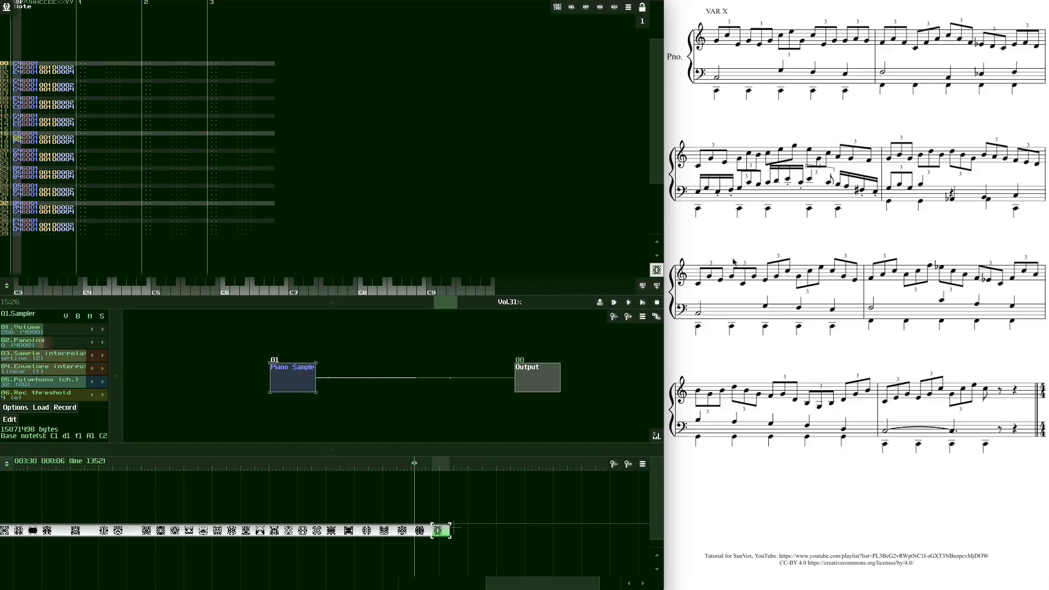
pyautogui.press('r')
pyautogui.press('Up')
pyautogui.press('t')
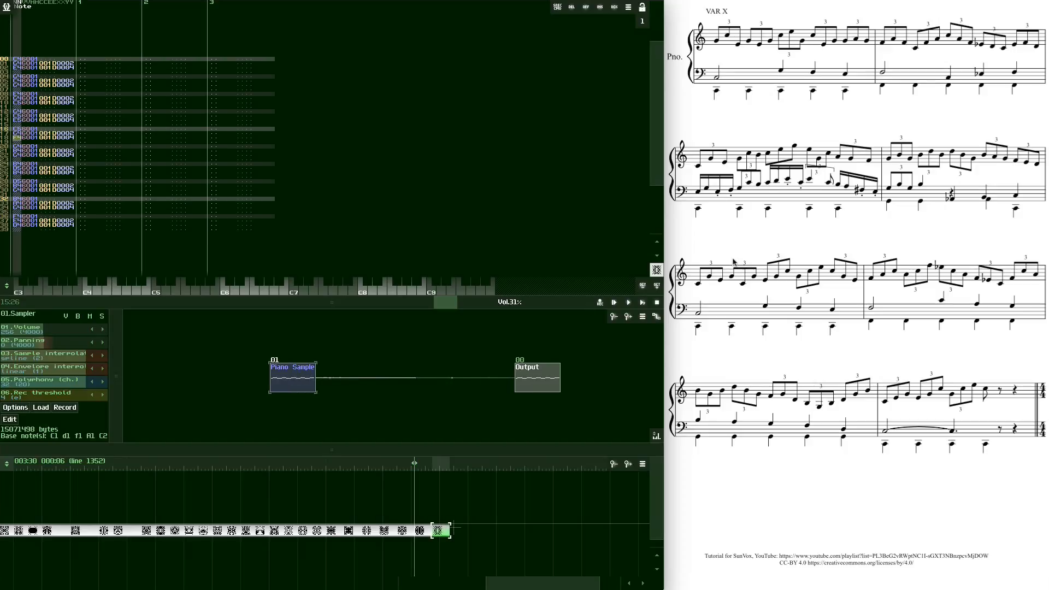
pyautogui.press('e')
pyautogui.press('Down')
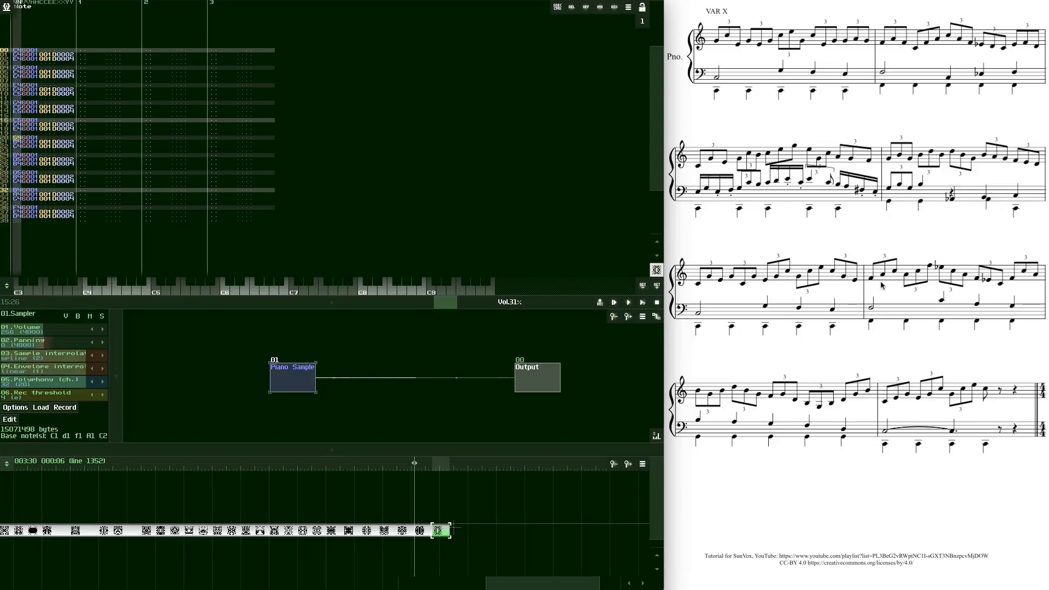
# Change the first track's notes on lines 20–22 to F4, A4 and C5 for the second bar's opening triplet
pyautogui.press('r')
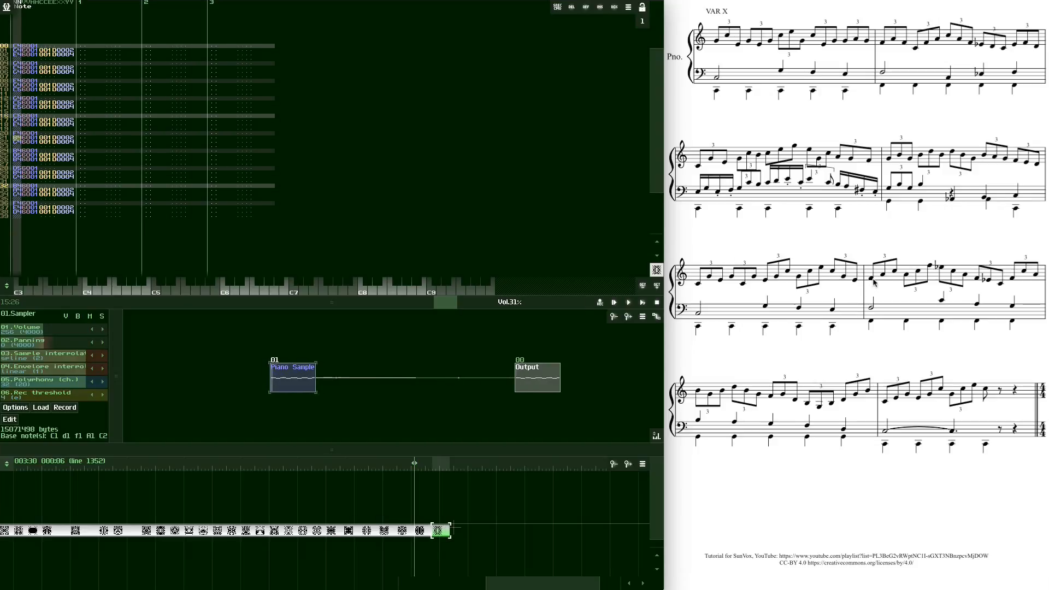
pyautogui.press('t')
pyautogui.press('y')
pyautogui.press('Up')
pyautogui.press('Up')
pyautogui.press('y')
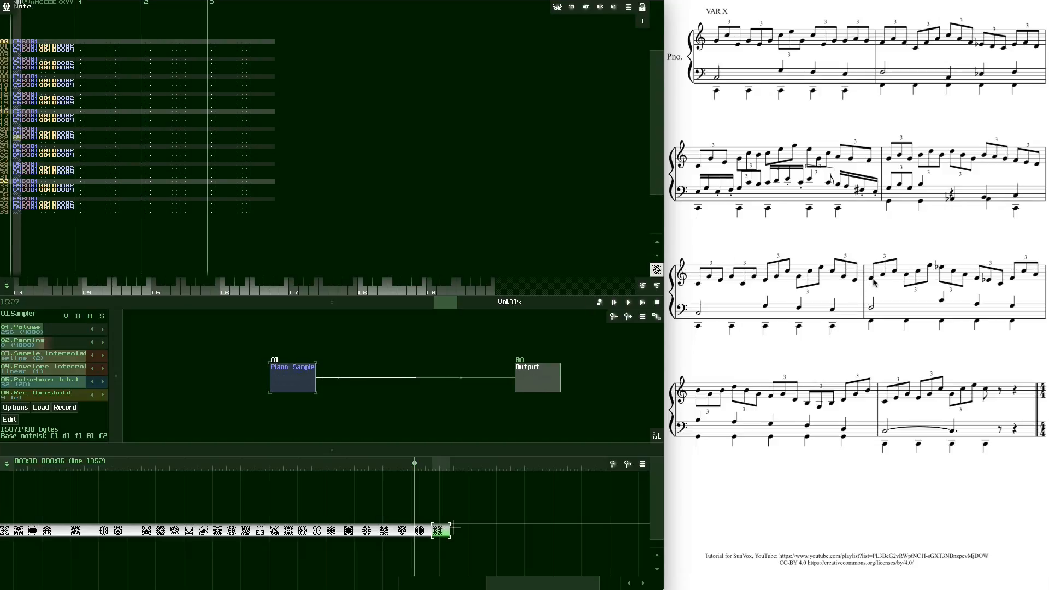
pyautogui.press('i')
pyautogui.press('Down')
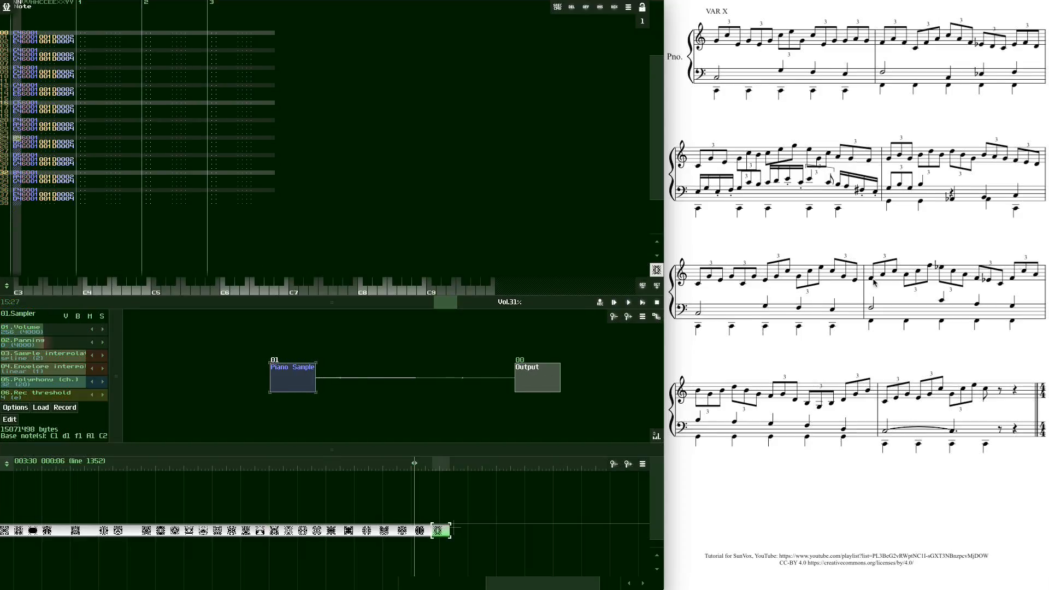
# Change the first track's notes to A4, C5, F5 on lines 24–26 and D#5, C5, A4 on lines 28–30
pyautogui.press('y')
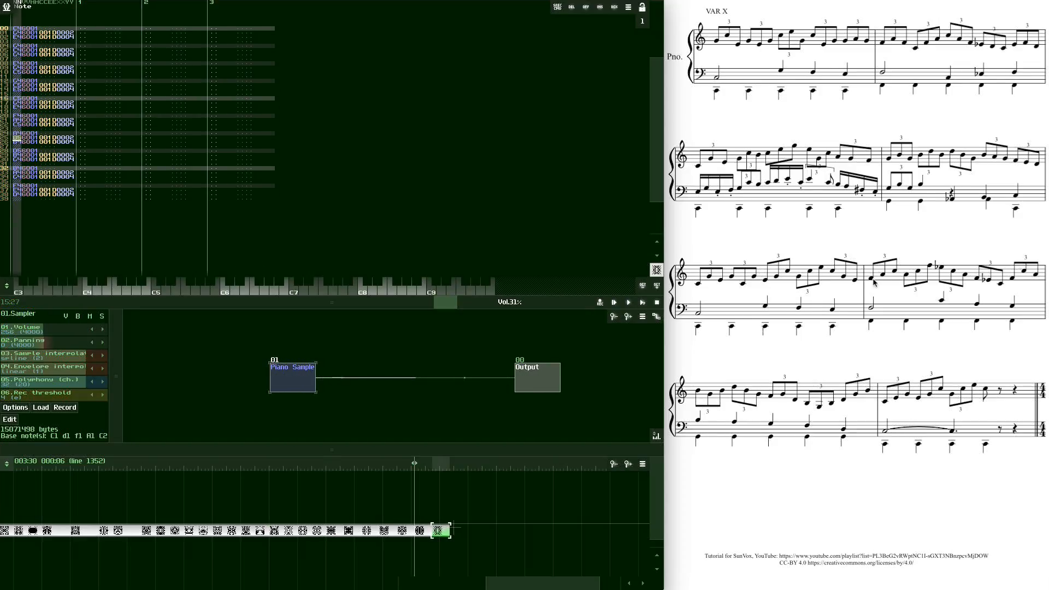
pyautogui.press('i')
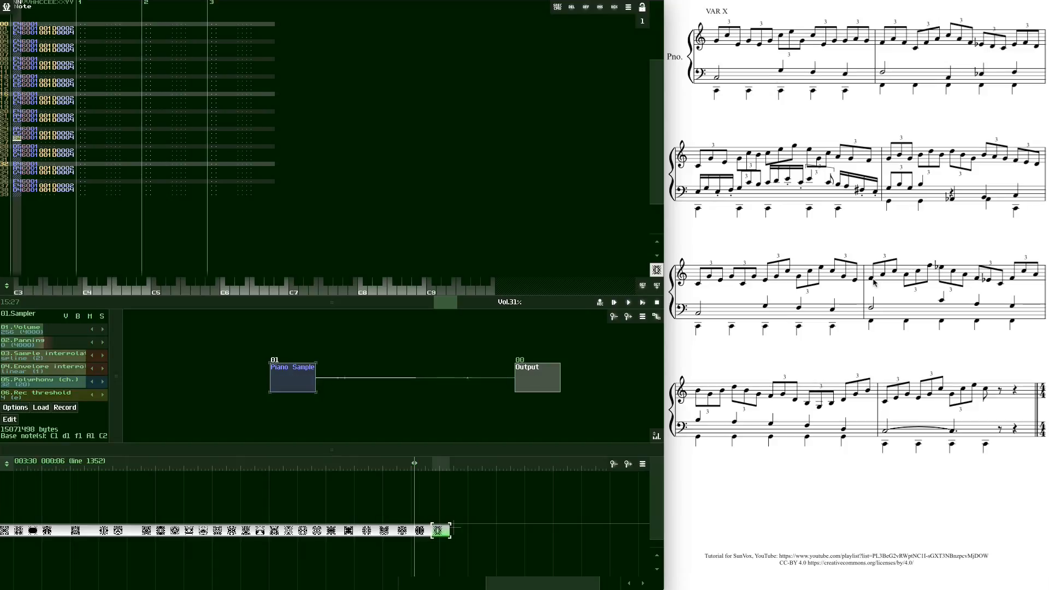
pyautogui.press('[')
pyautogui.press('Down')
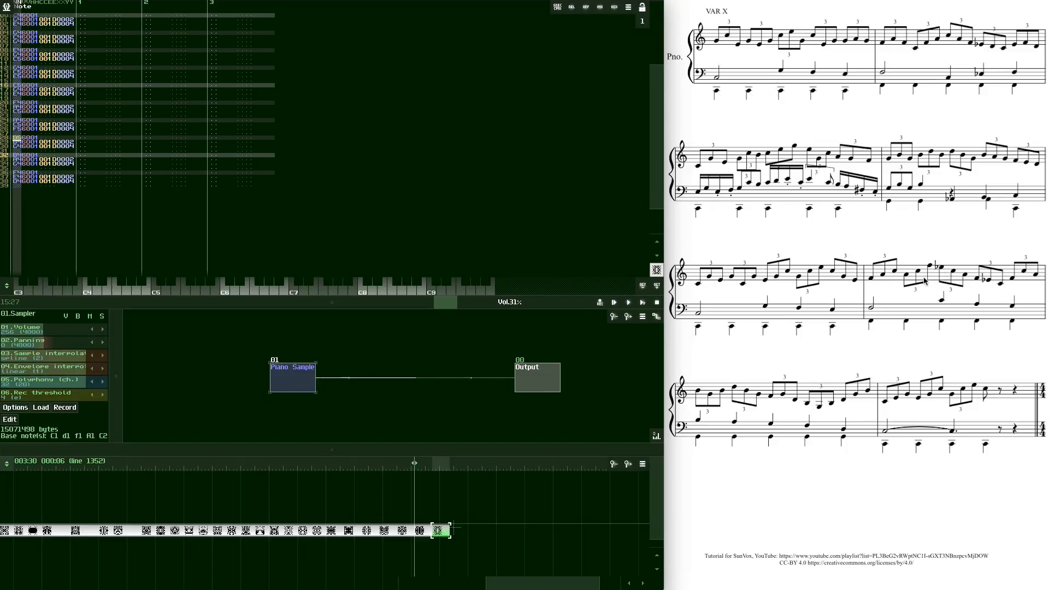
pyautogui.press('0')
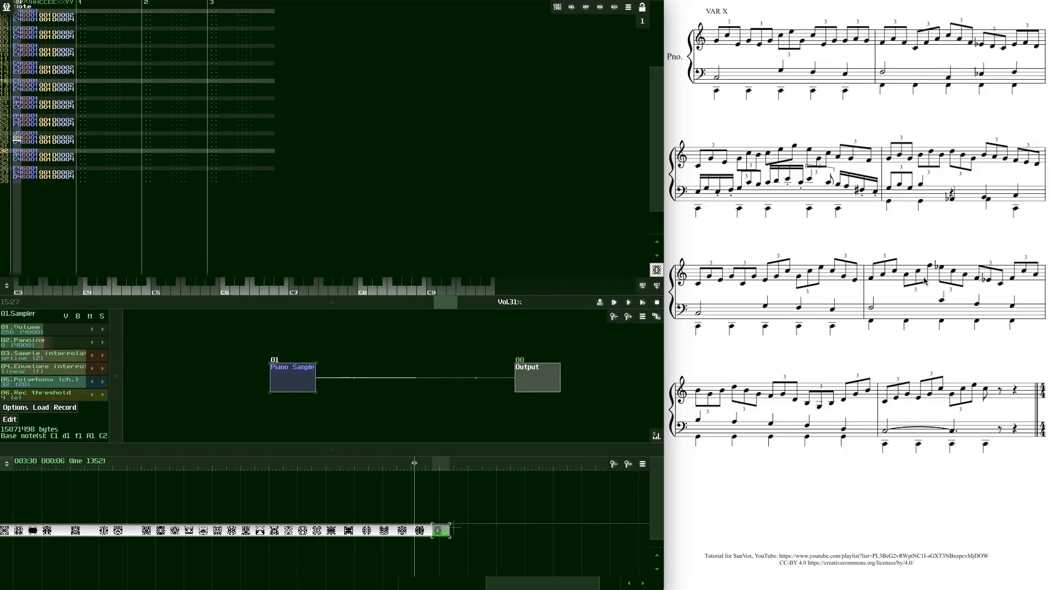
pyautogui.press('i')
pyautogui.press('y')
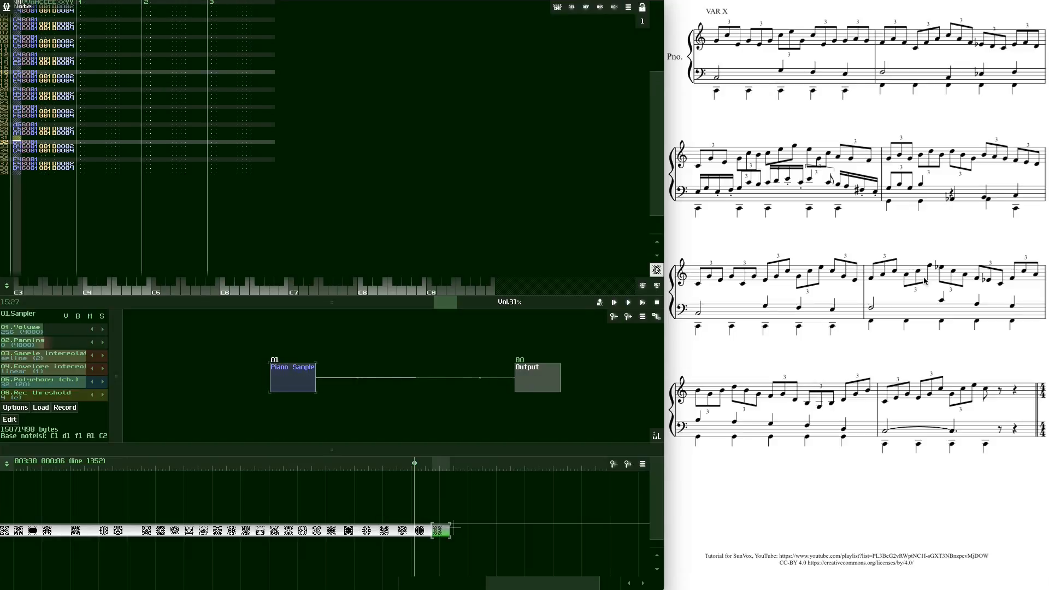
pyautogui.press('Down')
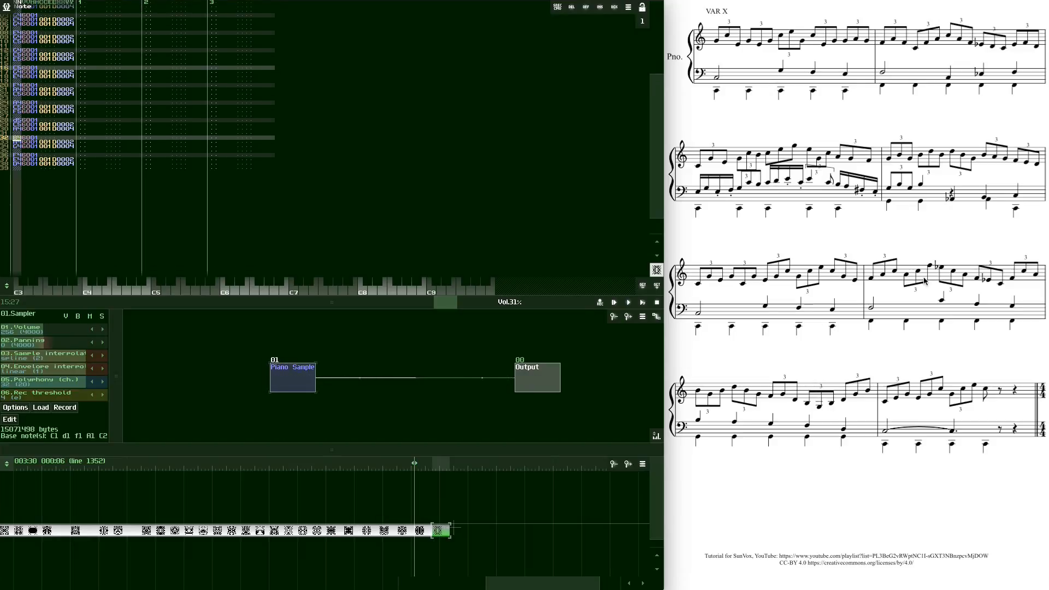
# Change the first track's notes to F4, D#4, C4 on lines 32–34 and F4, C5, A4 on lines 36–38
pyautogui.press('r')
pyautogui.press('3')
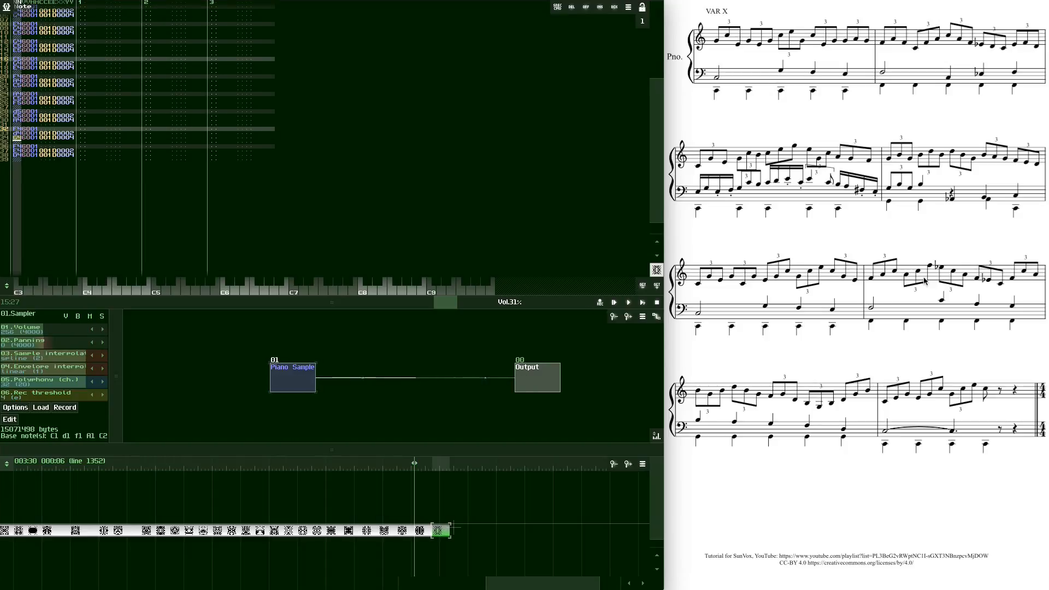
pyautogui.press('q')
pyautogui.press('Down')
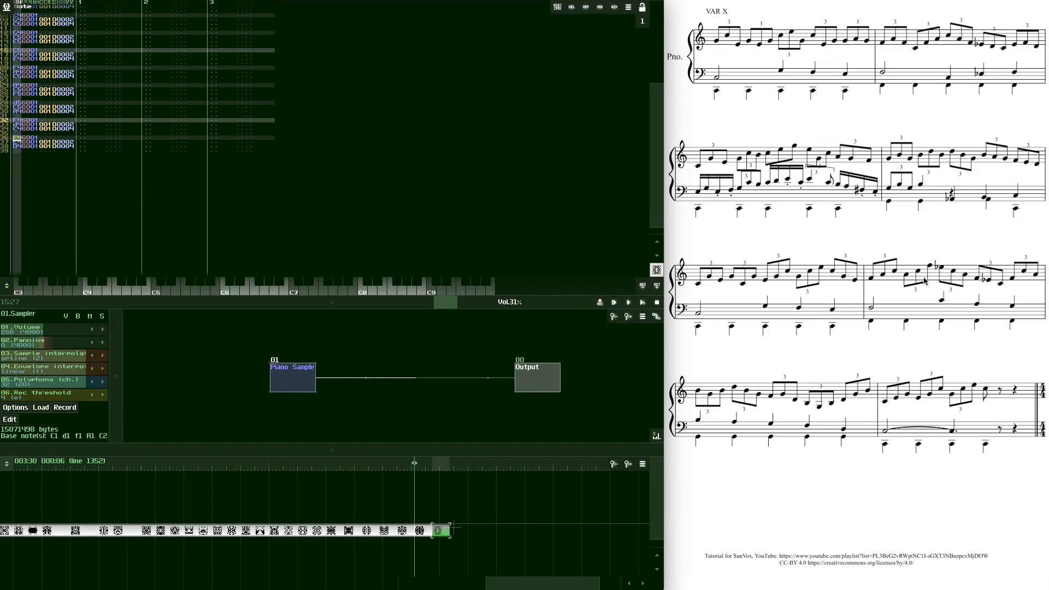
pyautogui.press('Down')
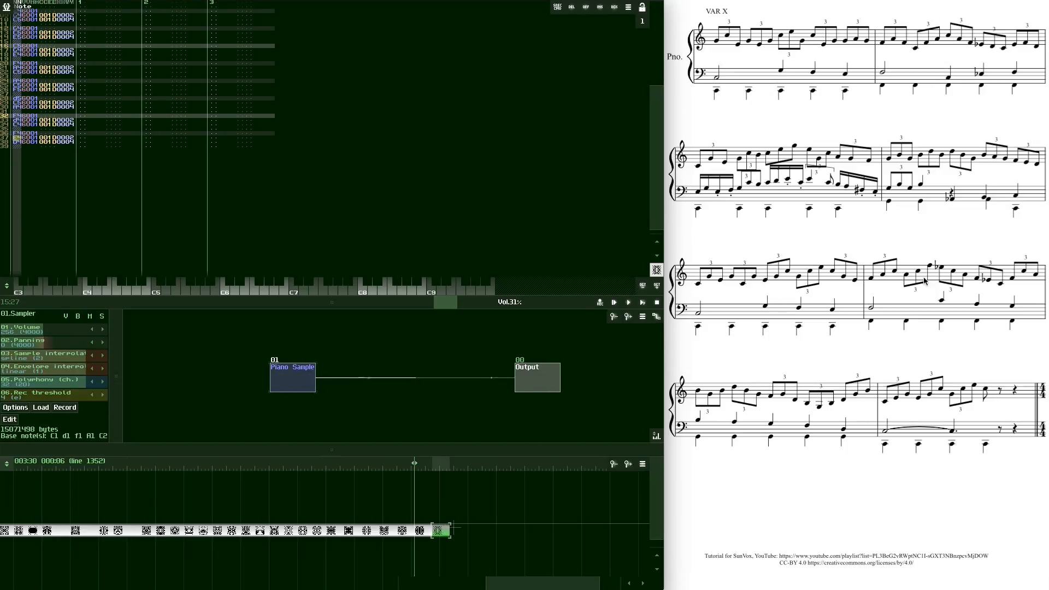
pyautogui.press('Down')
pyautogui.press('Down')
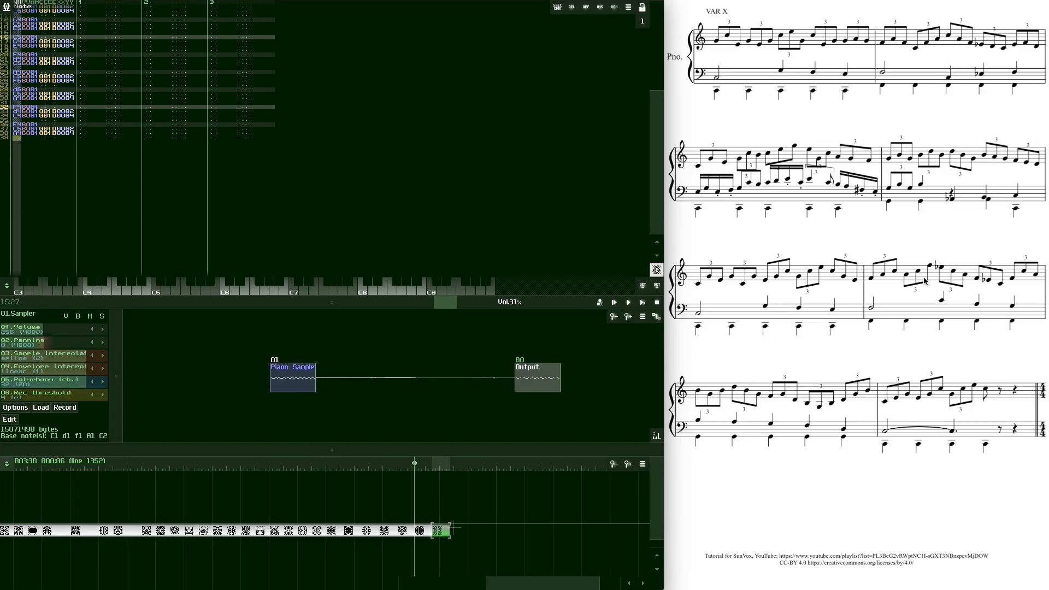
pyautogui.press('Down')
# Enter the first left-hand notes in the second track: C3 on line 0 and G3 on line 8
pyautogui.press('Tab')
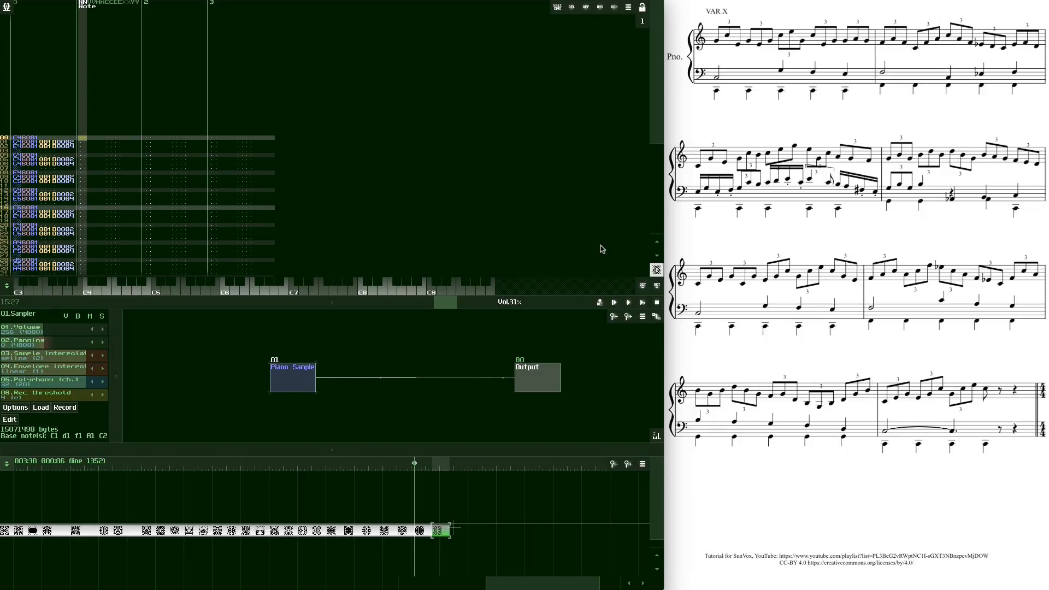
pyautogui.press('z')
pyautogui.press('Down')
pyautogui.press('Down')
pyautogui.press('Down')
pyautogui.press('Down')
pyautogui.press('Down')
pyautogui.press('Down')
pyautogui.press('Down')
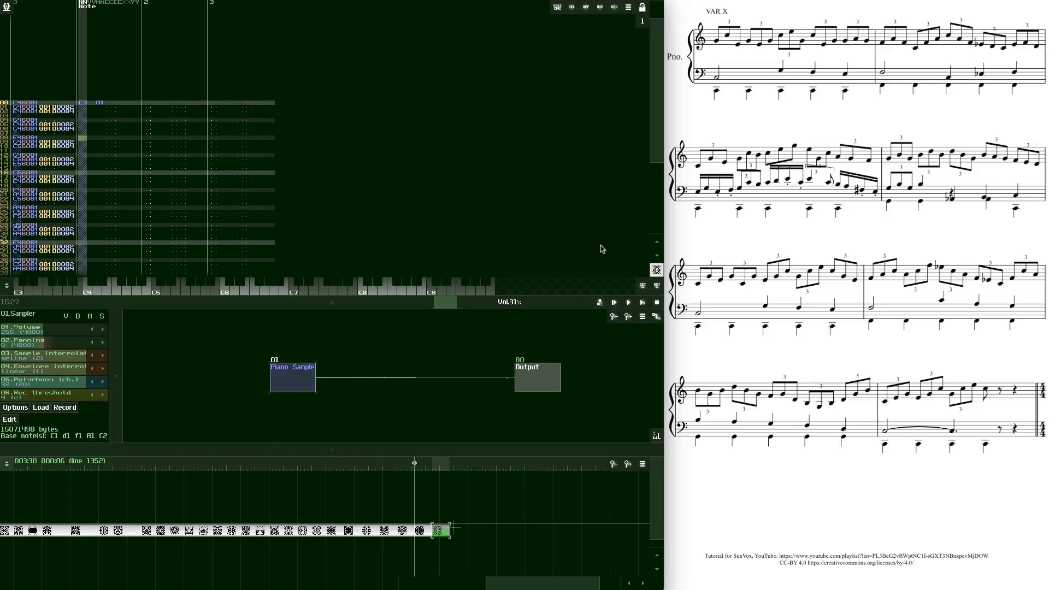
pyautogui.press('z')
pyautogui.press('Down')
pyautogui.press('Down')
pyautogui.press('Down')
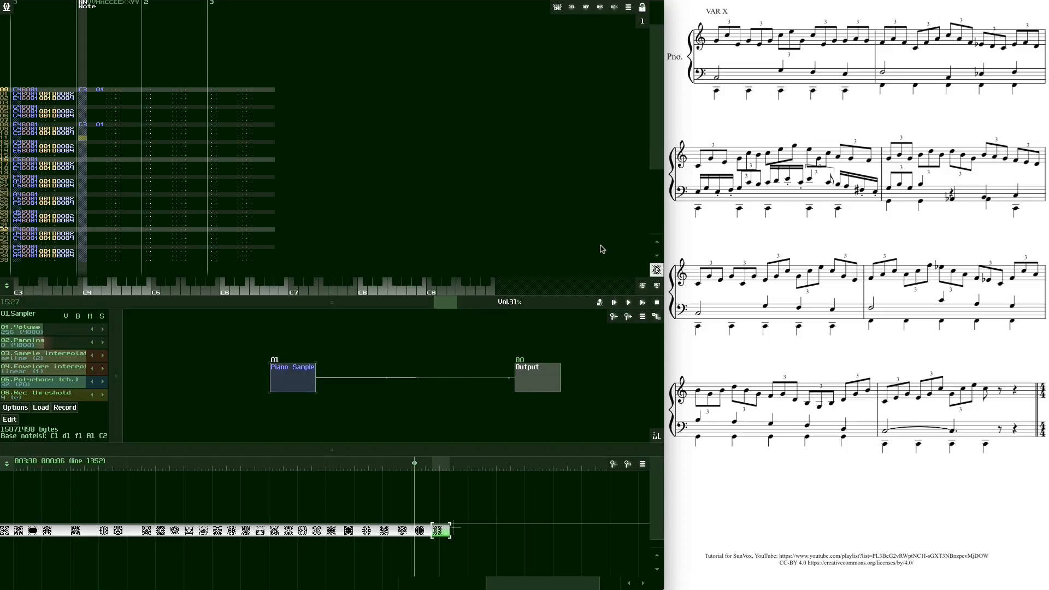
# Add F3 on line 12, E3 on line 16 and F3 on line 20 of the second track
pyautogui.press('v')
pyautogui.press('Down')
pyautogui.press('Down')
pyautogui.press('Down')
pyautogui.press('c')
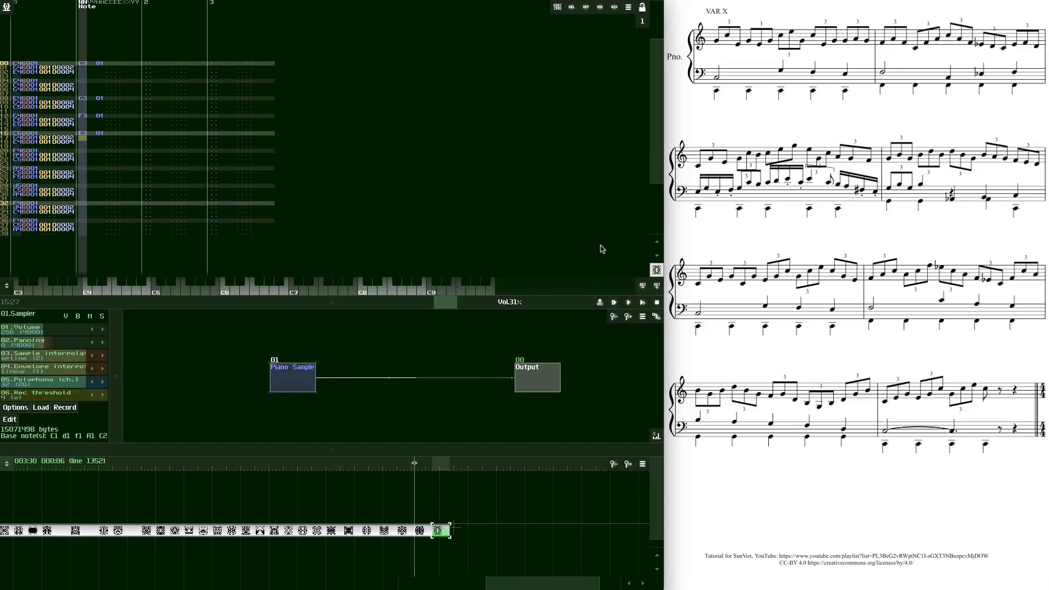
pyautogui.press('Down')
pyautogui.press('Down')
pyautogui.press('Down')
pyautogui.press('b')
pyautogui.press('Up')
pyautogui.press('v')
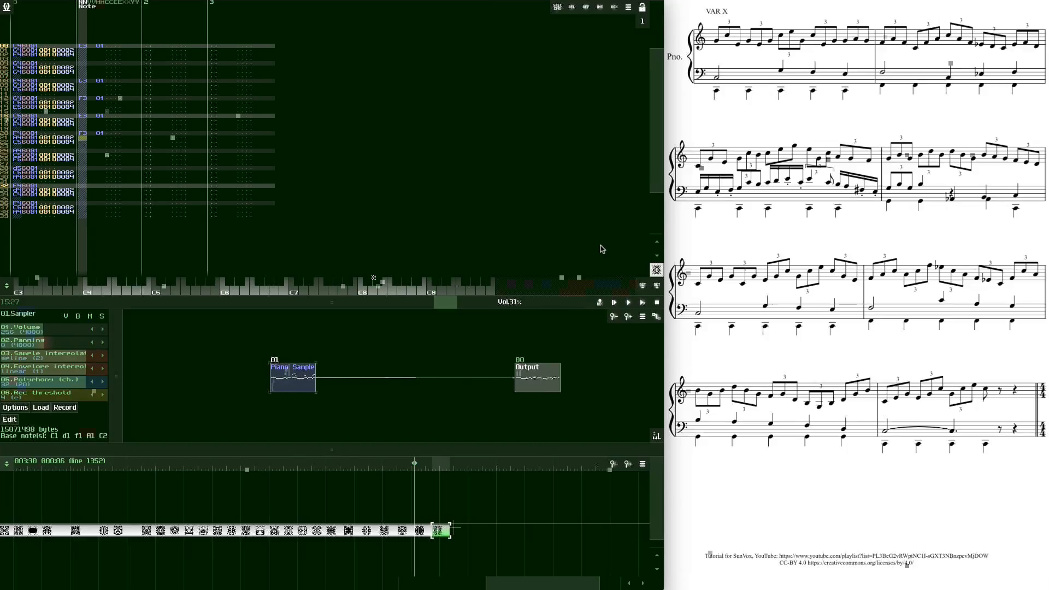
# Complete the second track's melody with C4 on line 28, A3 on line 32 and G3 on line 36
pyautogui.press('Down')
pyautogui.press('Down')
pyautogui.press('Down')
pyautogui.press('Down')
pyautogui.press('Down')
pyautogui.press('Down')
pyautogui.press('Down')
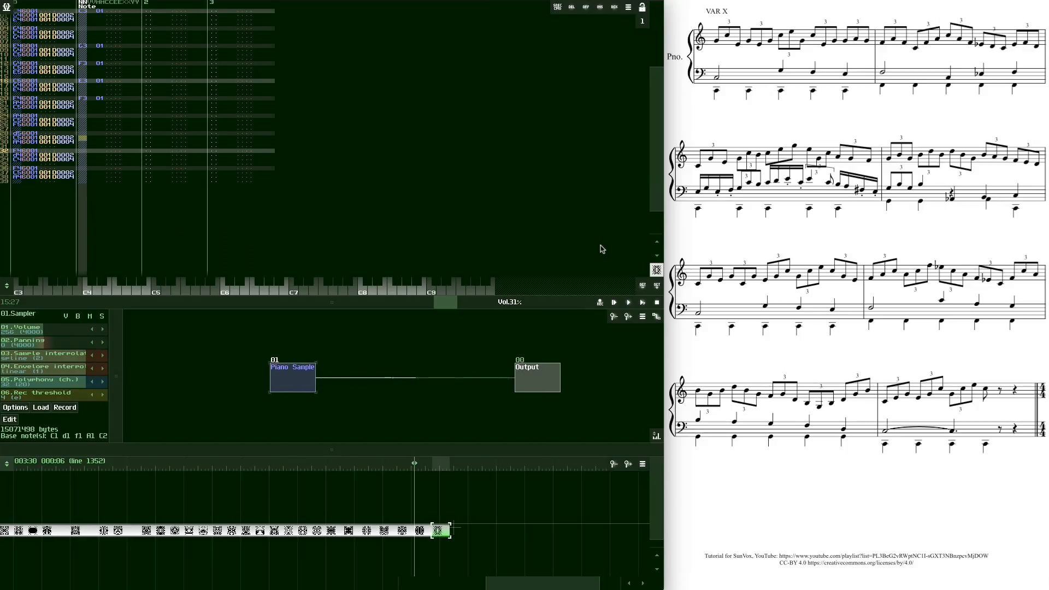
pyautogui.press('q')
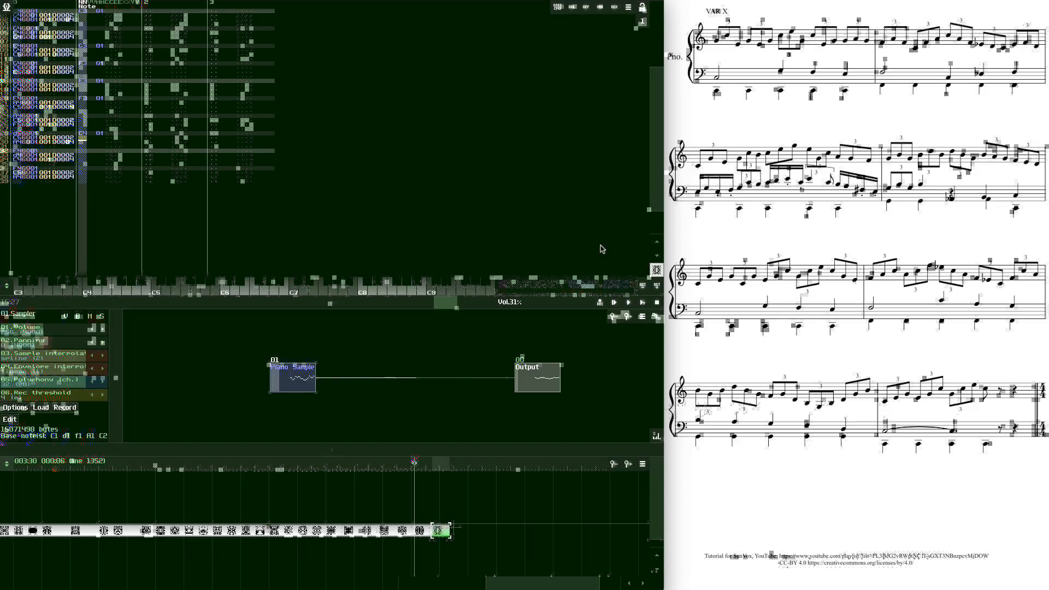
pyautogui.press('Down')
pyautogui.press('Down')
pyautogui.press('Down')
pyautogui.press('n')
pyautogui.press('Down')
pyautogui.press('Down')
pyautogui.press('Down')
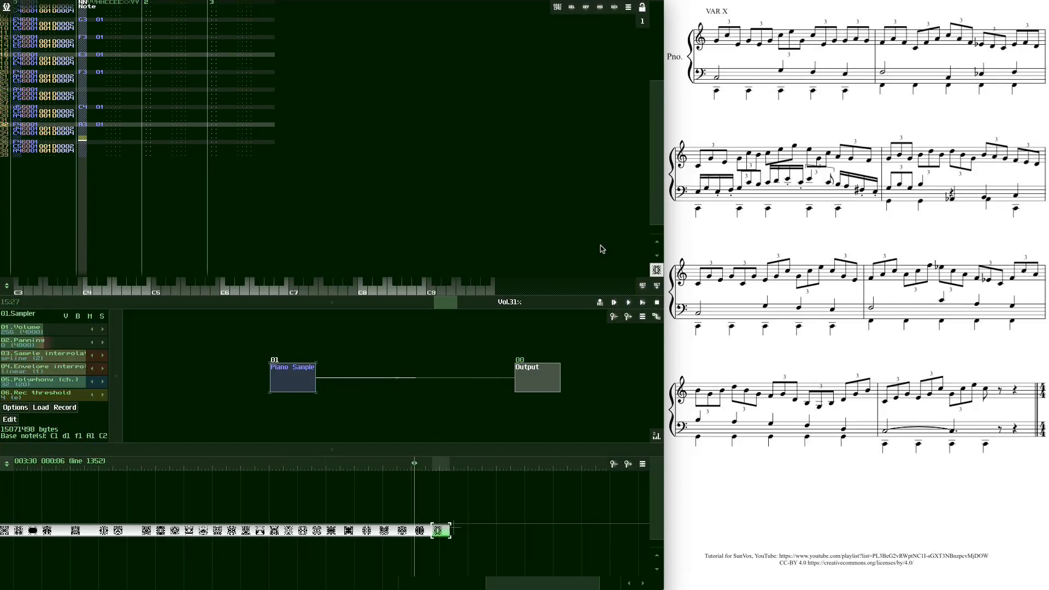
pyautogui.press('pageup')
pyautogui.press('pageup')
pyautogui.press('pageup')
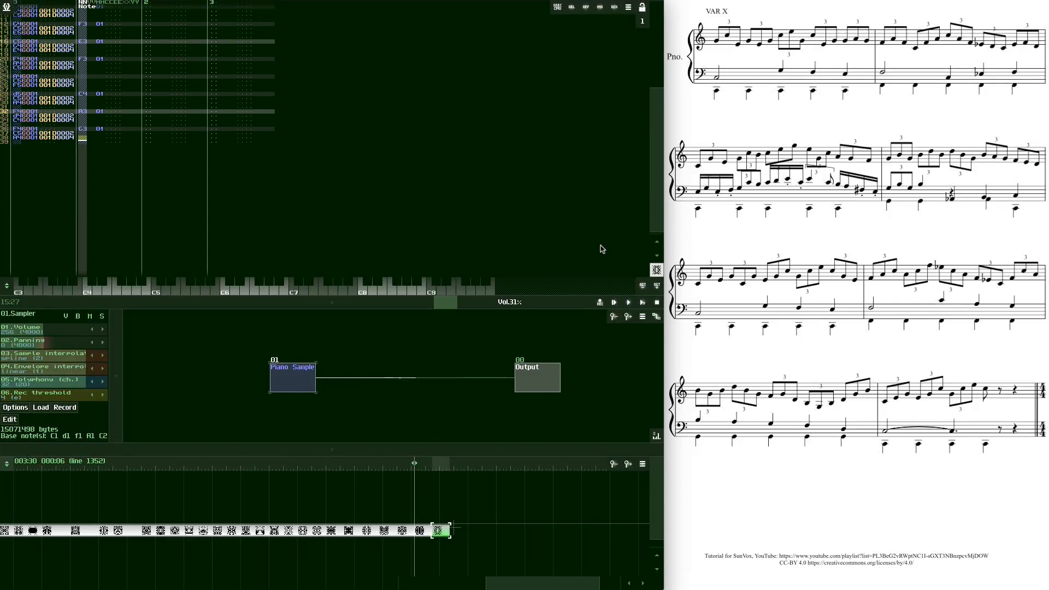
# Enter the bass note C2 on lines 0, 4, 8, 12 and 16 of the third track
pyautogui.press('Tab')
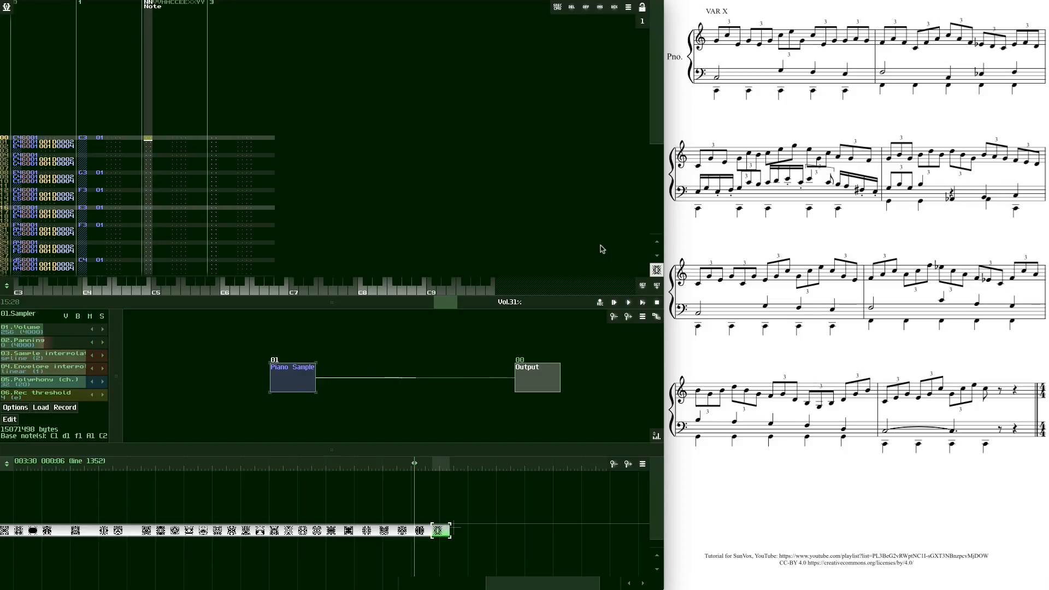
pyautogui.press('F3')
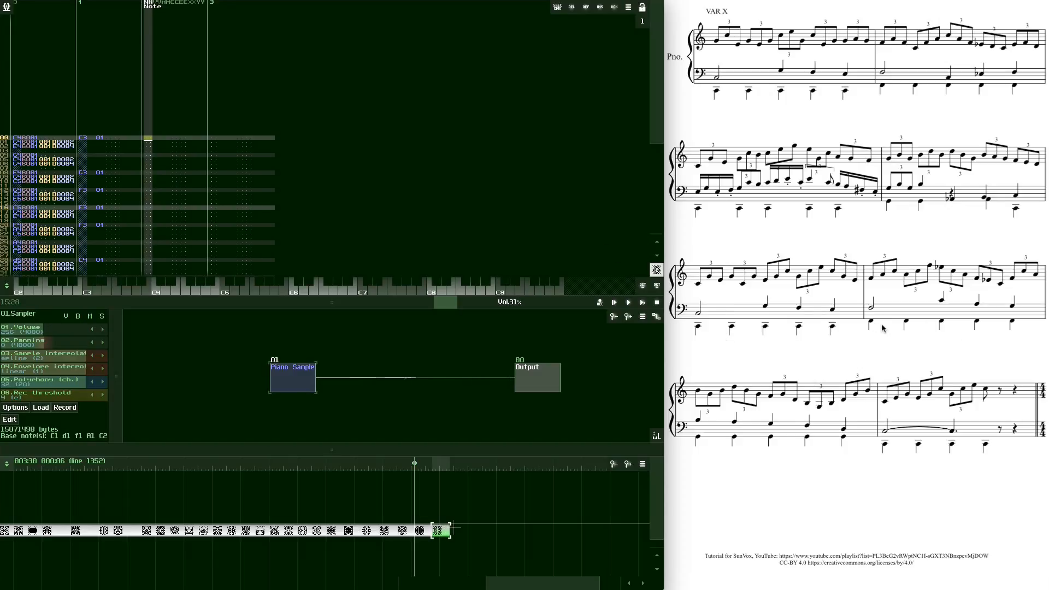
pyautogui.press('z')
pyautogui.press('Down')
pyautogui.press('Down')
pyautogui.press('Down')
pyautogui.press('z')
pyautogui.press('Down')
pyautogui.press('Down')
pyautogui.press('Down')
pyautogui.press('z')
pyautogui.press('Down')
pyautogui.press('Down')
pyautogui.press('Down')
pyautogui.press('z')
pyautogui.press('Down')
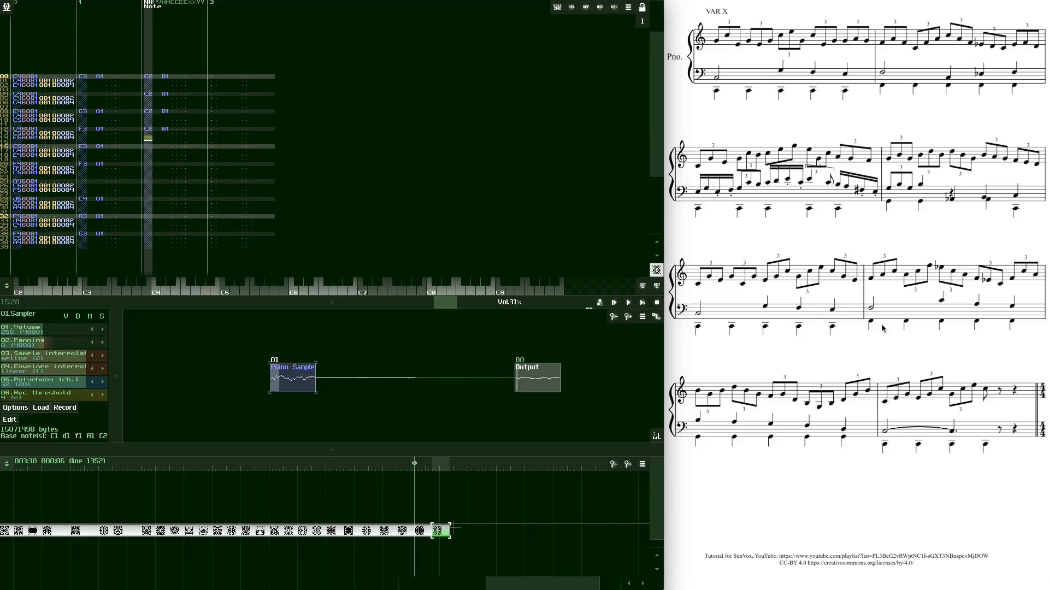
pyautogui.press('Down')
pyautogui.press('Down')
pyautogui.press('z')
pyautogui.press('Down')
pyautogui.press('Down')
pyautogui.press('Down')
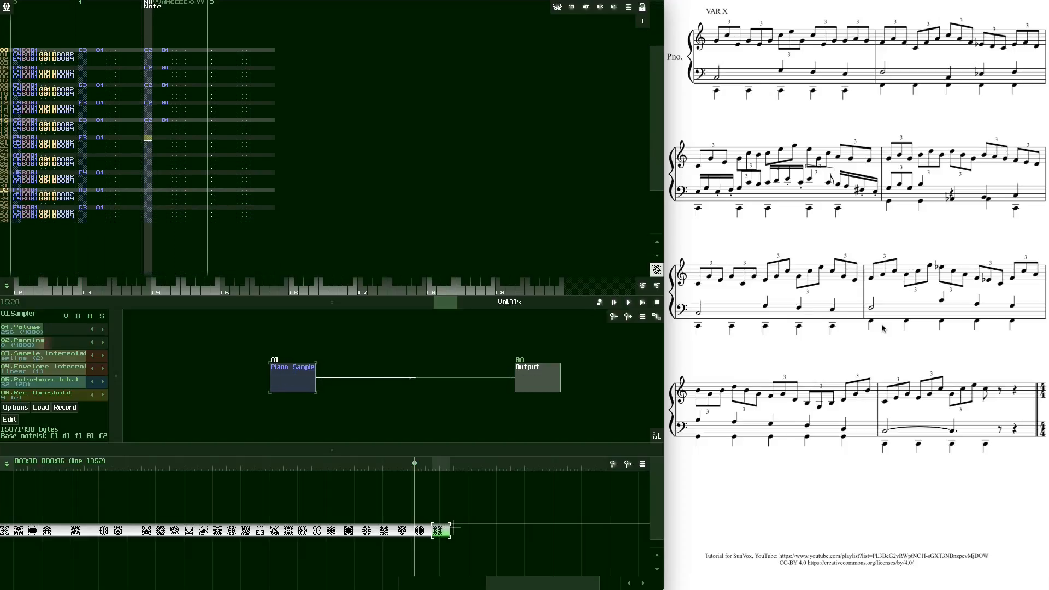
# Enter the bass note F2 on lines 20, 24, 28, 32 and 36 of the third track
pyautogui.press('v')
pyautogui.press('Down')
pyautogui.press('Down')
pyautogui.press('Down')
pyautogui.press('Down')
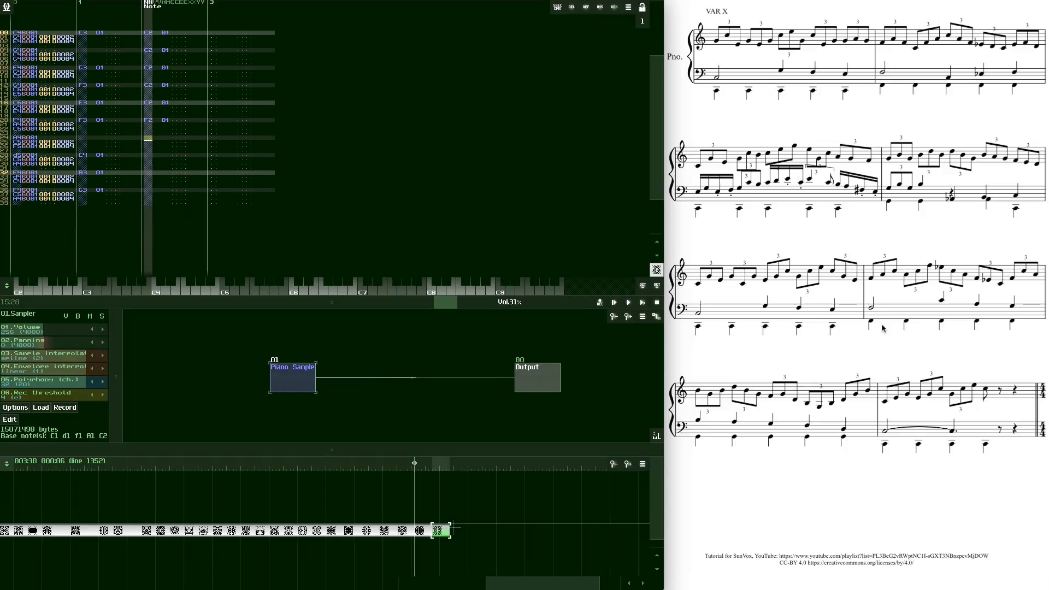
pyautogui.press('v')
pyautogui.press('Down')
pyautogui.press('Down')
pyautogui.press('Down')
pyautogui.press('Down')
pyautogui.press('v')
pyautogui.press('Down')
pyautogui.press('Down')
pyautogui.press('Down')
pyautogui.press('Down')
pyautogui.press('v')
pyautogui.press('Down')
pyautogui.press('Down')
pyautogui.press('Down')
pyautogui.press('Down')
pyautogui.press('v')
# Set the velocity to 60 for the third track's notes on lines 36, 0, 4, 8, 12 and 16
pyautogui.press('Right')
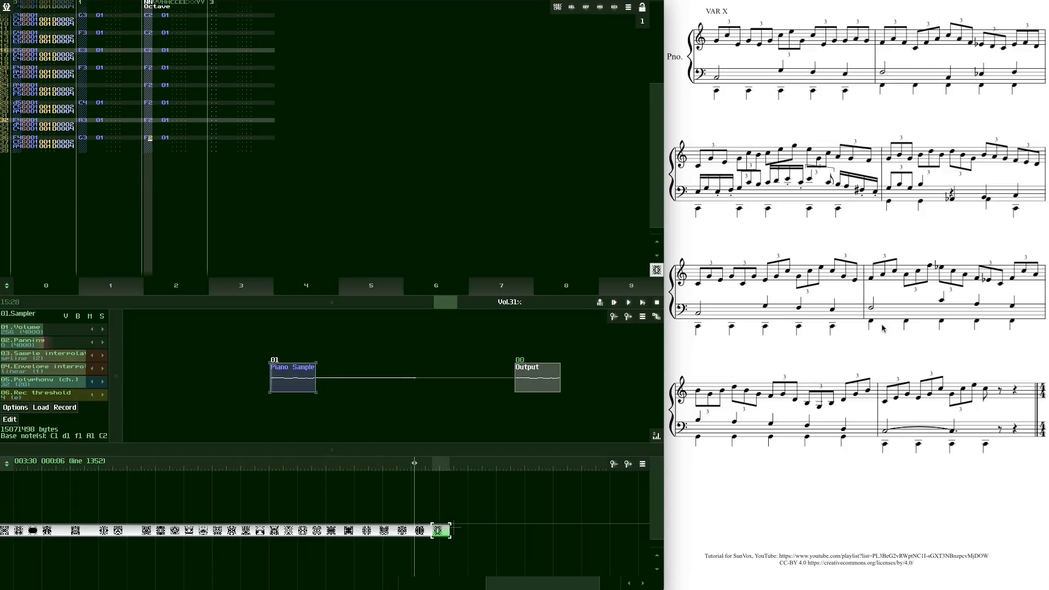
pyautogui.press('6')
pyautogui.press('Down')
pyautogui.press('Down')
pyautogui.press('Down')
pyautogui.press('6')
pyautogui.press('Down')
pyautogui.press('Down')
pyautogui.press('Down')
pyautogui.press('6')
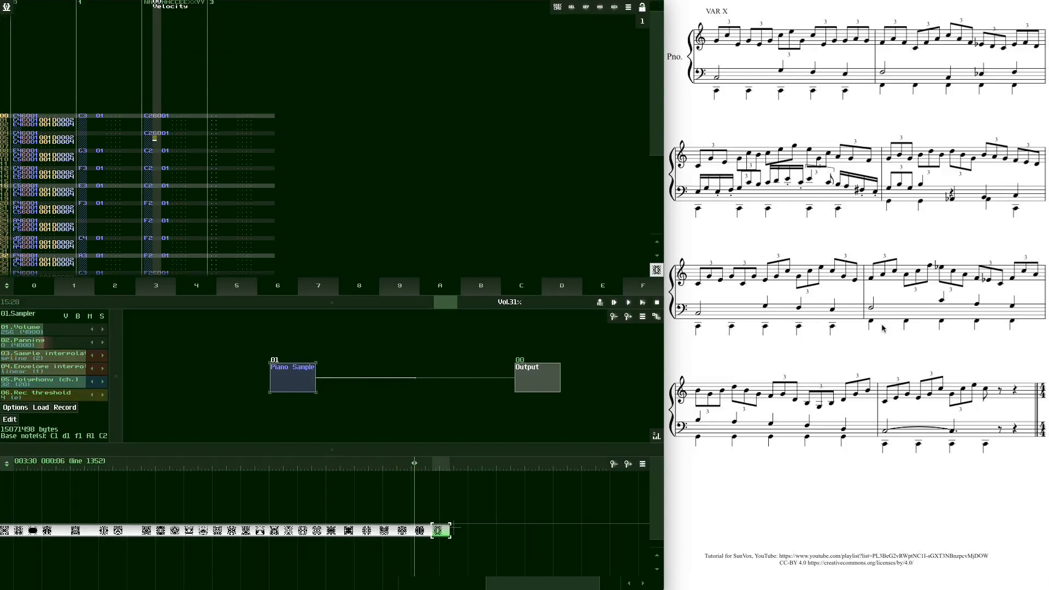
pyautogui.press('Down')
pyautogui.press('Down')
pyautogui.press('Down')
pyautogui.press('6')
pyautogui.press('Down')
pyautogui.press('Down')
pyautogui.press('Down')
pyautogui.press('6')
pyautogui.press('Down')
pyautogui.press('Down')
pyautogui.press('Down')
pyautogui.press('6')
# Set the third track's velocity to 60 on lines 20, 24, 28 and 32 and play the pattern back to check it
pyautogui.press('Down')
pyautogui.press('Down')
pyautogui.press('Down')
pyautogui.press('6')
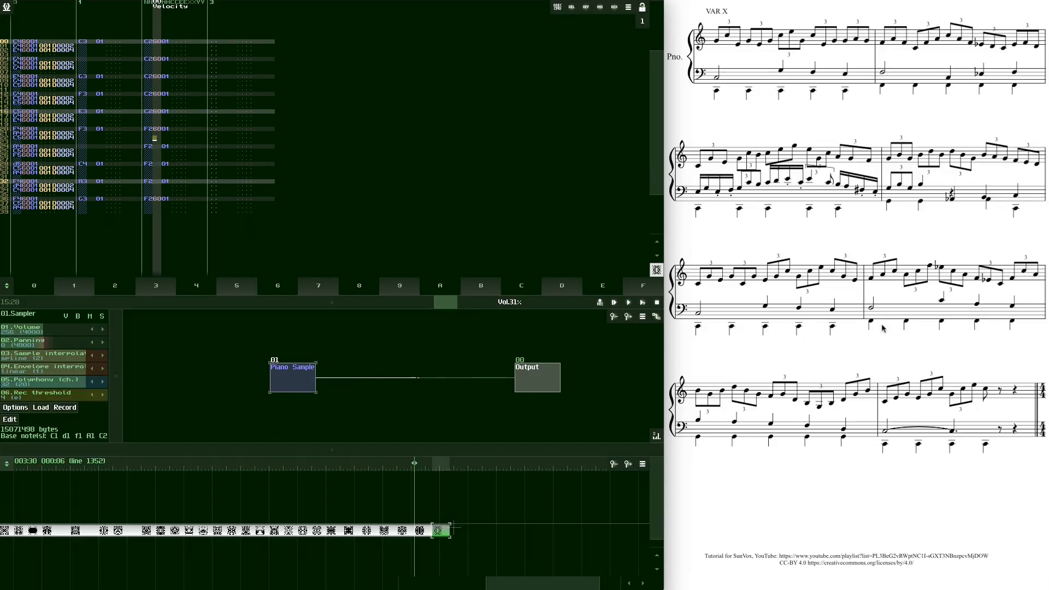
pyautogui.press('Down')
pyautogui.press('Down')
pyautogui.press('Down')
pyautogui.press('6')
pyautogui.press('Down')
pyautogui.press('Down')
pyautogui.press('6')
pyautogui.press('Down')
pyautogui.press('Down')
pyautogui.press('Down')
pyautogui.press('6')
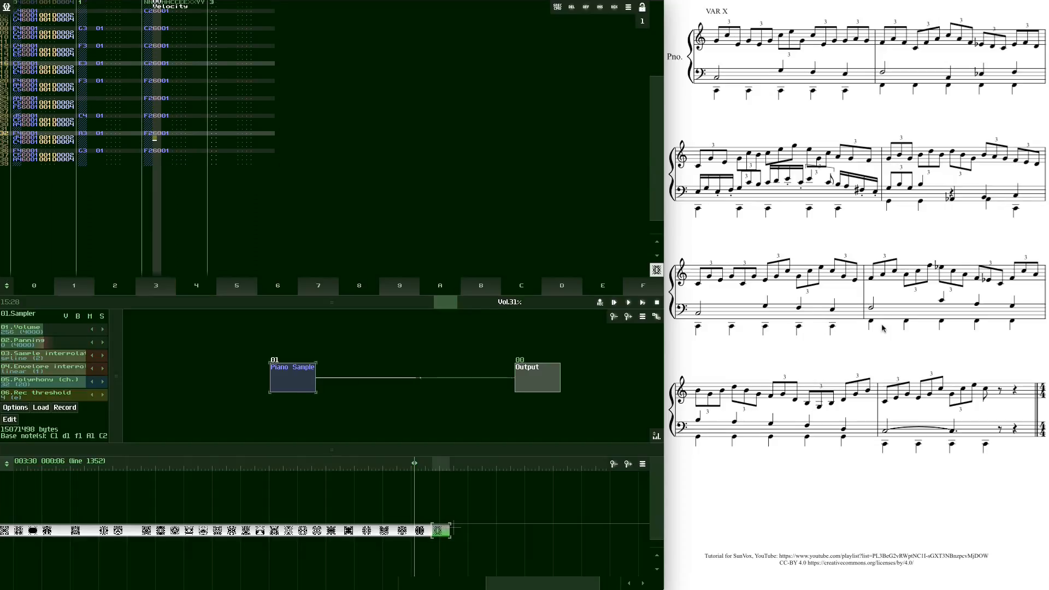
pyautogui.click(643, 304)
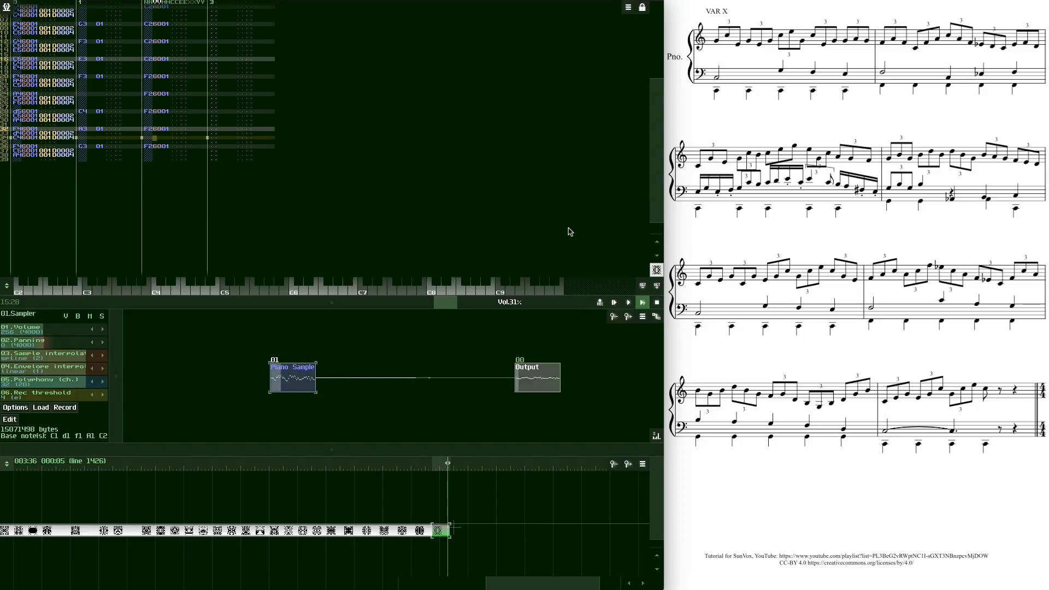
pyautogui.click(657, 302)
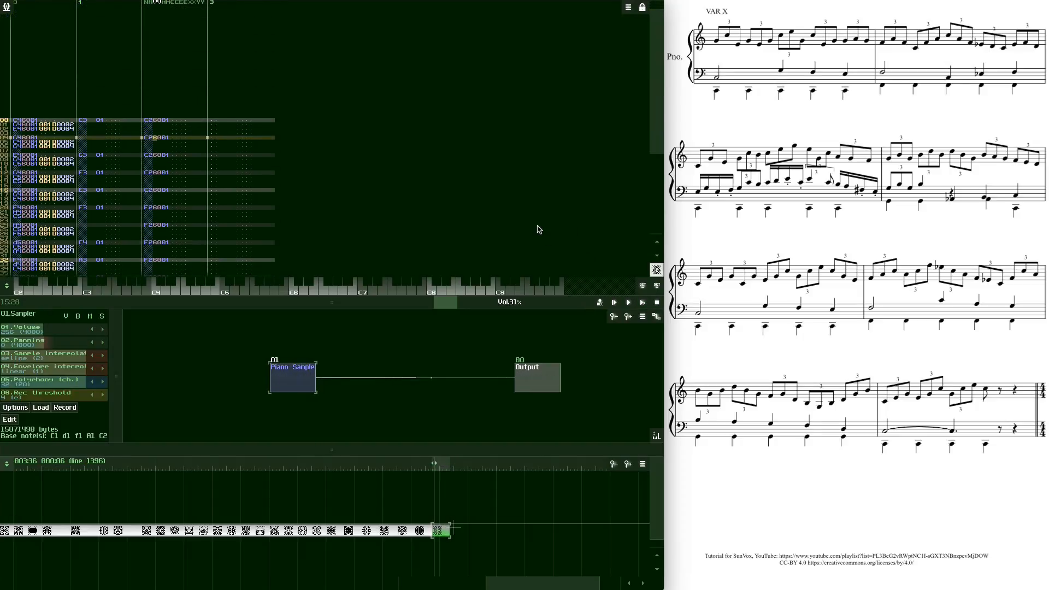
# Create a 40-line pattern after the last one on the timeline and paste the copied first-track notes at line 0
pyautogui.doubleClick(458, 531)
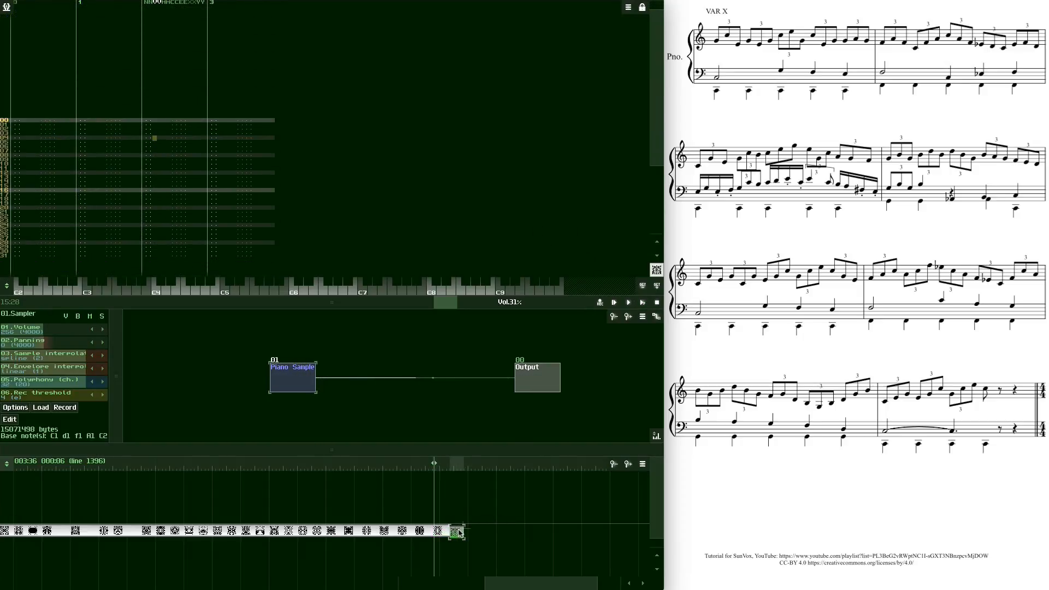
pyautogui.click(458, 530)
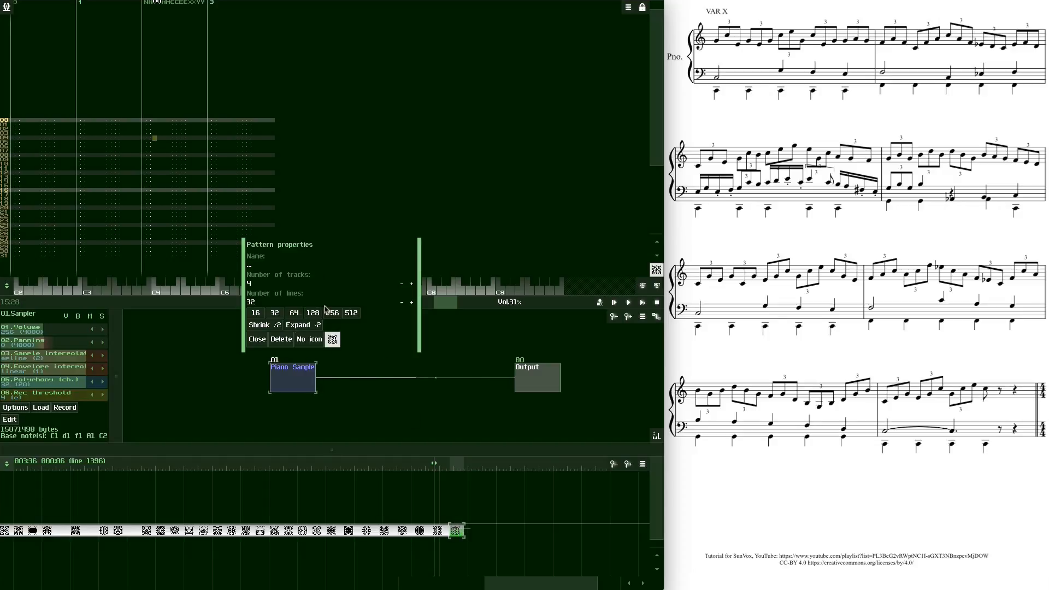
pyautogui.click(412, 303)
pyautogui.click(412, 304)
pyautogui.click(412, 303)
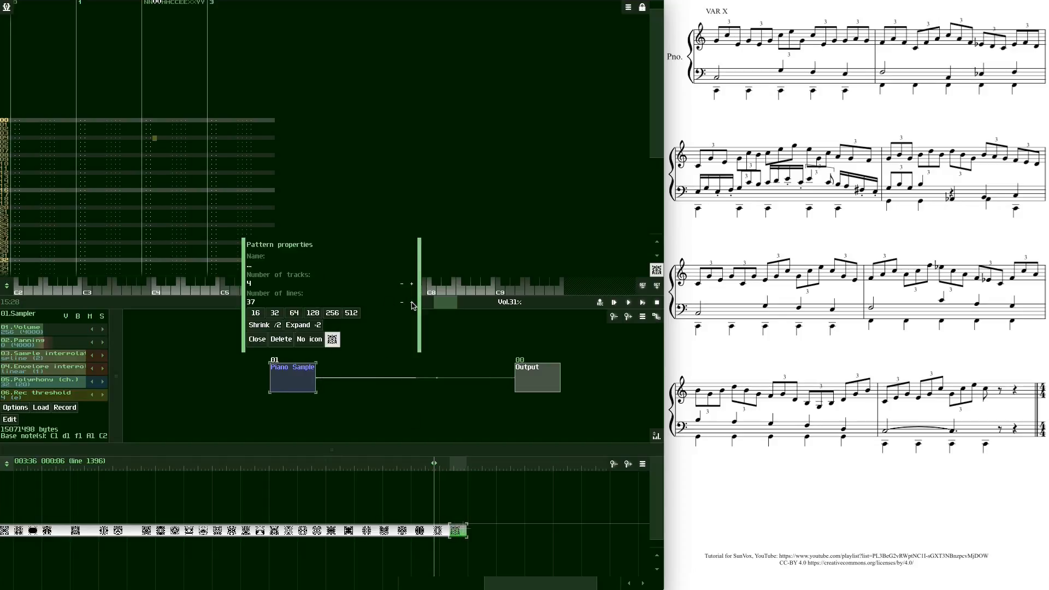
pyautogui.click(257, 339)
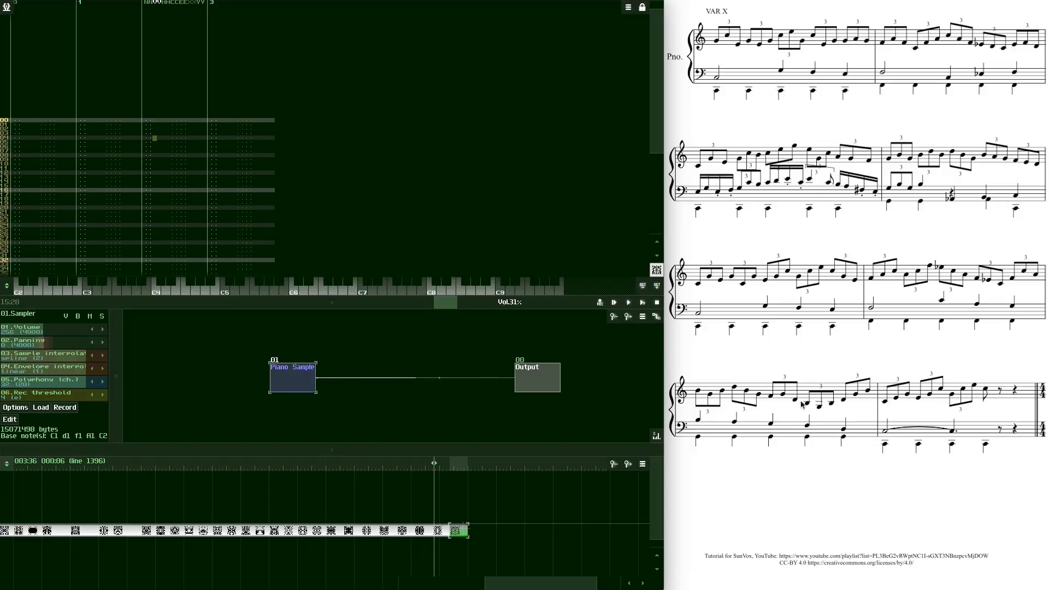
pyautogui.click(20, 121)
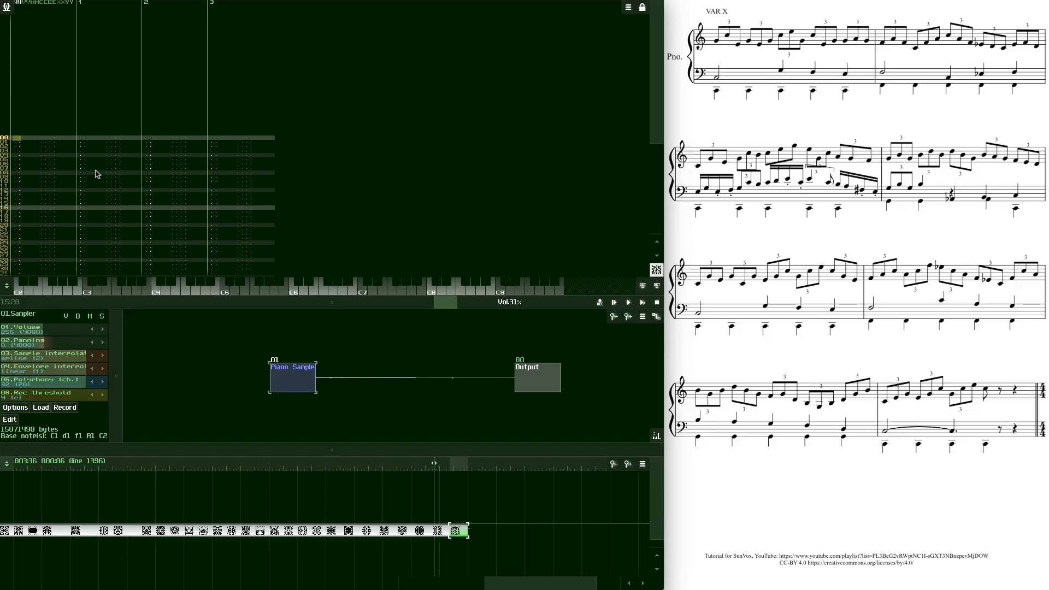
pyautogui.hotkey('ctrl', 'v')
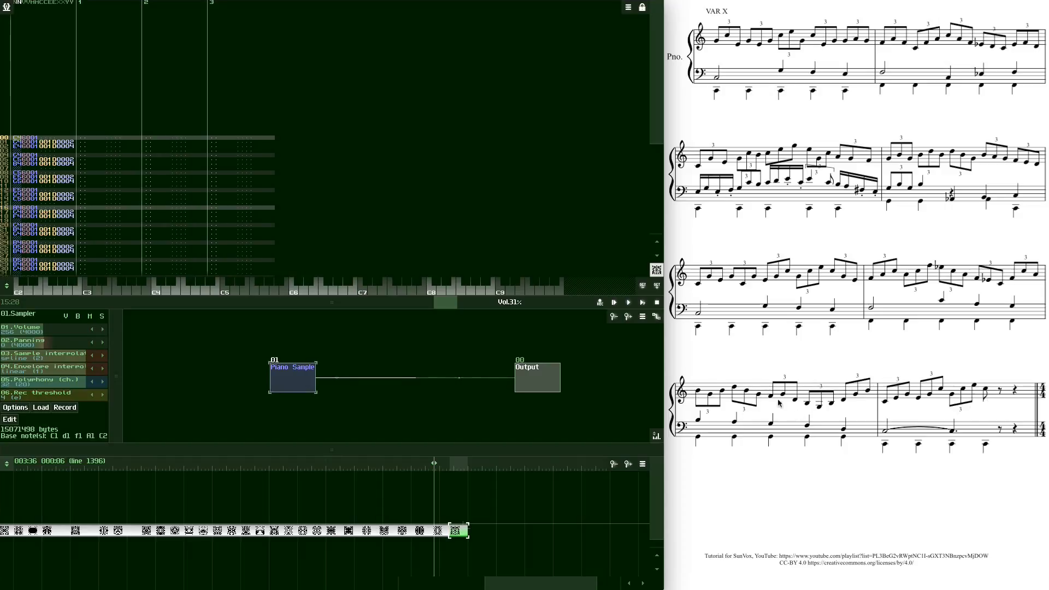
# Change the first track's notes to B4, G4, B4 on lines 0–2 and D5, B4, G4 on lines 4–6
pyautogui.click(24, 148)
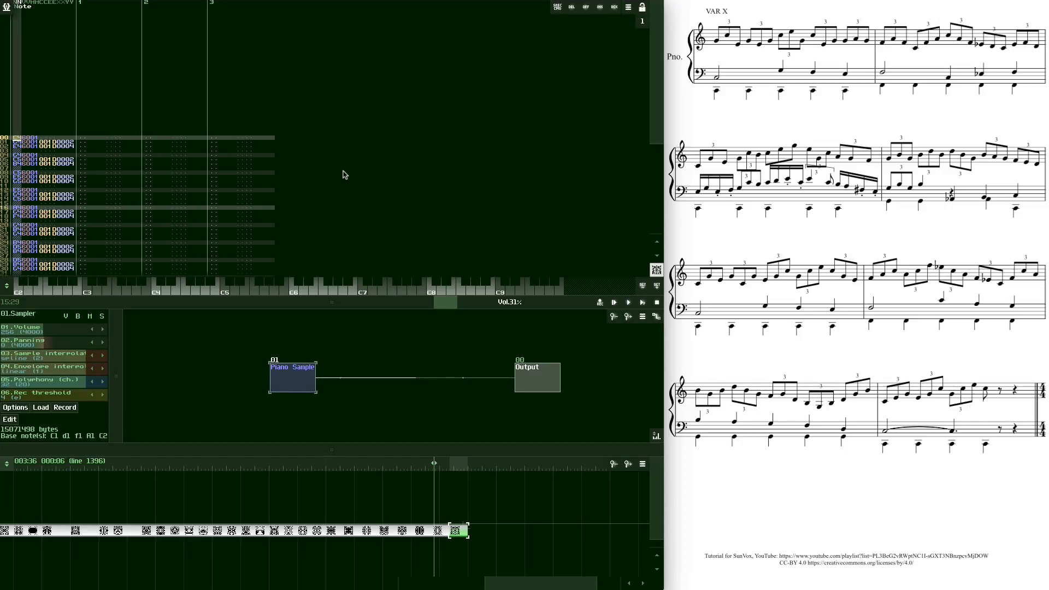
pyautogui.press('m')
pyautogui.press('KP_Multiply')
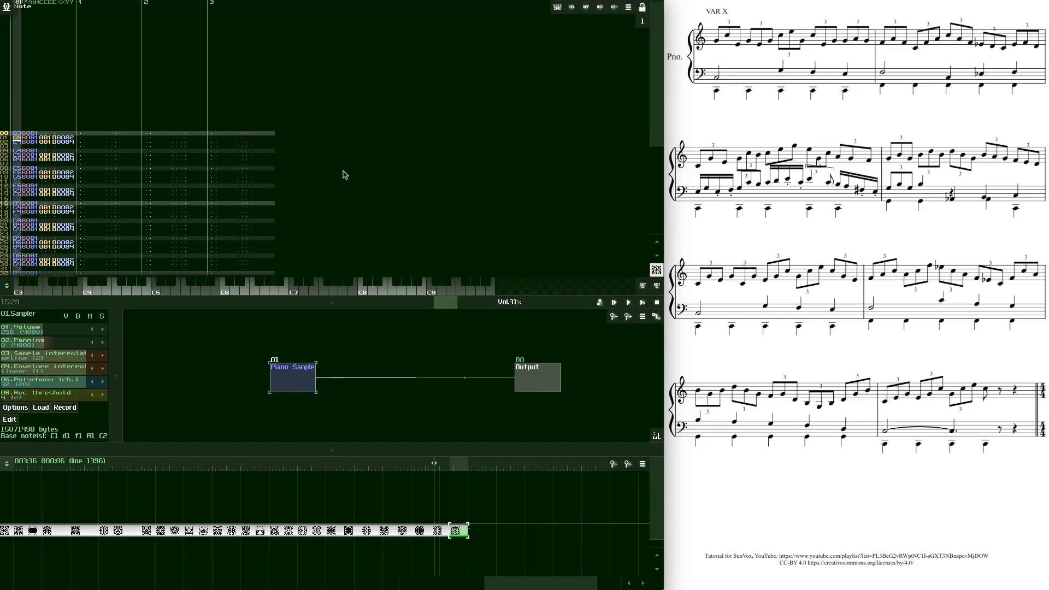
pyautogui.press('Up')
pyautogui.press('u')
pyautogui.press('t')
pyautogui.press('space')
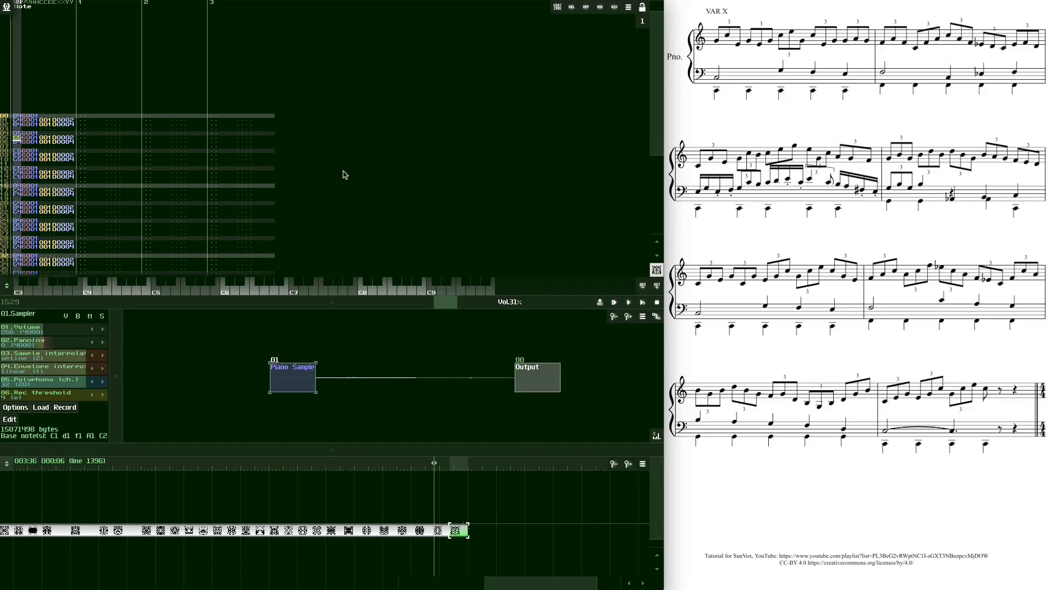
pyautogui.press('u')
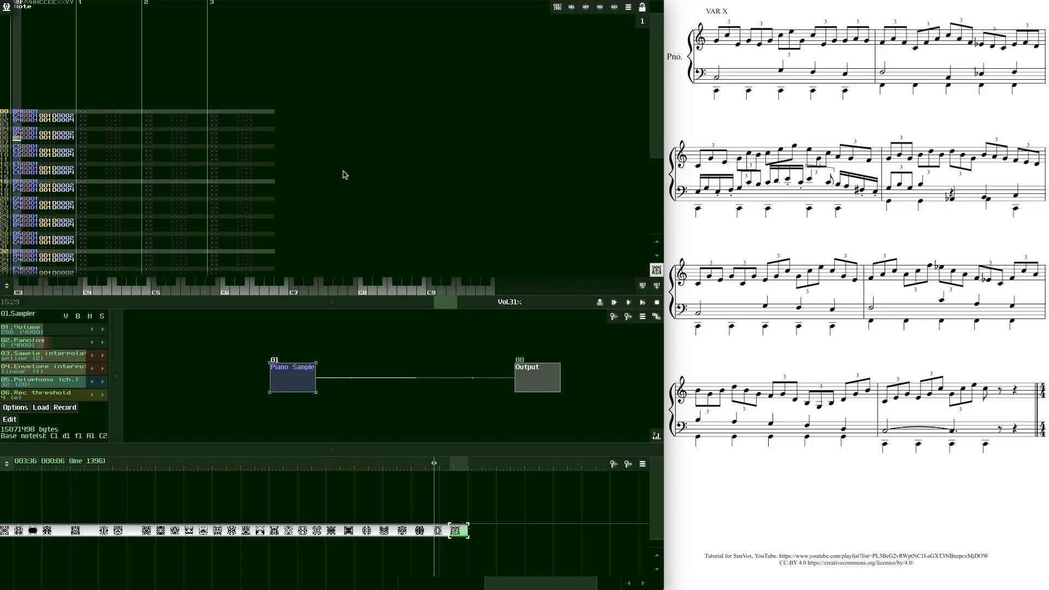
pyautogui.press('q')
pyautogui.press('Down')
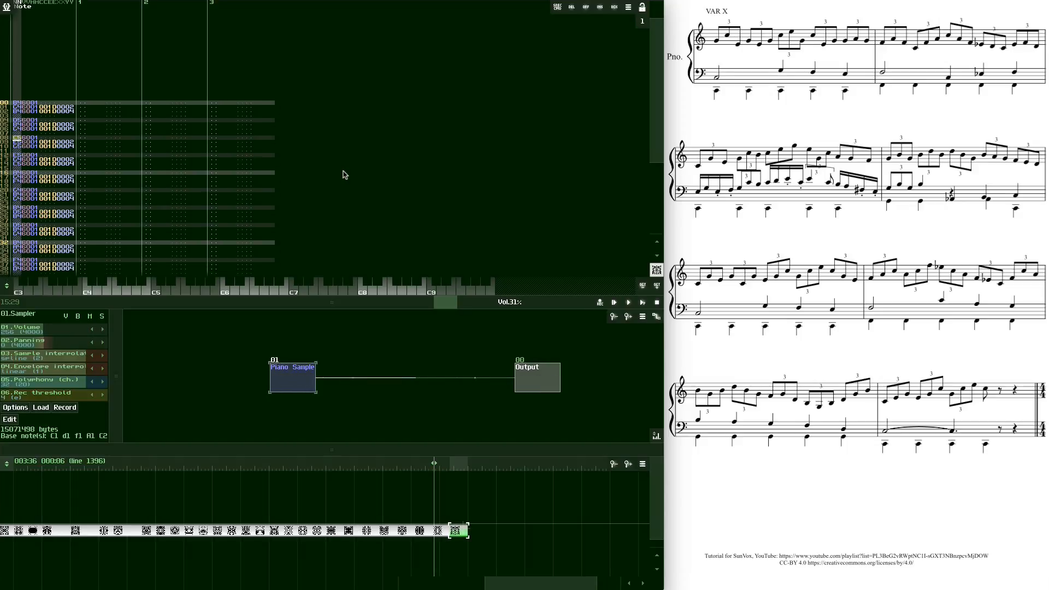
# Change the first track's notes to F4, G4, D4 on lines 8–10 and B3, G3, B3 on lines 12–14
pyautogui.press('r')
pyautogui.press('q')
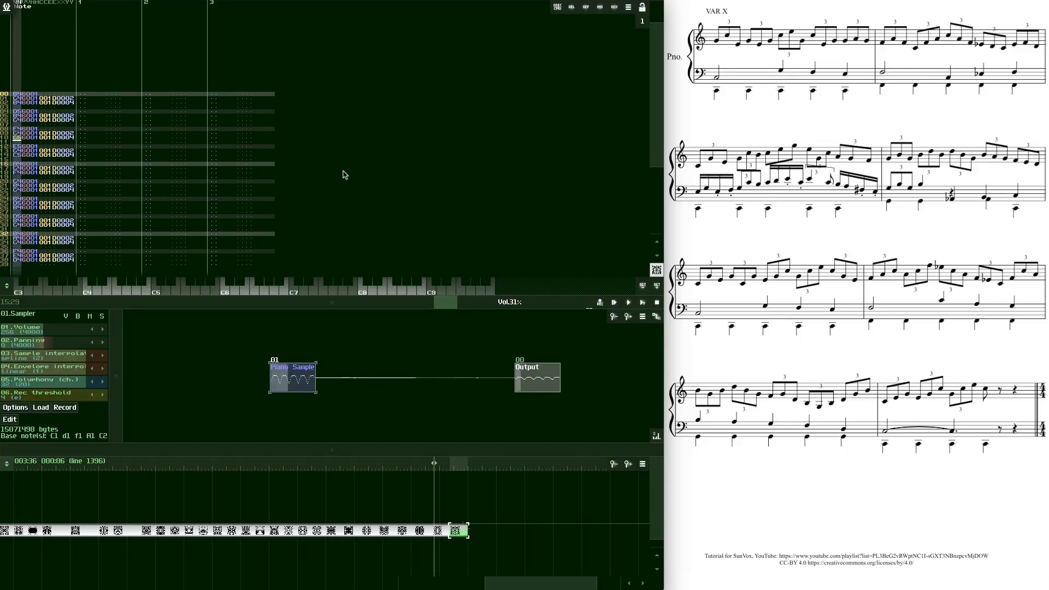
pyautogui.press('w')
pyautogui.press('Down')
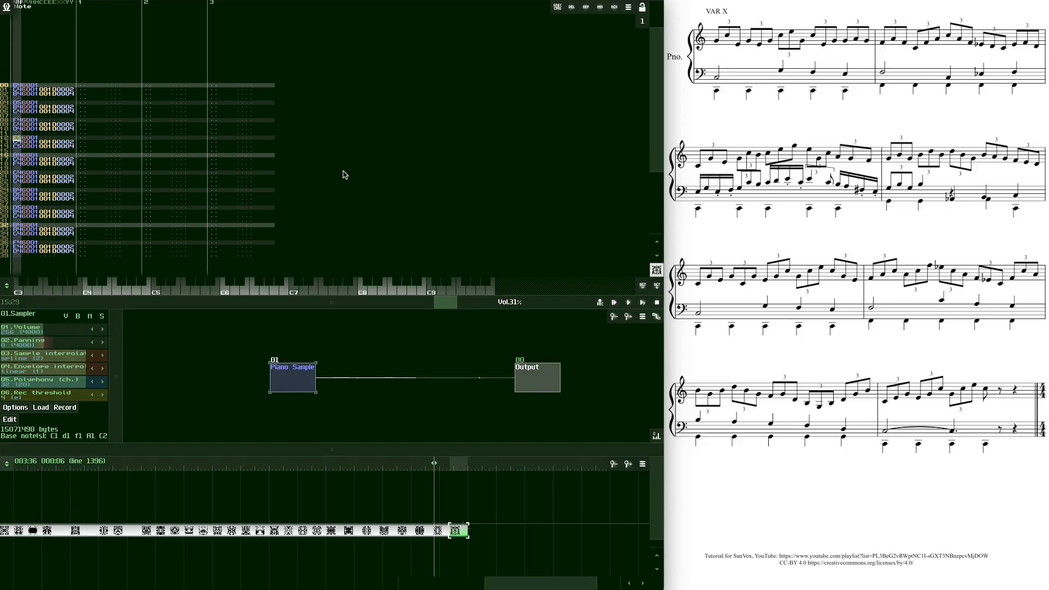
pyautogui.press('m')
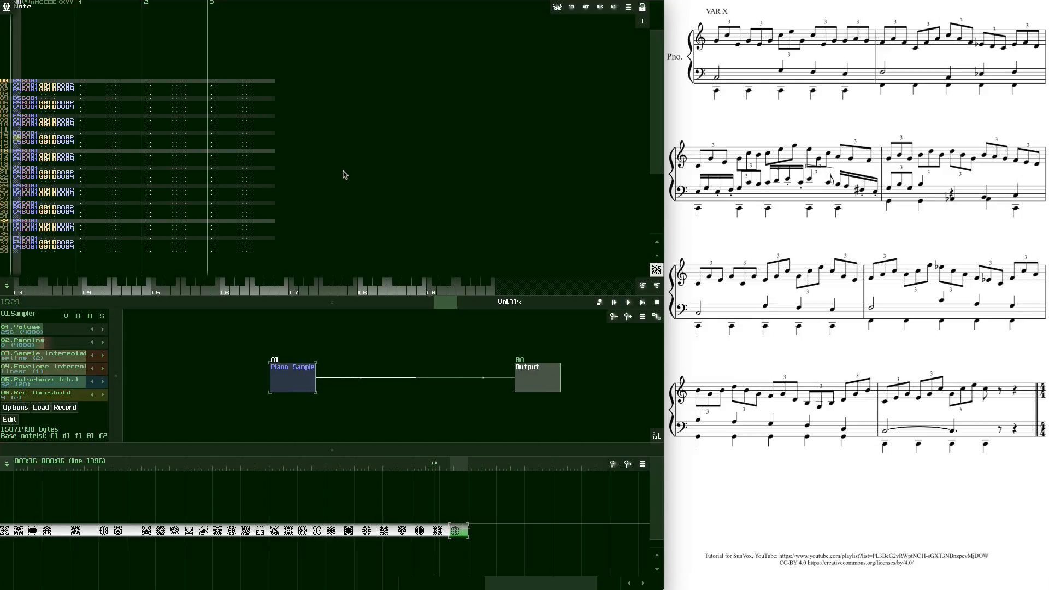
pyautogui.press('z')
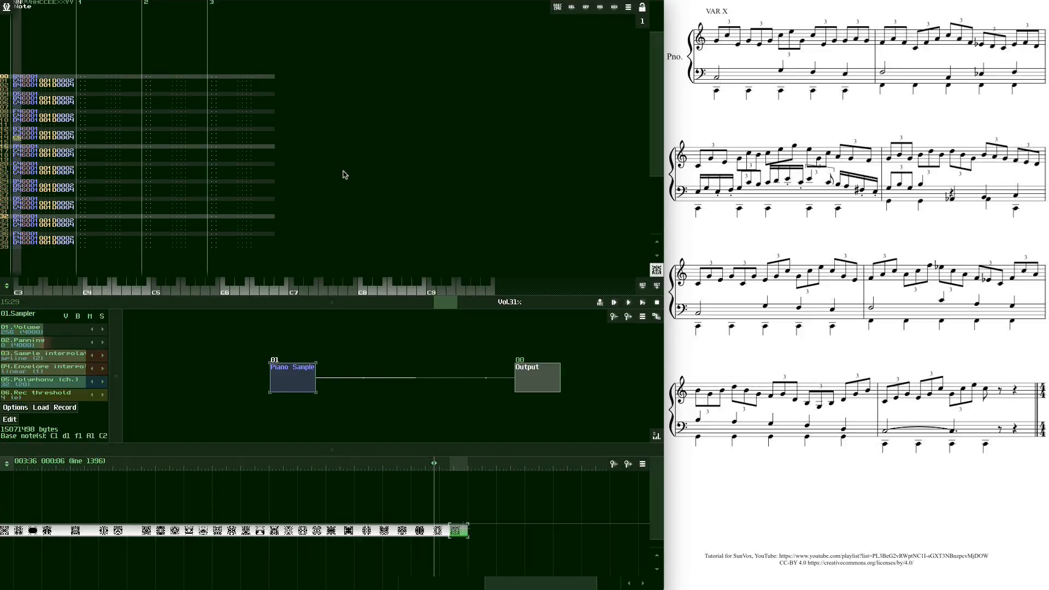
pyautogui.press('m')
pyautogui.press('Down')
# Change the first track's notes to D4, G4, B4 on lines 16–18 and C4, E4, G4 on lines 20–22
pyautogui.press('w')
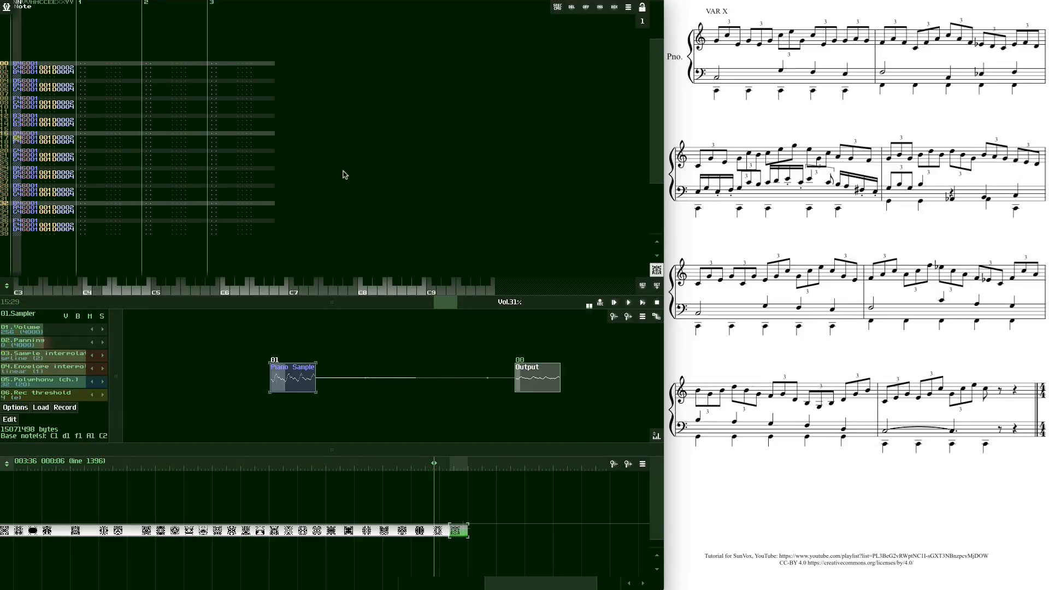
pyautogui.press('q')
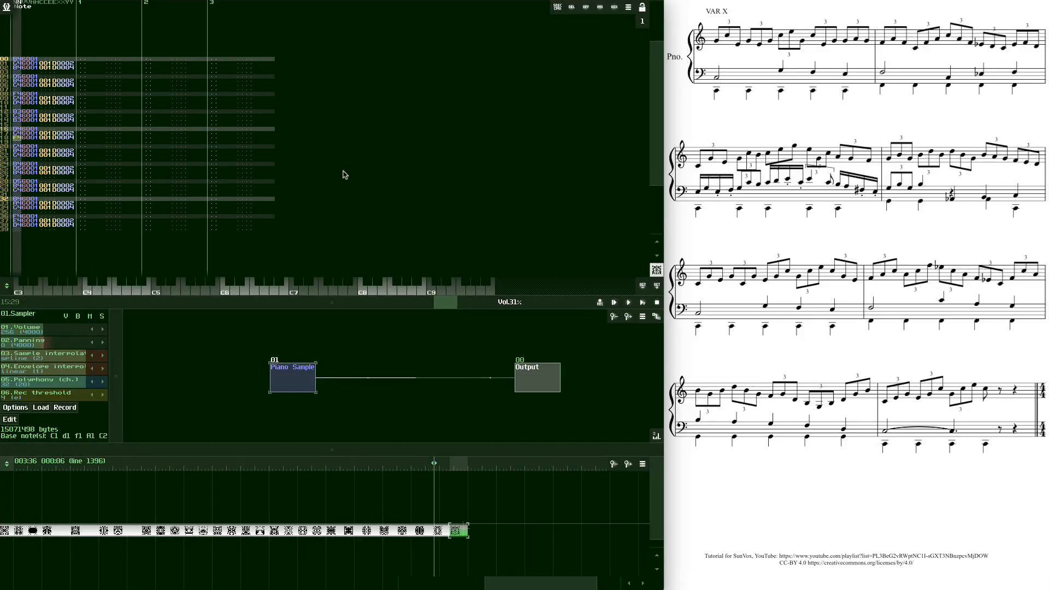
pyautogui.press('u')
pyautogui.press('Down')
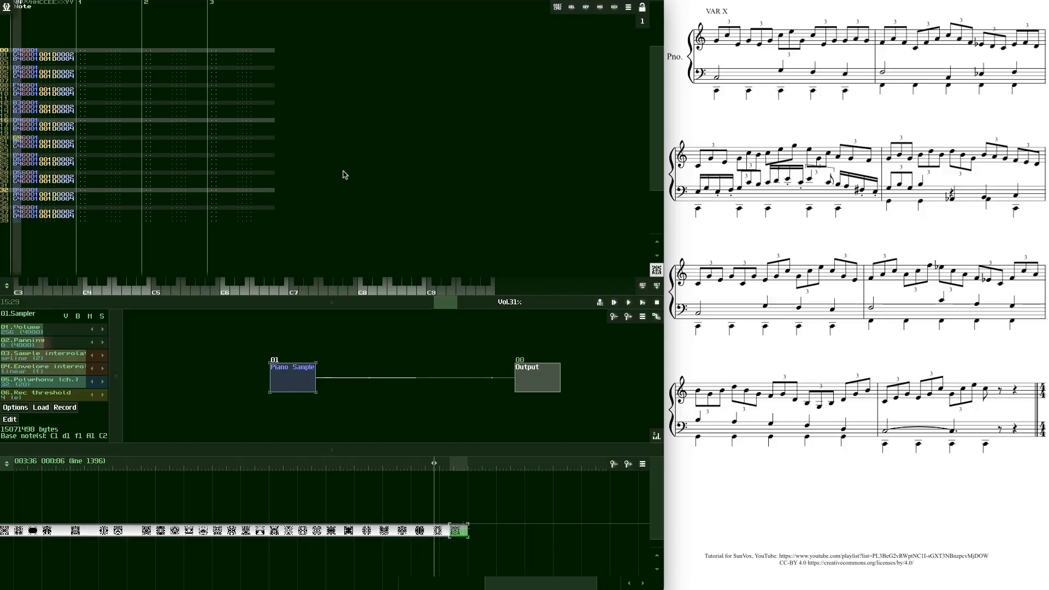
pyautogui.press('q')
pyautogui.press('e')
pyautogui.press('q')
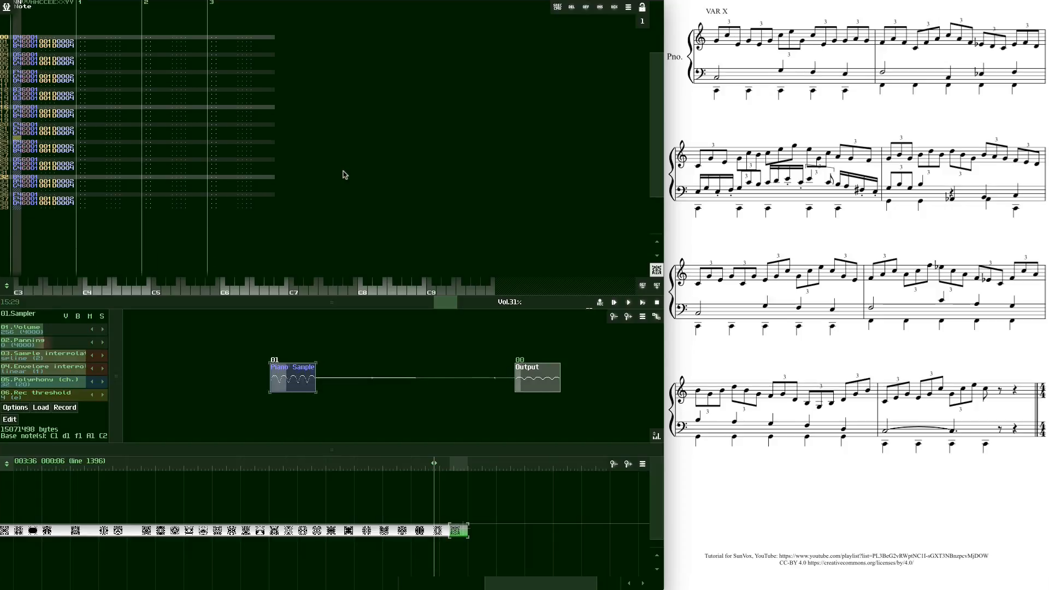
pyautogui.press('Down')
# Change the first track's notes to E4, G4, C5 on lines 24–26 and G4, C5, E5 on lines 28–30
pyautogui.press('e')
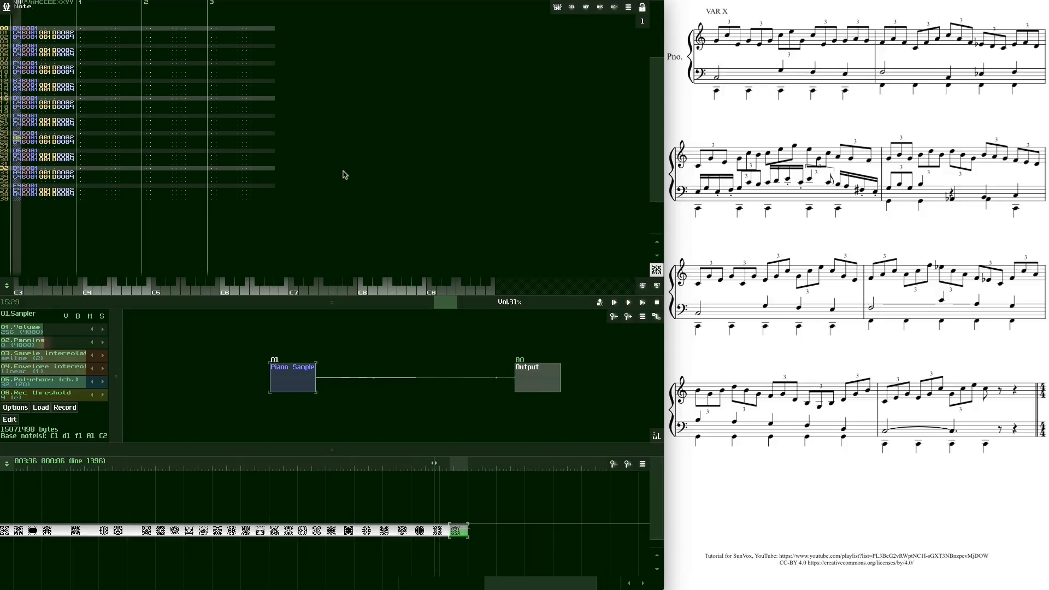
pyautogui.press('q')
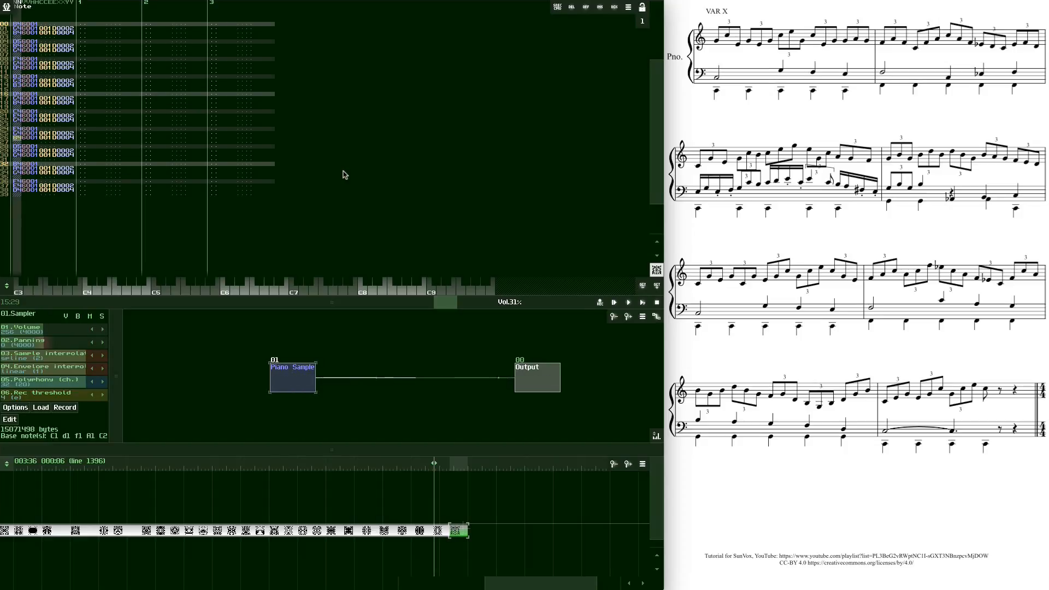
pyautogui.press('i')
pyautogui.press('Down')
pyautogui.press('q')
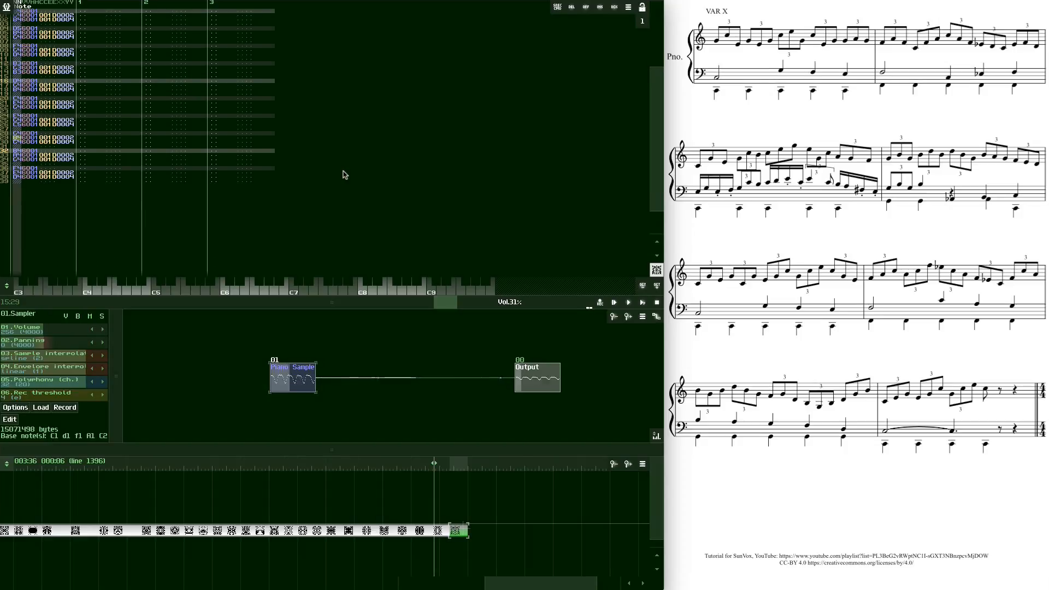
pyautogui.press('i')
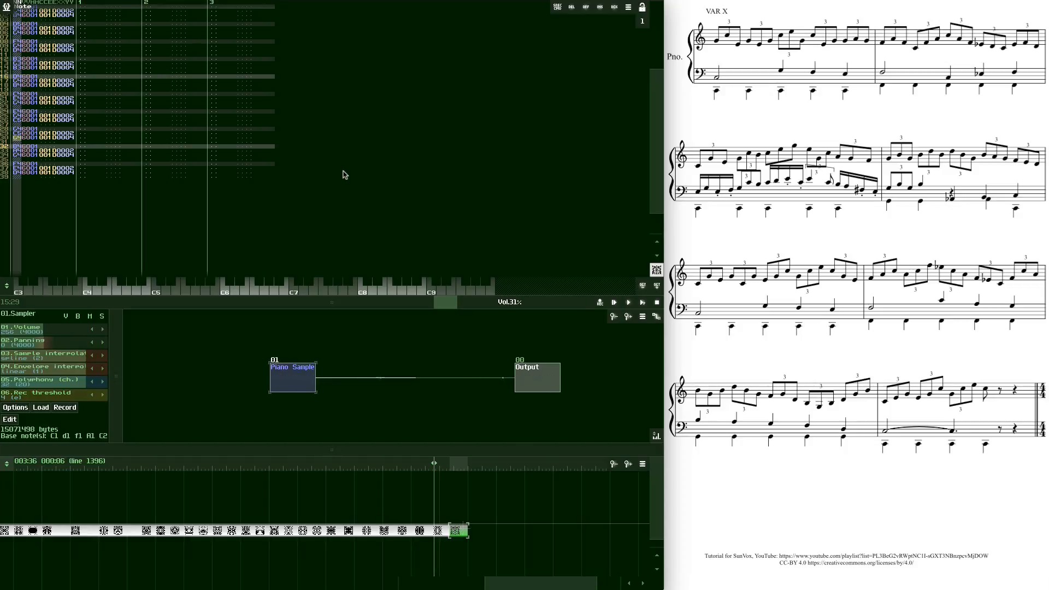
pyautogui.press('p')
pyautogui.press('Down')
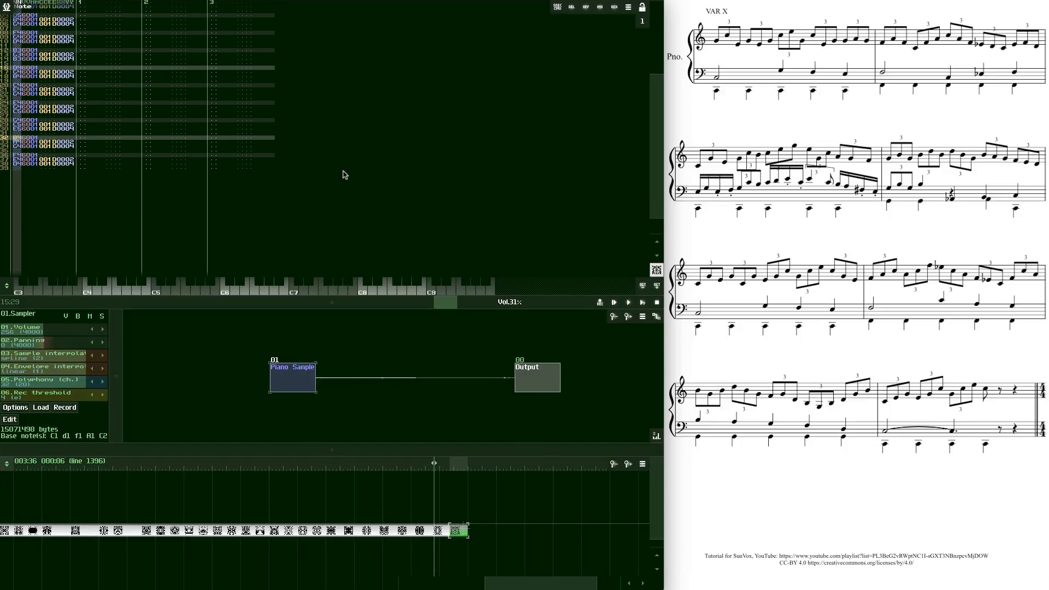
# Change the first track's note on line 32 to C5 and clear its events on lines 33–38
pyautogui.press('i')
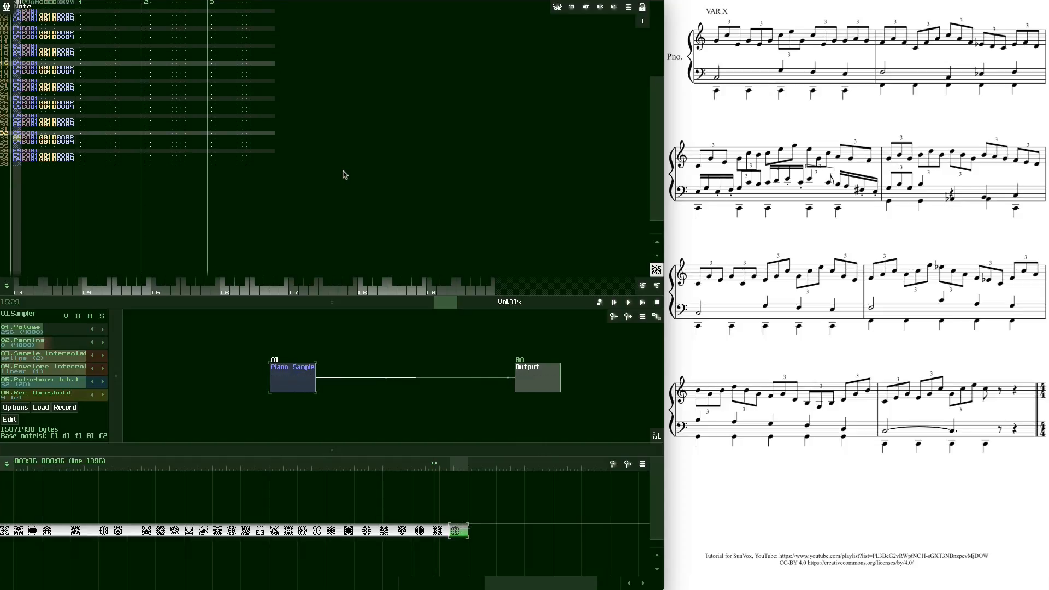
pyautogui.hotkey('shift', 'Down')
pyautogui.hotkey('shift', 'Down')
pyautogui.hotkey('shift', 'Down')
pyautogui.hotkey('shift', 'Down')
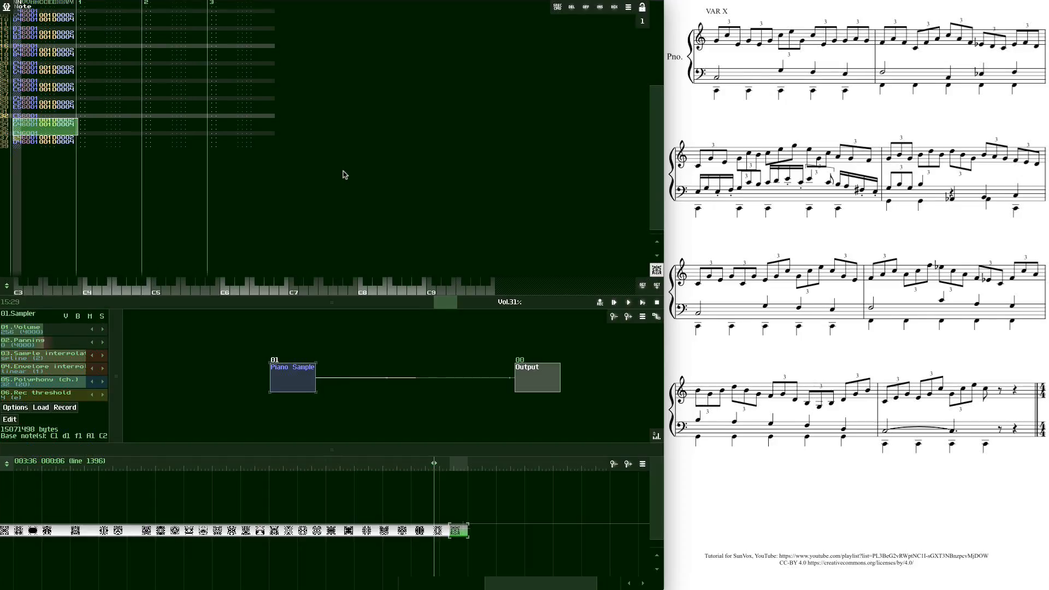
pyautogui.hotkey('shift', 'Down')
pyautogui.hotkey('shift', 'Down')
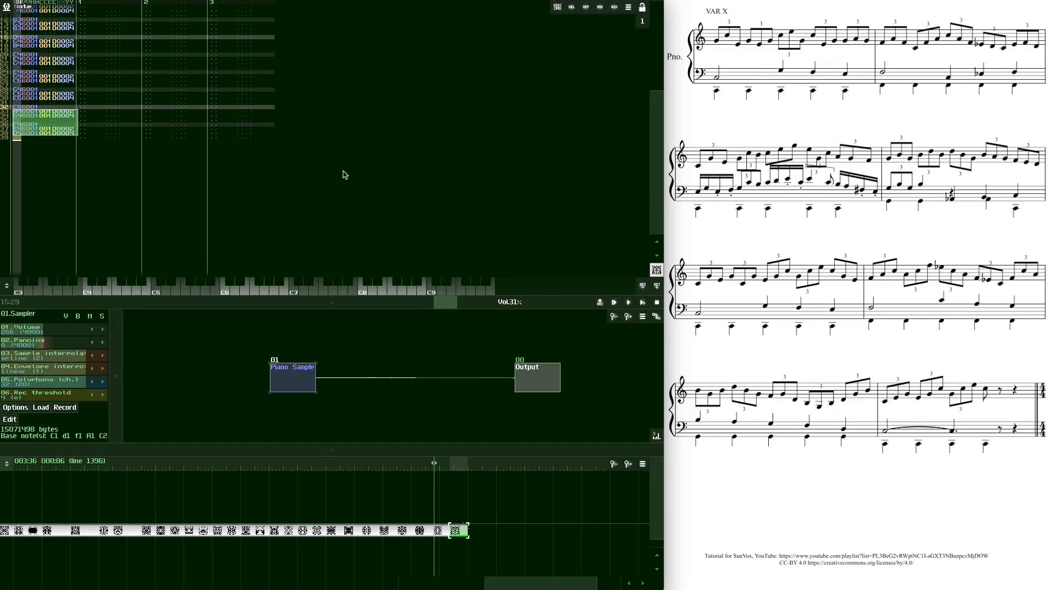
pyautogui.press('Up')
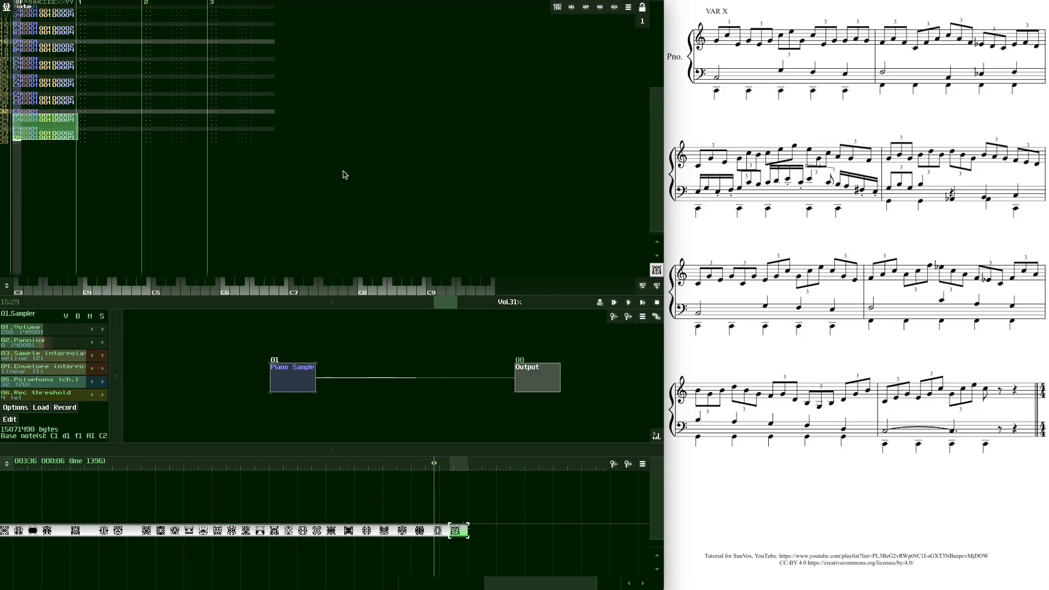
pyautogui.press('Delete')
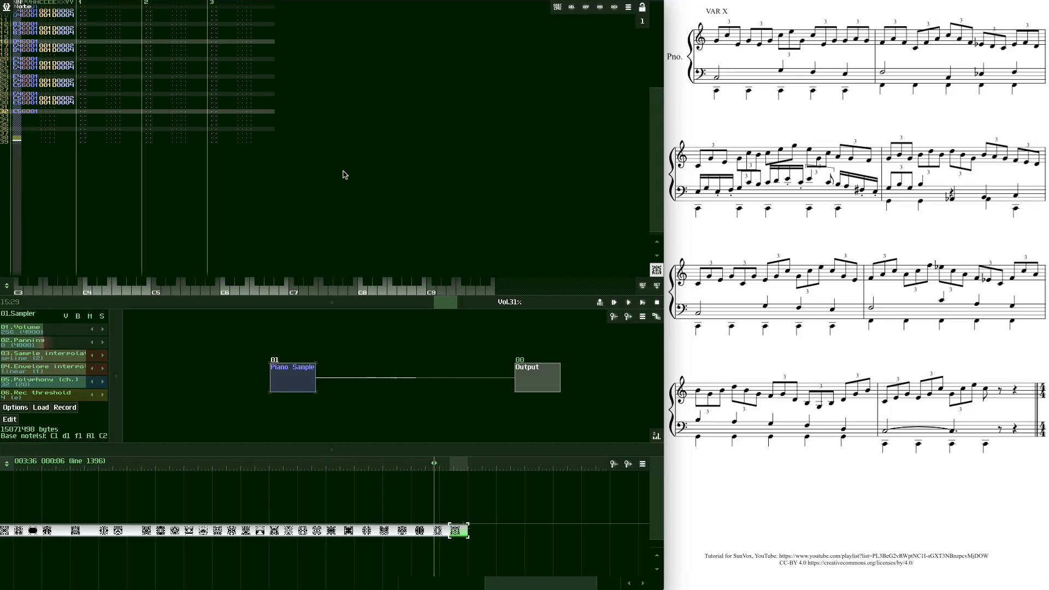
# Place a note-off on line 34 of the first track to end the final C5
pyautogui.press('Up')
pyautogui.press('Up')
pyautogui.press('Up')
pyautogui.press('Up')
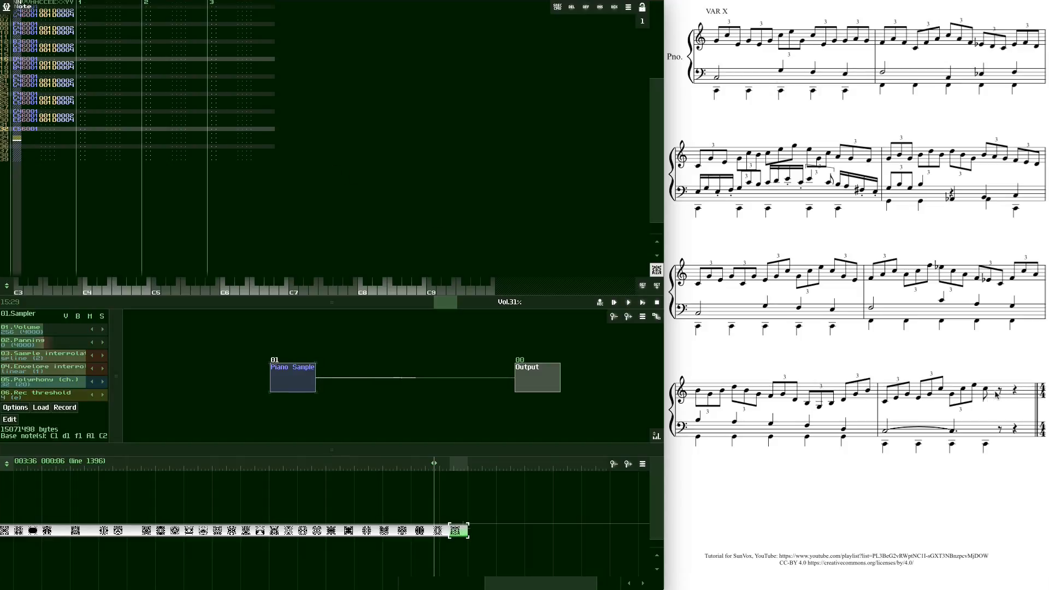
pyautogui.press('Down')
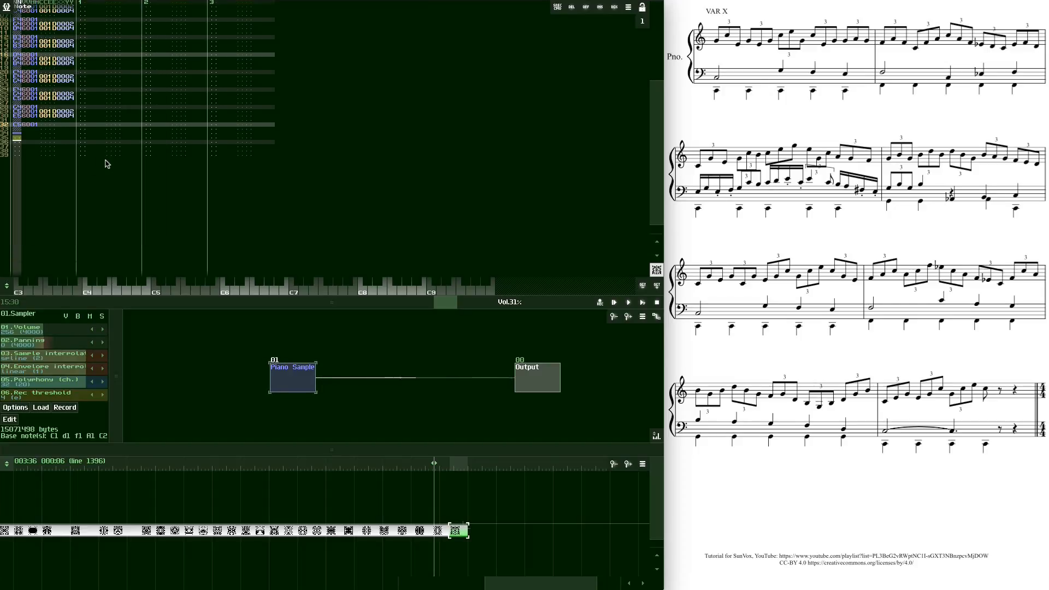
# Enter the second track's bass notes B3 on line 0 and A3 on line 4
pyautogui.press('Down')
pyautogui.press('Down')
pyautogui.press('Down')
pyautogui.press('Down')
pyautogui.press('Down')
pyautogui.press('space')
pyautogui.press('Tab')
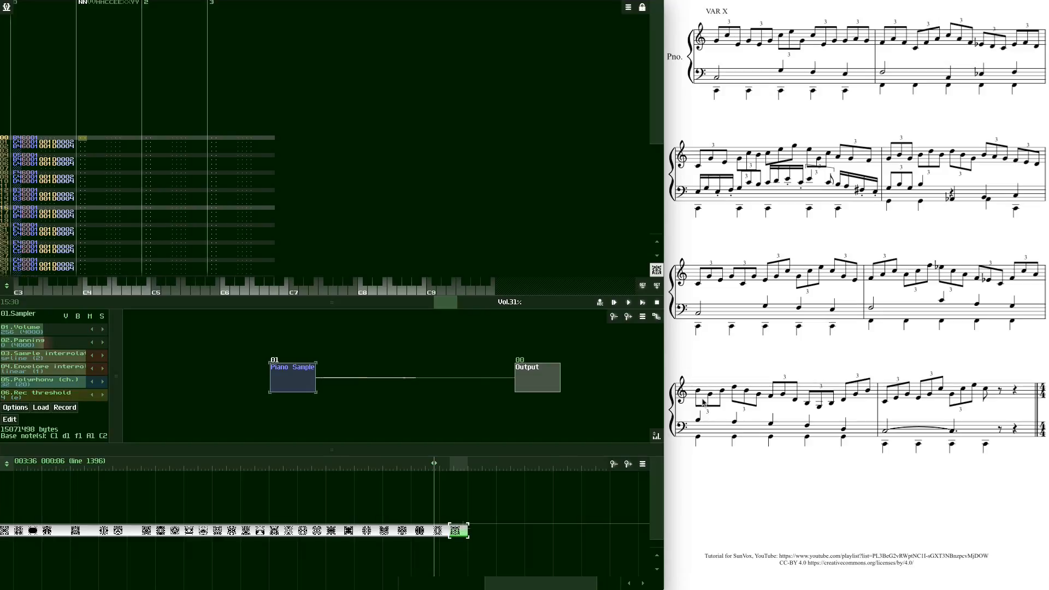
pyautogui.press('space')
pyautogui.press('m')
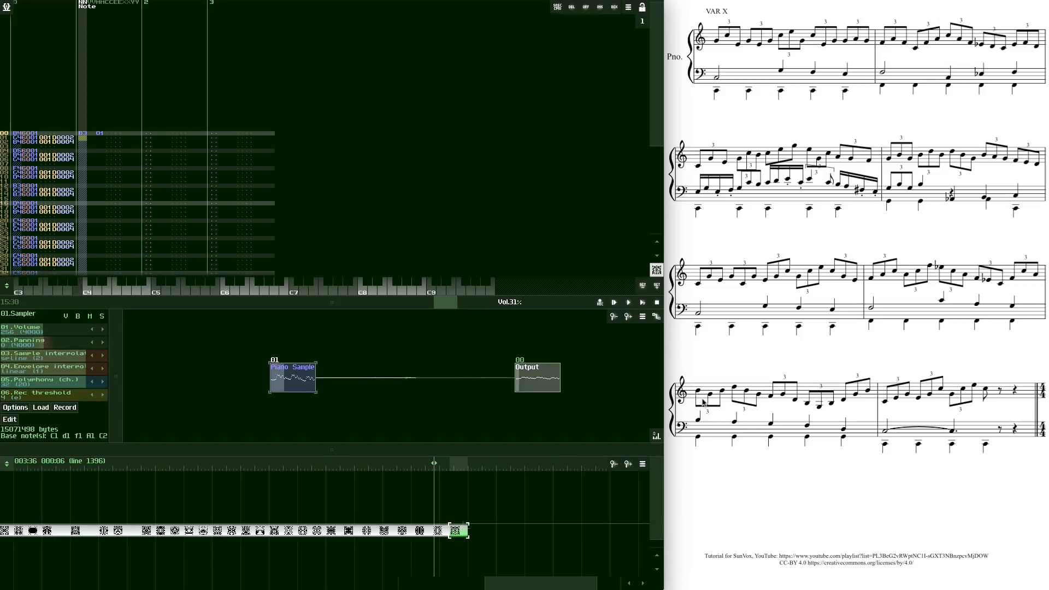
pyautogui.press('Down')
pyautogui.press('Down')
pyautogui.press('Down')
pyautogui.press('n')
pyautogui.press('Down')
pyautogui.press('Down')
pyautogui.press('Down')
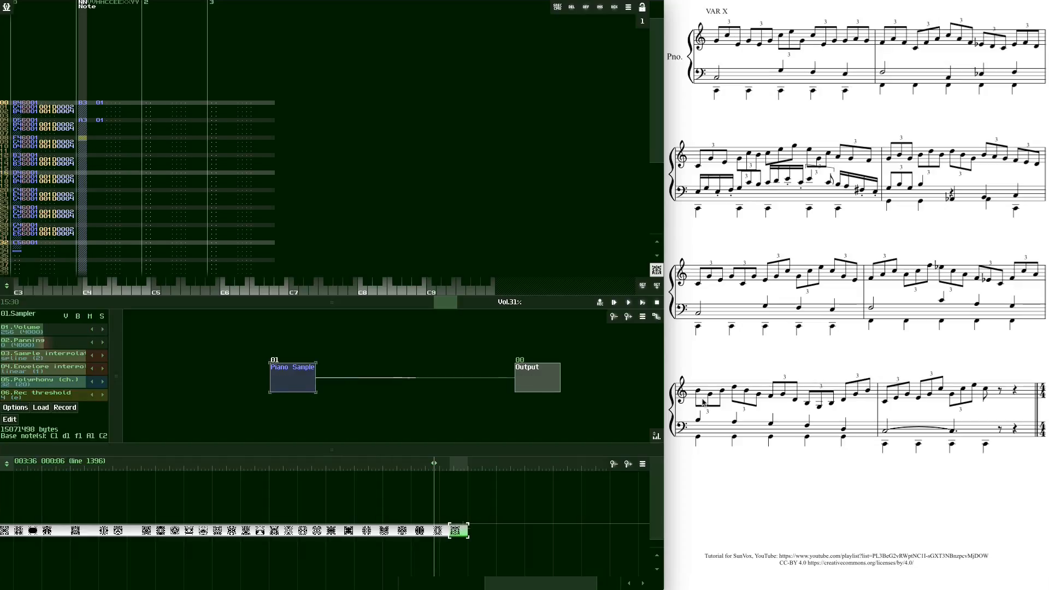
# Enter G3 on line 8 and F3 on line 12 of the second track
pyautogui.press('z')
pyautogui.press('Down')
pyautogui.press('Down')
pyautogui.press('Down')
pyautogui.press('v')
pyautogui.press('Down')
pyautogui.press('Down')
pyautogui.press('Down')
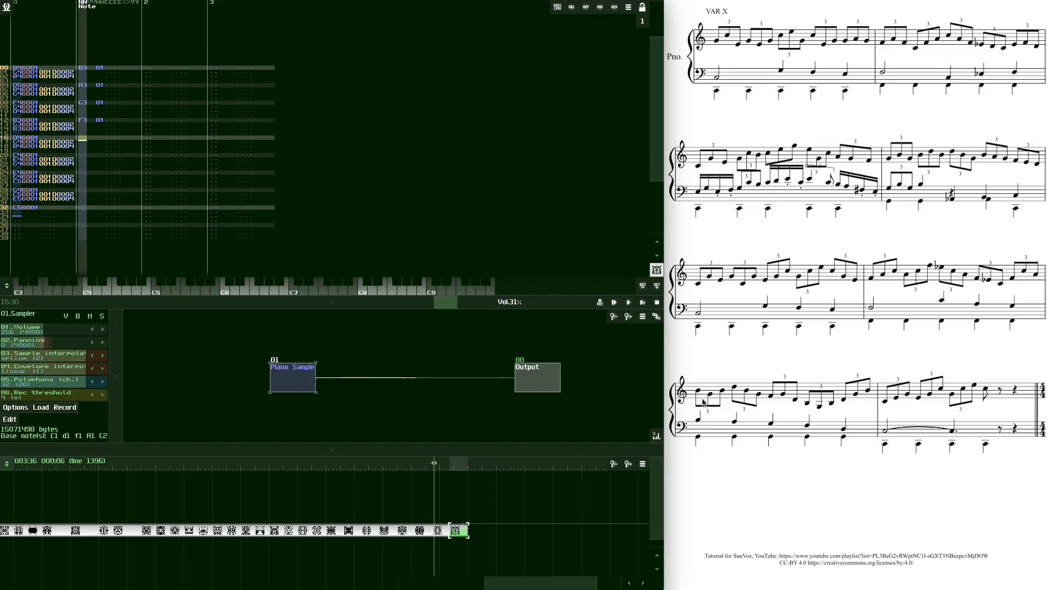
# Enter D3 on line 16 and C3 on line 20 of the second track
pyautogui.press('x')
pyautogui.press('Down')
pyautogui.press('Down')
pyautogui.press('Down')
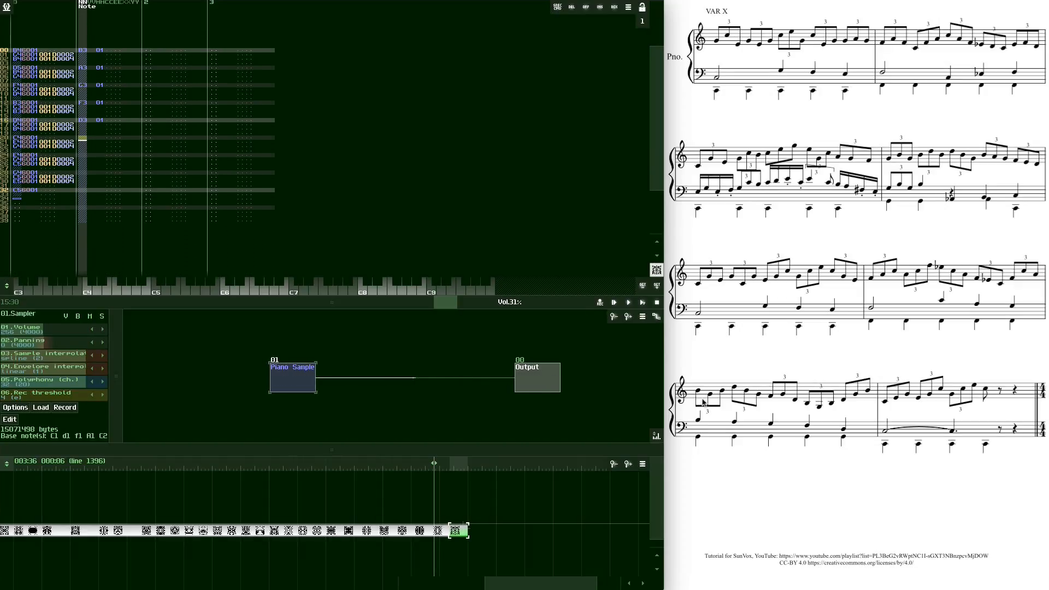
pyautogui.press('z')
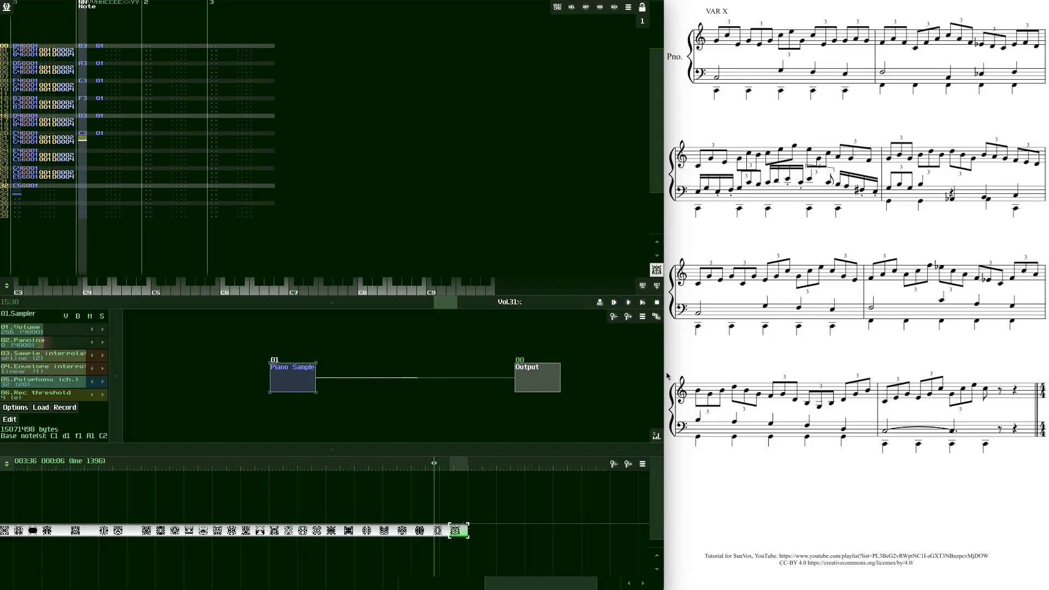
# Leave the held C3 ringing and place a note-off on line 34 of the second track
pyautogui.click(81, 171)
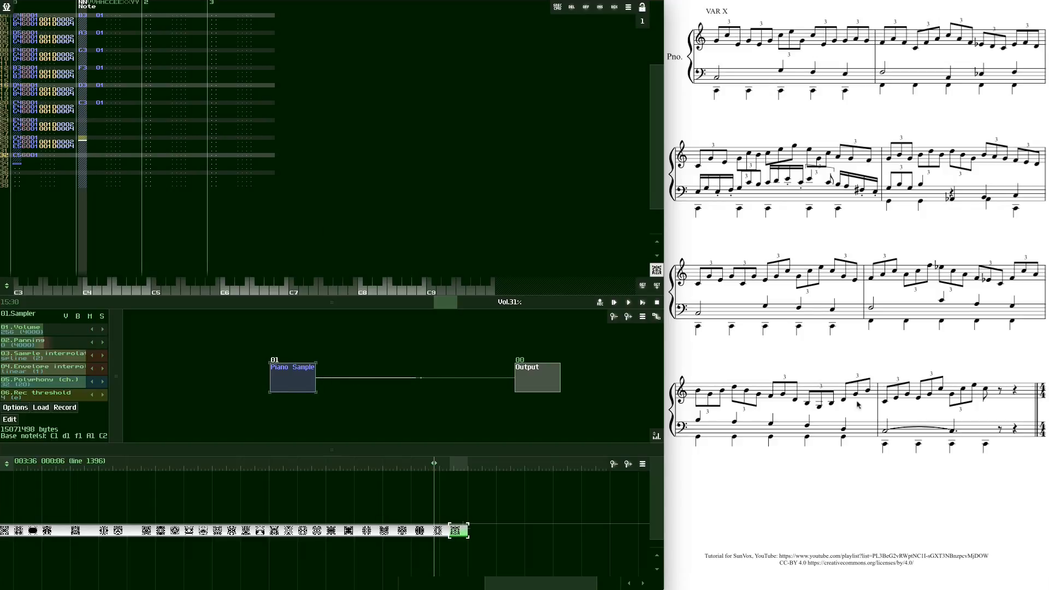
pyautogui.click(83, 157)
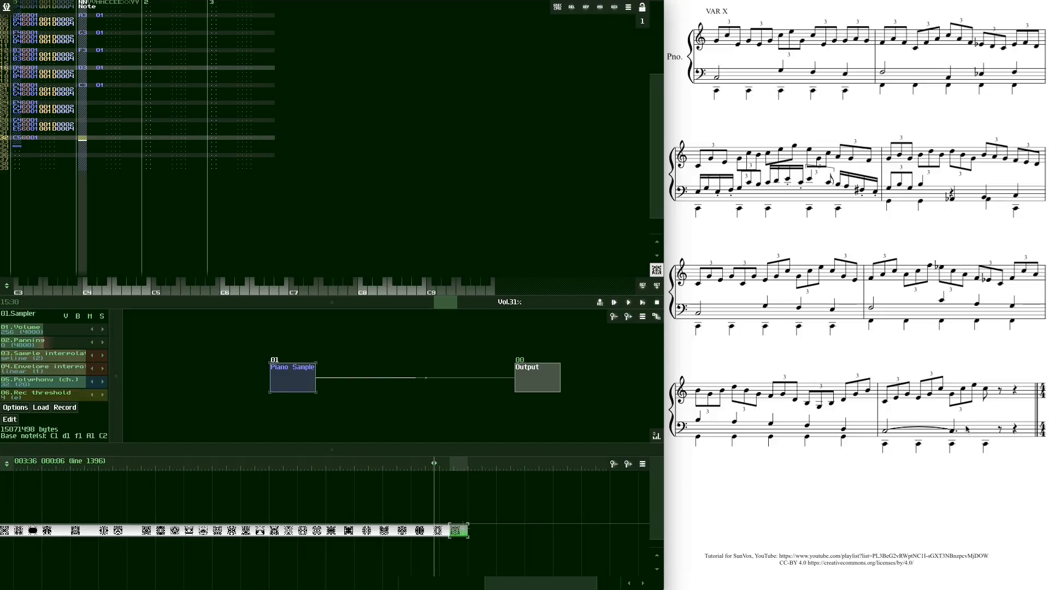
pyautogui.click(84, 147)
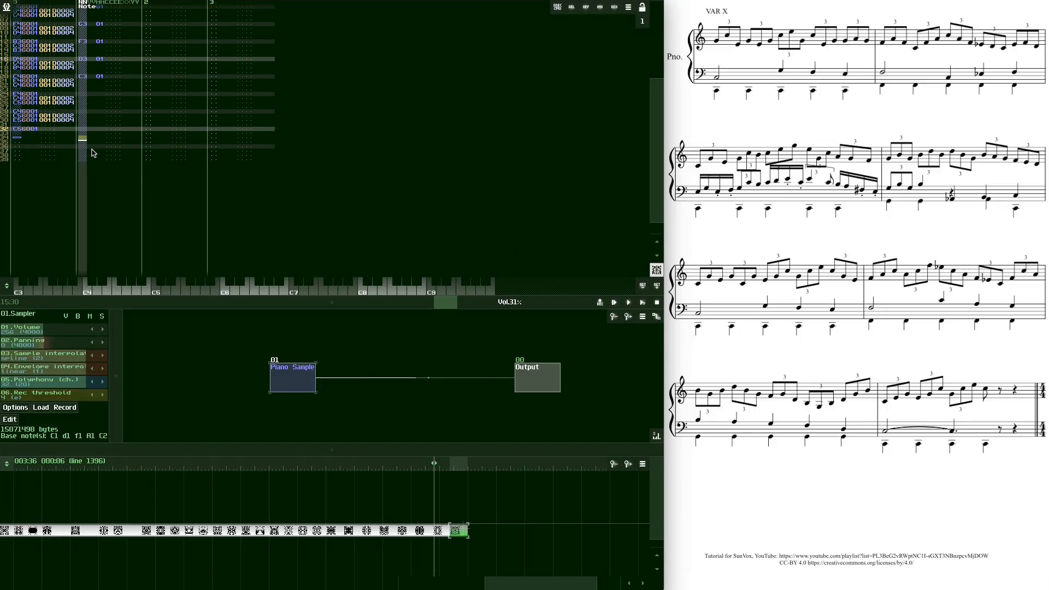
pyautogui.click(81, 140)
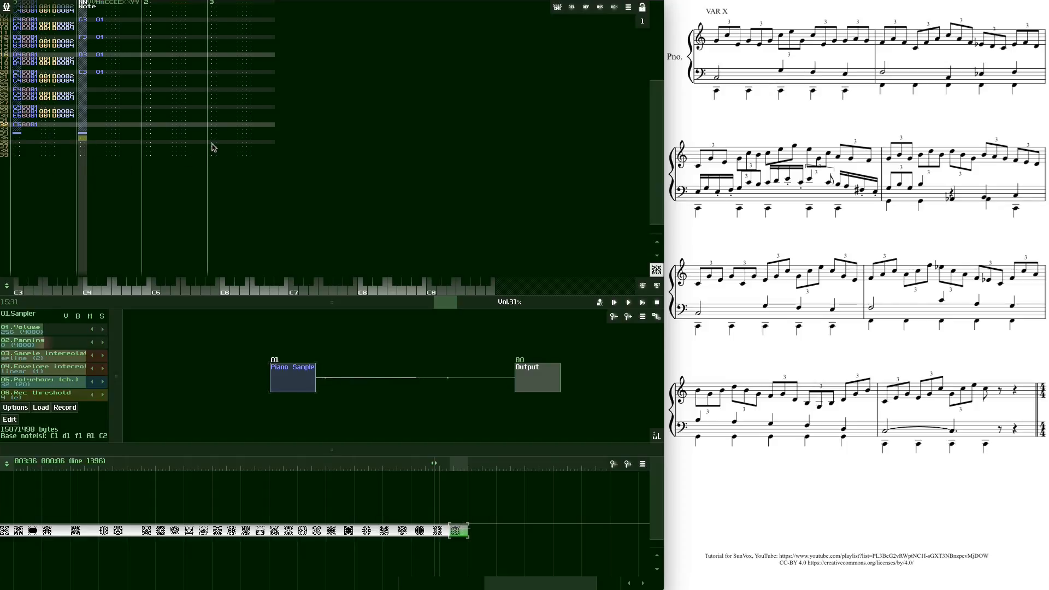
pyautogui.scroll(-4, 211, 145)
# Lower the keyboard octave and enter G2 on lines 0 and 4 of the third track
pyautogui.press('Home')
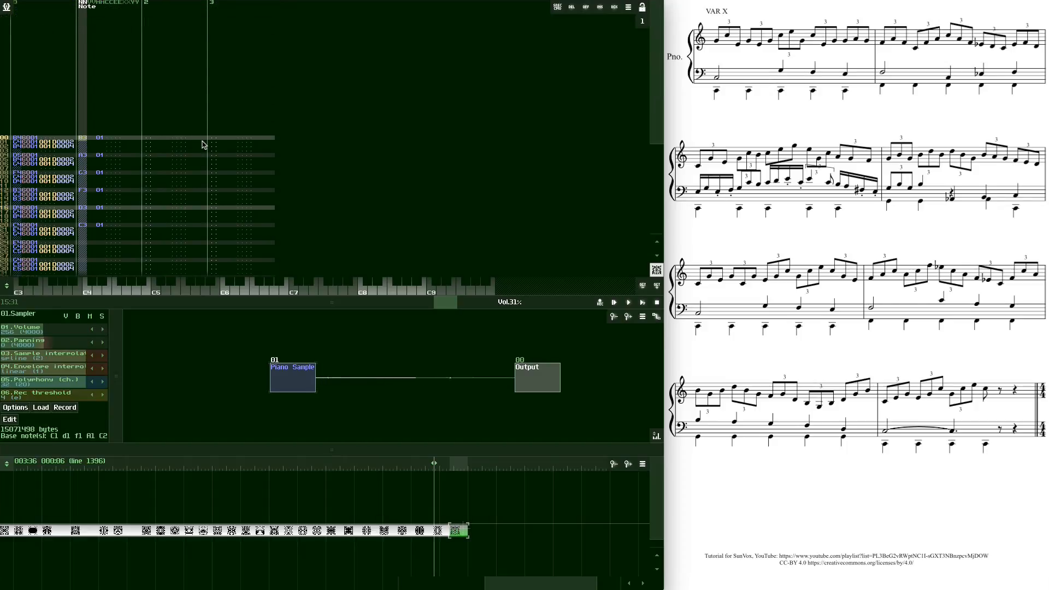
pyautogui.press('Tab')
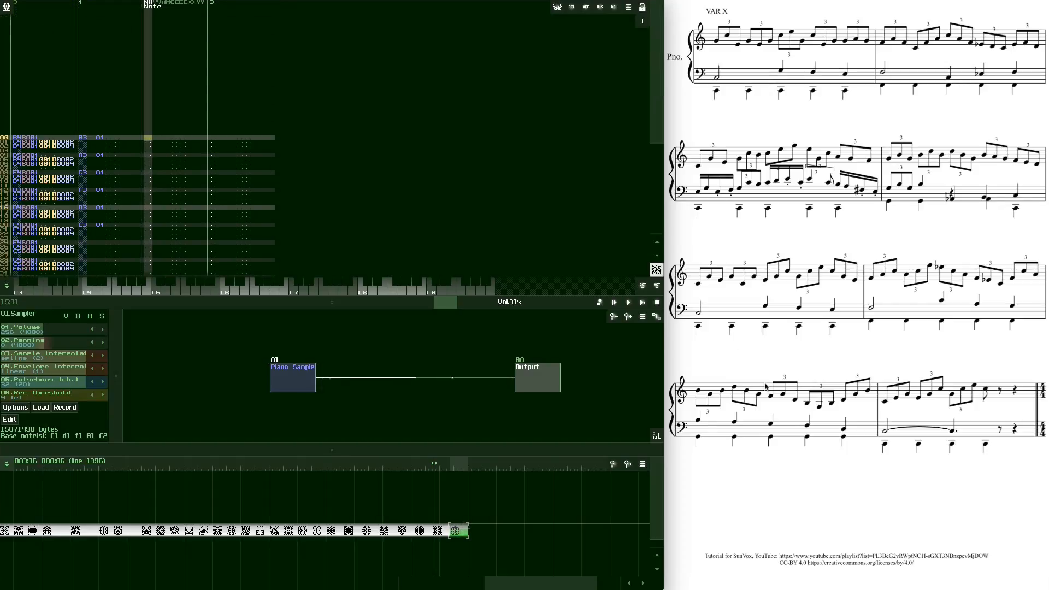
pyautogui.press('F3')
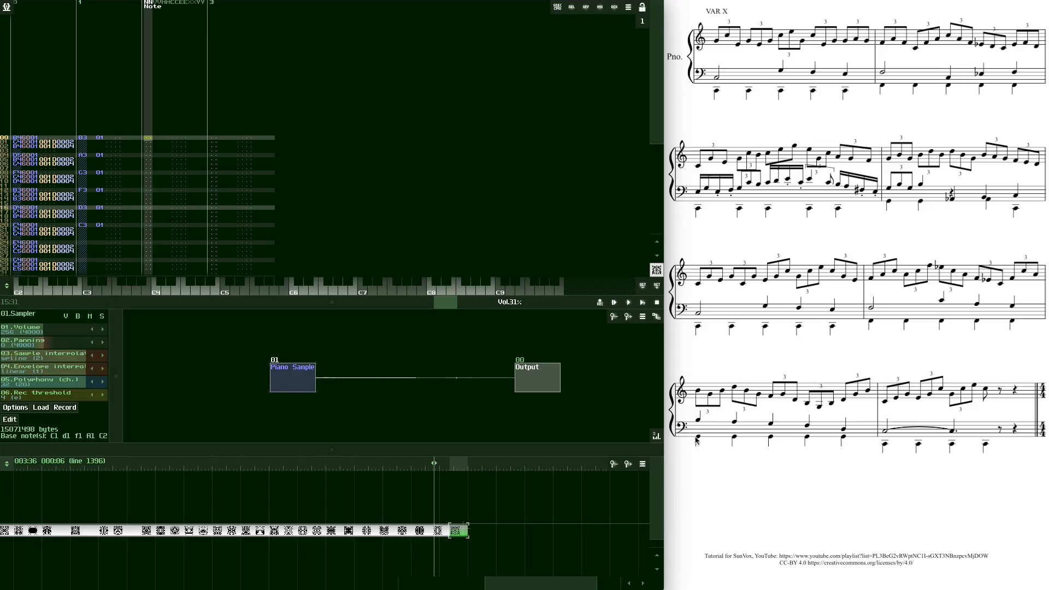
pyautogui.press('z')
pyautogui.press('Down')
pyautogui.press('Down')
pyautogui.press('b')
pyautogui.press('Down')
pyautogui.press('Down')
pyautogui.press('Down')
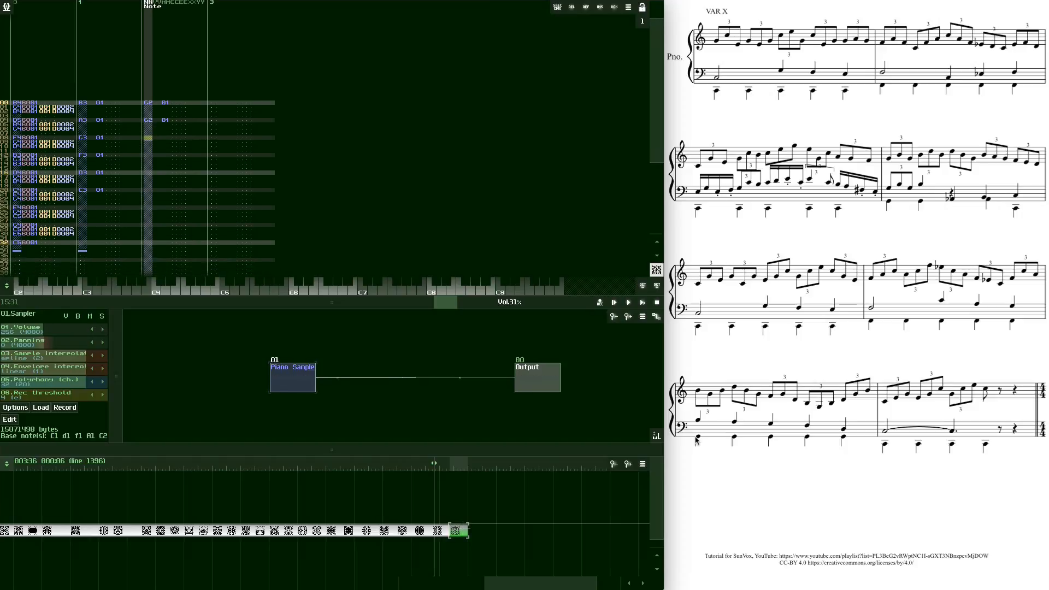
# Enter G2 on lines 8, 12 and 16 of the third track
pyautogui.press('b')
pyautogui.press('Down')
pyautogui.press('Down')
pyautogui.press('Down')
pyautogui.press('b')
pyautogui.press('Down')
pyautogui.press('Down')
pyautogui.press('Down')
pyautogui.press('b')
pyautogui.press('Down')
pyautogui.press('Down')
pyautogui.press('Down')
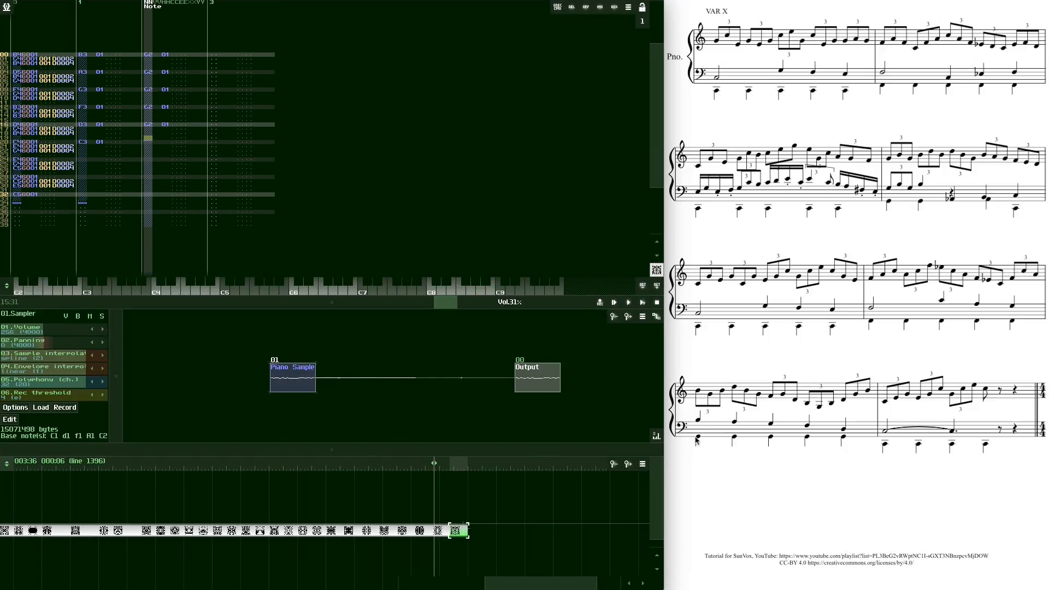
# Enter C2 on lines 20, 24, 28 and 32 of the third track
pyautogui.press('z')
pyautogui.press('Down')
pyautogui.press('Down')
pyautogui.press('Down')
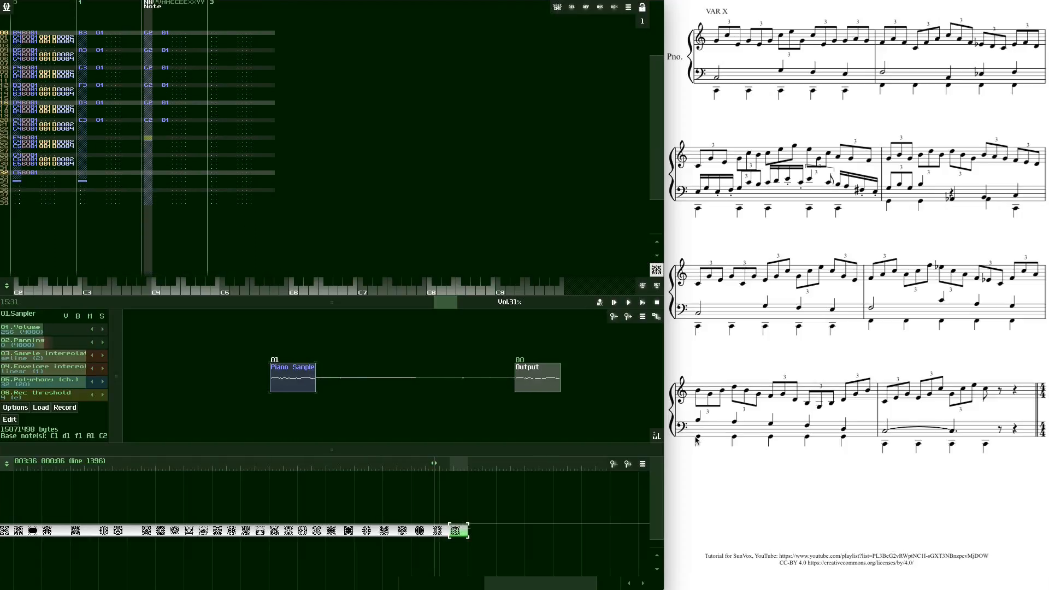
pyautogui.press('z')
pyautogui.press('Down')
pyautogui.press('Down')
pyautogui.press('Down')
pyautogui.press('z')
pyautogui.press('Down')
pyautogui.press('Down')
pyautogui.press('Down')
pyautogui.press('z')
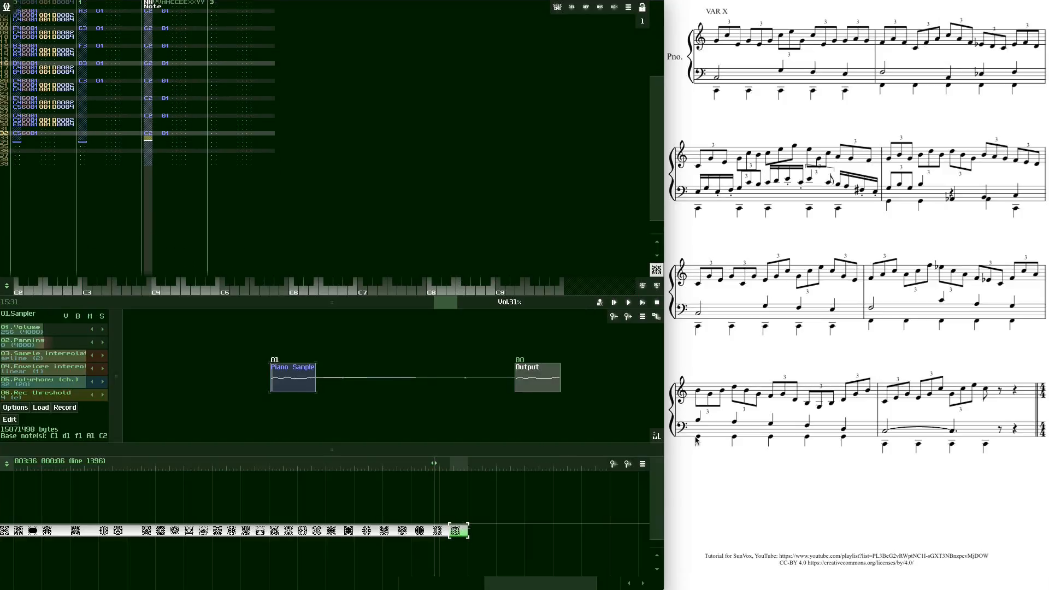
# Place a note-off on line 36 of the third track to end its last C2
pyautogui.press('Down')
pyautogui.press('Down')
pyautogui.press('Down')
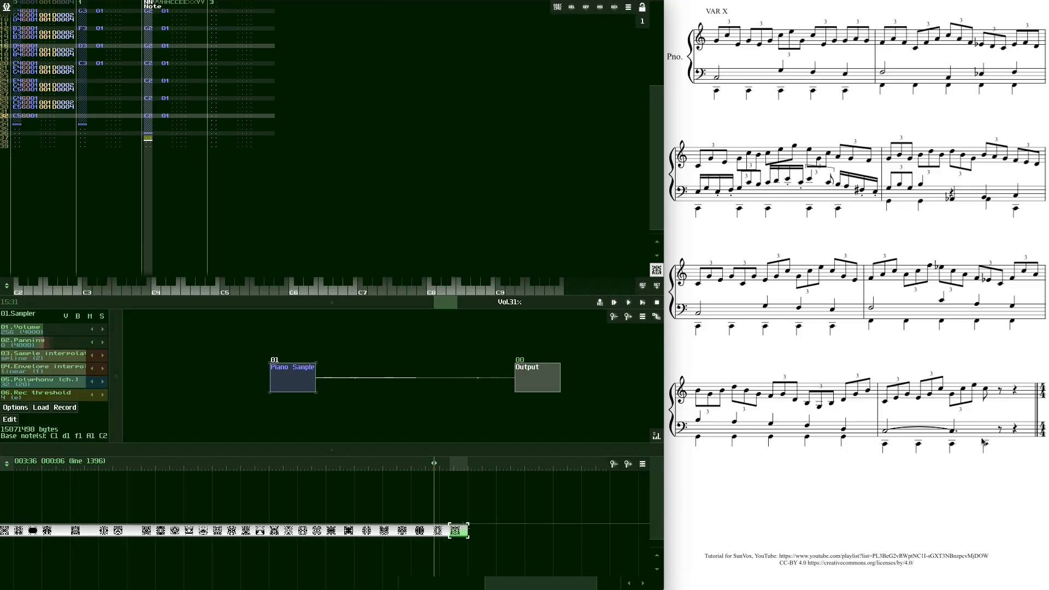
# Set the velocity of all the third track's notes on lines 0–32 to 60
pyautogui.scroll(10, 203, 161)
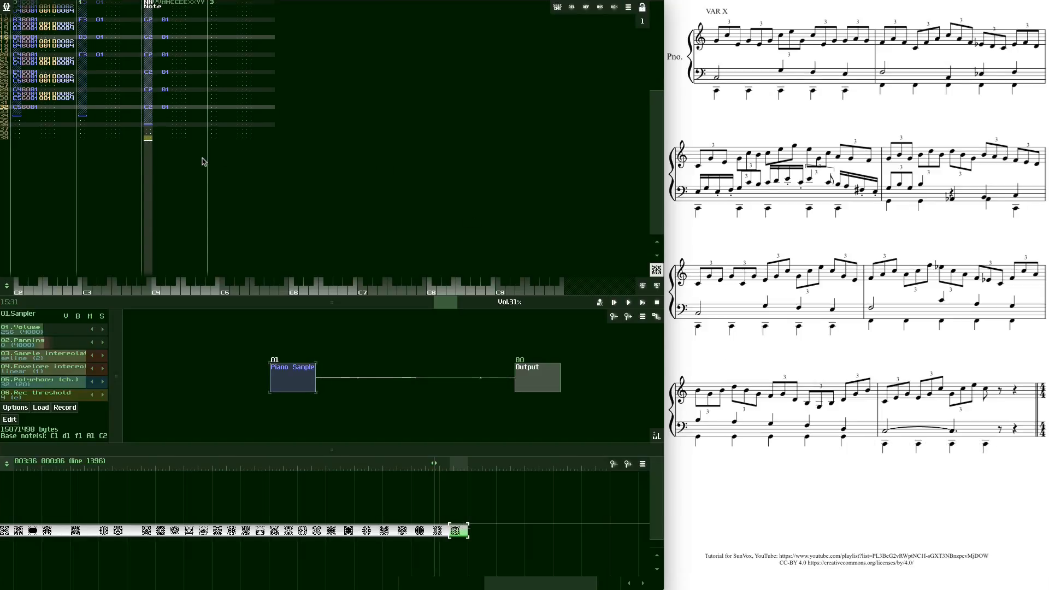
pyautogui.click(156, 138)
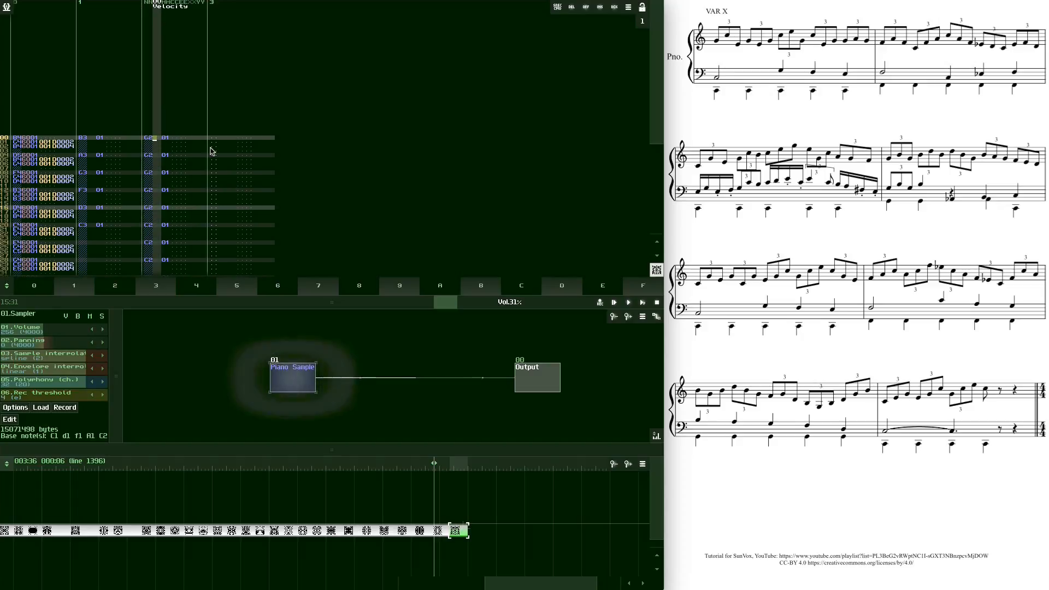
pyautogui.write('60')
pyautogui.press('Down')
pyautogui.press('Down')
pyautogui.write('60606060')
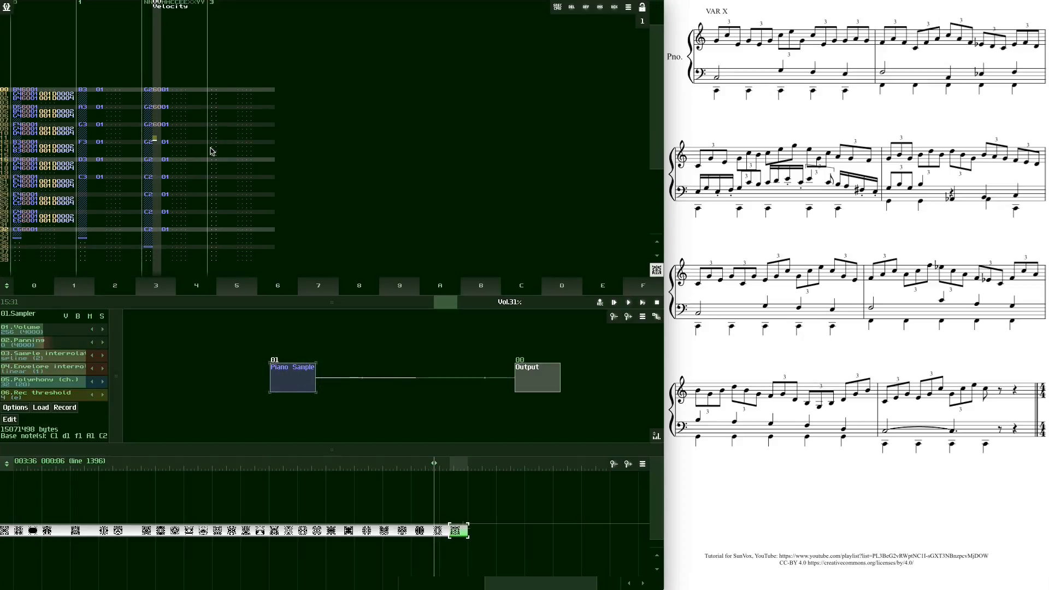
pyautogui.write('60606060')
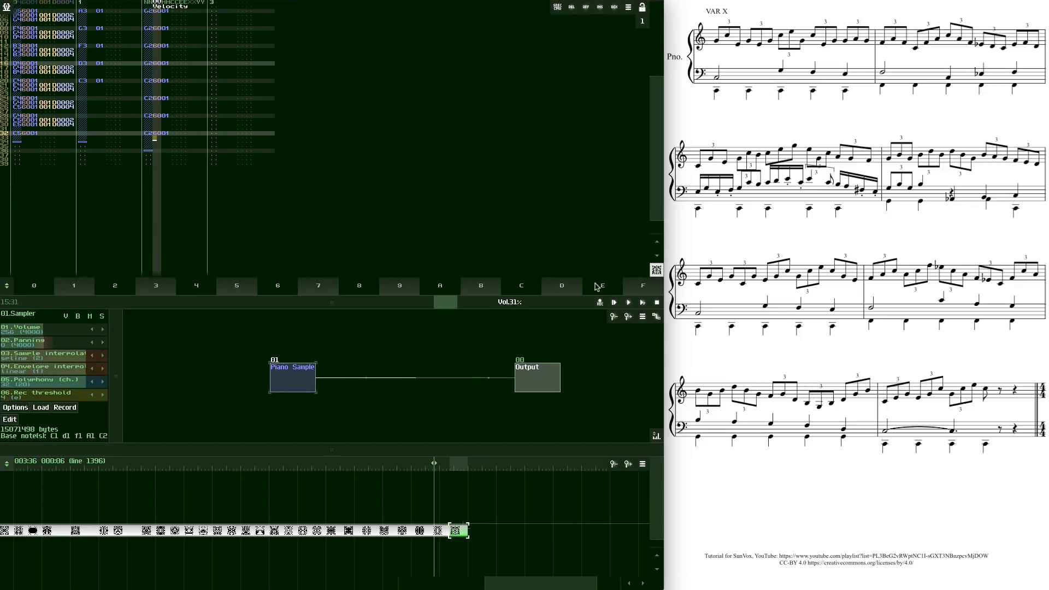
# Play the song back from the start of Variation IX through the finished Variation X, and stop at its end
pyautogui.click(644, 303)
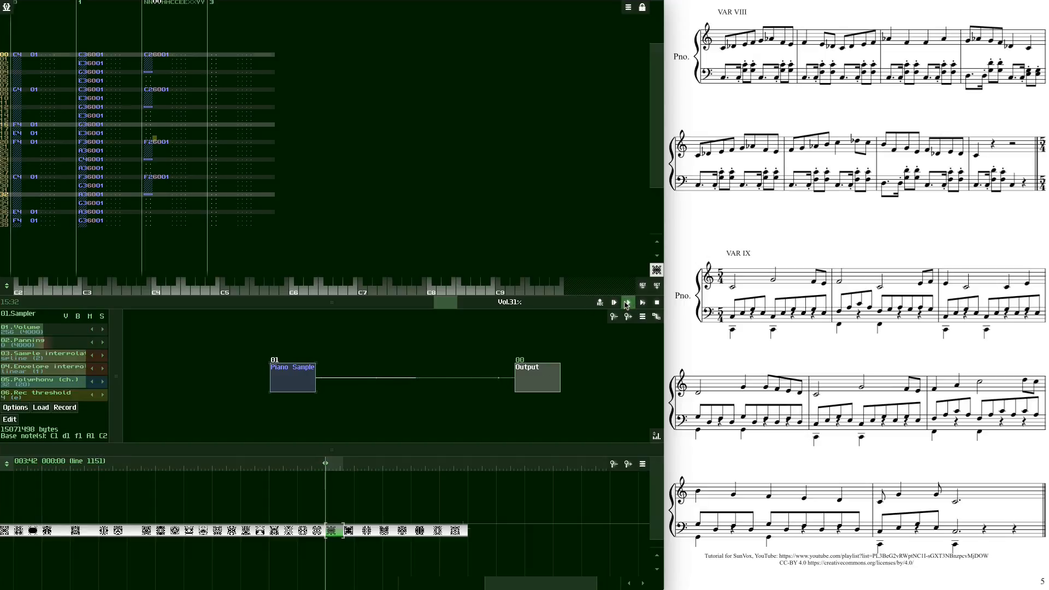
pyautogui.click(626, 303)
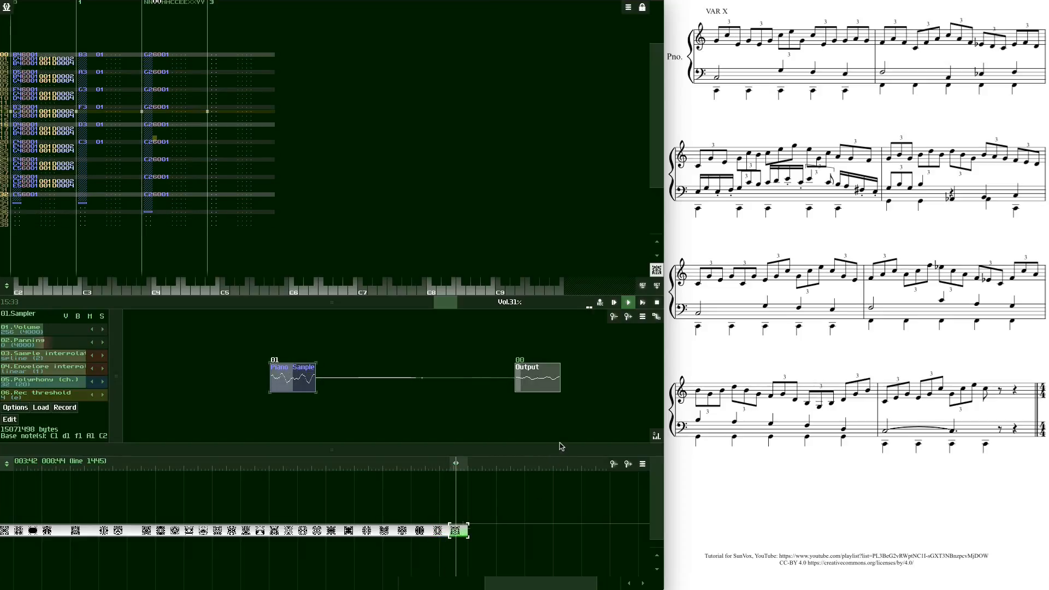
pyautogui.click(658, 303)
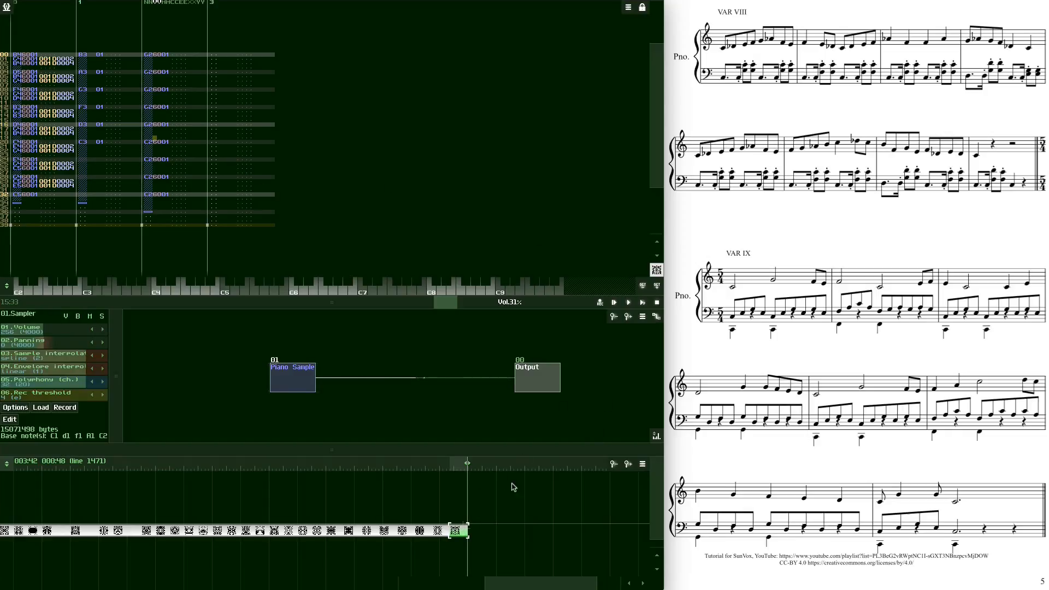
# Create a new pattern after the last one on the timeline and set its length to 40 lines
pyautogui.doubleClick(484, 532)
pyautogui.click(484, 531)
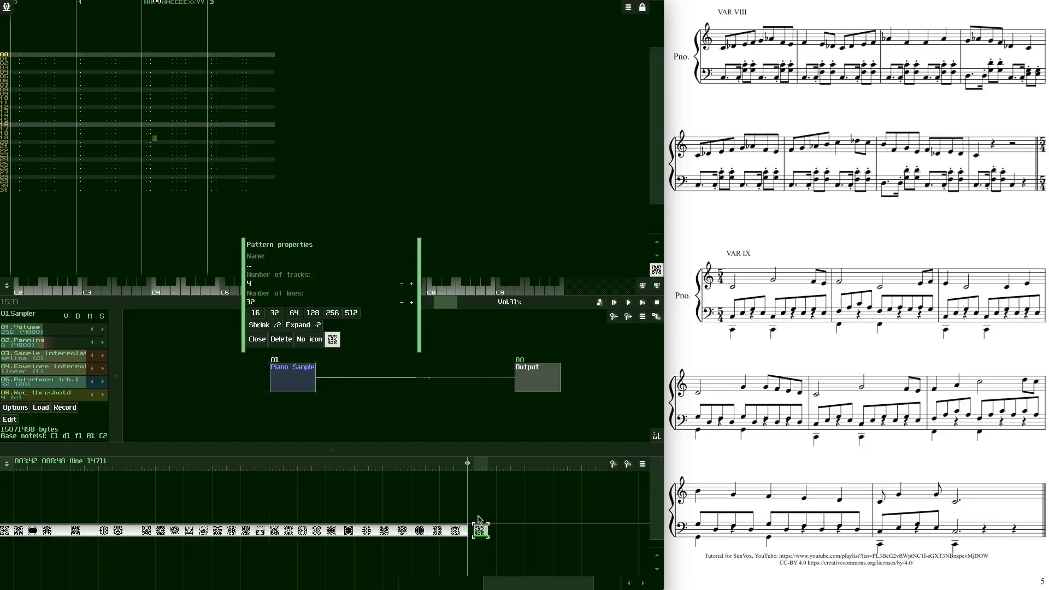
pyautogui.click(412, 303)
pyautogui.click(412, 303)
pyautogui.click(412, 302)
pyautogui.click(412, 303)
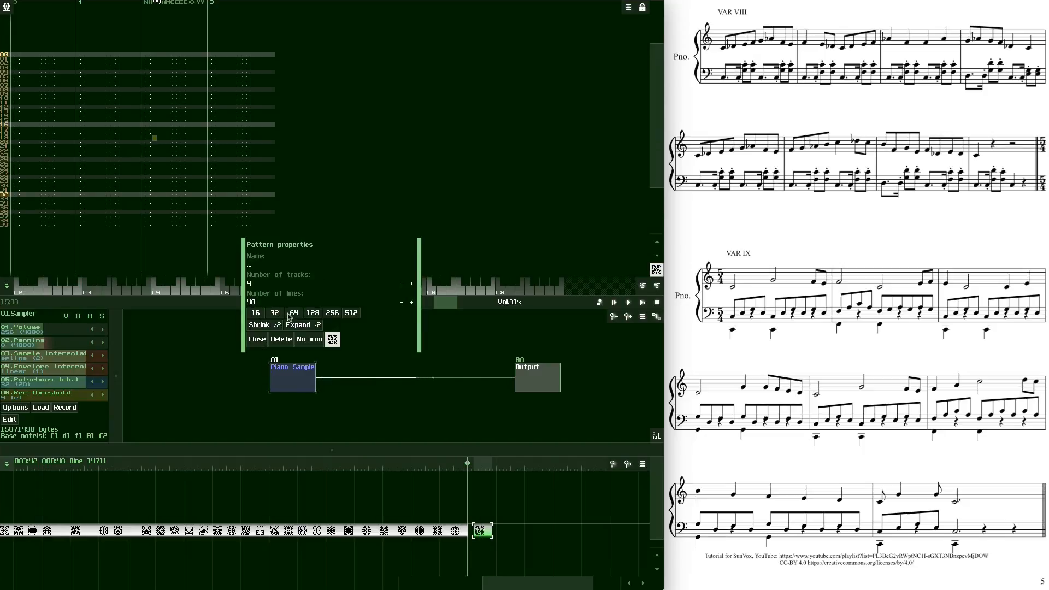
pyautogui.click(257, 340)
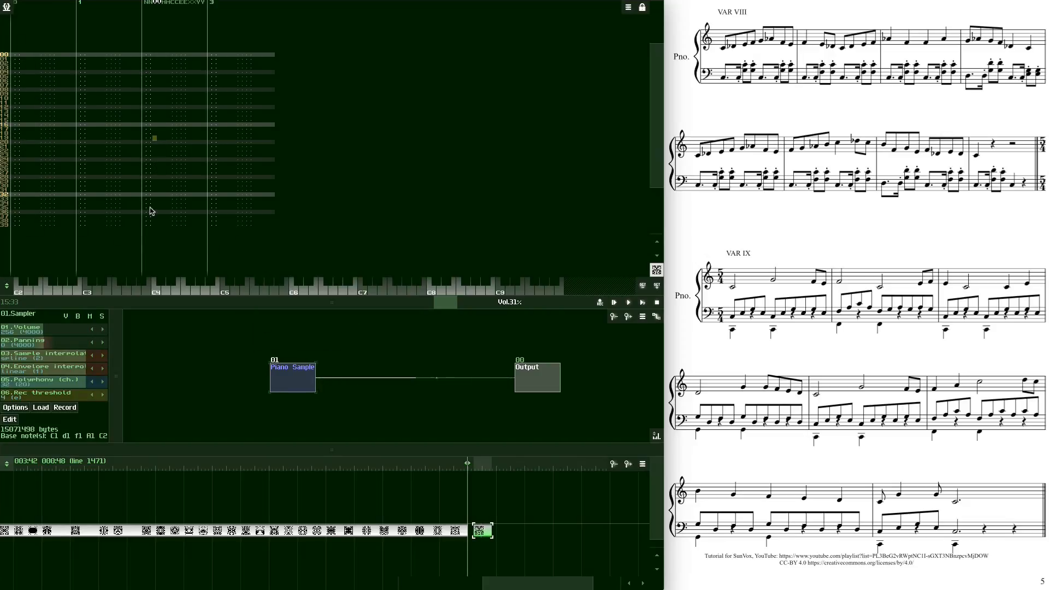
# Set the length of the last pattern on the timeline to 24 lines
pyautogui.click(488, 528)
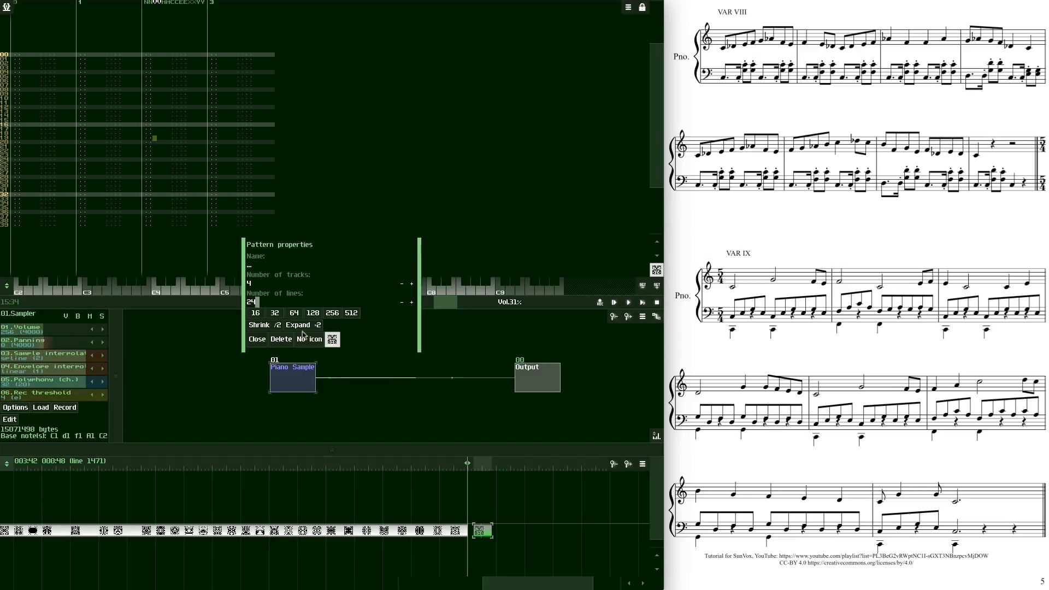
pyautogui.press('Return')
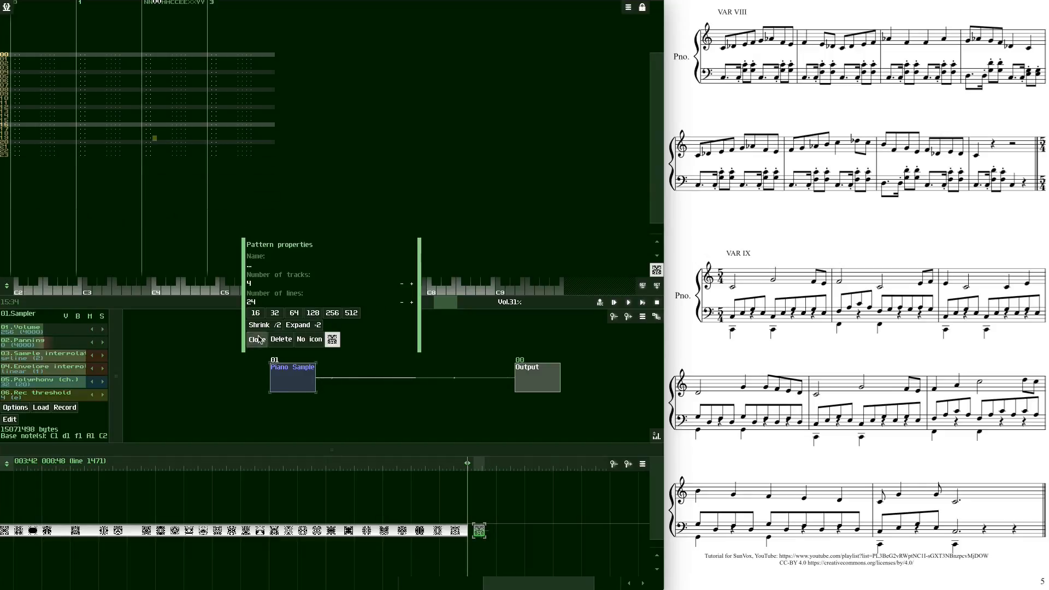
pyautogui.click(257, 339)
# Enter the notes C2, E2, F2, C2, E2, F2 in the first track on lines 0, 4, 8, 12, 16 and 20
pyautogui.click(18, 56)
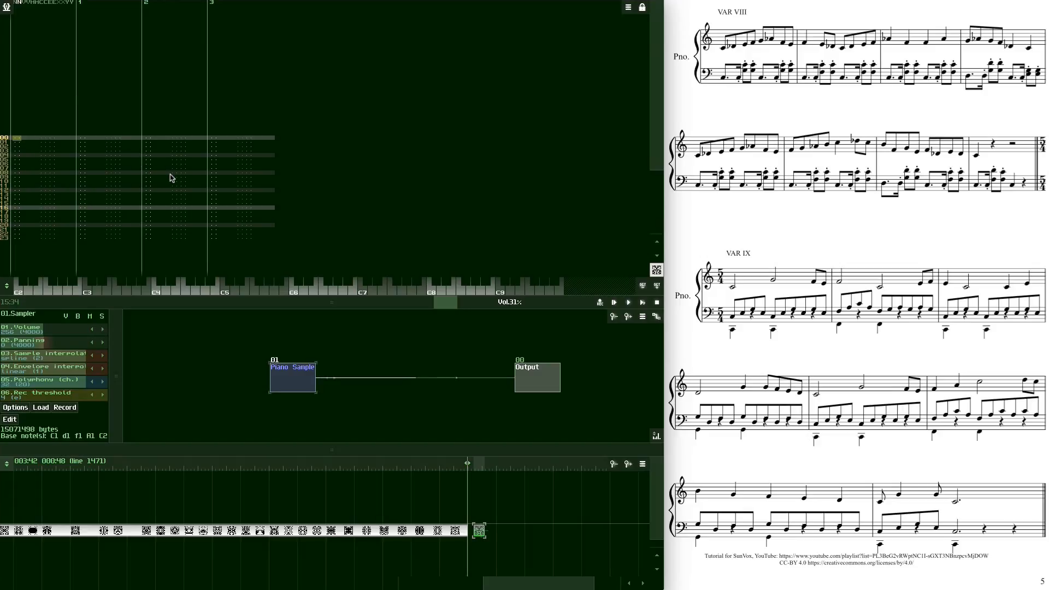
pyautogui.press('space')
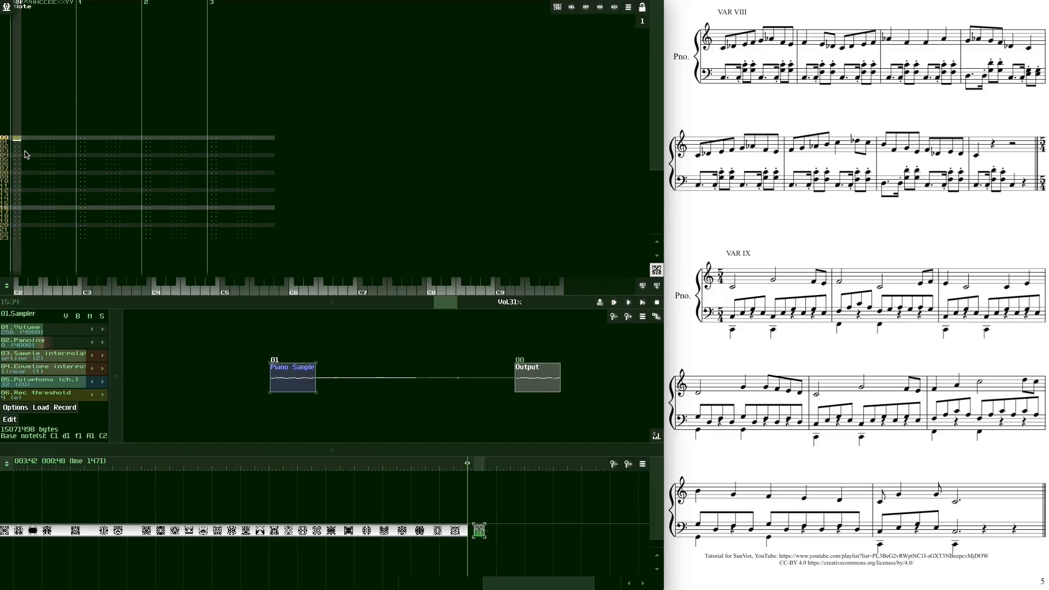
pyautogui.press('z')
pyautogui.click(18, 150)
pyautogui.press('c')
pyautogui.click(18, 151)
pyautogui.press('v')
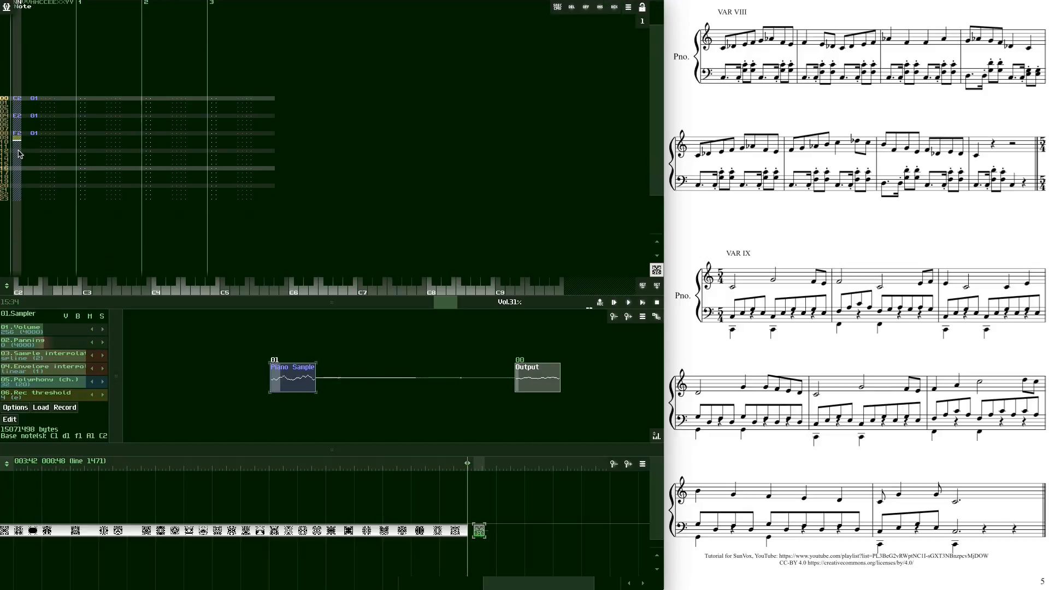
pyautogui.click(18, 151)
pyautogui.press('z')
pyautogui.click(19, 151)
pyautogui.press('c')
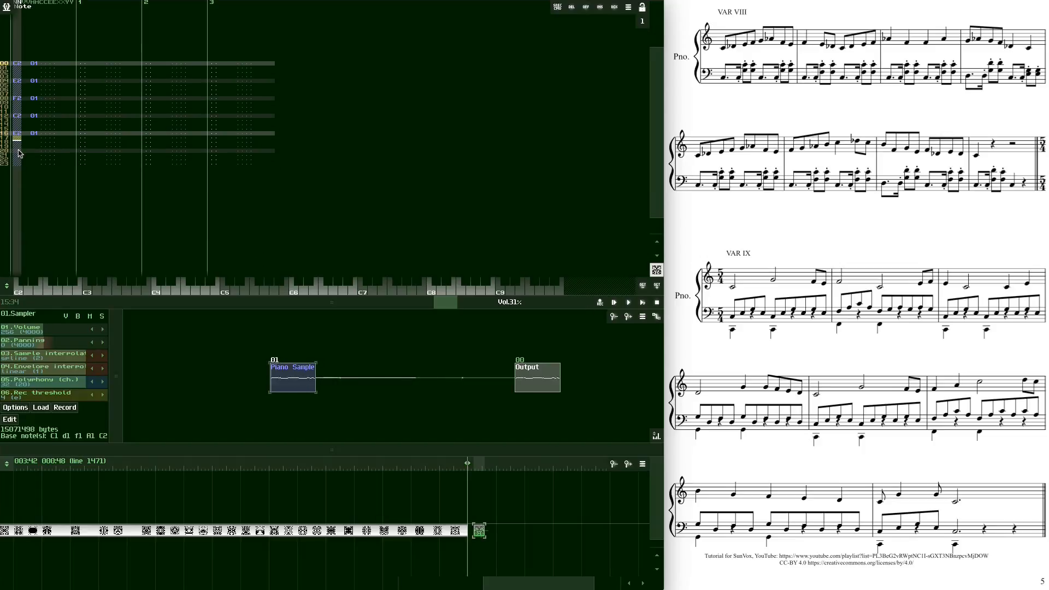
pyautogui.click(19, 150)
pyautogui.press('v')
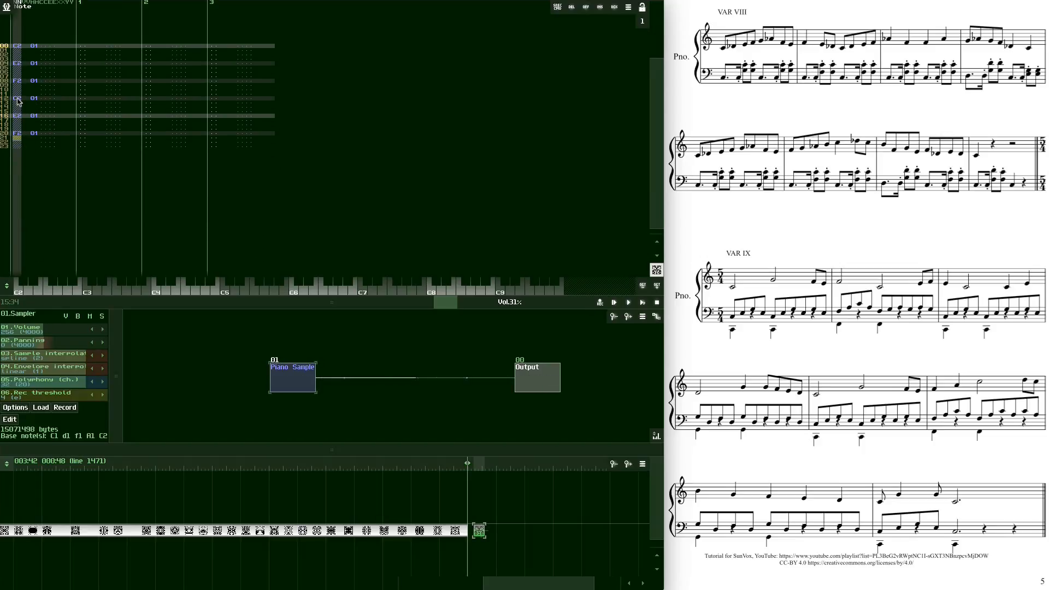
# Play the end of the song through the new 24-line pattern, and delete that pattern from the timeline
pyautogui.moveTo(78, 103); pyautogui.dragTo(220, 100)
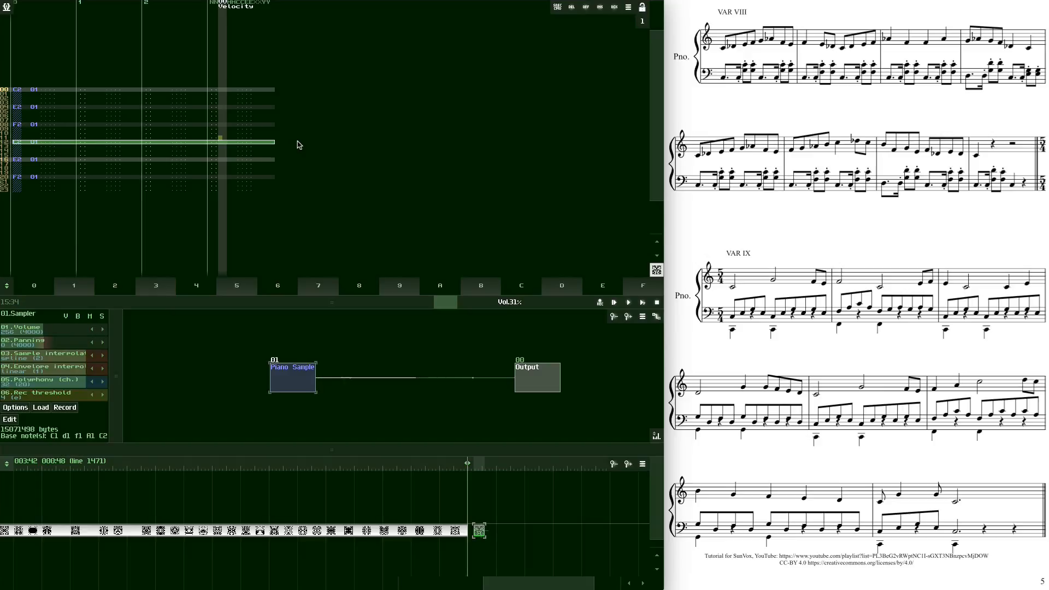
pyautogui.click(268, 143)
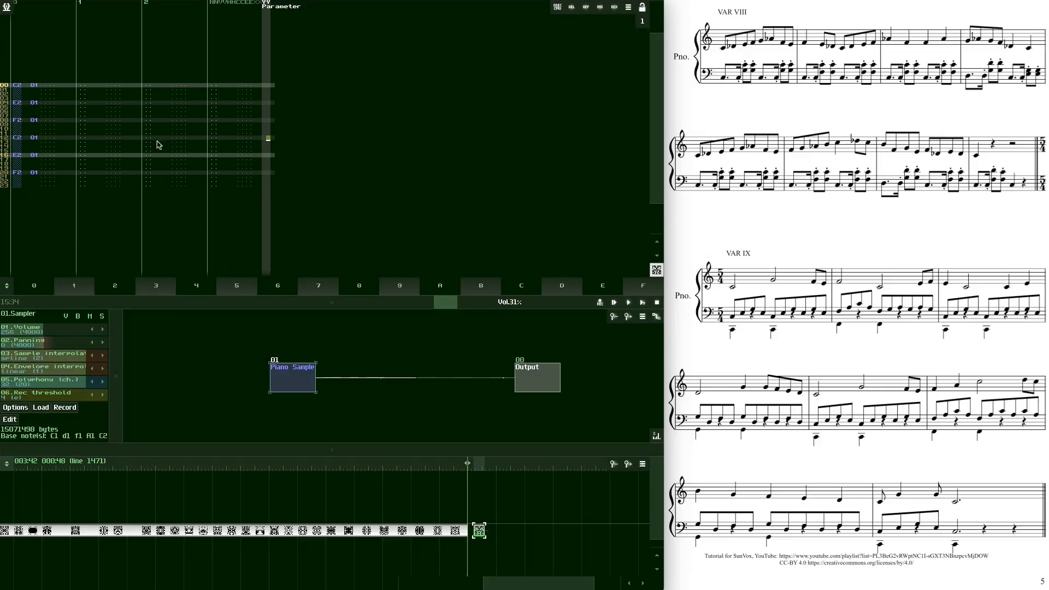
pyautogui.click(643, 304)
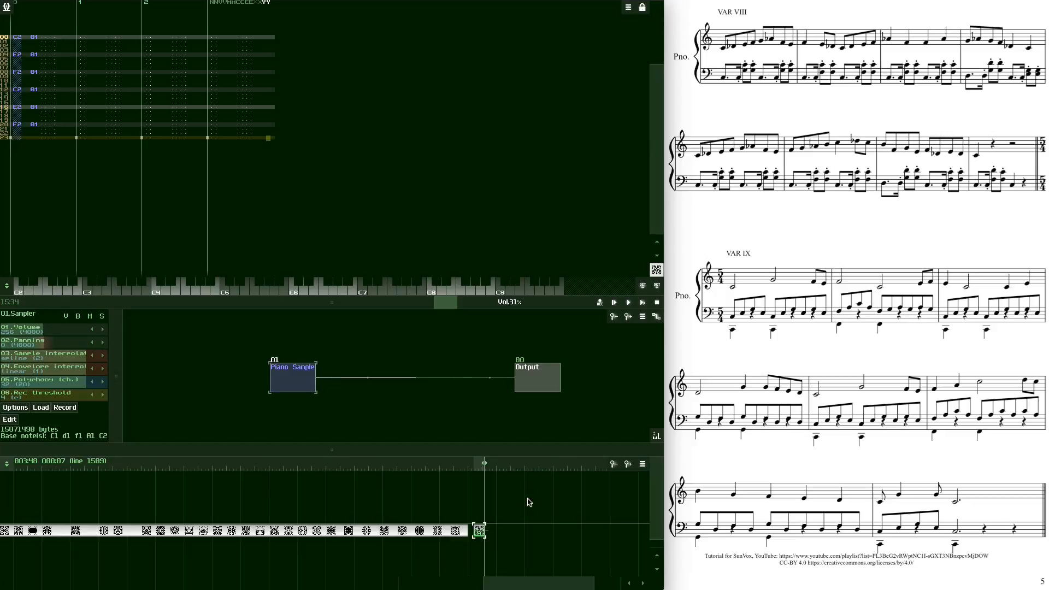
pyautogui.press('Delete')
pyautogui.press('Return')
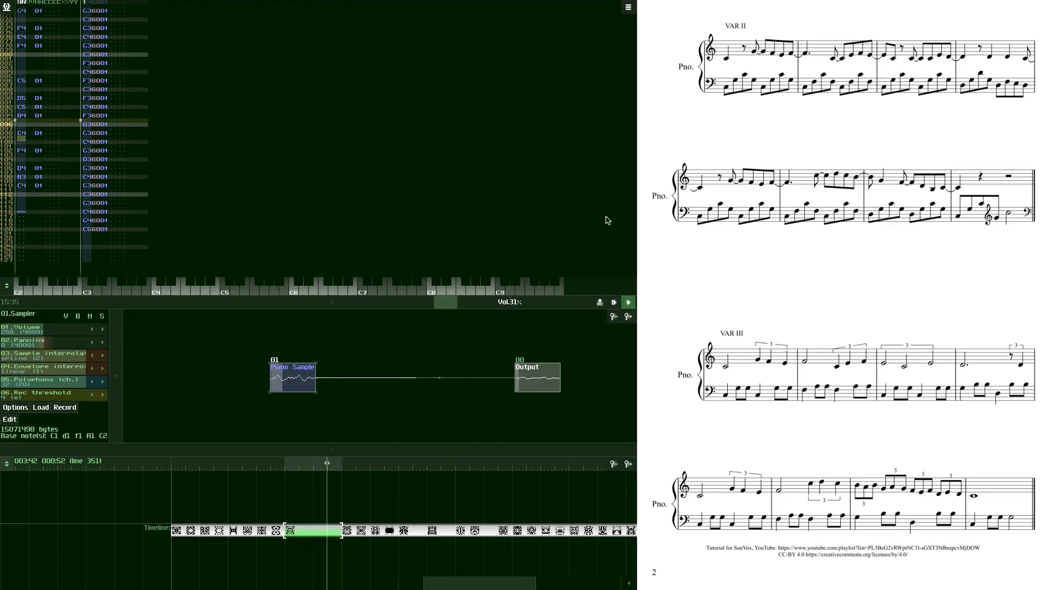
# Open the first Variation III pattern during song playback and follow the playback along the timeline
pyautogui.click(346, 528)
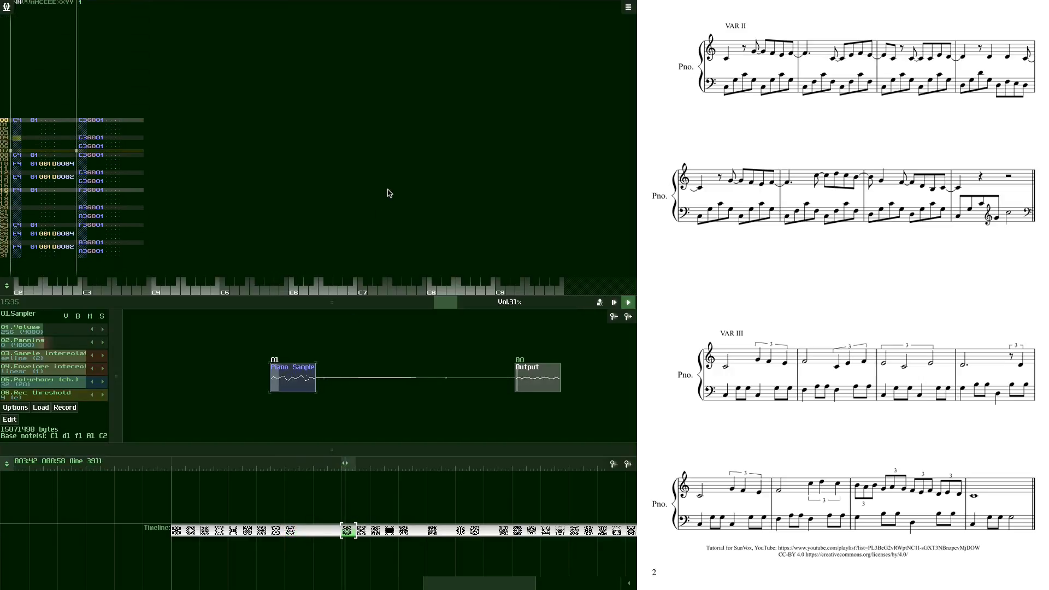
pyautogui.moveTo(453, 580); pyautogui.dragTo(491, 580)
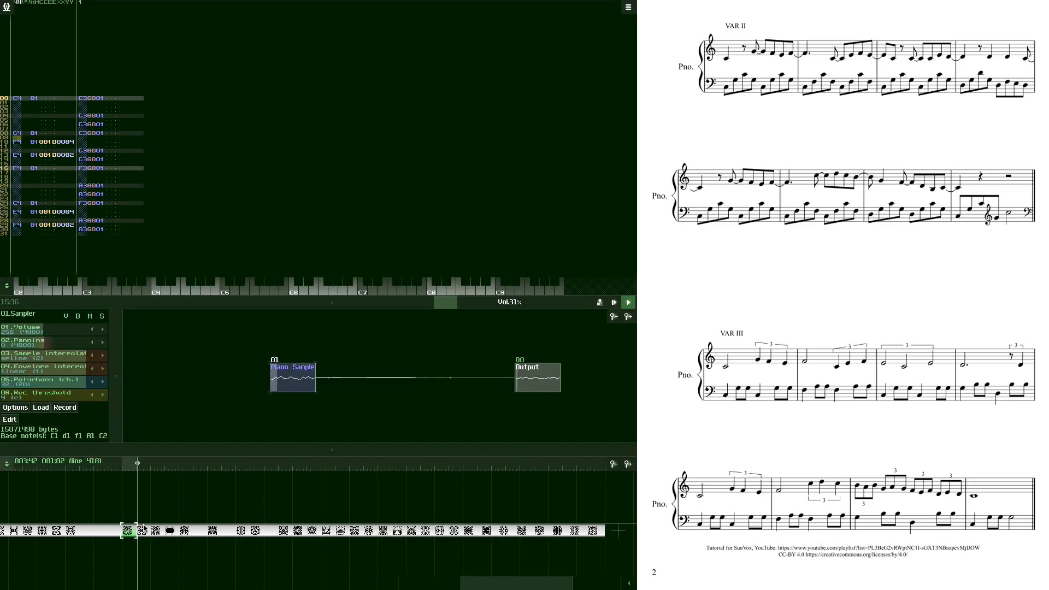